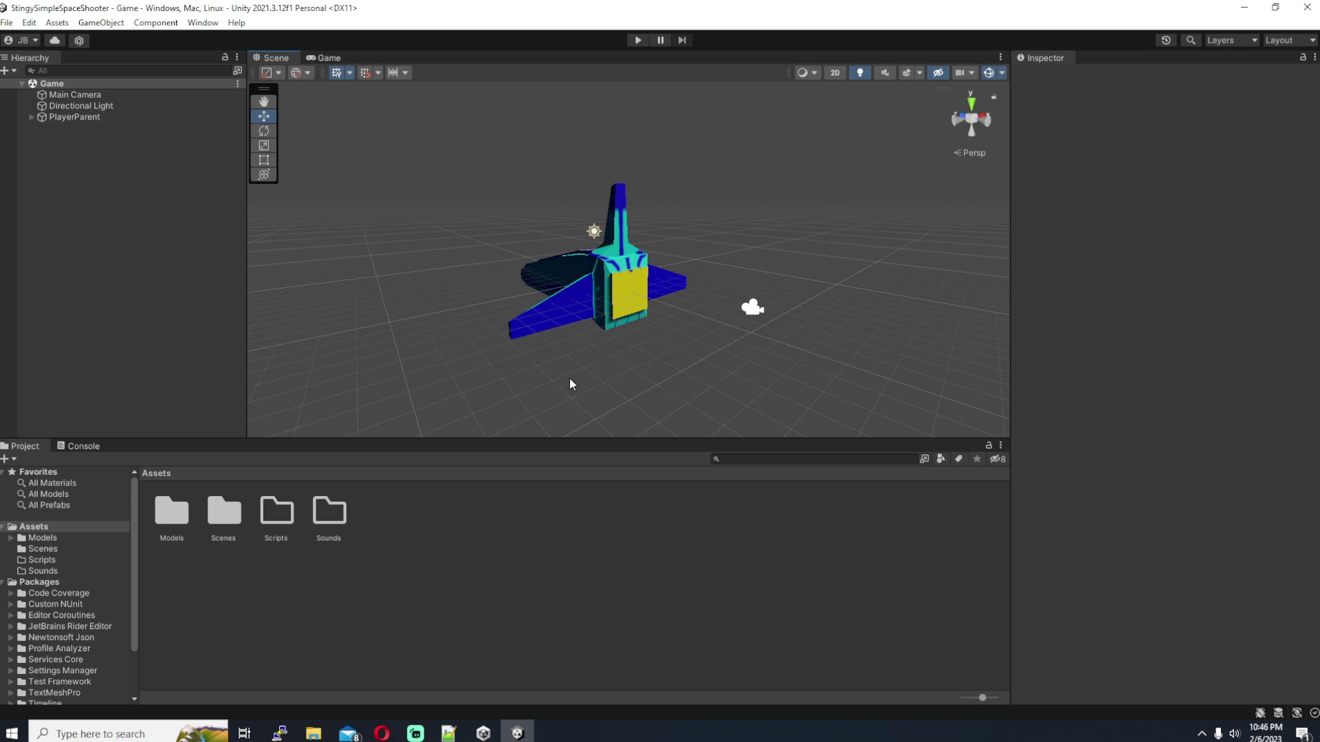
middle_click_drag(441, 327, 489, 277)
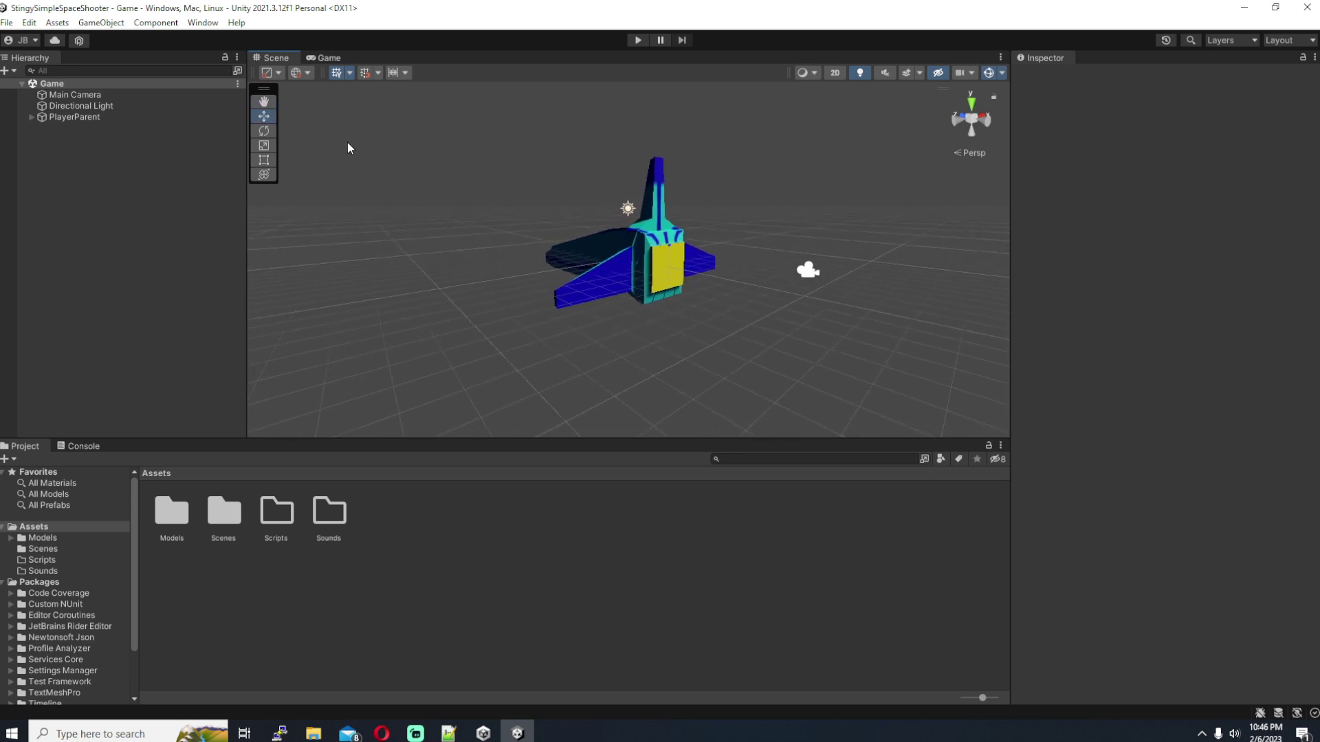
right_click(378, 524)
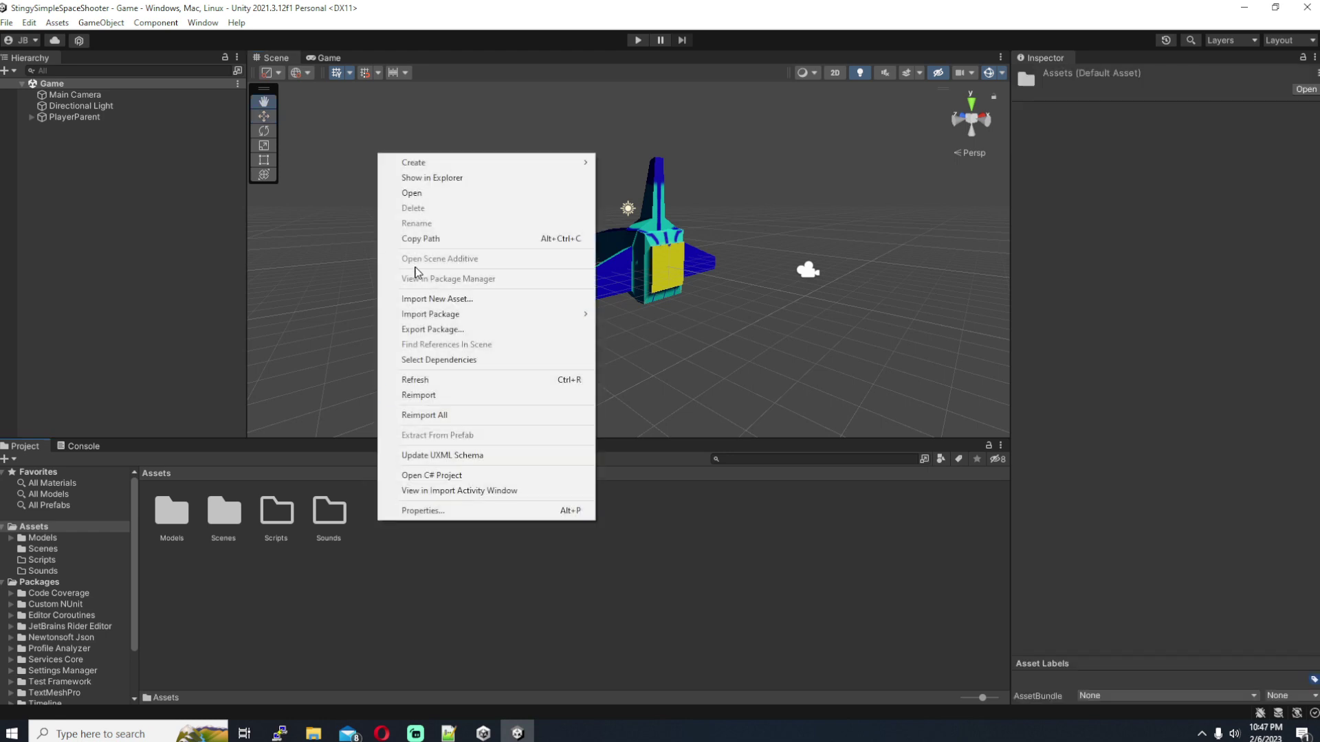
left_click(378, 552)
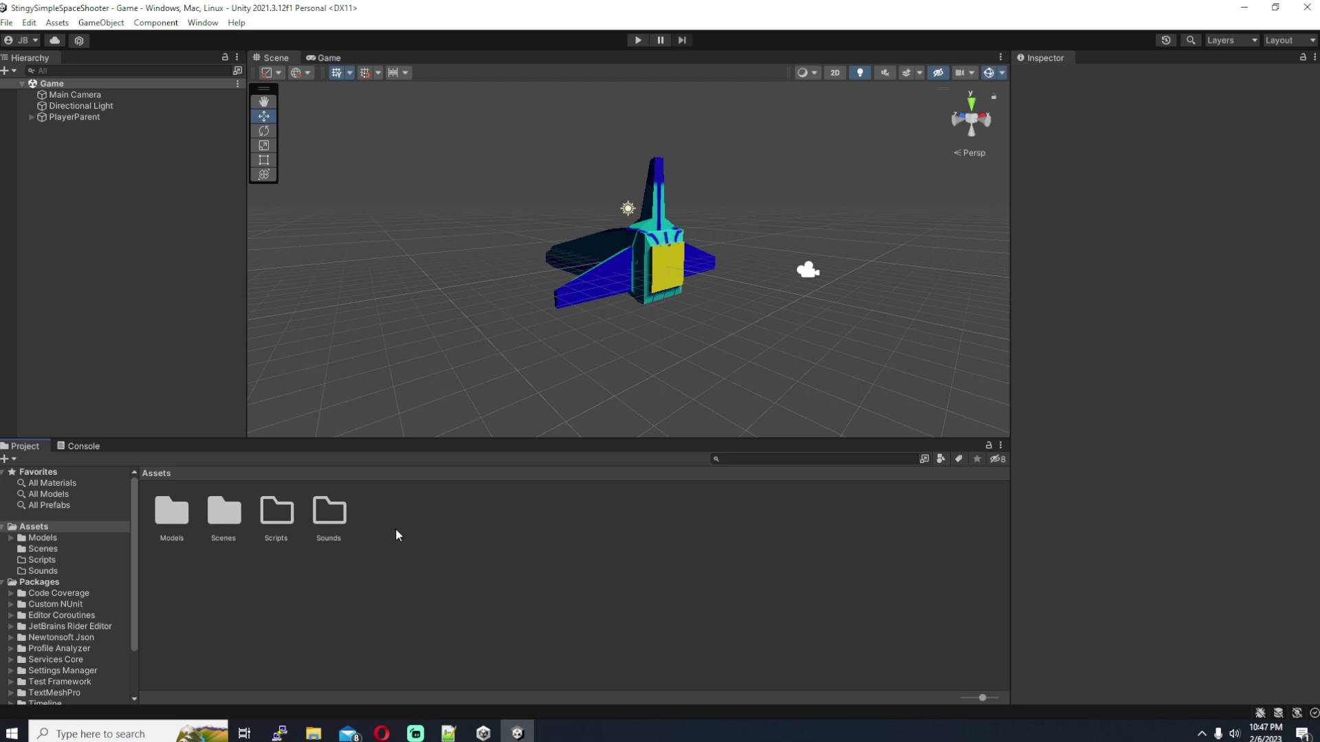
left_click(46, 527)
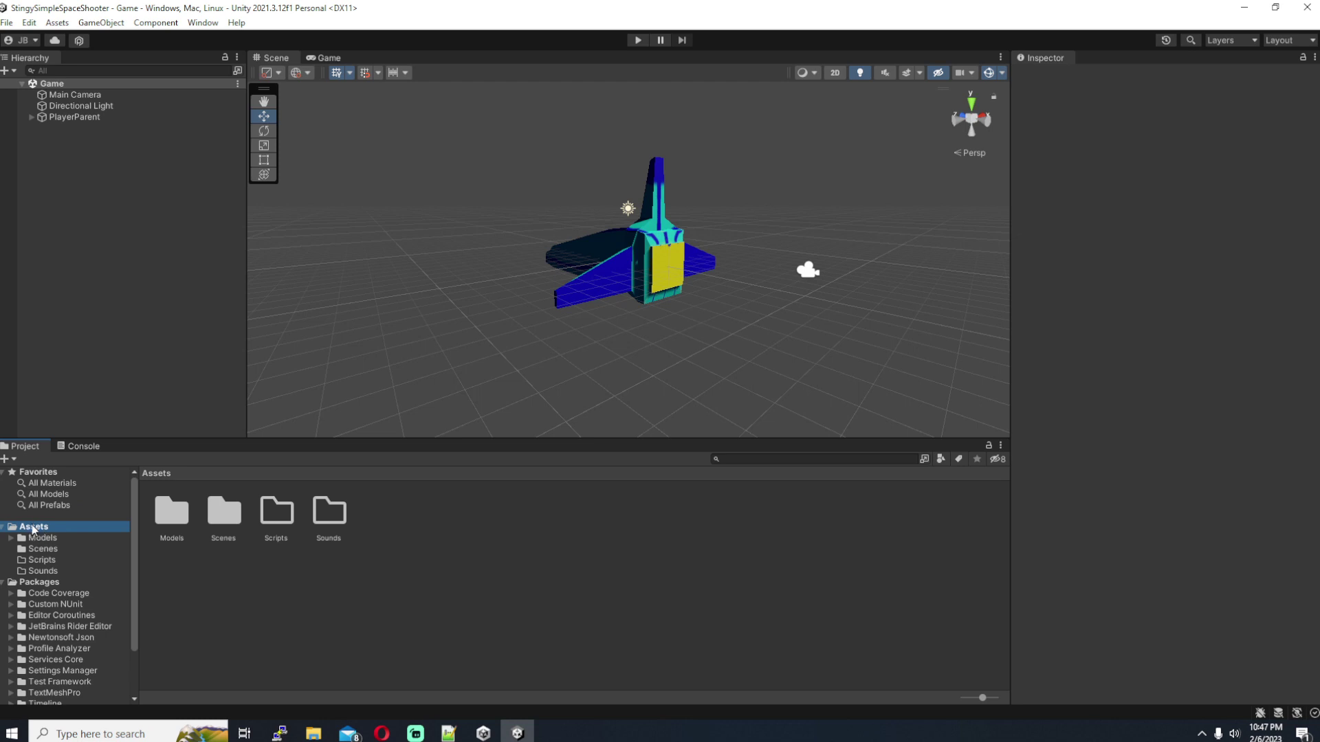
right_click(410, 533)
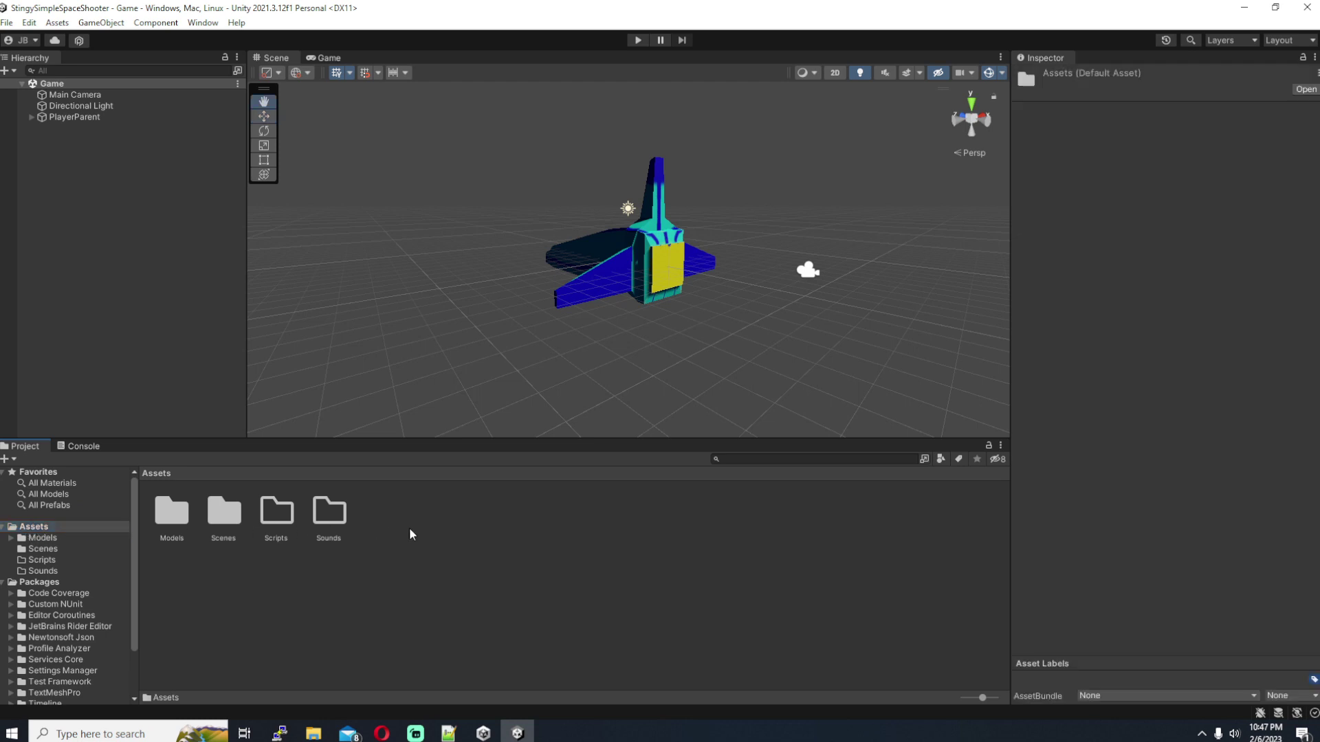
mouse_move(471, 174)
left_click(710, 110)
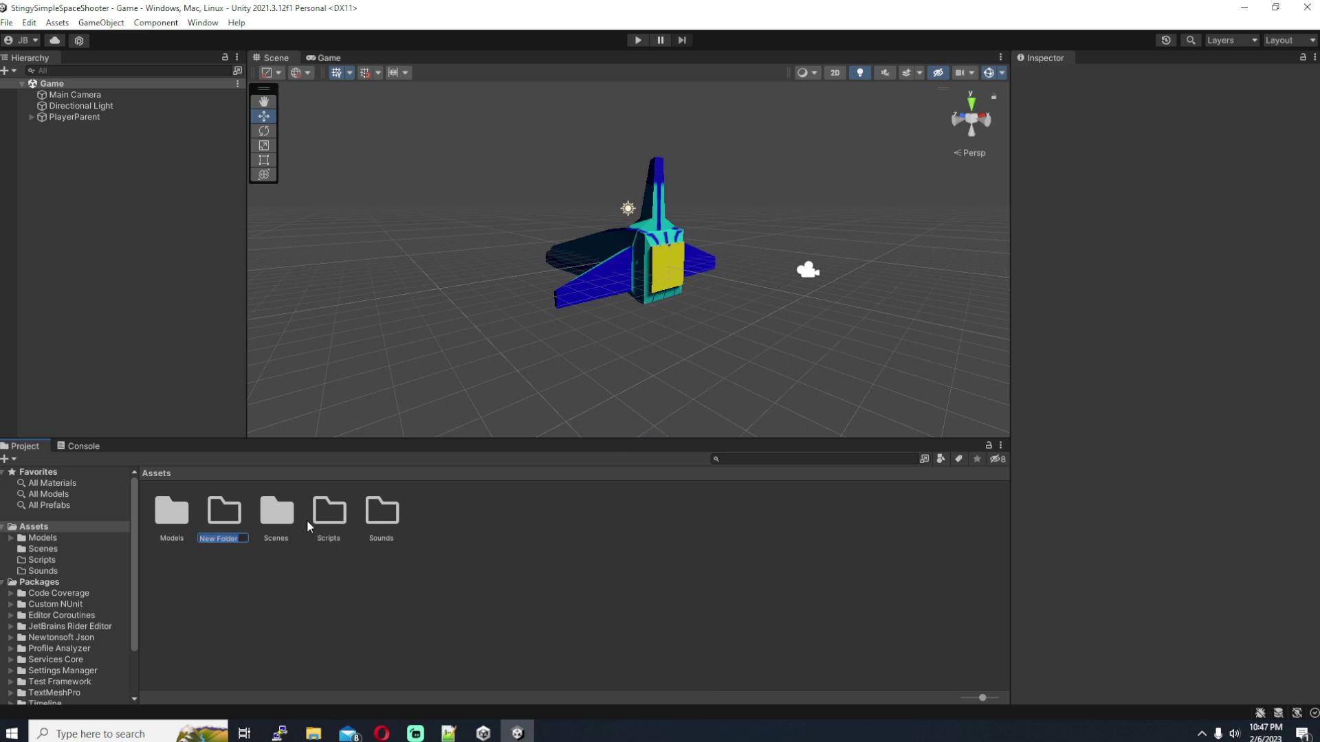
left_click(225, 512)
key("Delete")
left_click(699, 394)
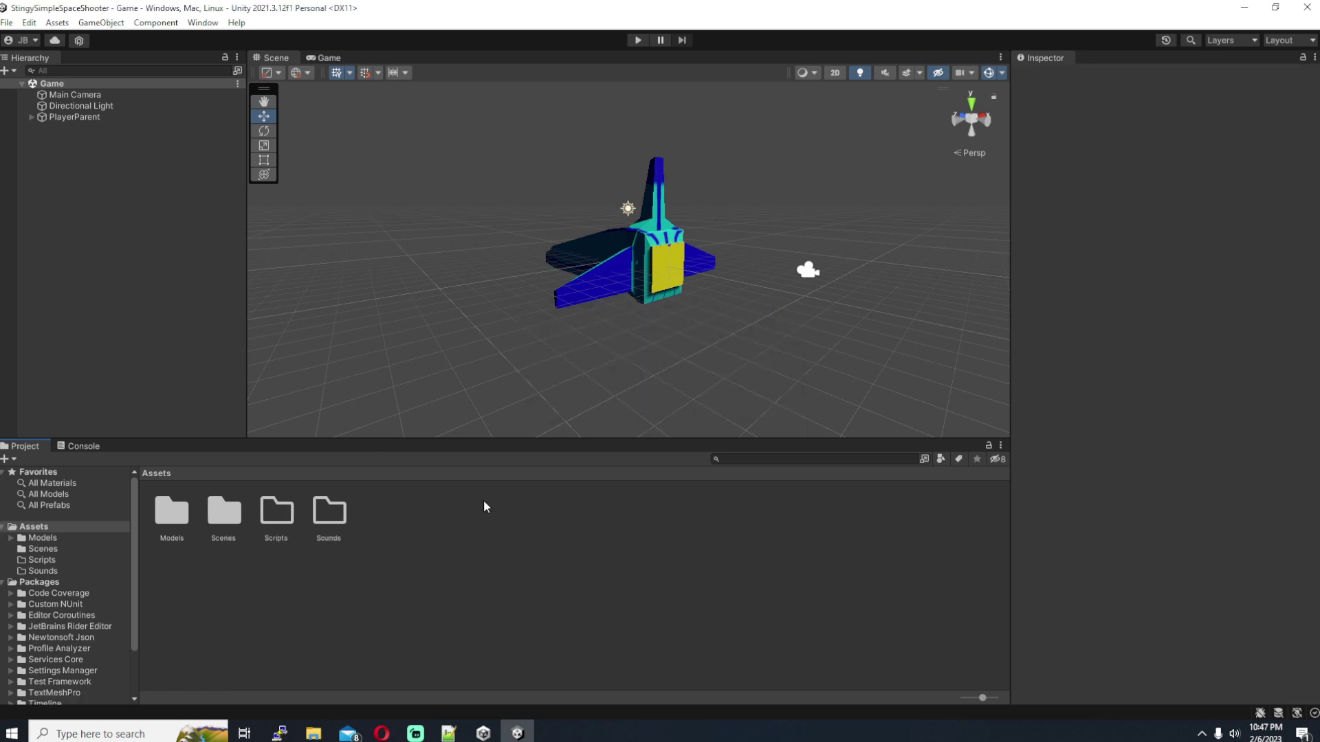
Create a folder named Materials in the project's Assets folder and open it
right_click(383, 512)
mouse_move(444, 153)
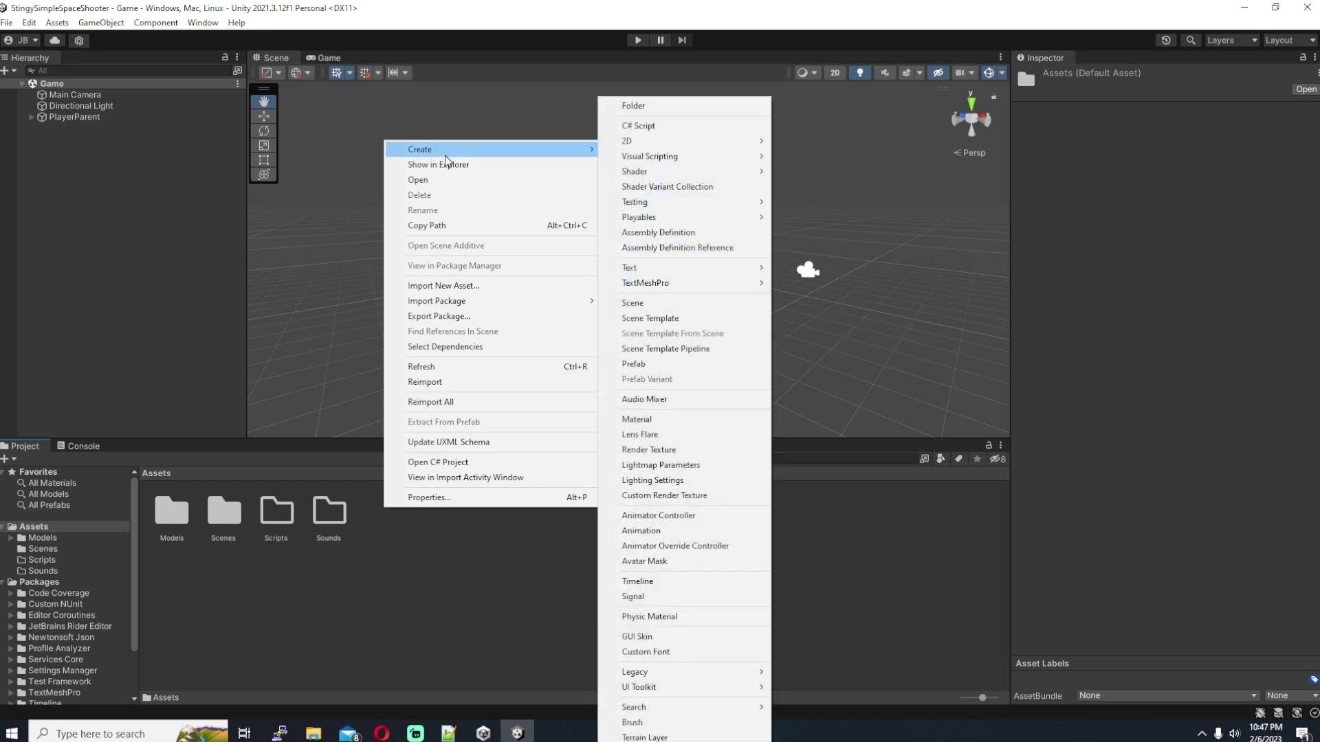
left_click(671, 108)
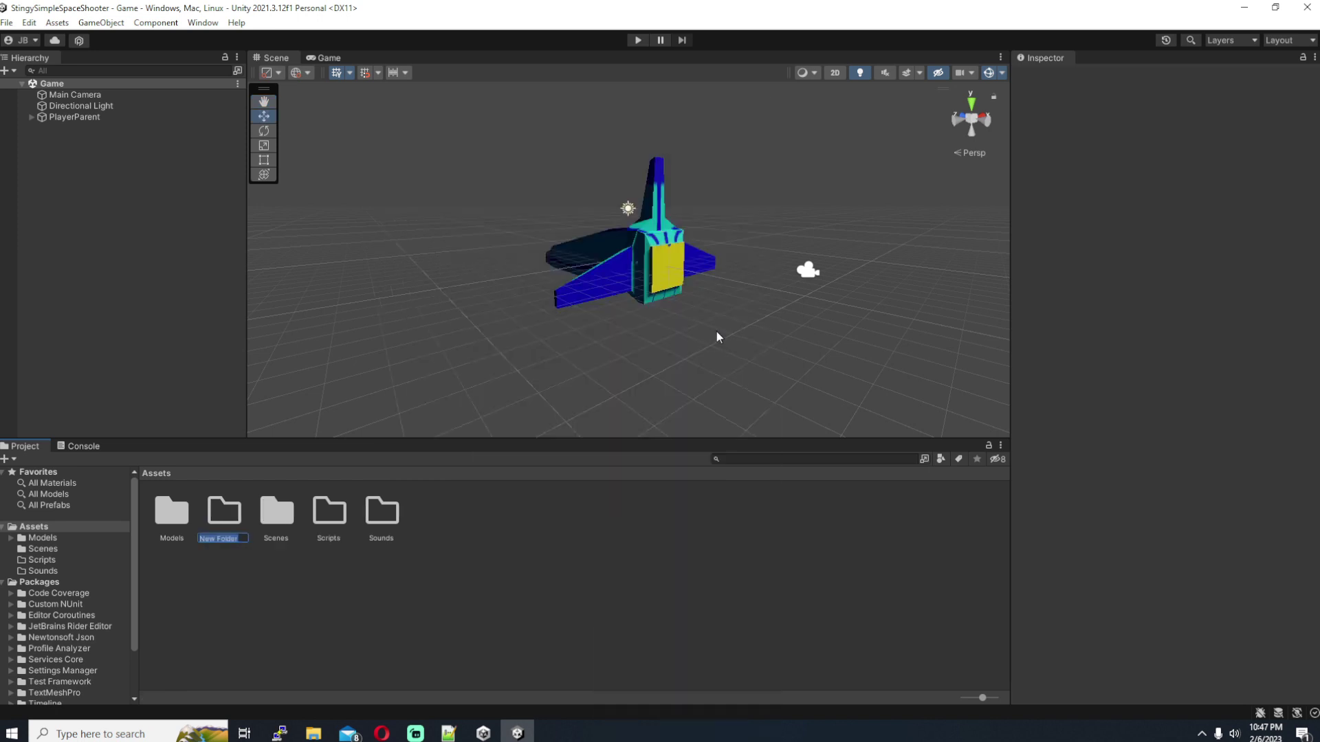
type("Materials")
key("Return")
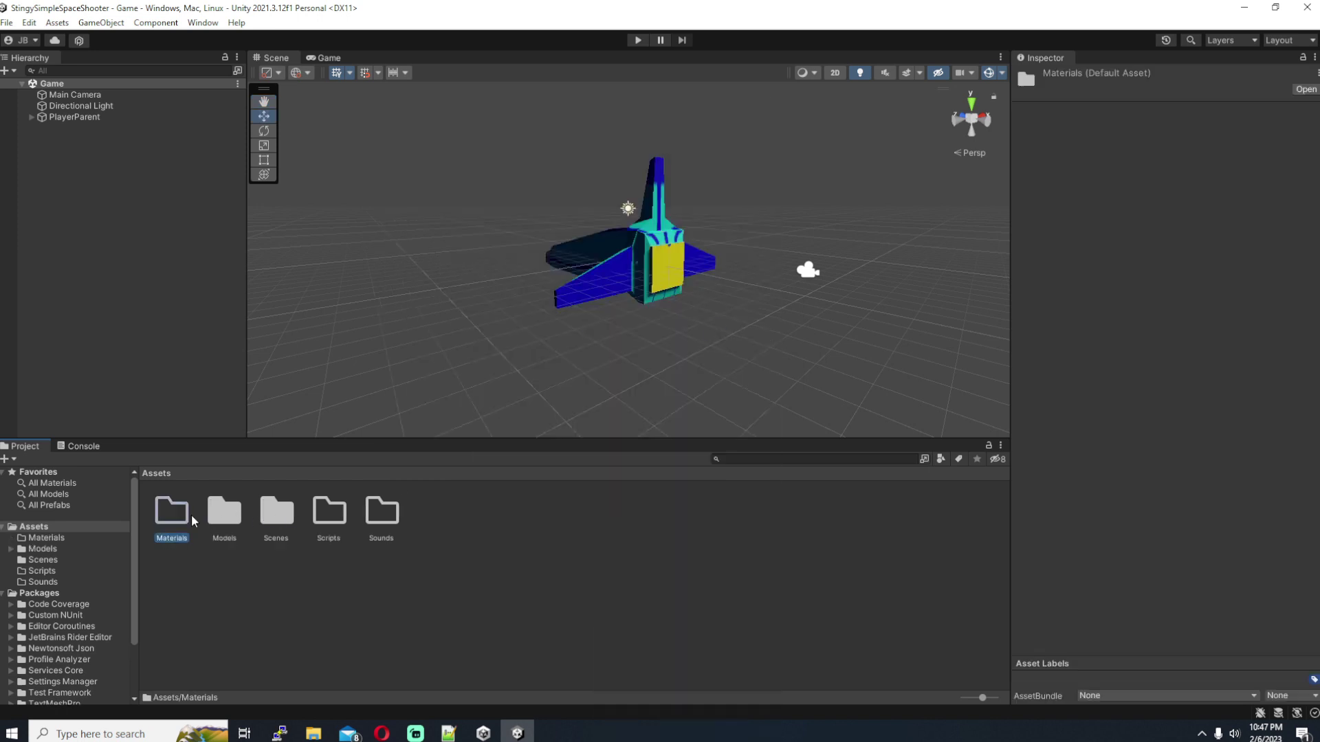
double_click(174, 512)
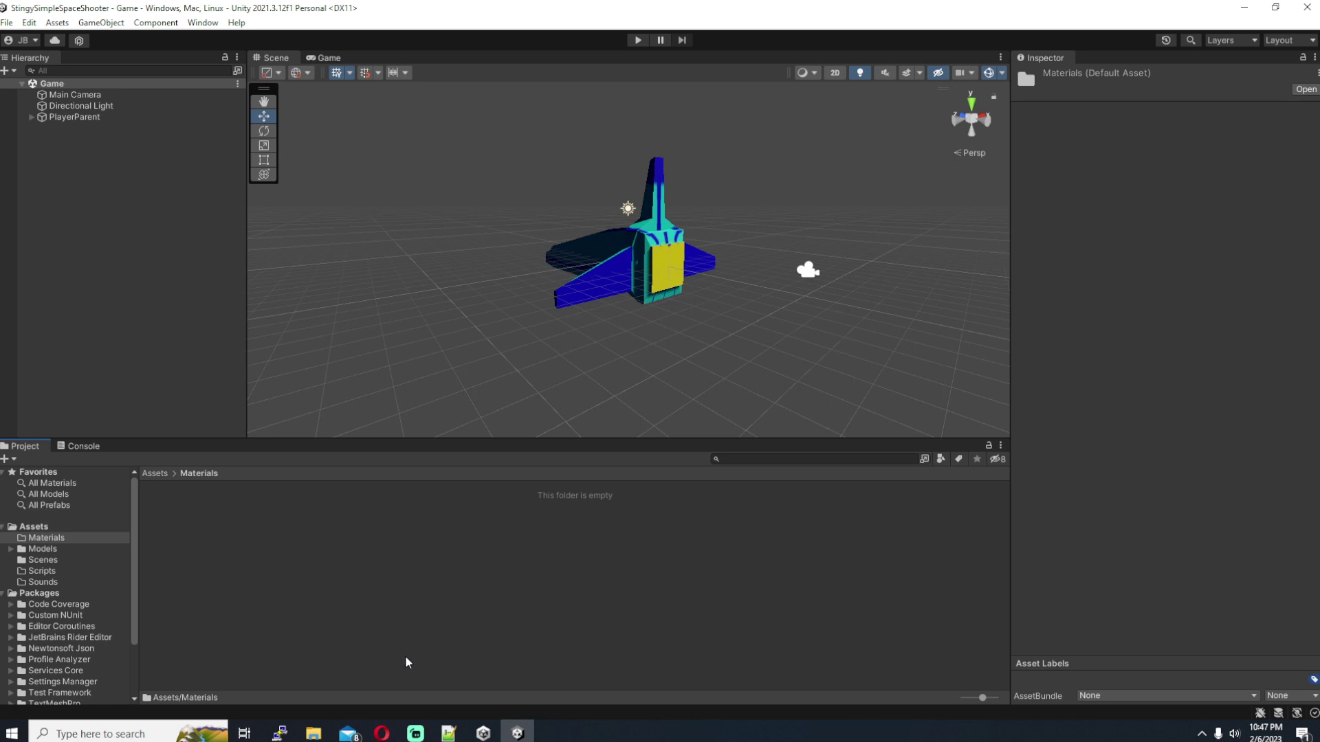
mouse_move(396, 734)
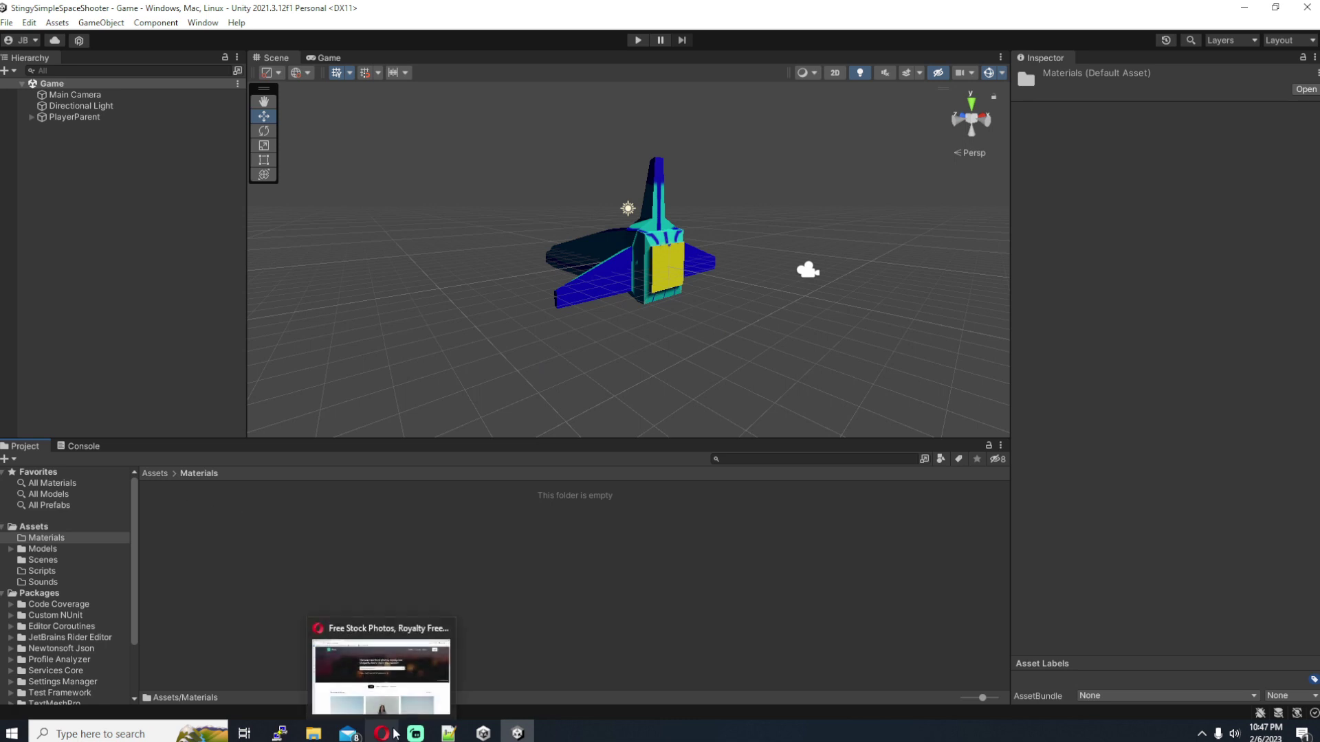
left_click(396, 687)
left_click(268, 35)
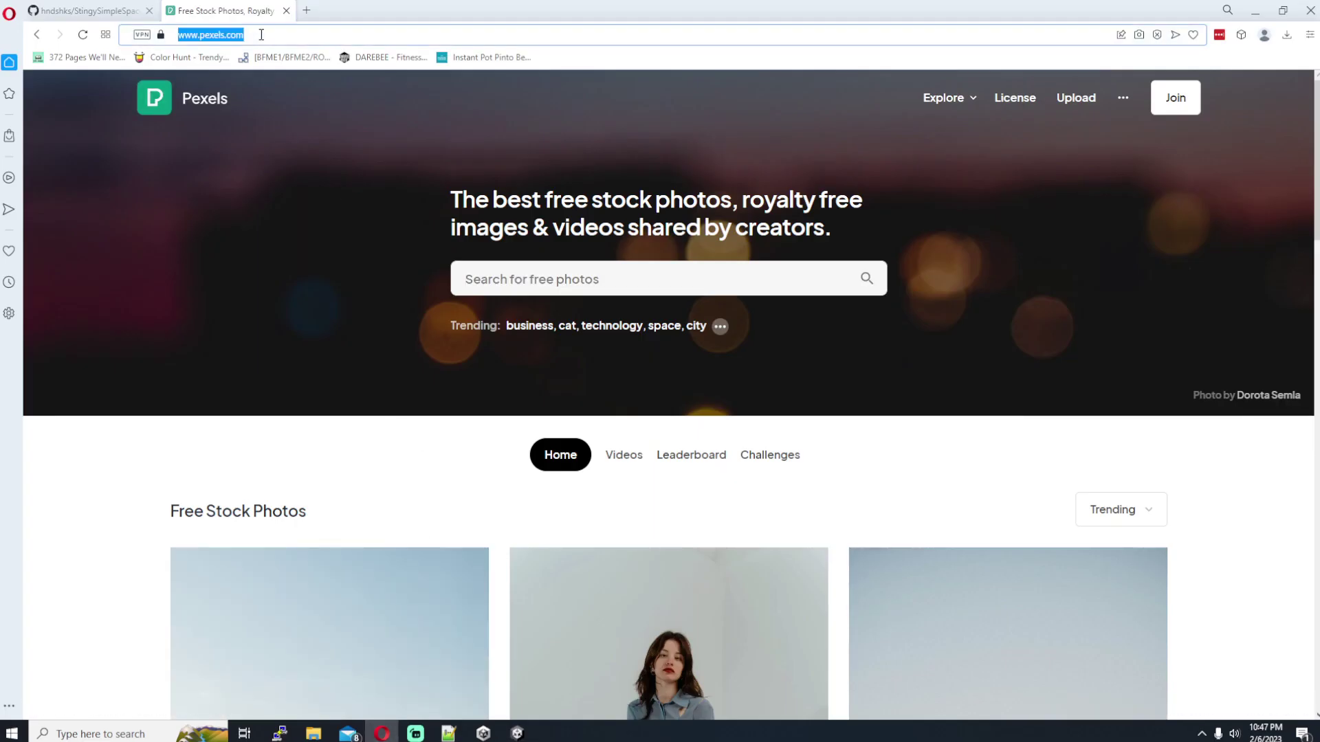
left_click(268, 35)
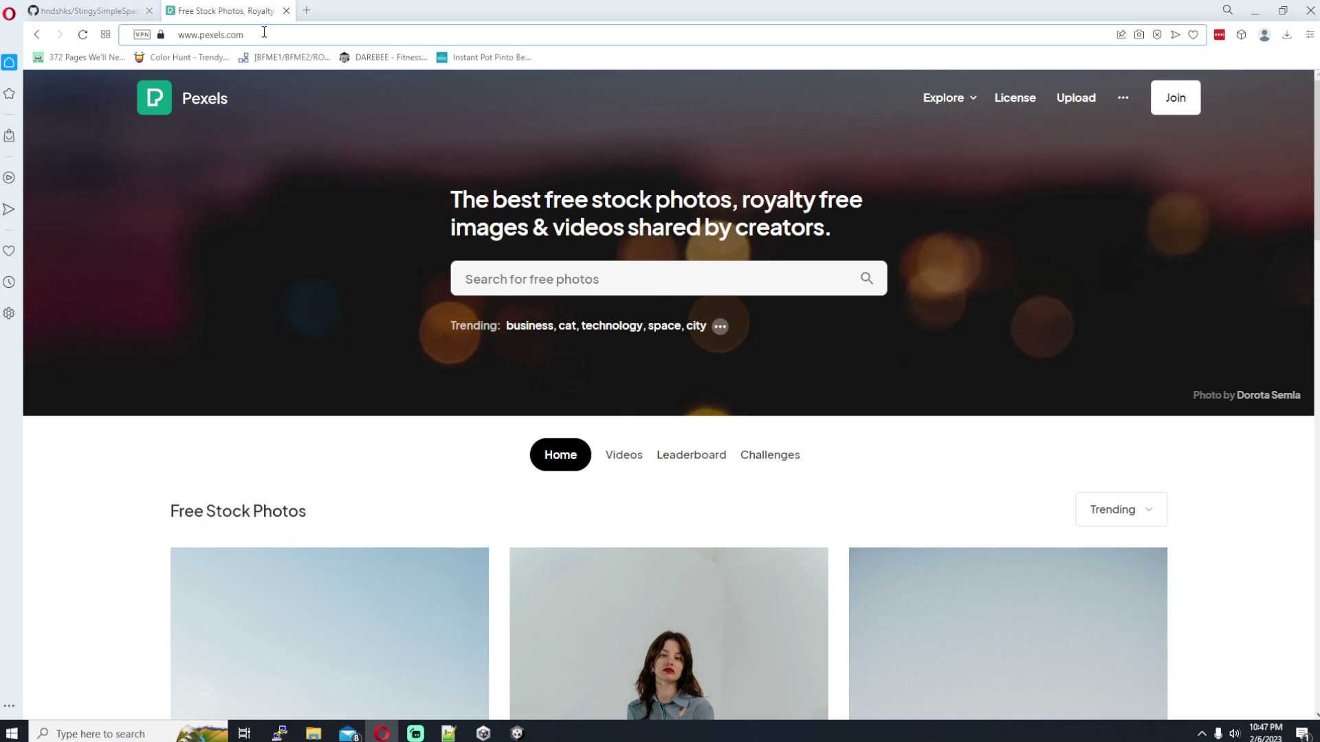
Search Pexels for "panoramic starry night" photos
left_click(519, 277)
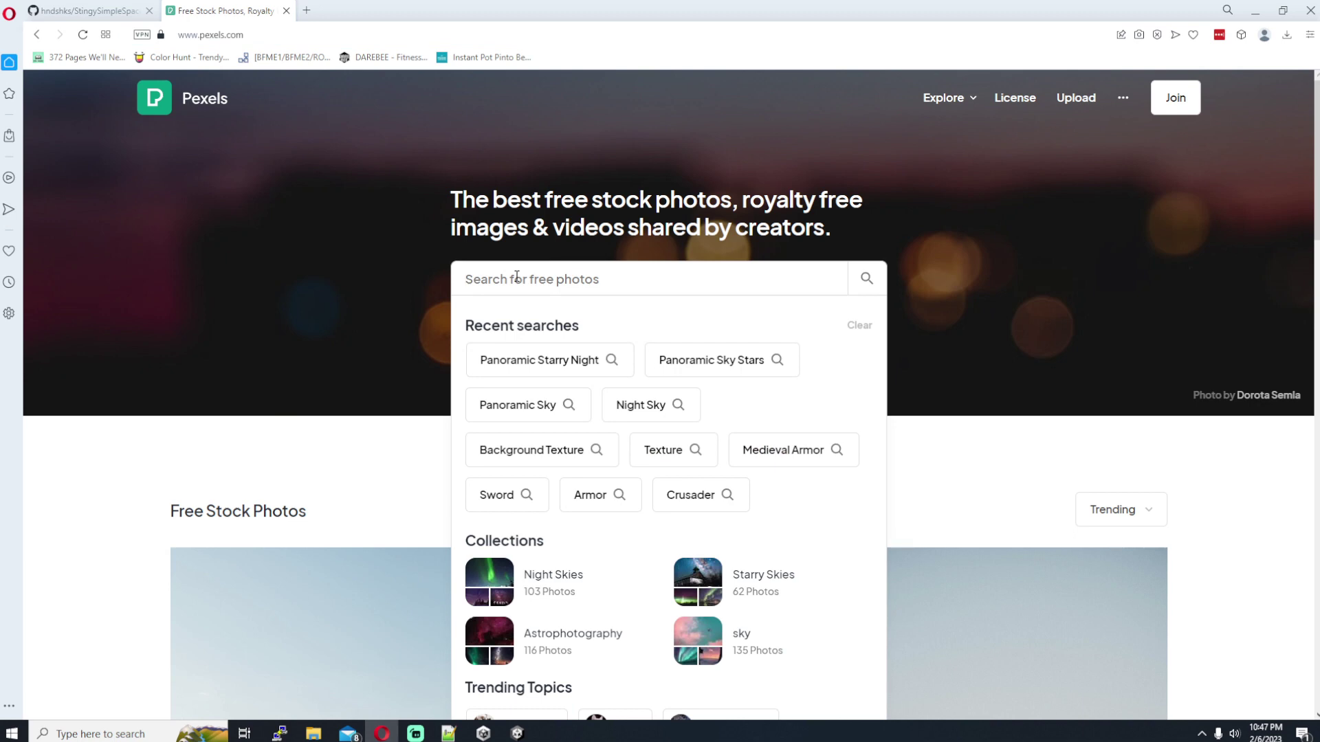
type("panorami")
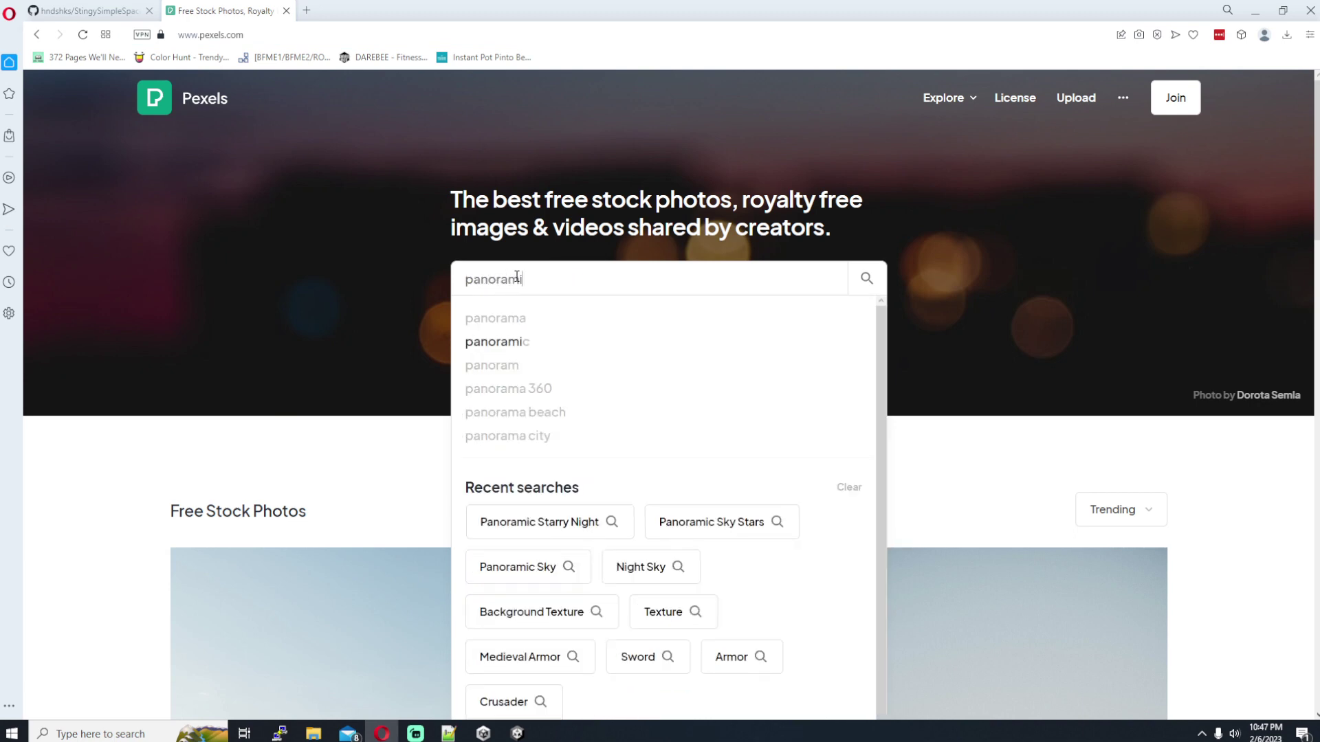
type("c nigh")
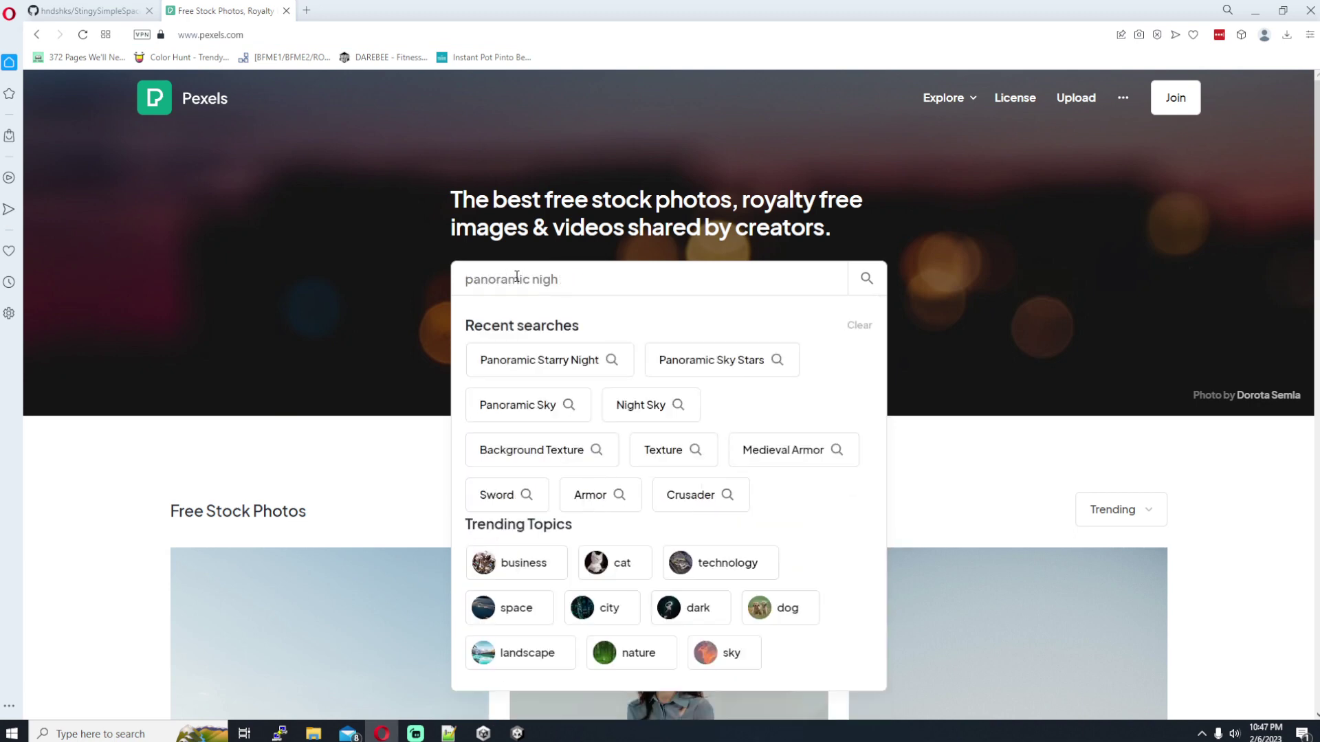
key("BackSpace")
key("BackSpace")
key("BackSpace")
key("BackSpace")
type("starry night")
key("Return")
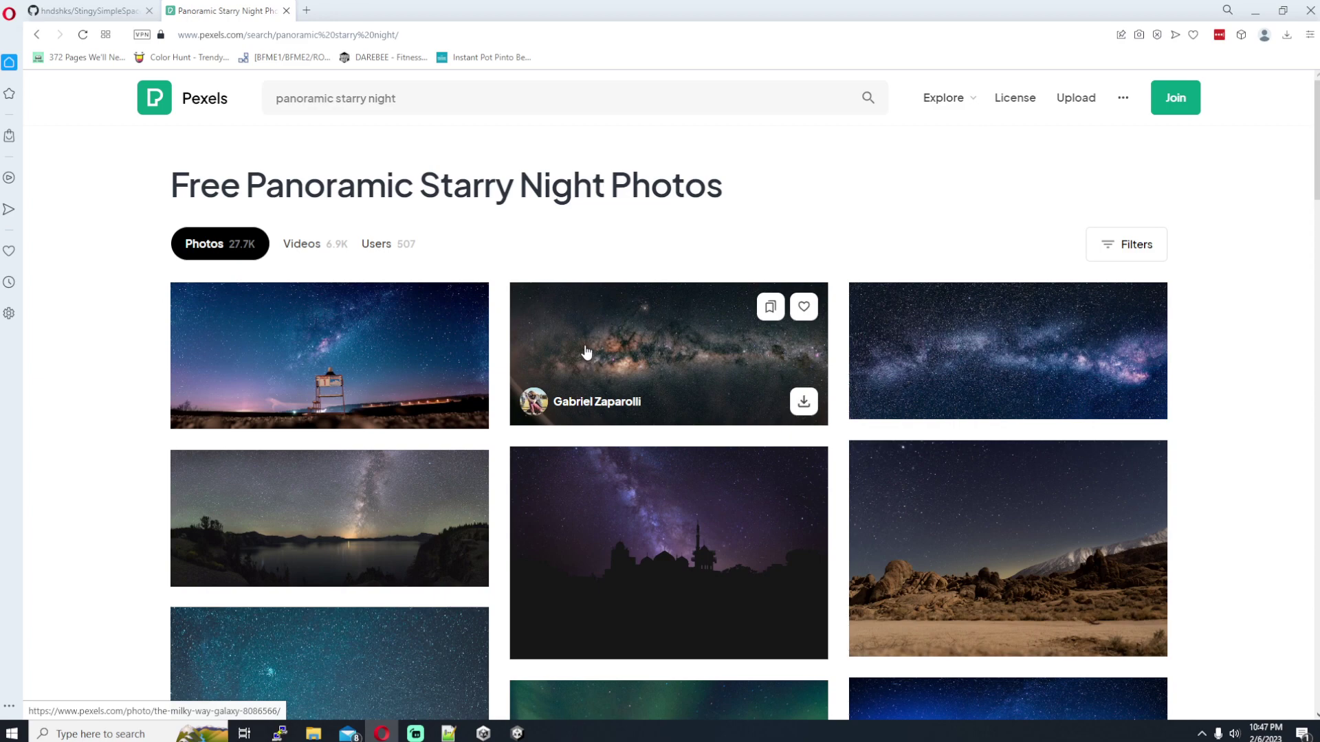
Browse the starry night photos, view the wide blue and purple Milky Way image with its licence note, and close it
scroll(563, 351, "down", 9)
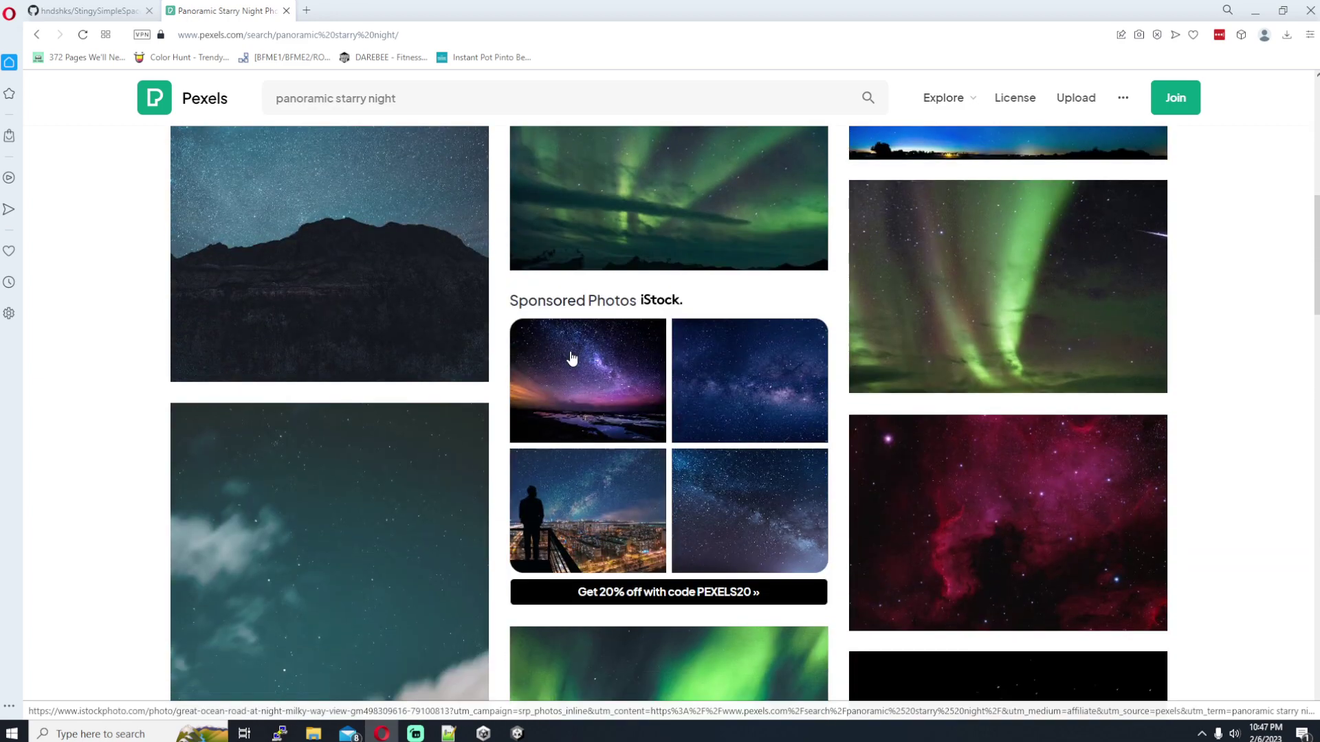
scroll(571, 357, "down", 12)
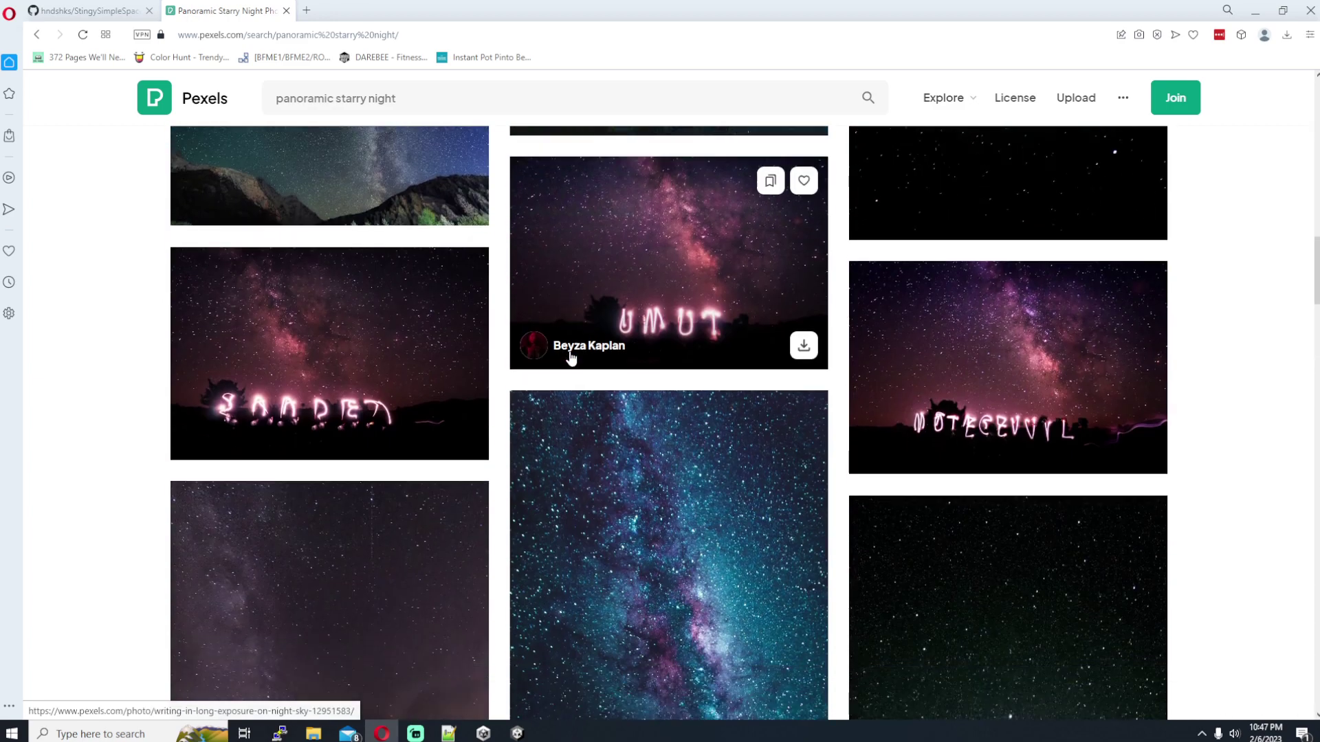
scroll(570, 357, "up", 20)
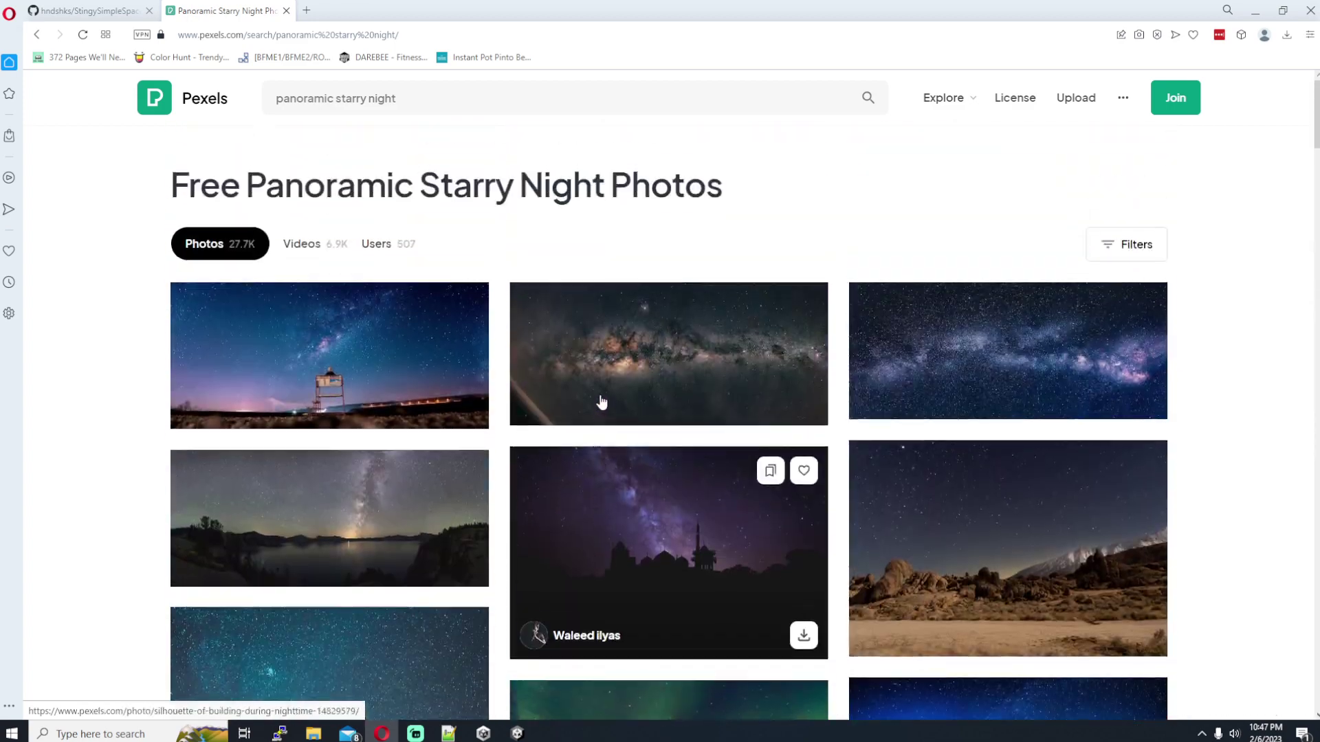
left_click(964, 332)
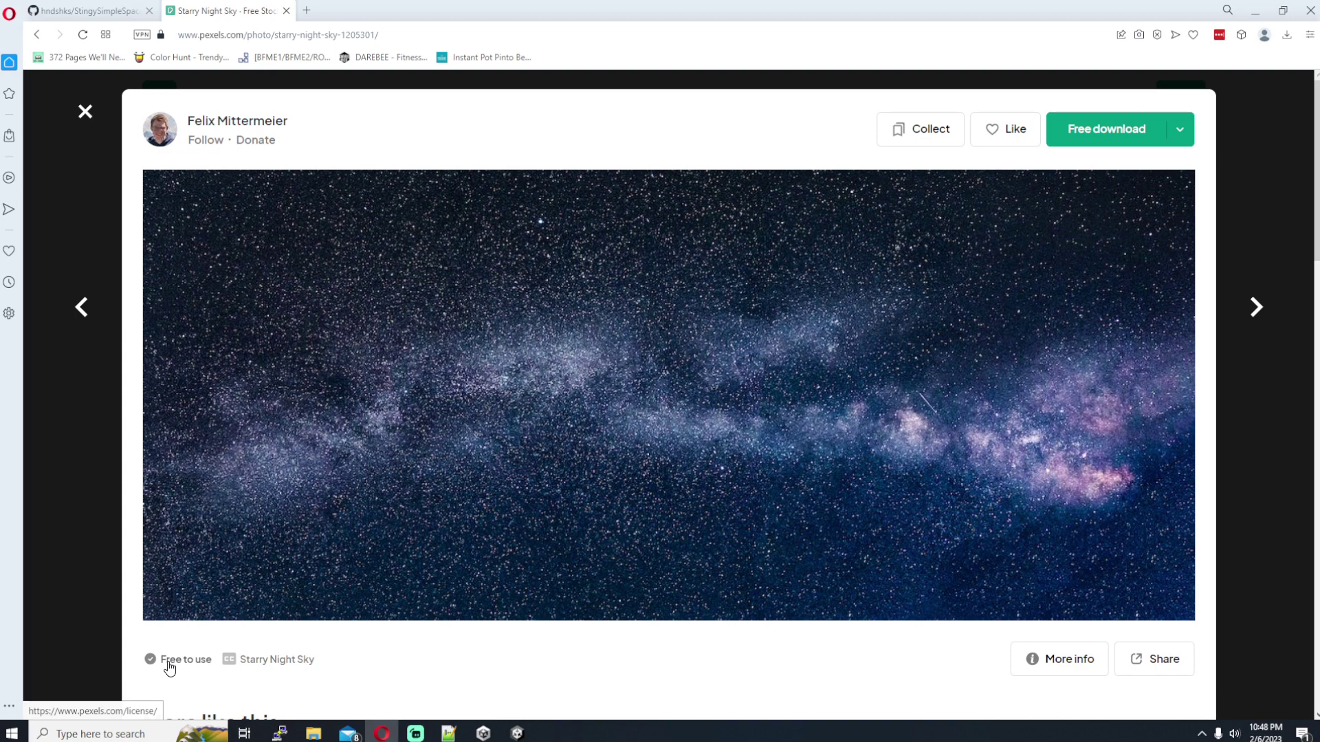
left_click(81, 468)
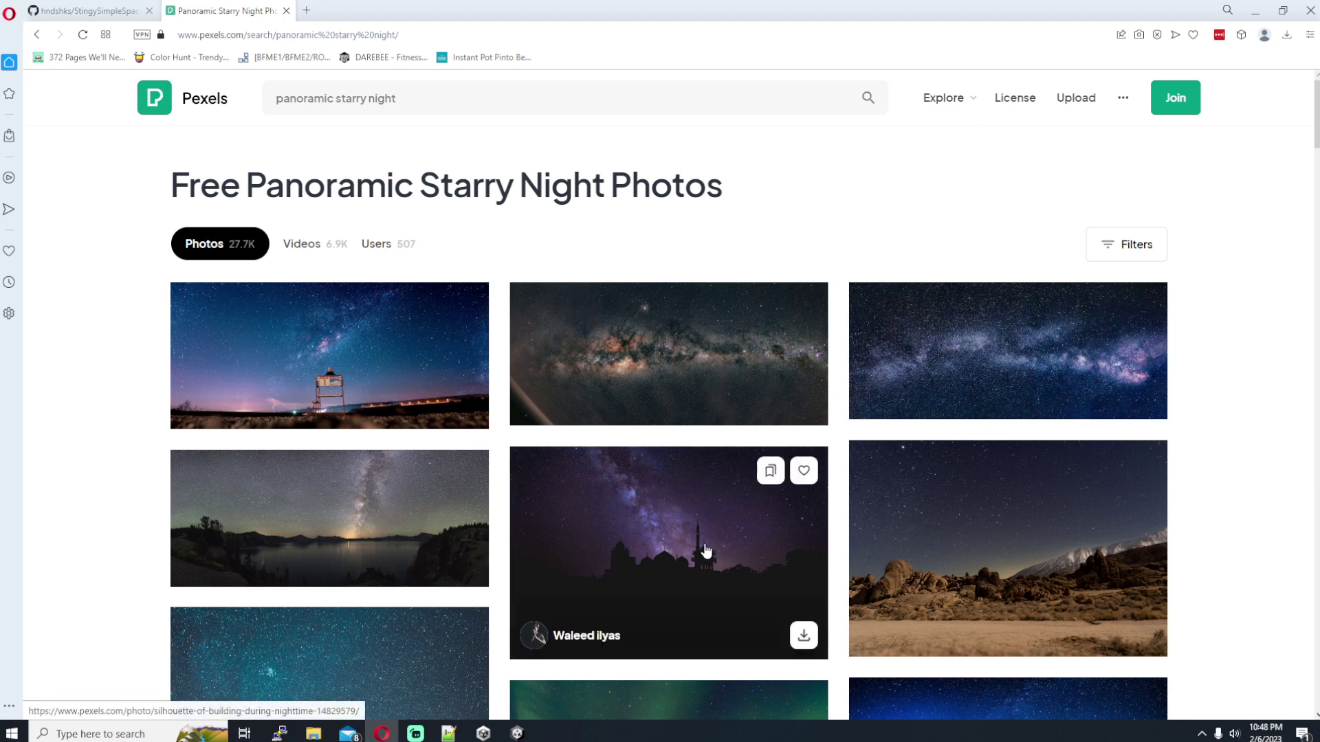
Switch back to Unity and import the Pexels starry sky image 1205301 (1).jpg from the Downloads folder into Materials, then select it
left_click(517, 734)
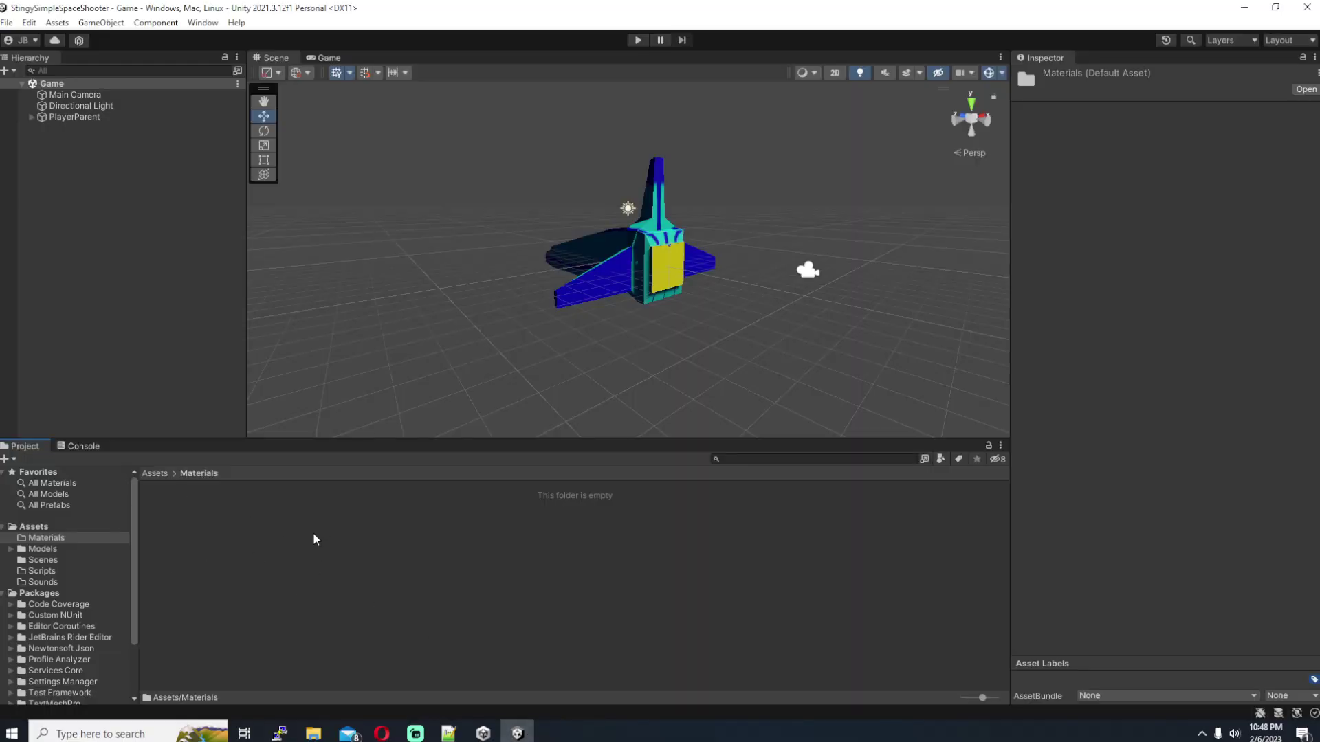
left_click(314, 734)
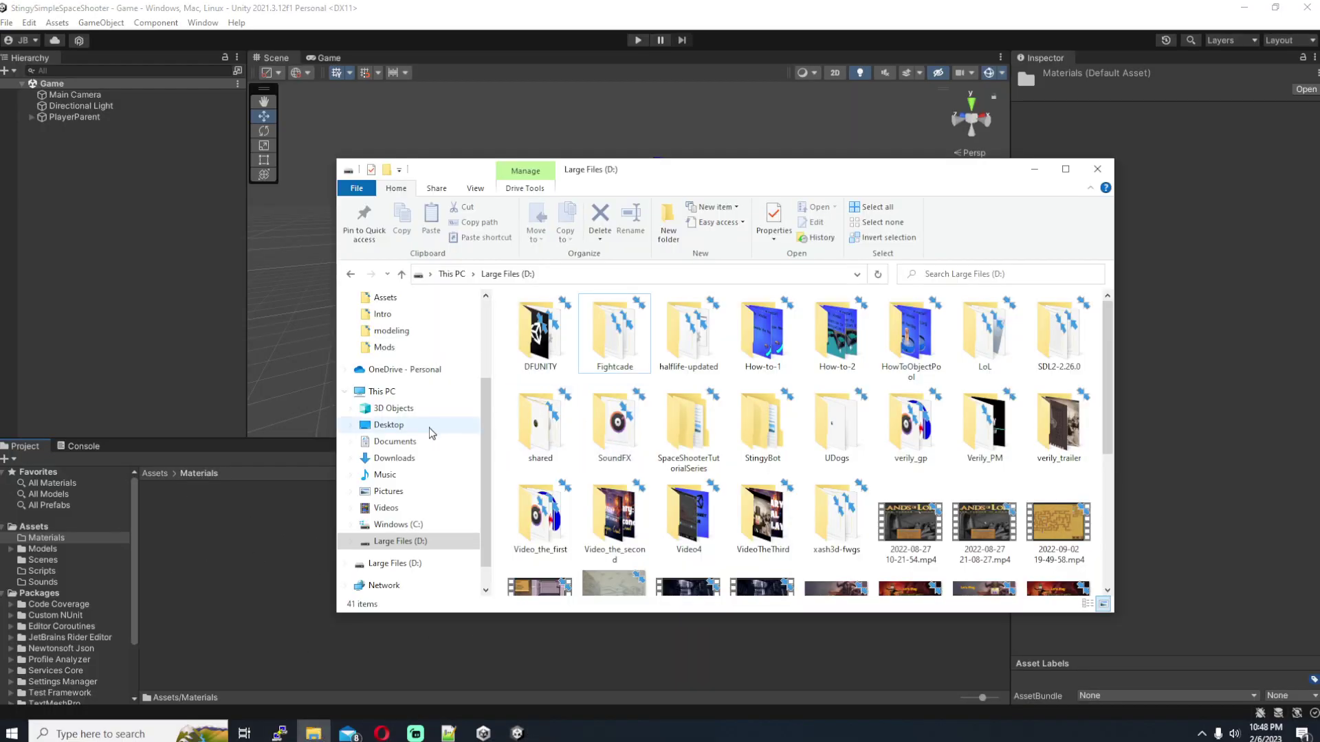
left_click(394, 458)
left_click(557, 337)
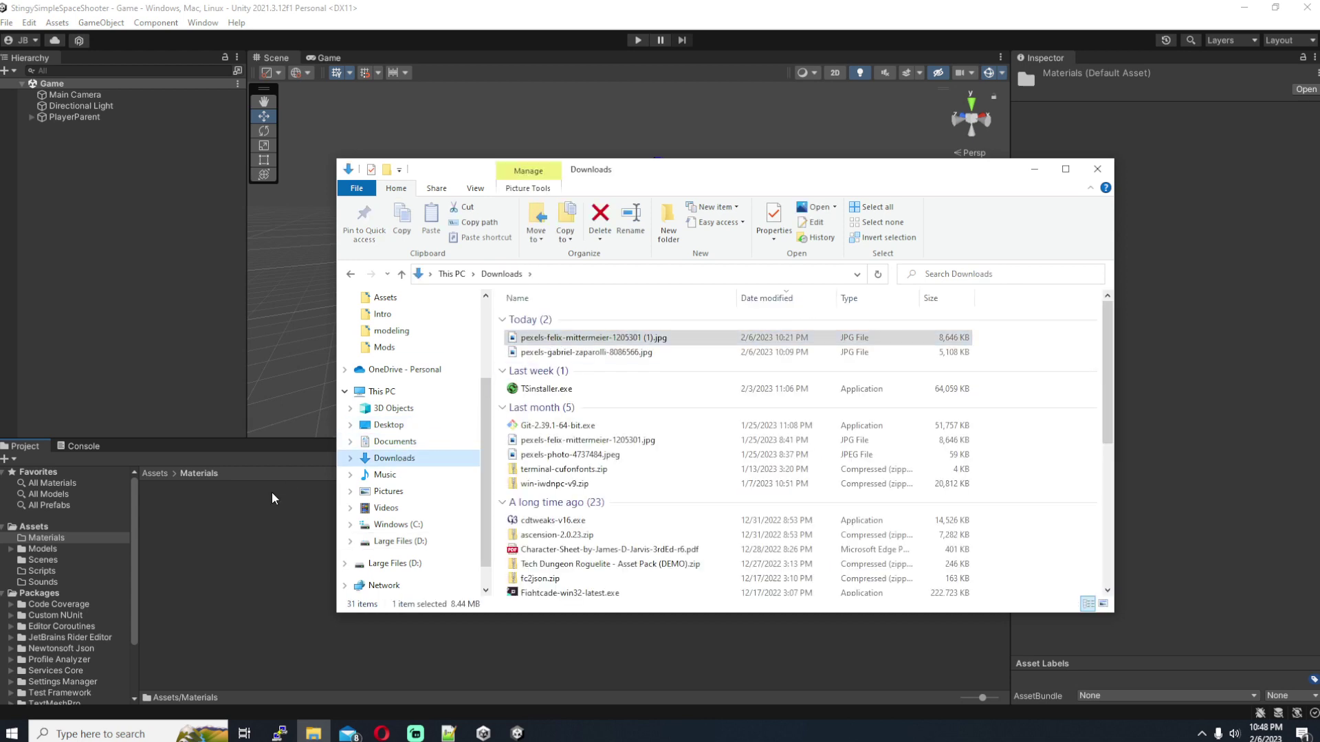
left_click_drag(274, 497, 247, 523)
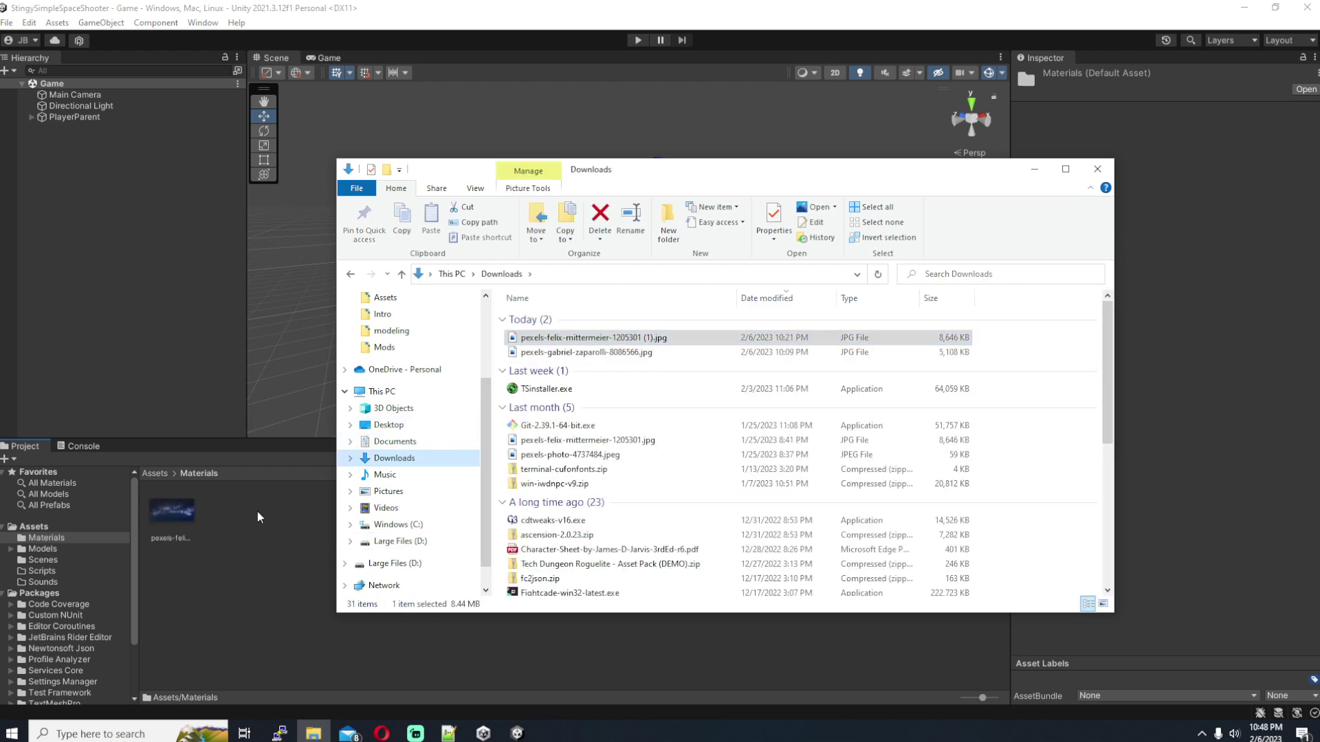
left_click(257, 511)
left_click(163, 512)
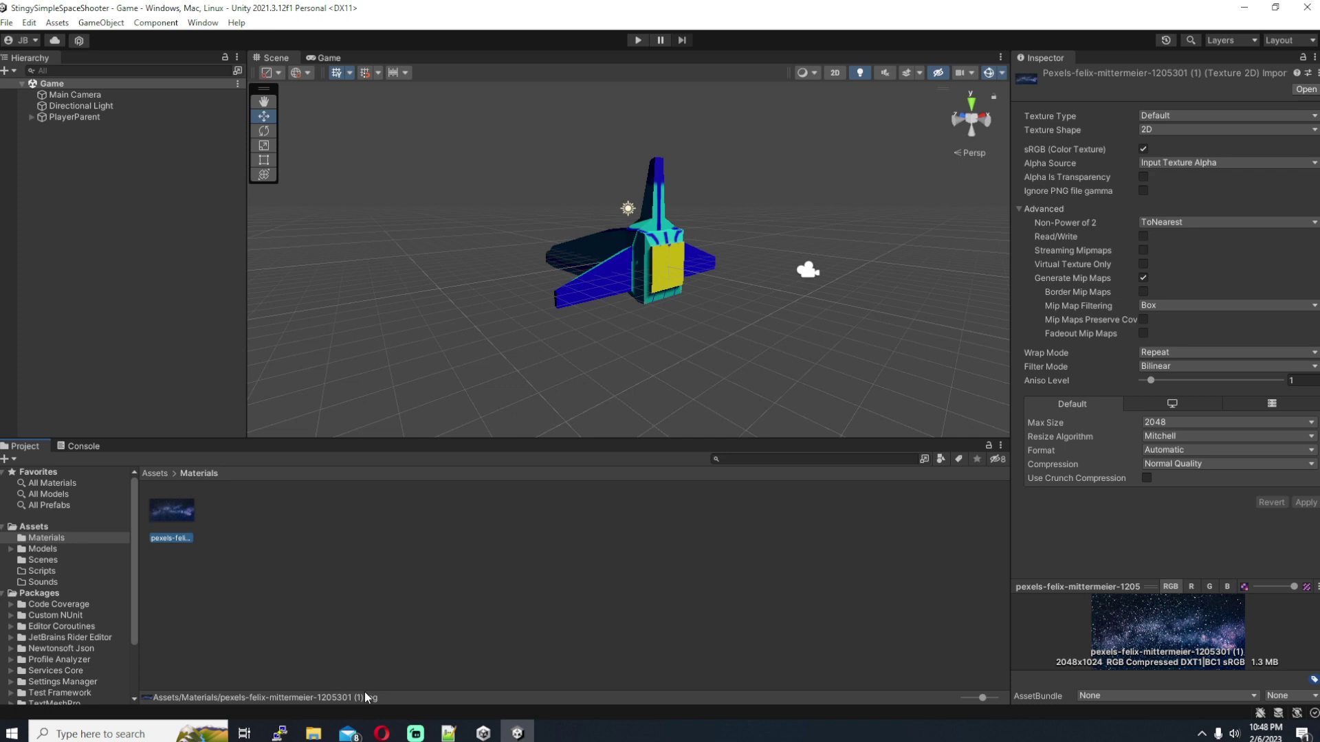
left_click(195, 487)
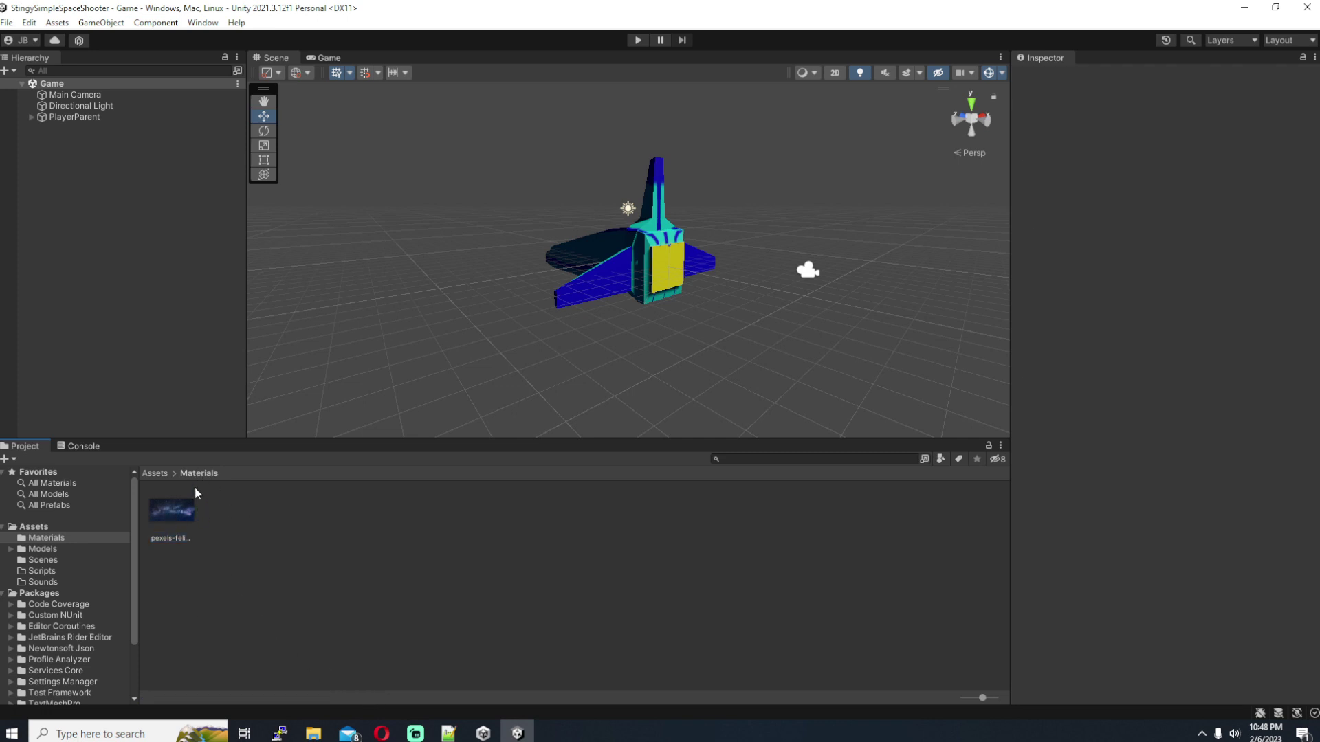
left_click(179, 514)
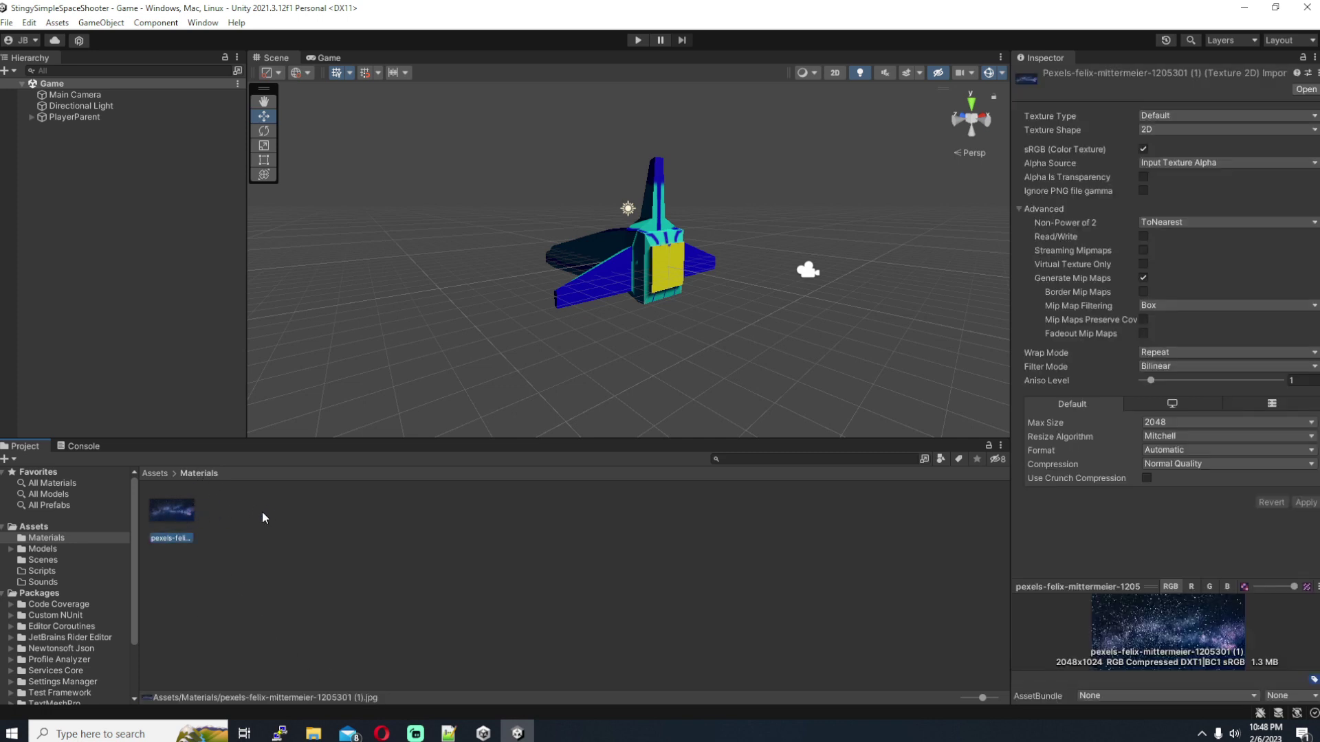
Create a material named StarryNightSkybox in the Materials folder
left_click(220, 538)
right_click(213, 525)
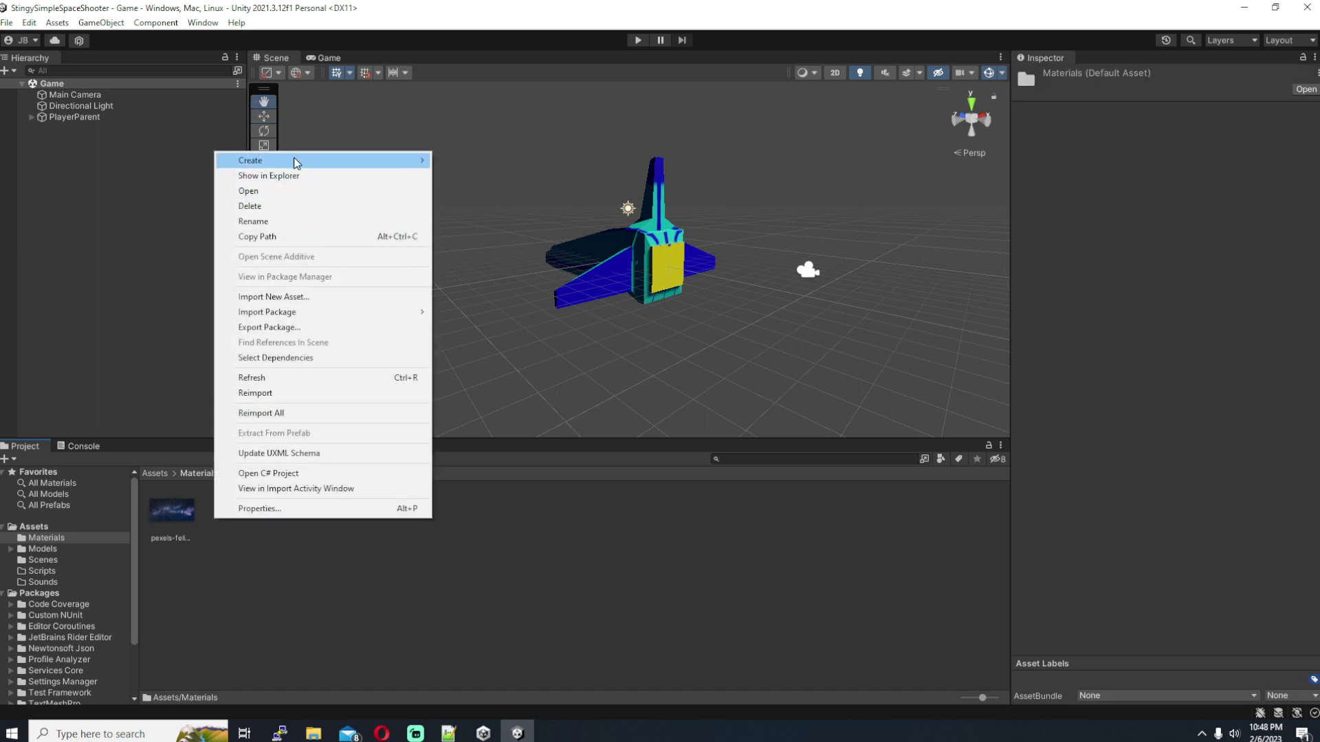
mouse_move(294, 161)
left_click(487, 418)
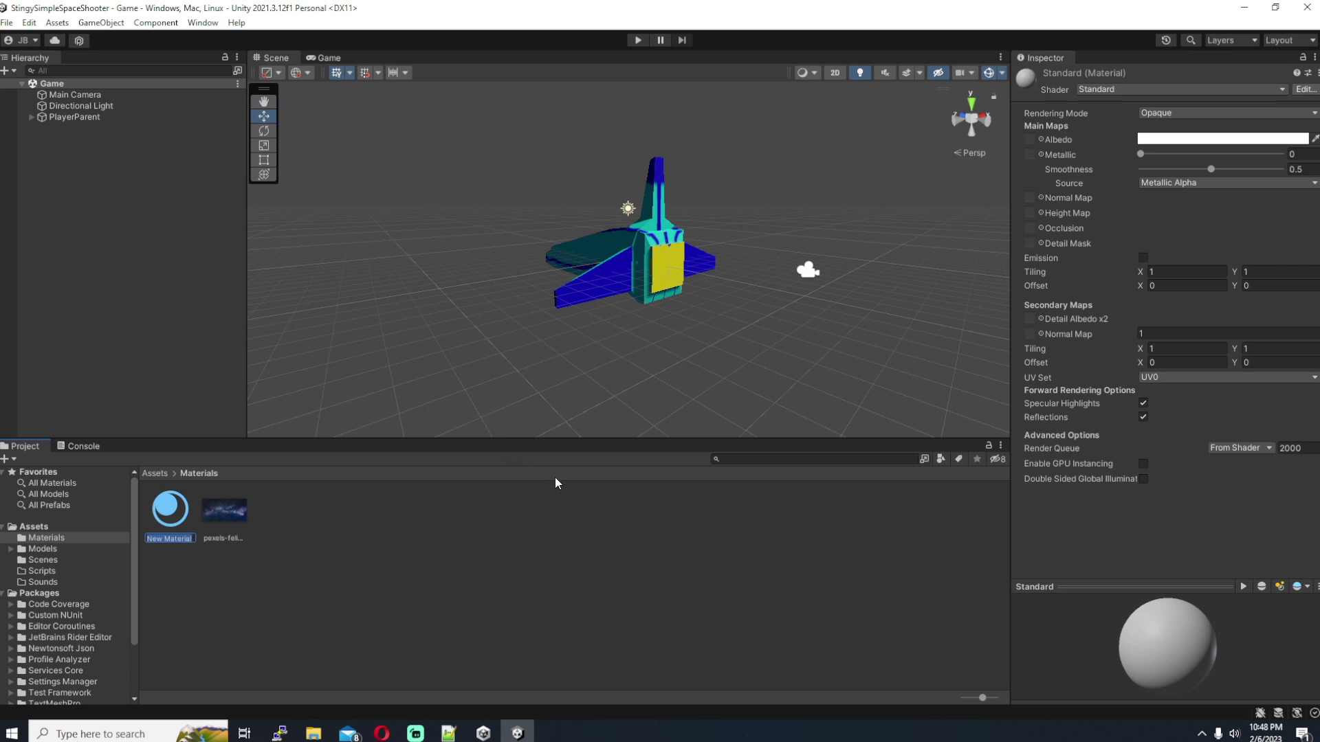
type("StarryNight")
type("Skybox")
key("Return")
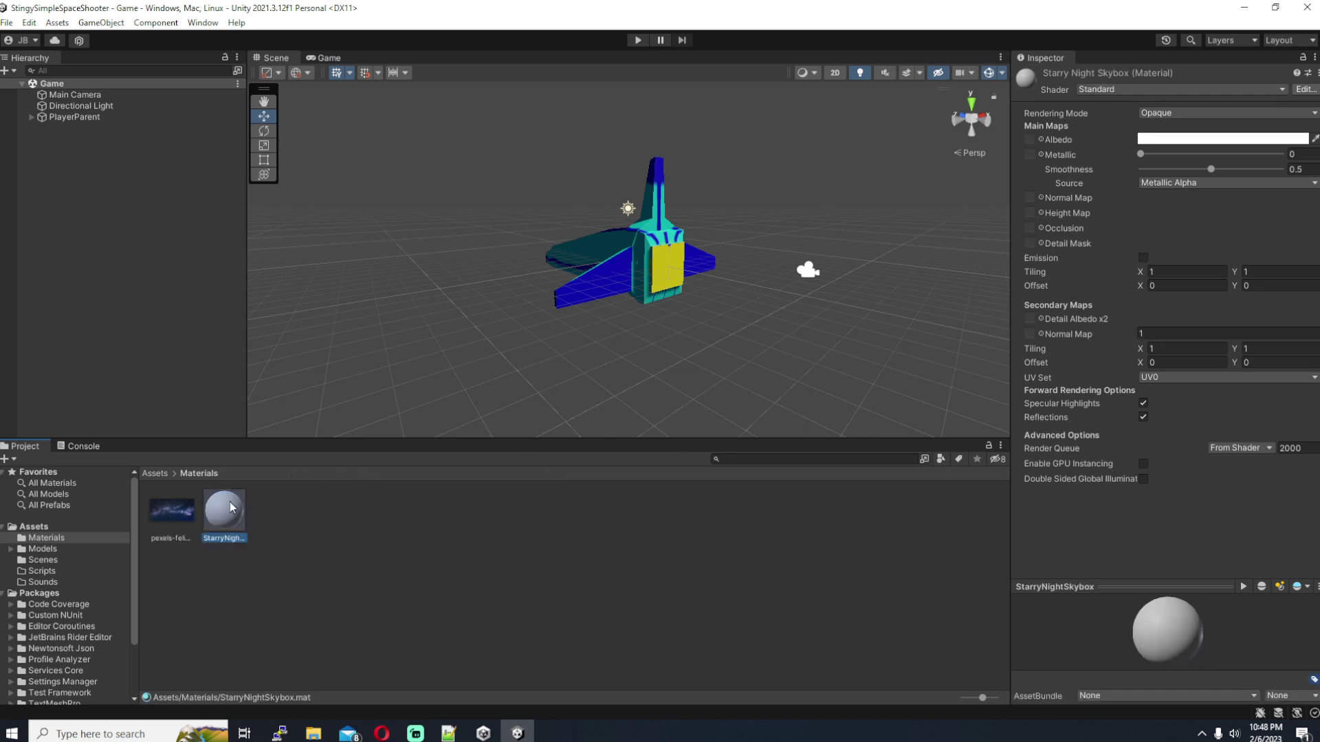
Set the StarryNightSkybox material's shader to Skybox/Panoramic and assign the imported Pexels sky image as its Spherical (HDR) texture
left_click(232, 544)
left_click(230, 517)
left_click(1114, 89)
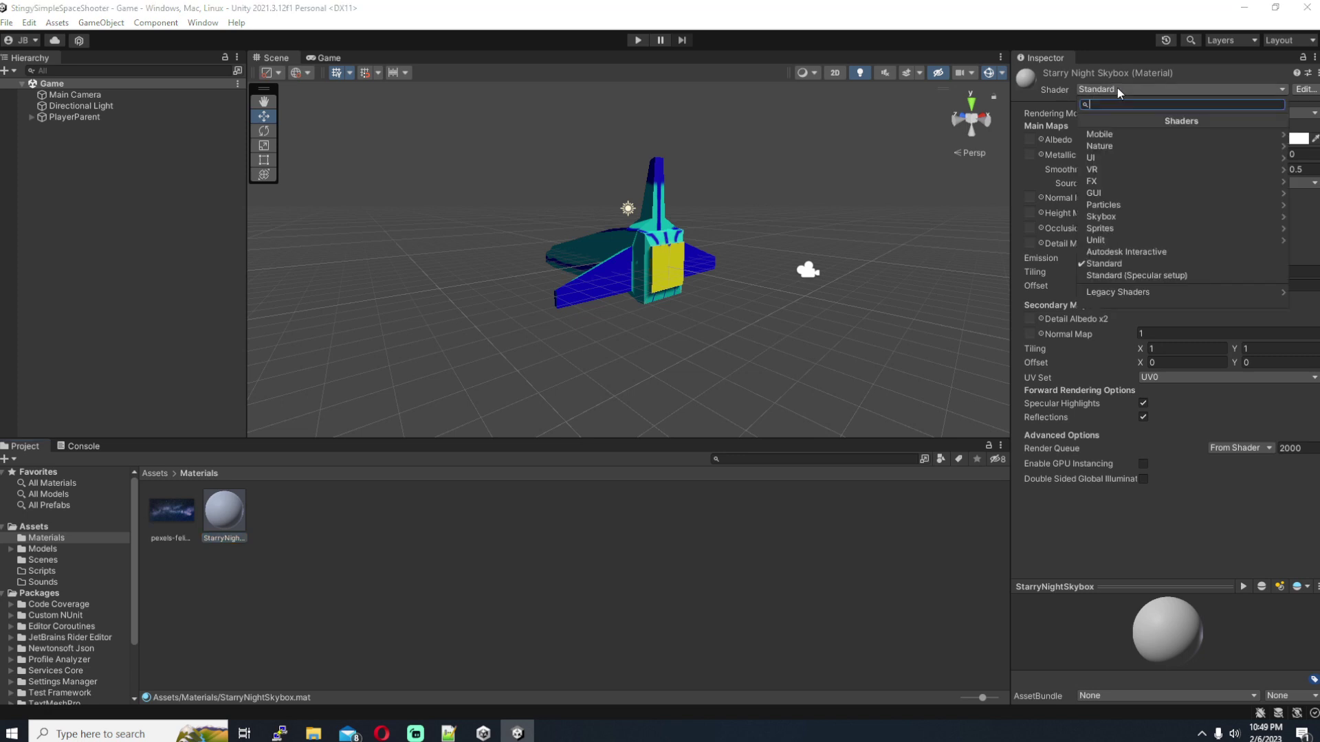
left_click(1114, 216)
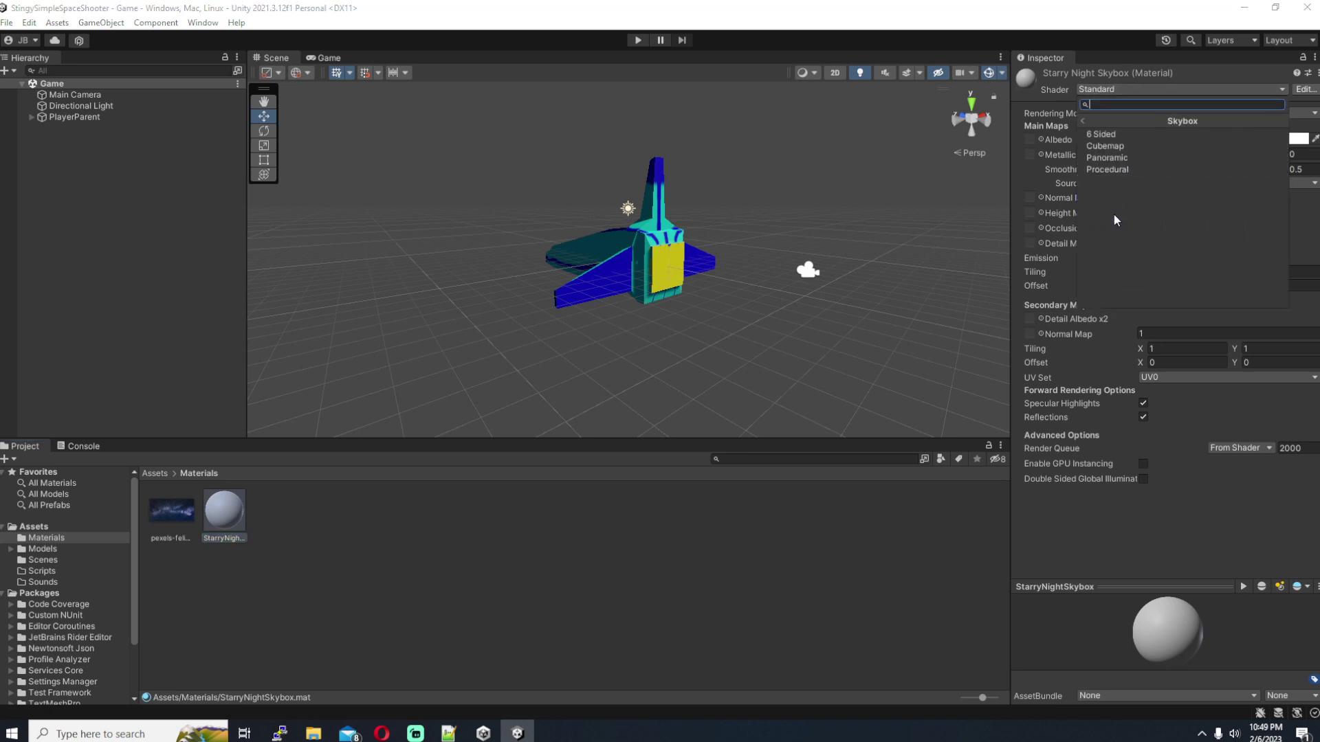
left_click(1117, 158)
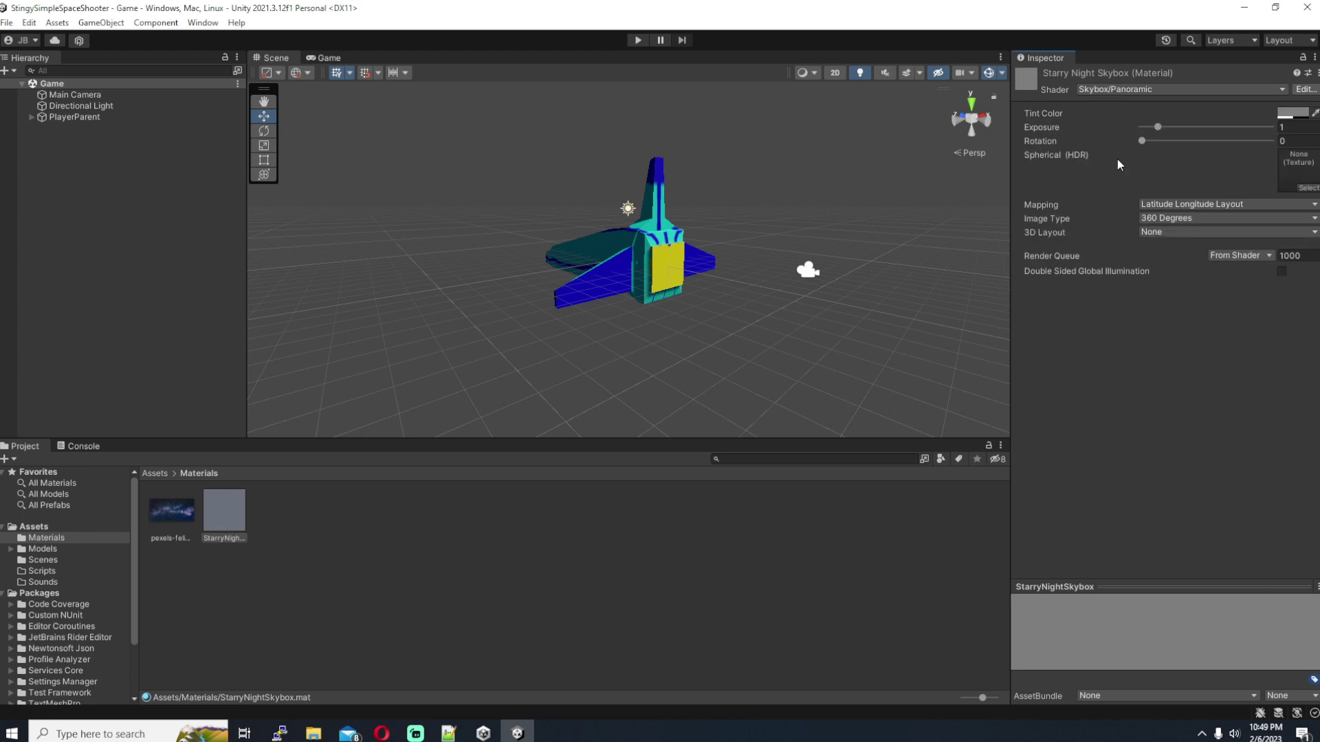
left_click_drag(173, 511, 1296, 172)
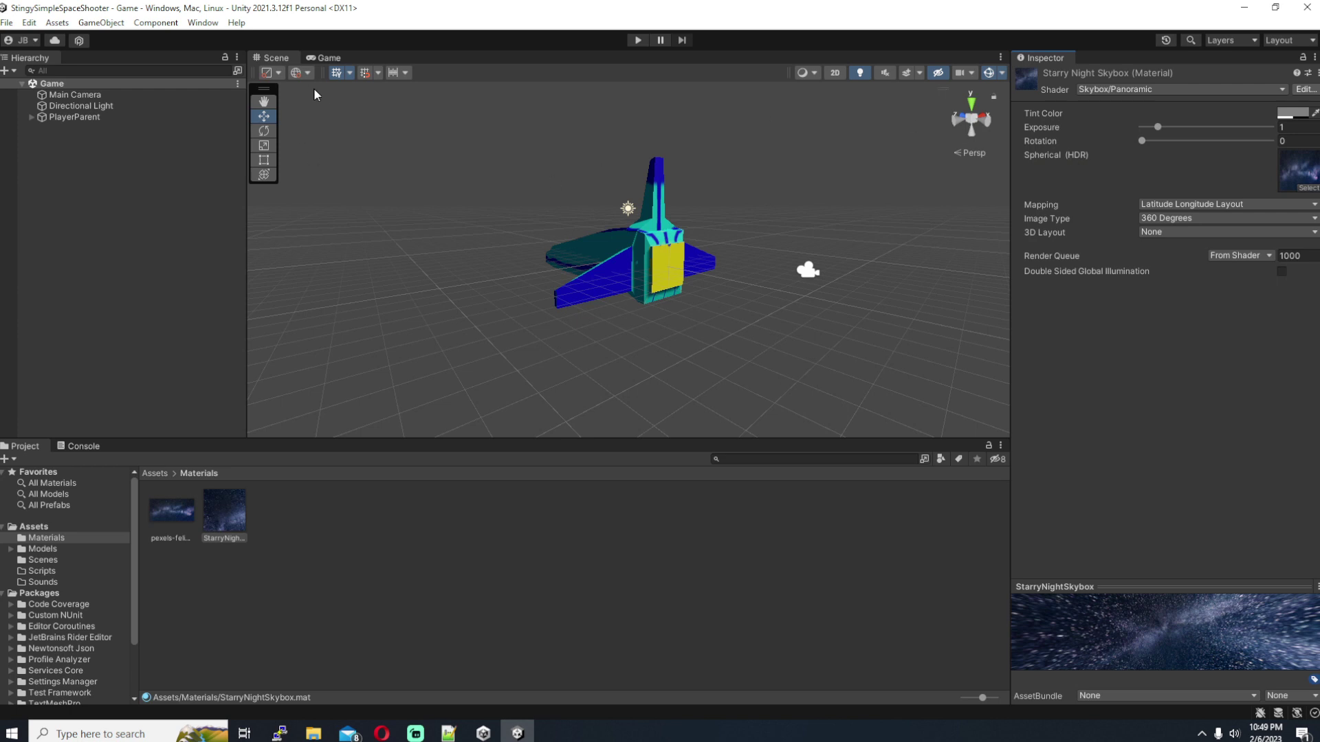
In the environment lighting settings, assign StarryNightSkybox as the skybox material and the Directional Light as sun source, and close the settings
left_click(203, 23)
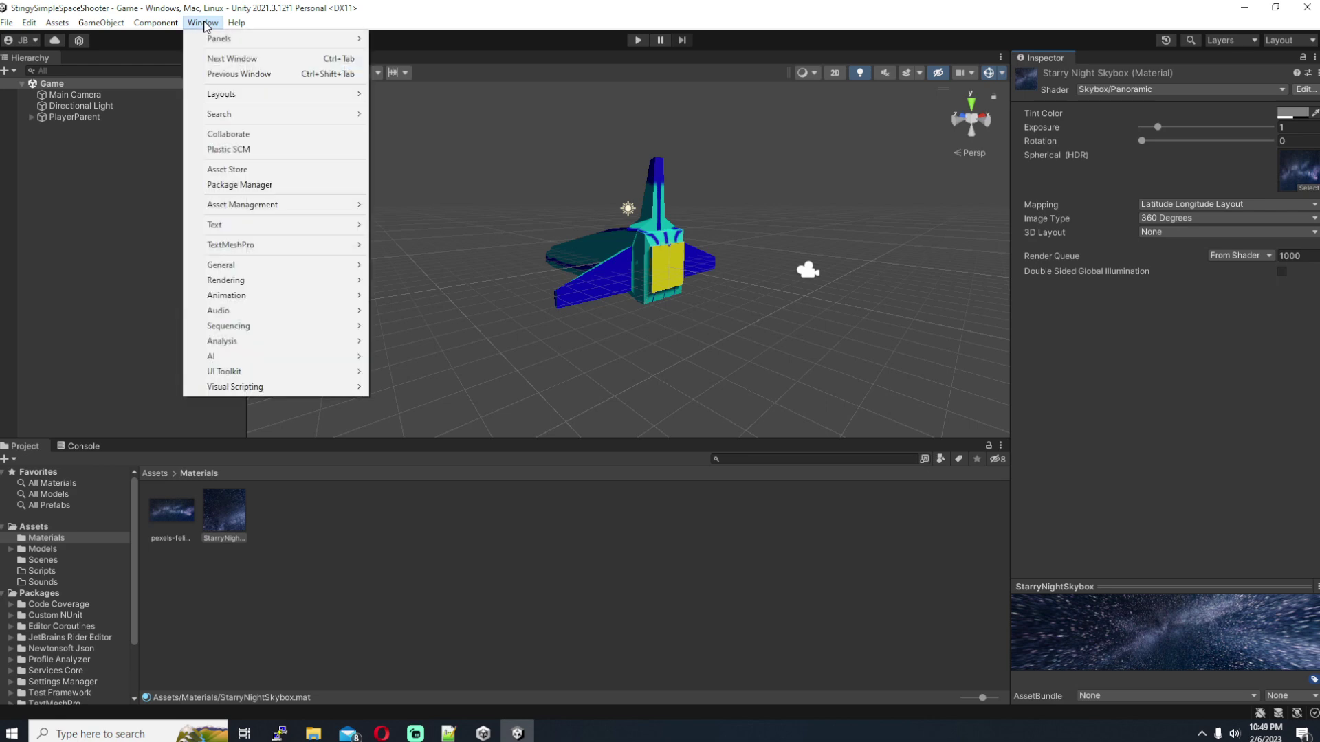
mouse_move(263, 284)
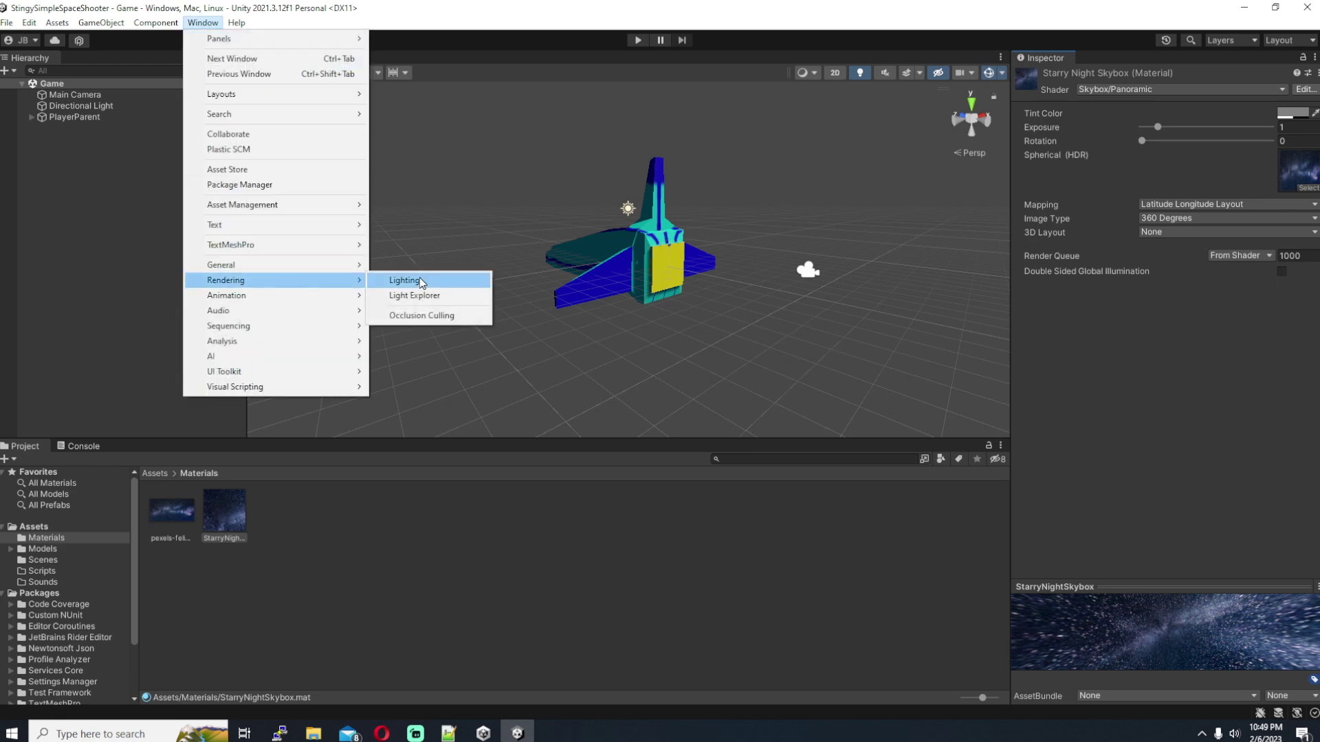
left_click(405, 280)
left_click(624, 115)
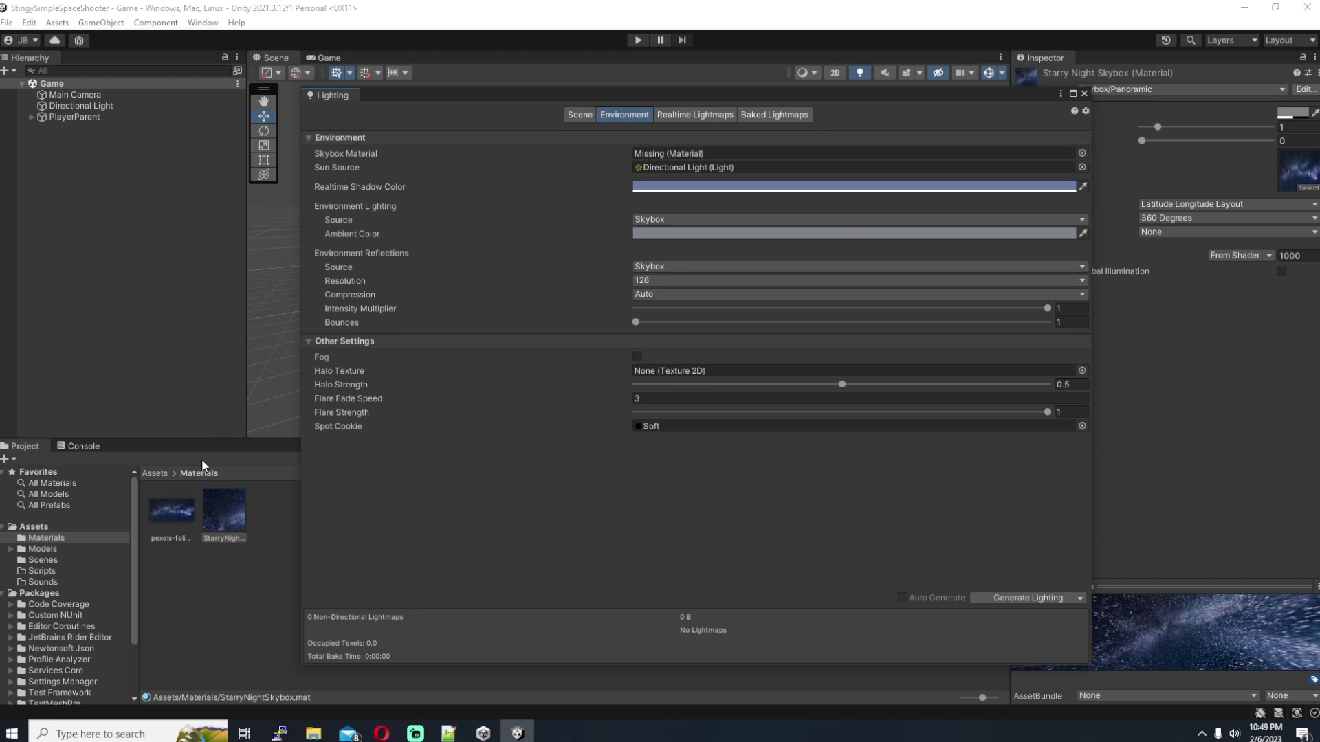
left_click_drag(222, 510, 670, 153)
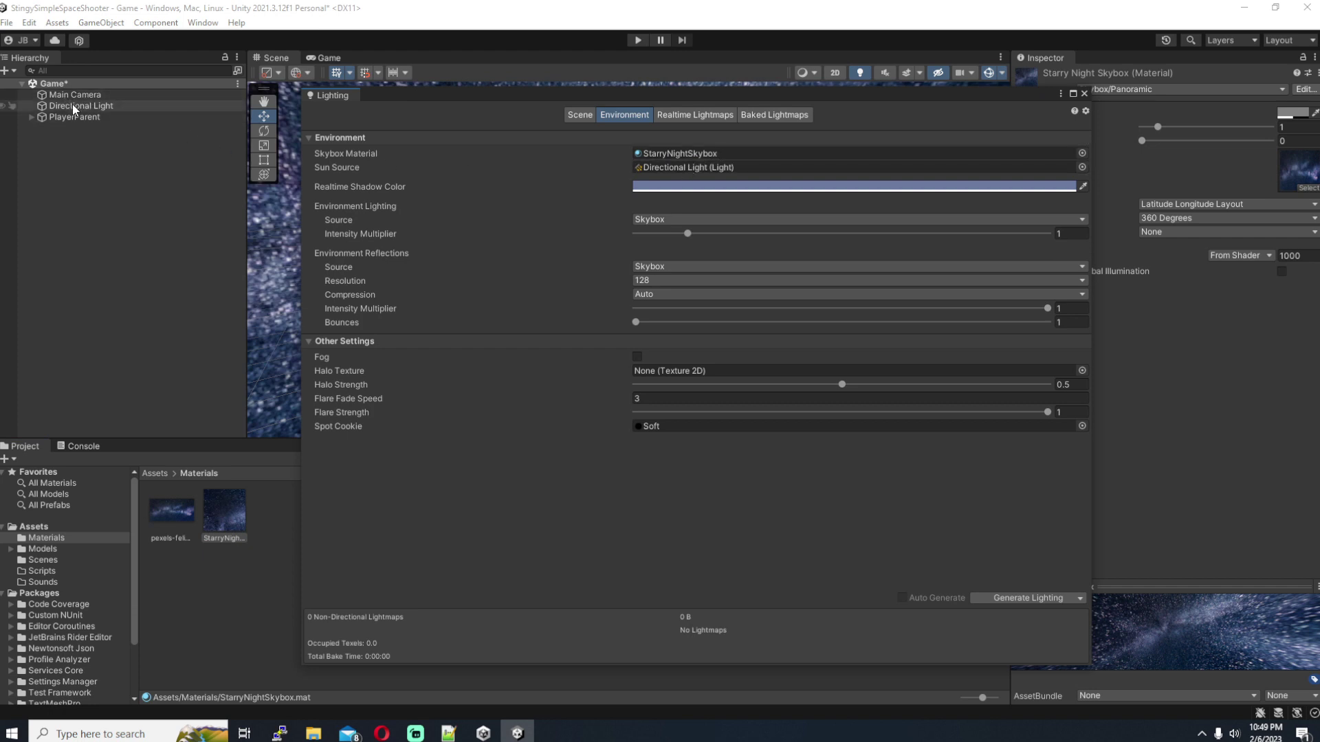
left_click_drag(72, 104, 663, 166)
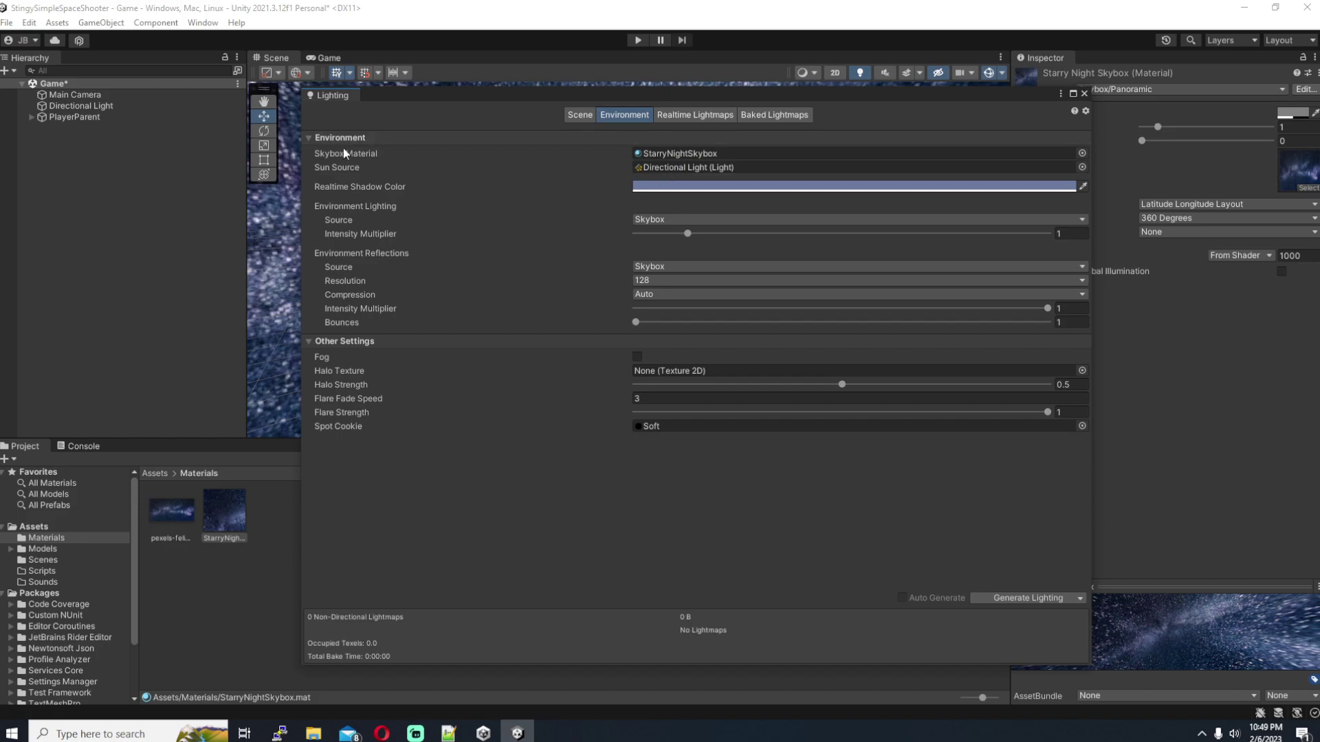
left_click(1084, 94)
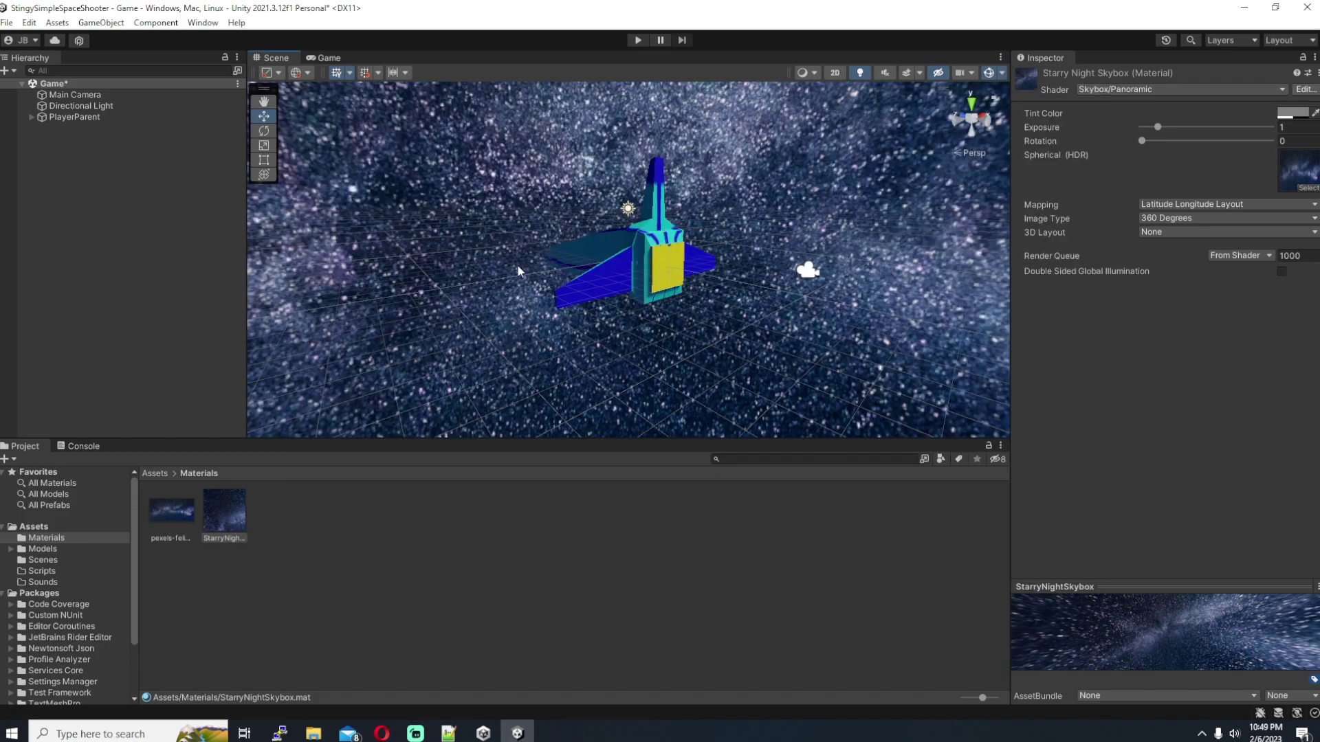
Set the StarryNightSkybox material's exposure to 0.79 and try out its rotation, leaving it at 0
right_click_drag(687, 289, 715, 279)
scroll(715, 279, "up", 2)
left_click(307, 491)
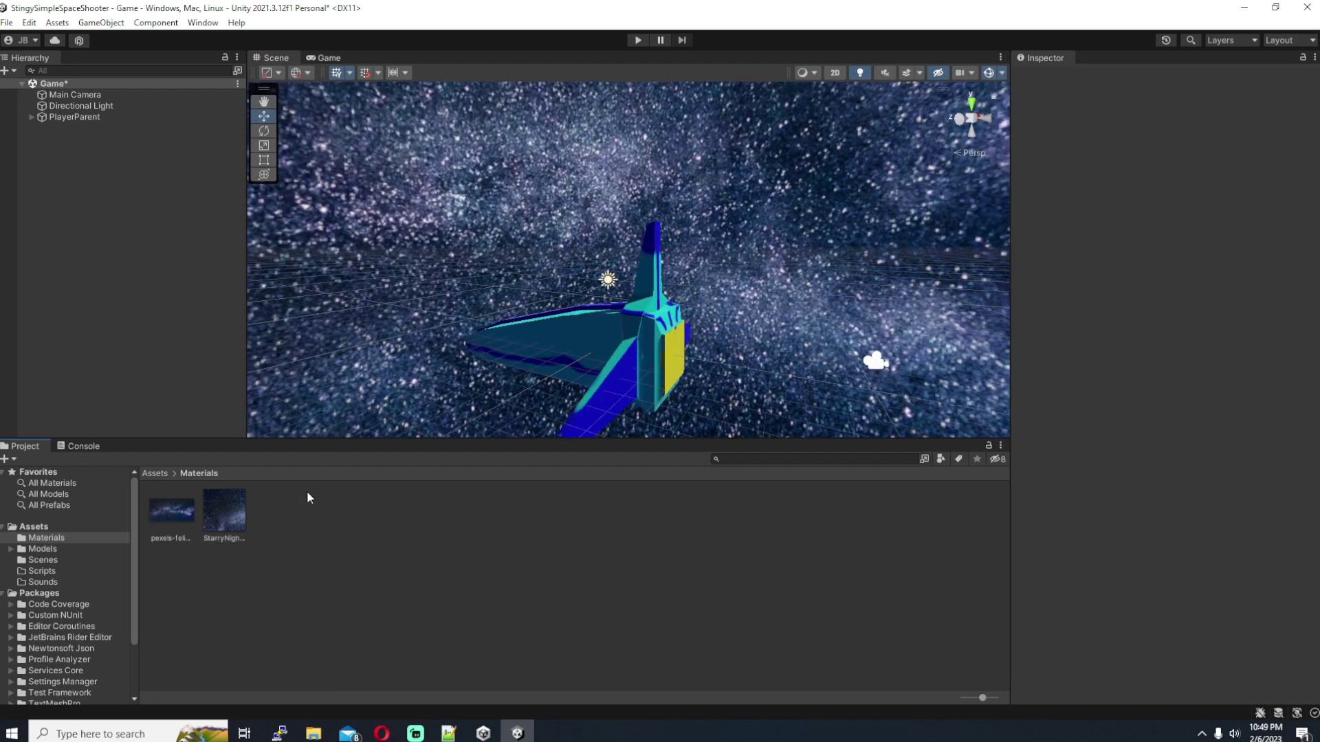
left_click(221, 512)
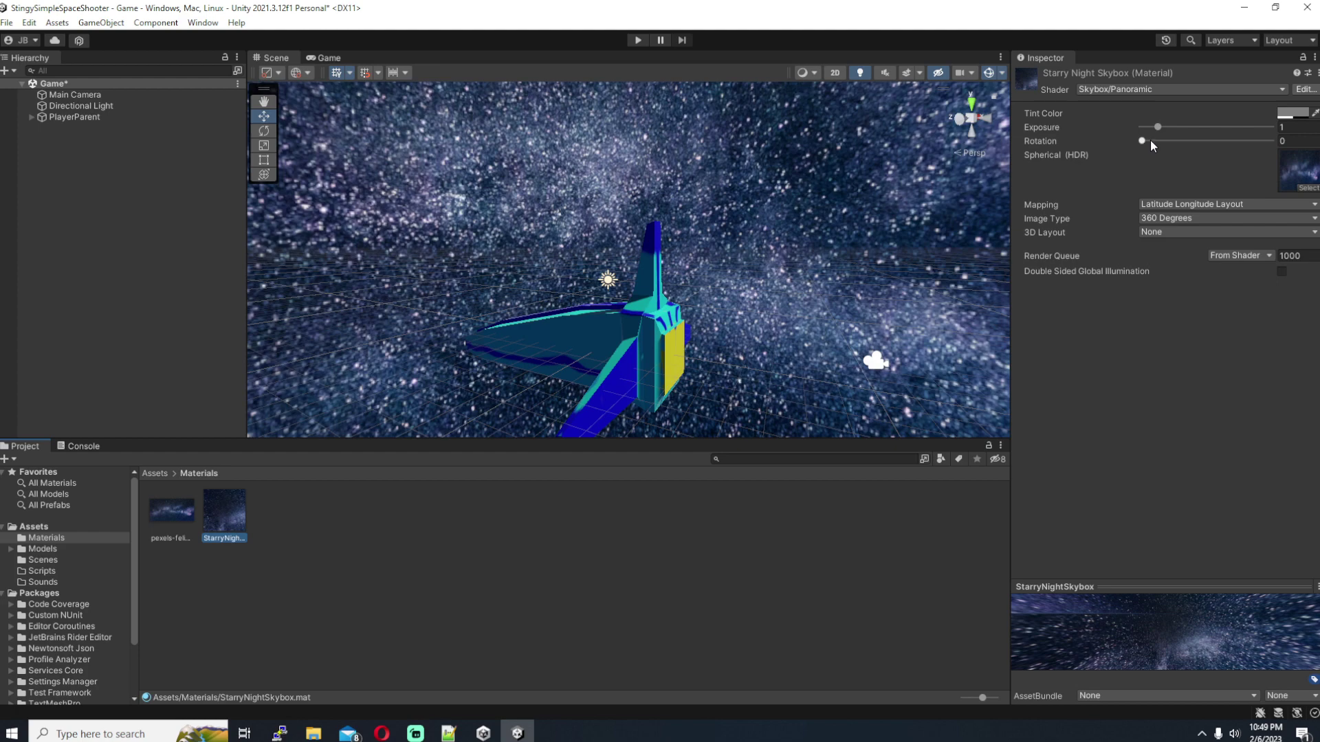
mouse_move(1156, 126)
left_mouse_down()
mouse_move(1143, 129)
mouse_move(1154, 127)
left_mouse_up()
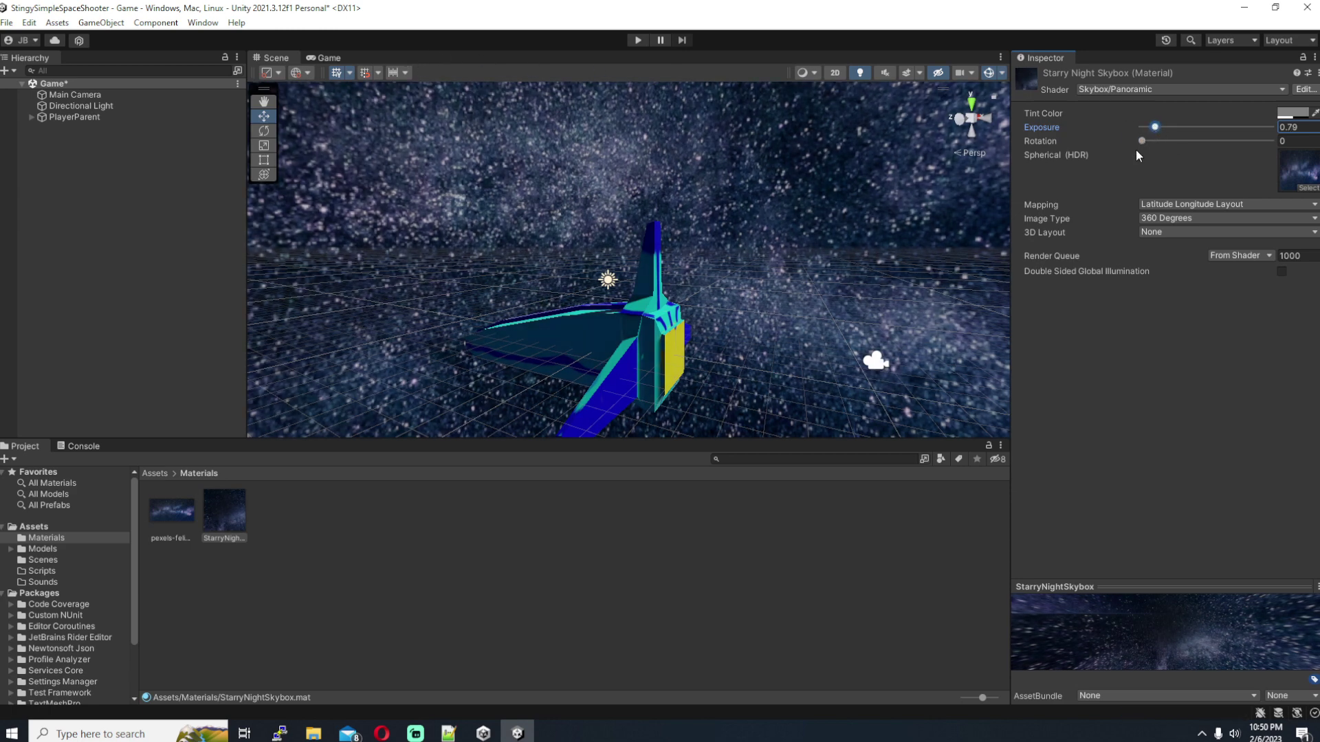
scroll(920, 207, "down", 3)
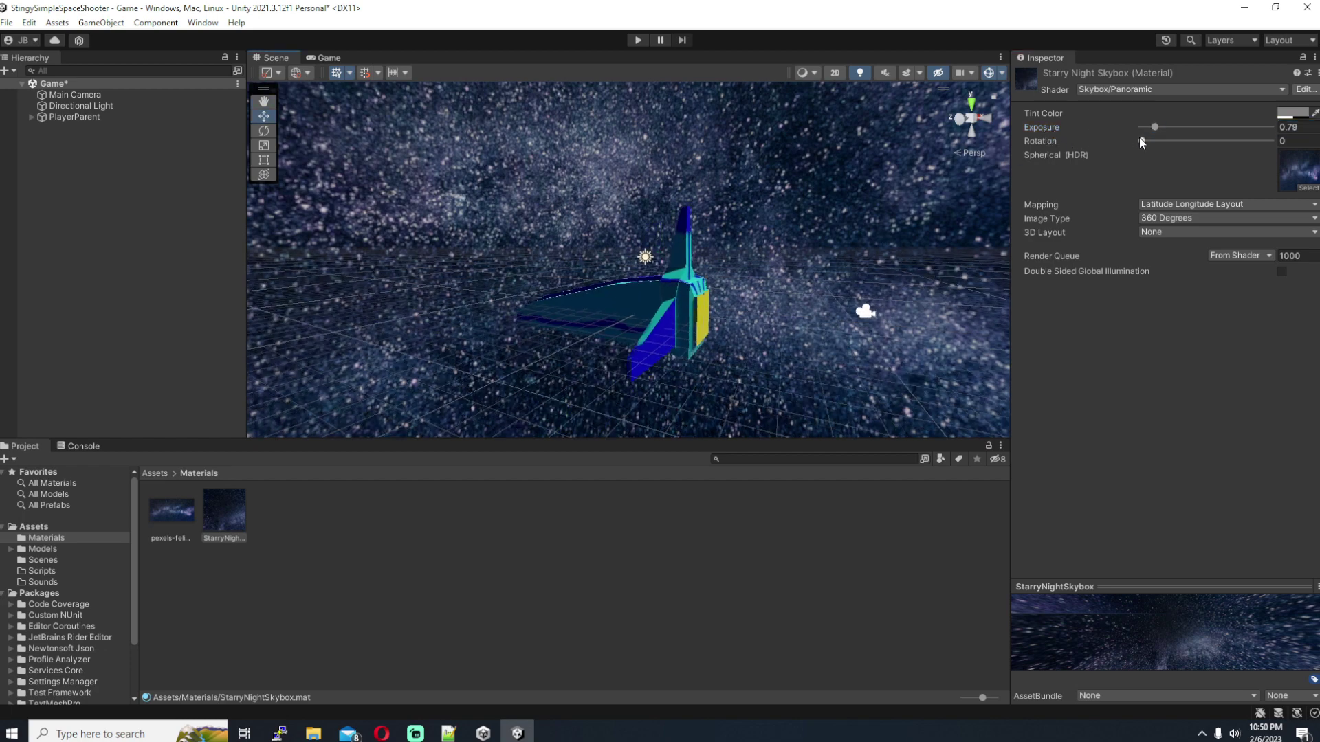
mouse_move(1144, 141)
left_mouse_down()
mouse_move(1290, 150)
mouse_move(1142, 137)
left_mouse_up()
left_click_drag(722, 237, 674, 316, "alt")
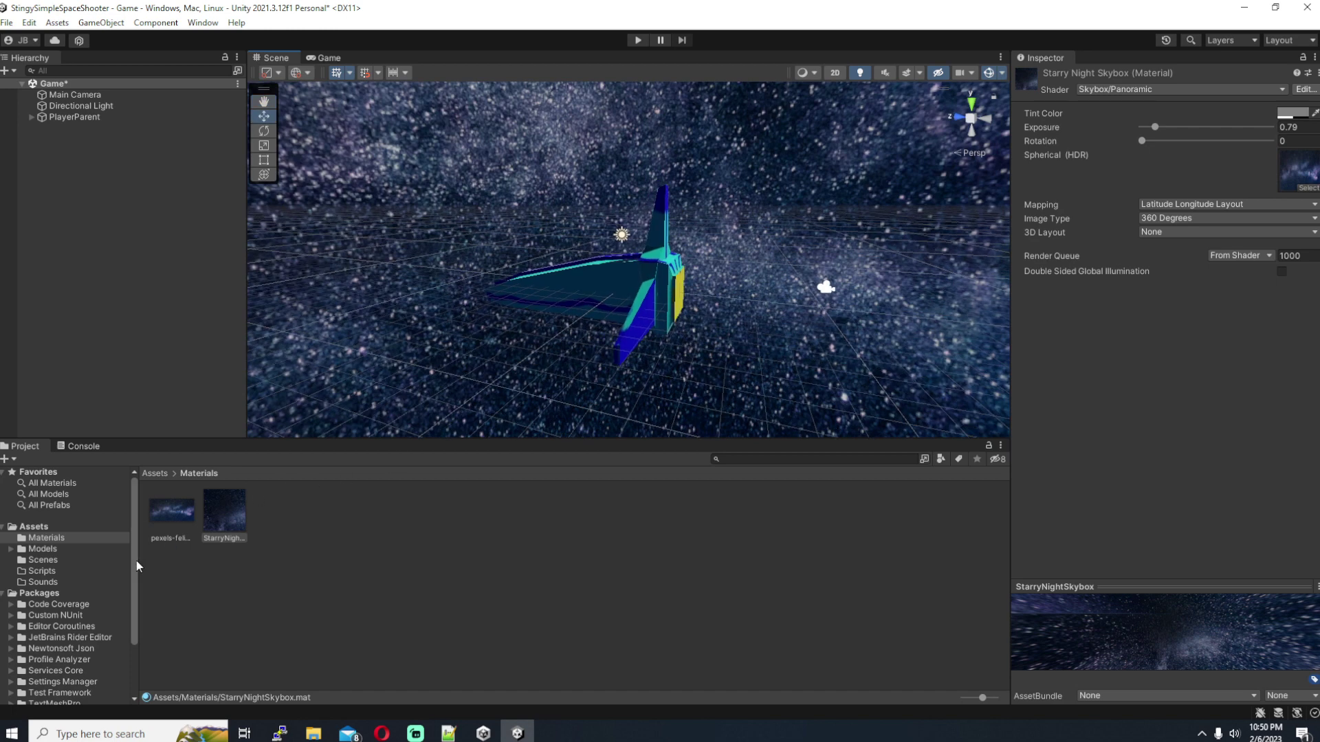
Create a C# script named RotateSkybox in the Scripts folder and attach it to the Main Camera
left_click(34, 526)
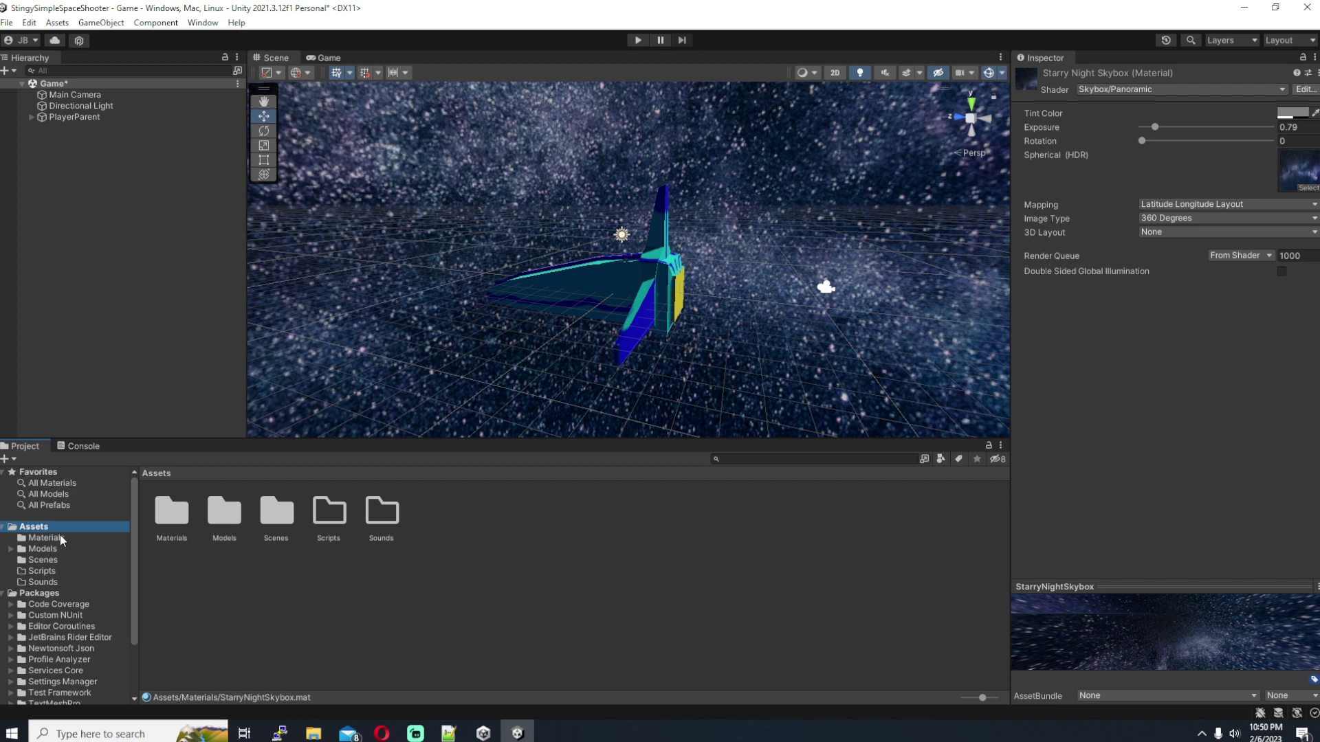
double_click(330, 514)
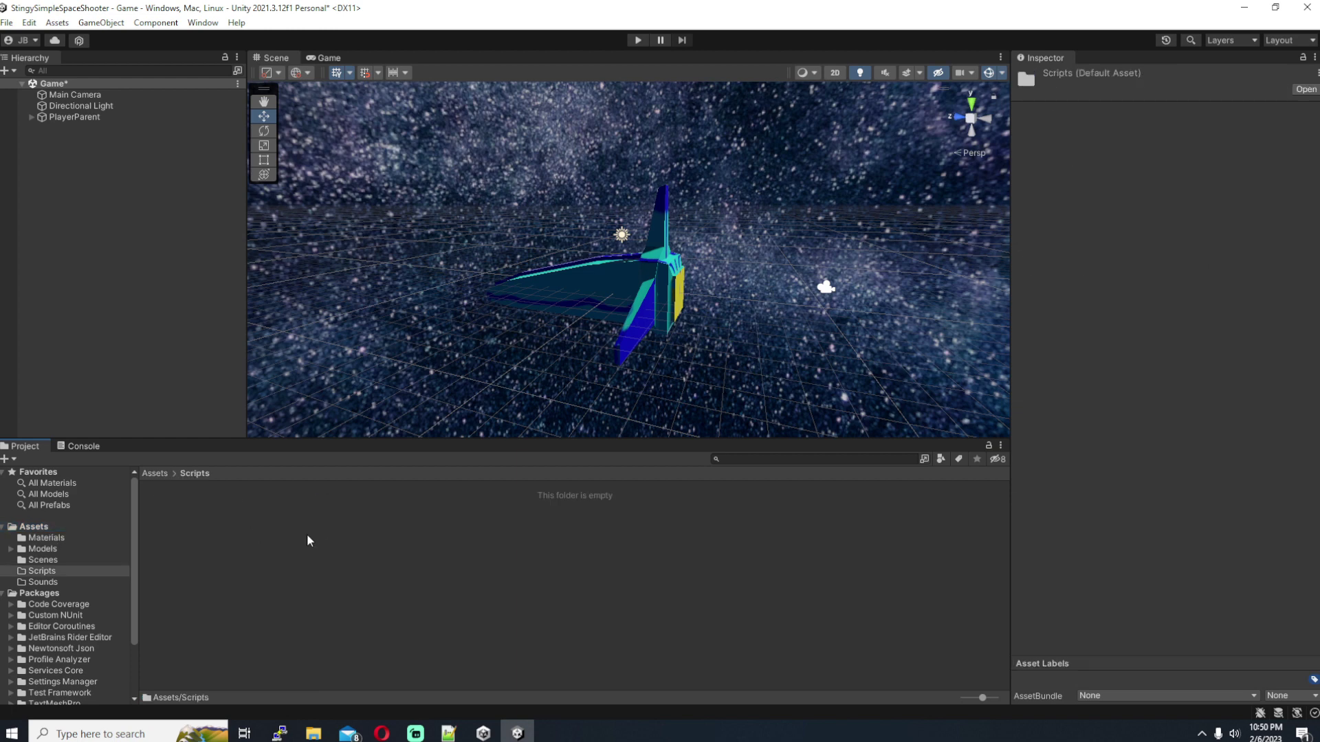
left_click(239, 537)
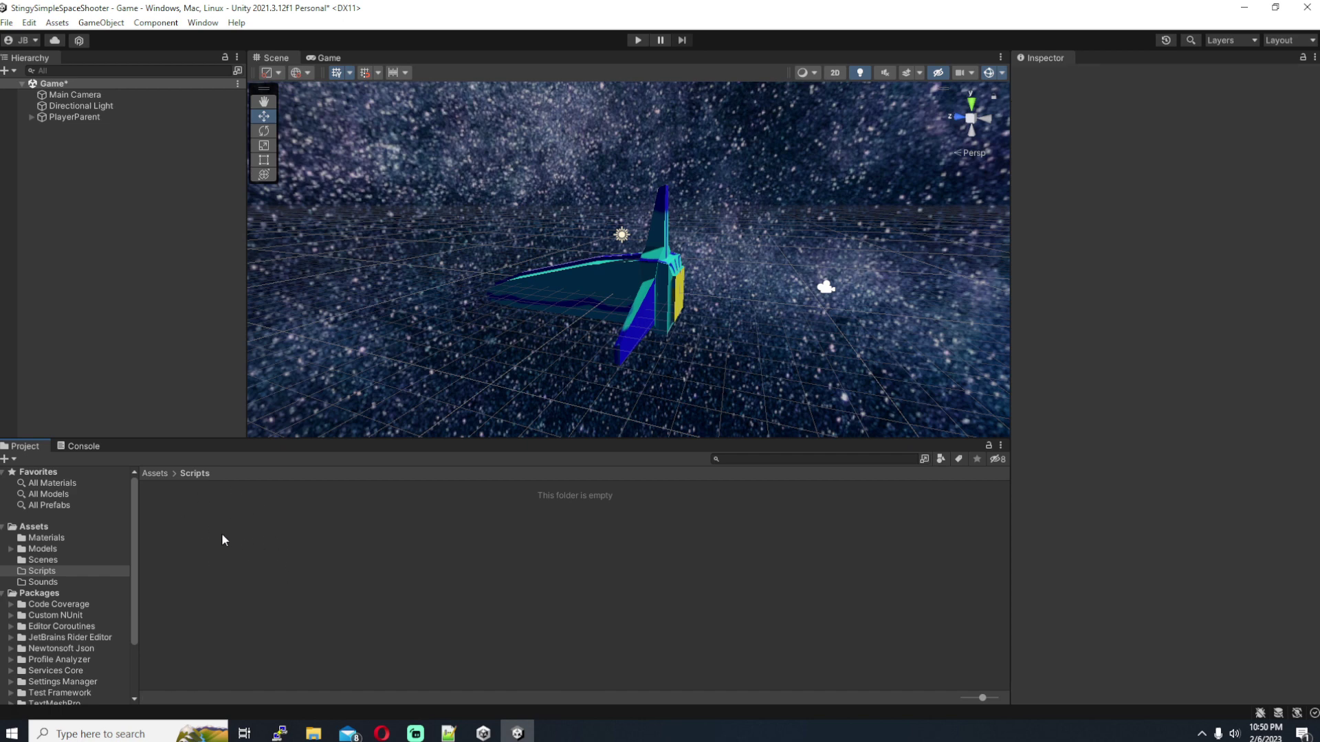
right_click(202, 528)
mouse_move(289, 175)
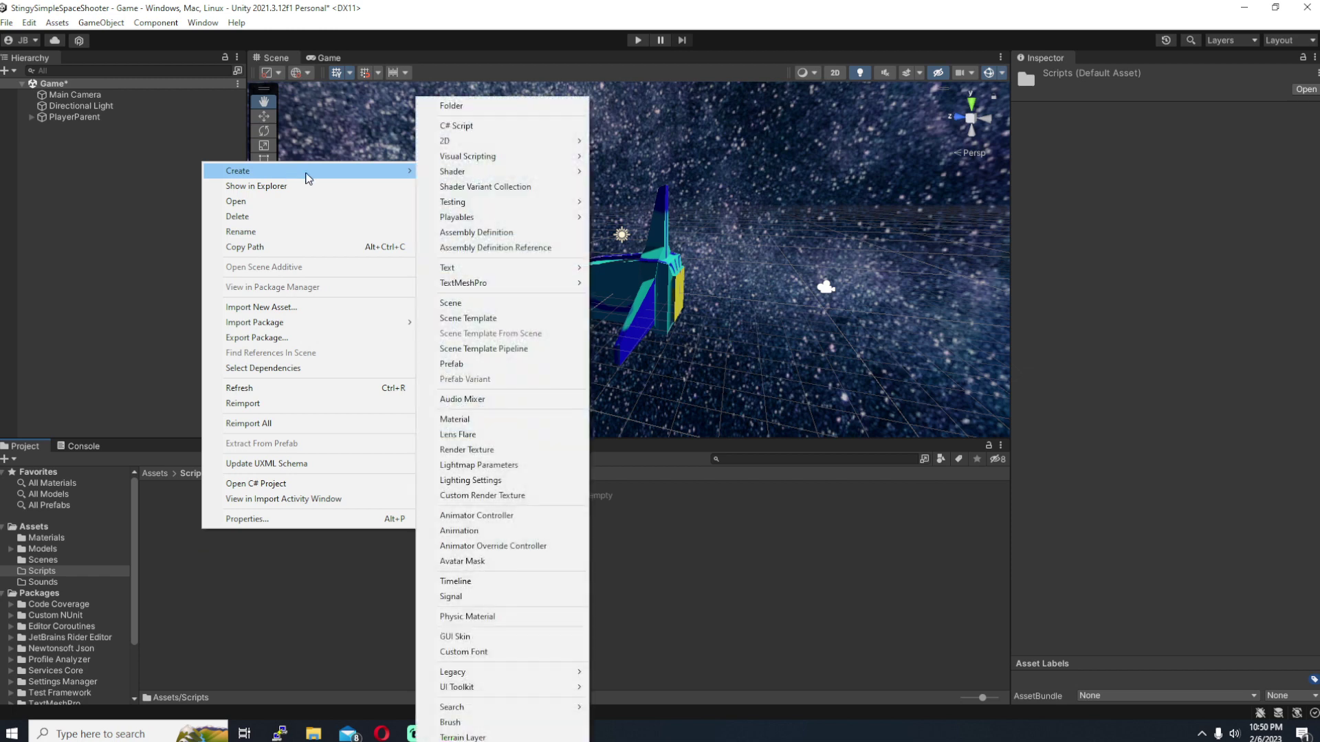
left_click(475, 126)
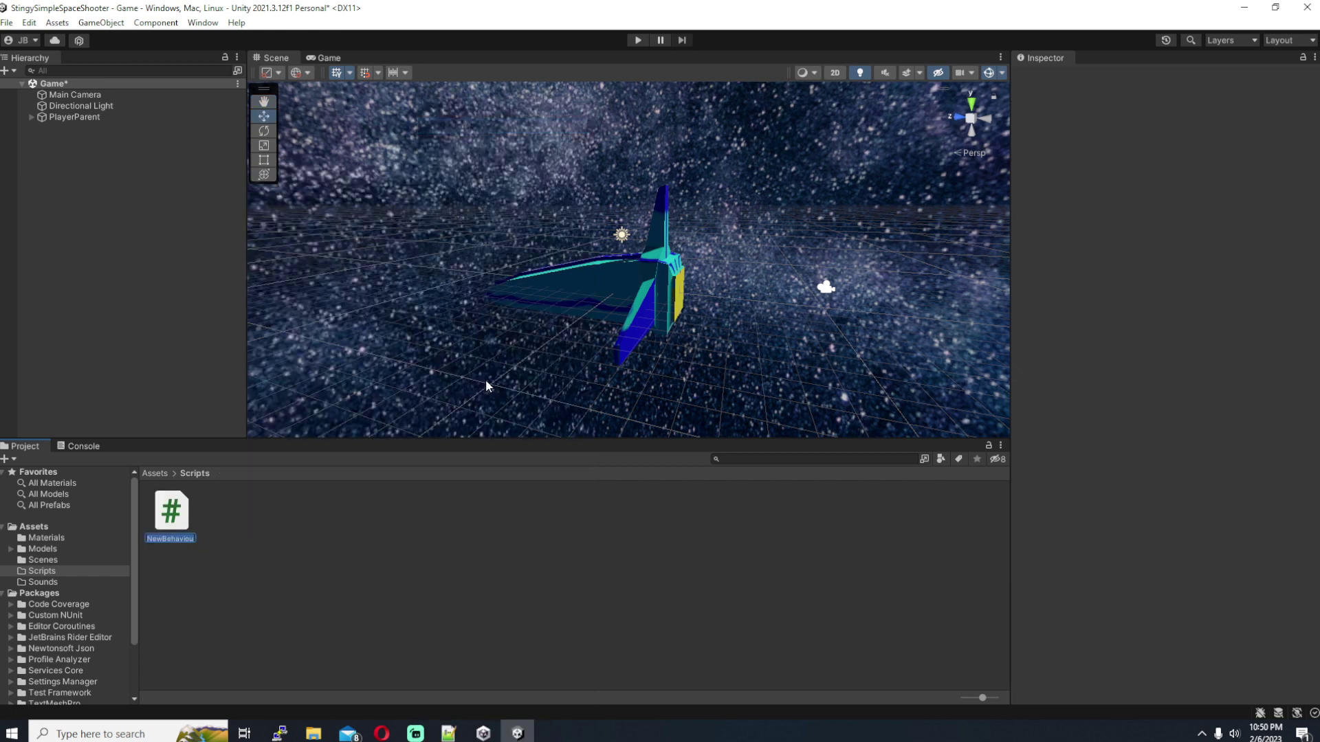
type("RotateSky...")
key("Return")
left_click(74, 93)
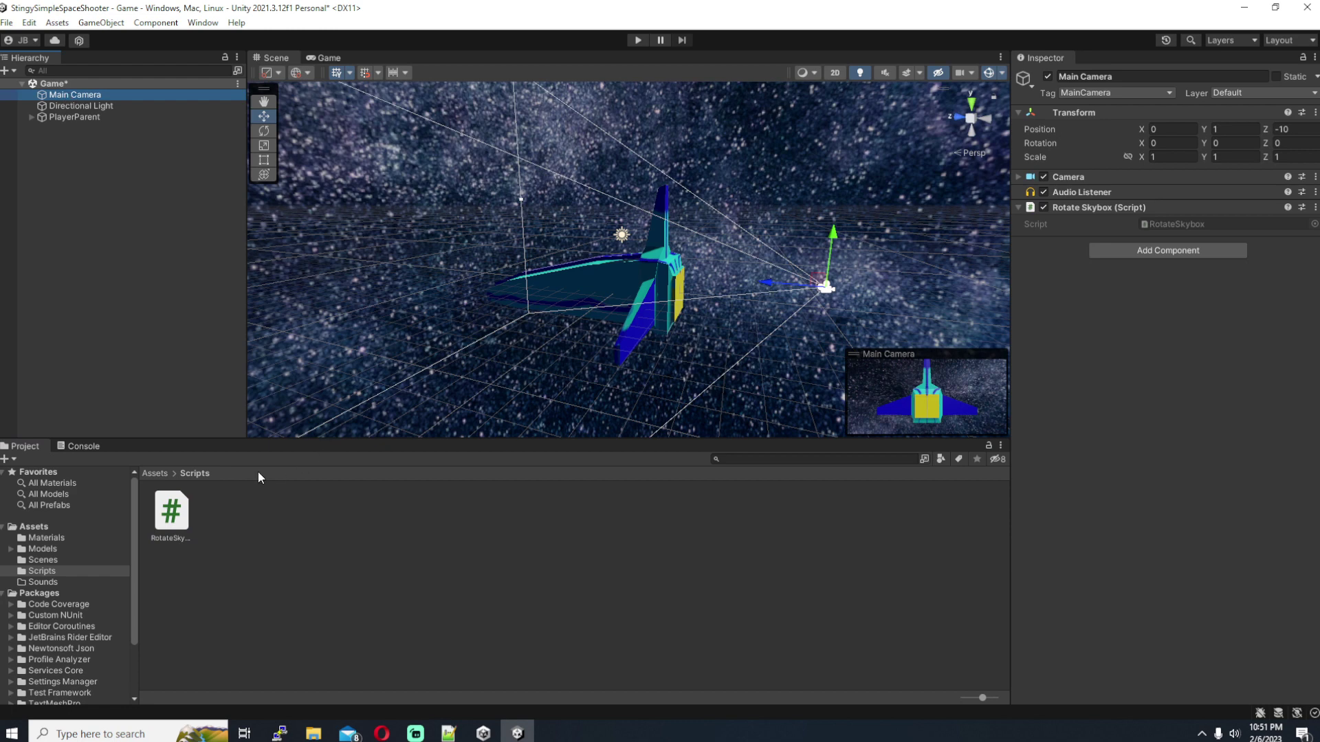
right_click(1104, 218)
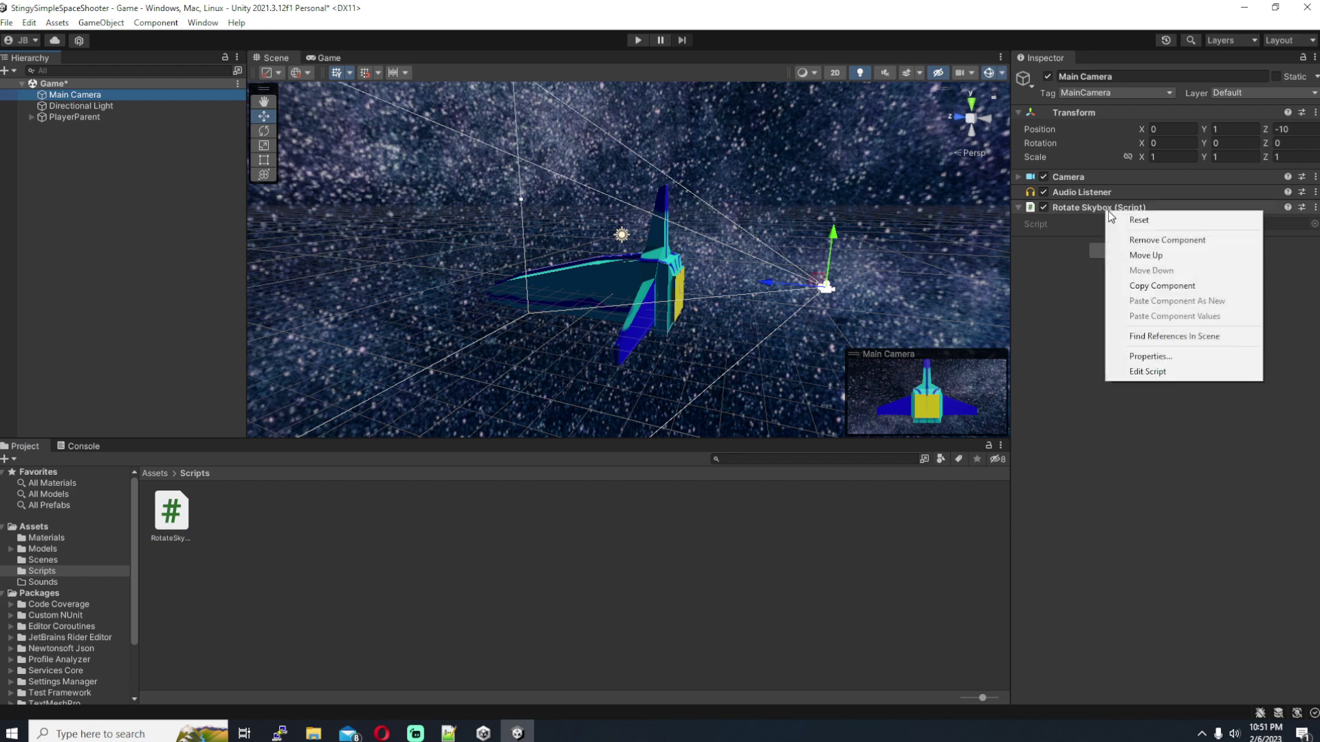
left_click(1150, 241)
key("ctrl+z")
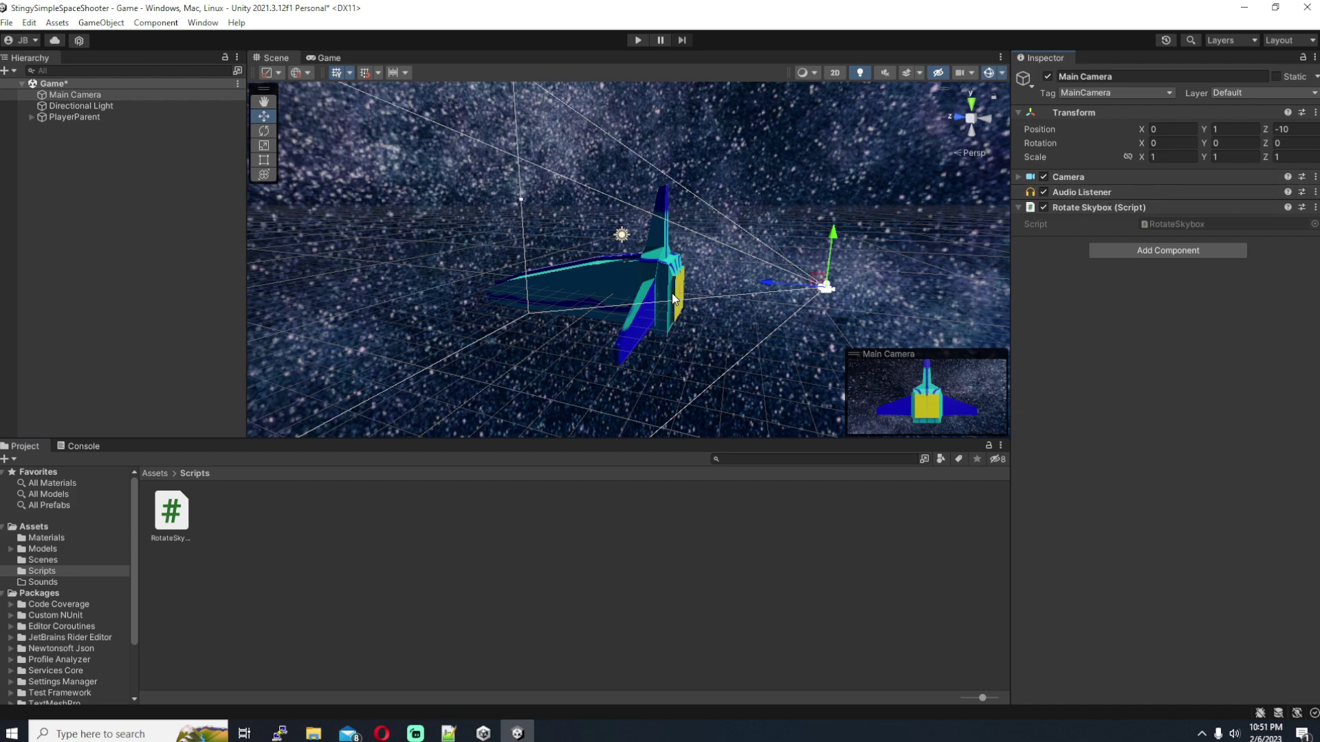
middle_click_drag(664, 304, 592, 320)
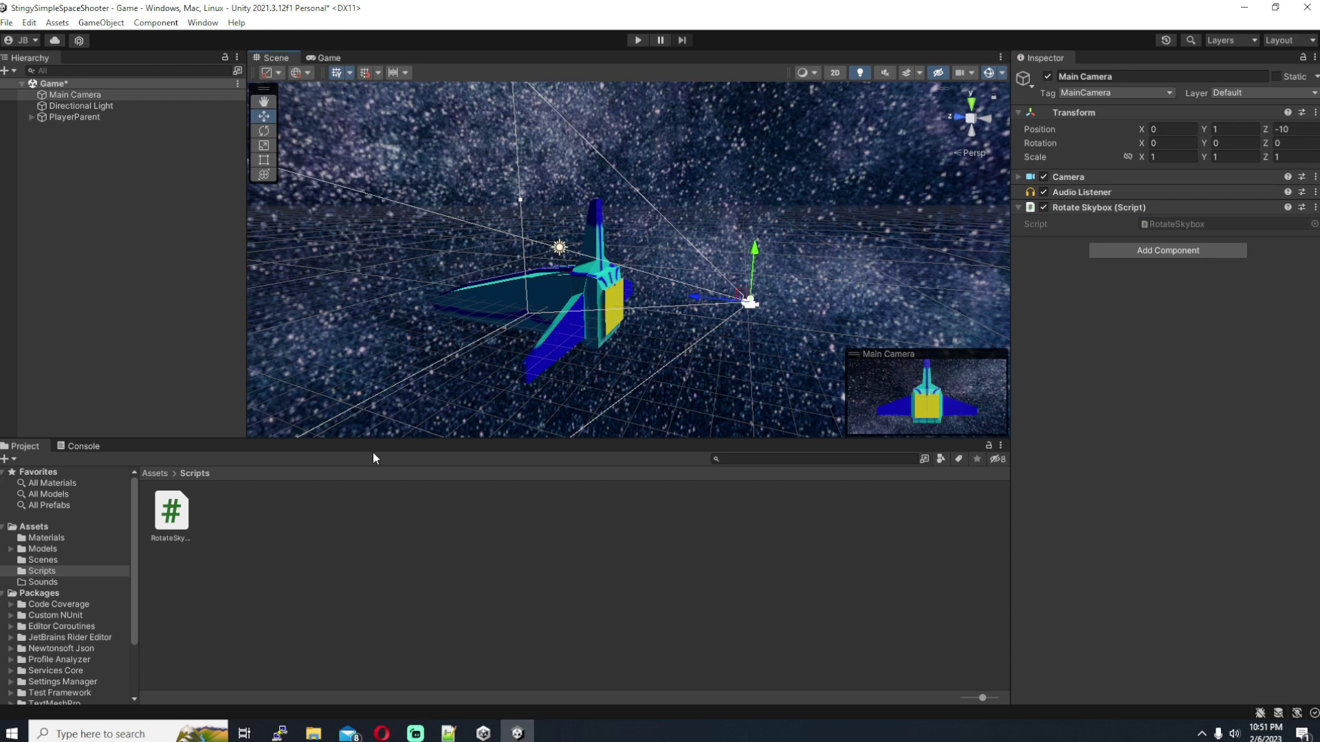
right_click(233, 527)
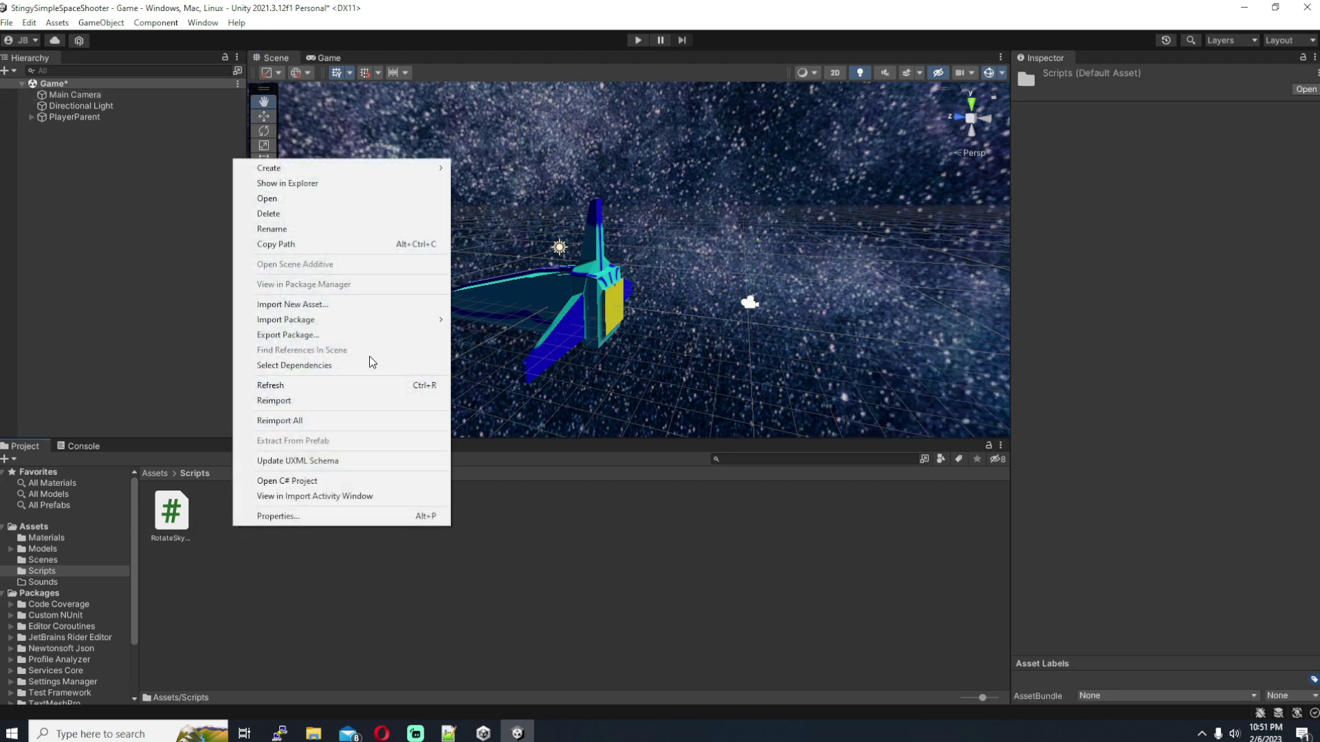
mouse_move(323, 168)
left_click(663, 579)
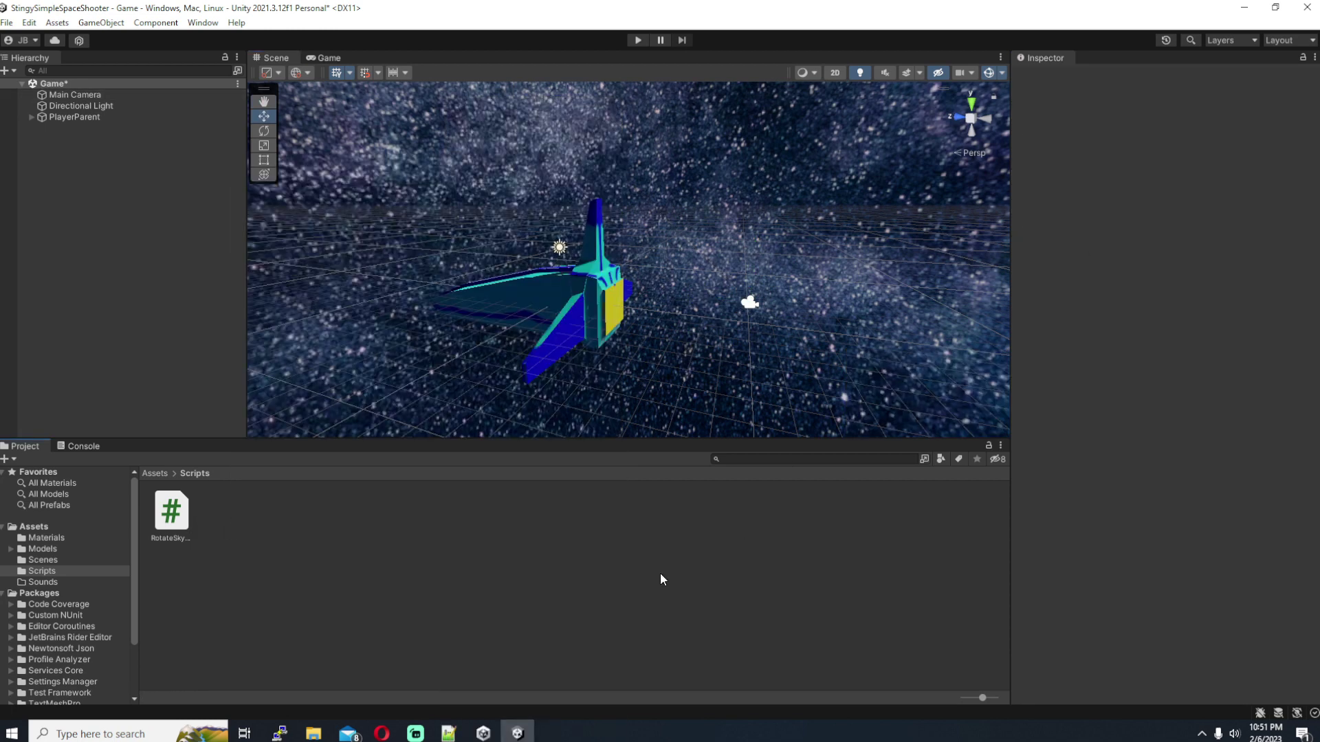
Save the scene with the script on the Main Camera and open the RotateSkybox script in Visual Studio
left_click(184, 509)
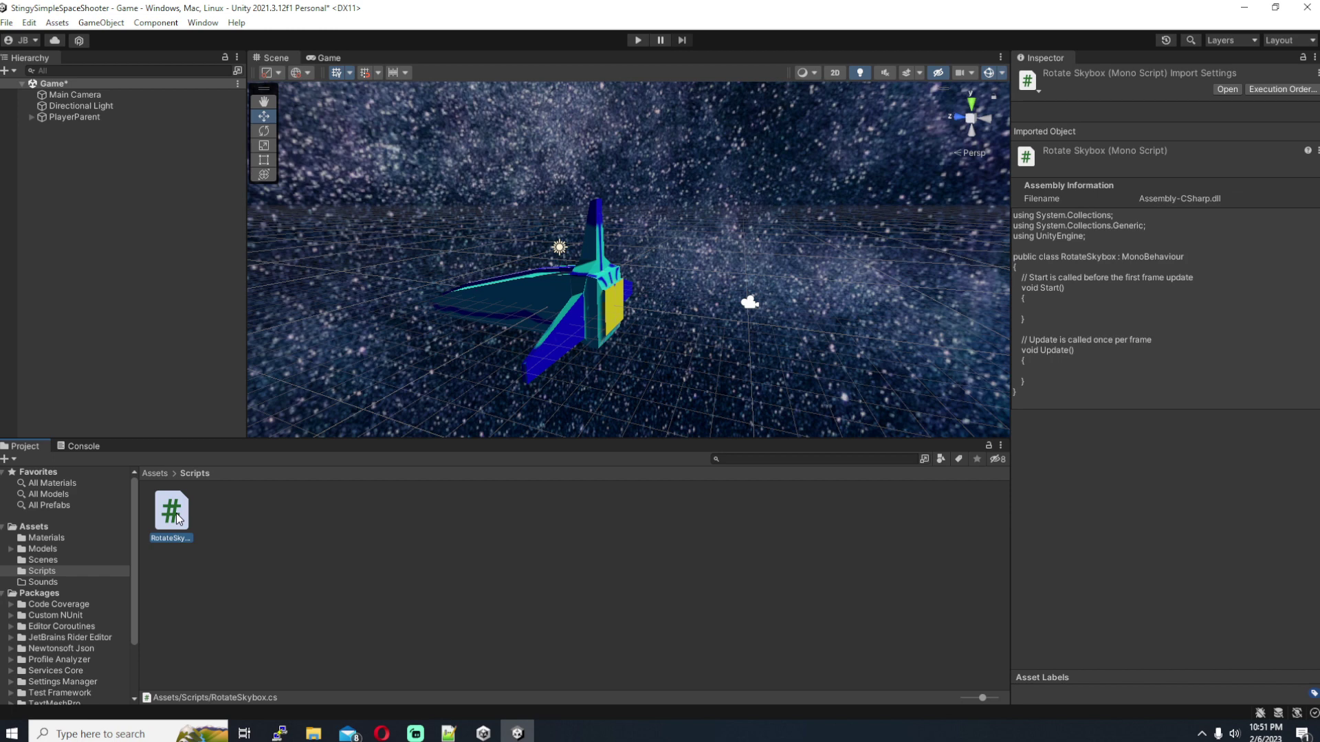
left_click_drag(178, 519, 81, 95)
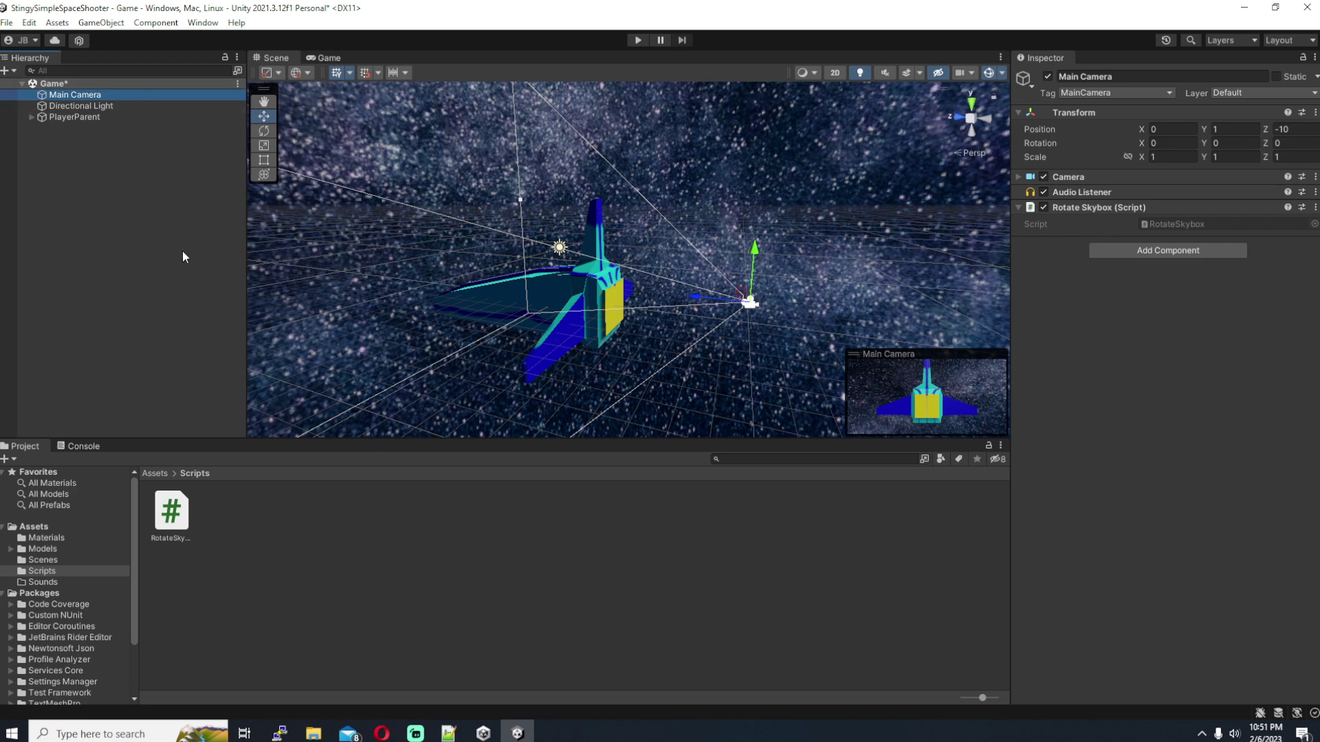
key("ctrl+s")
left_click(171, 512)
double_click(171, 512)
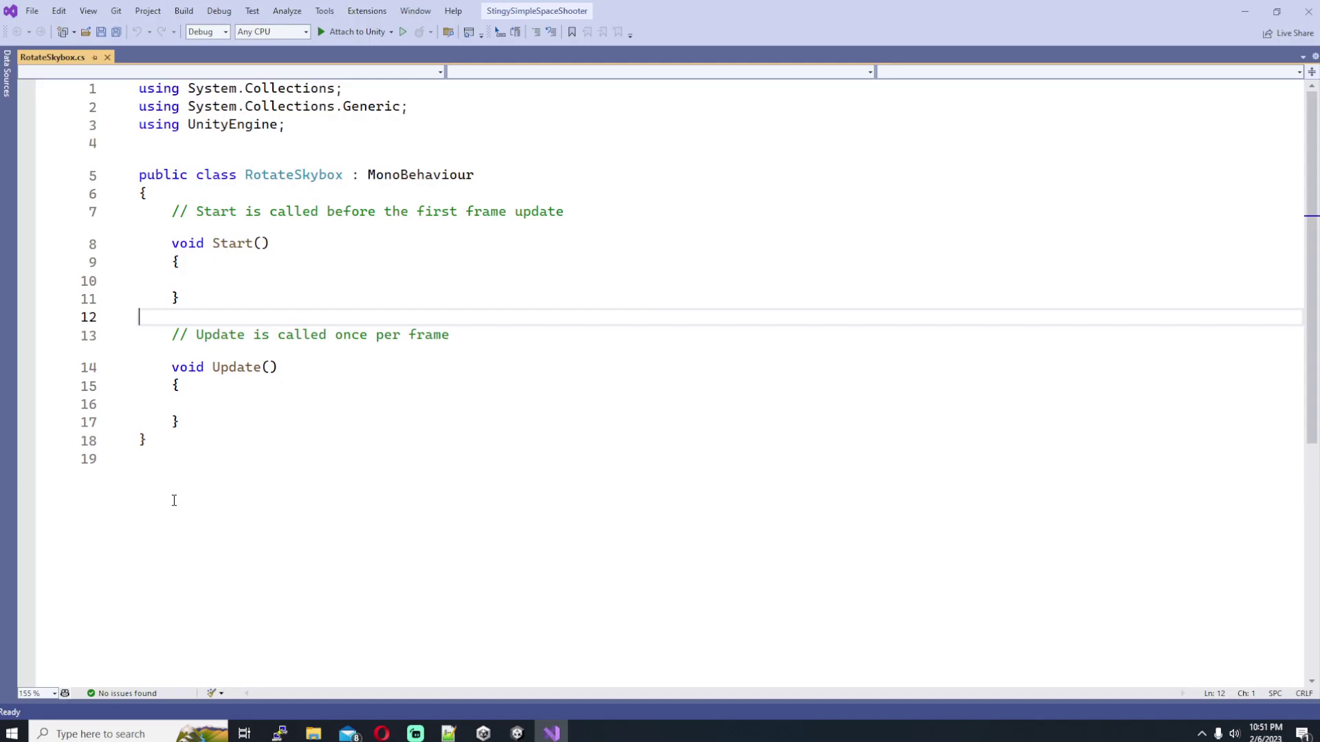
Replace the template Start and Update methods and their comments in the RotateSkybox class with a [SerializeField] attribute
left_click_drag(206, 420, 176, 221)
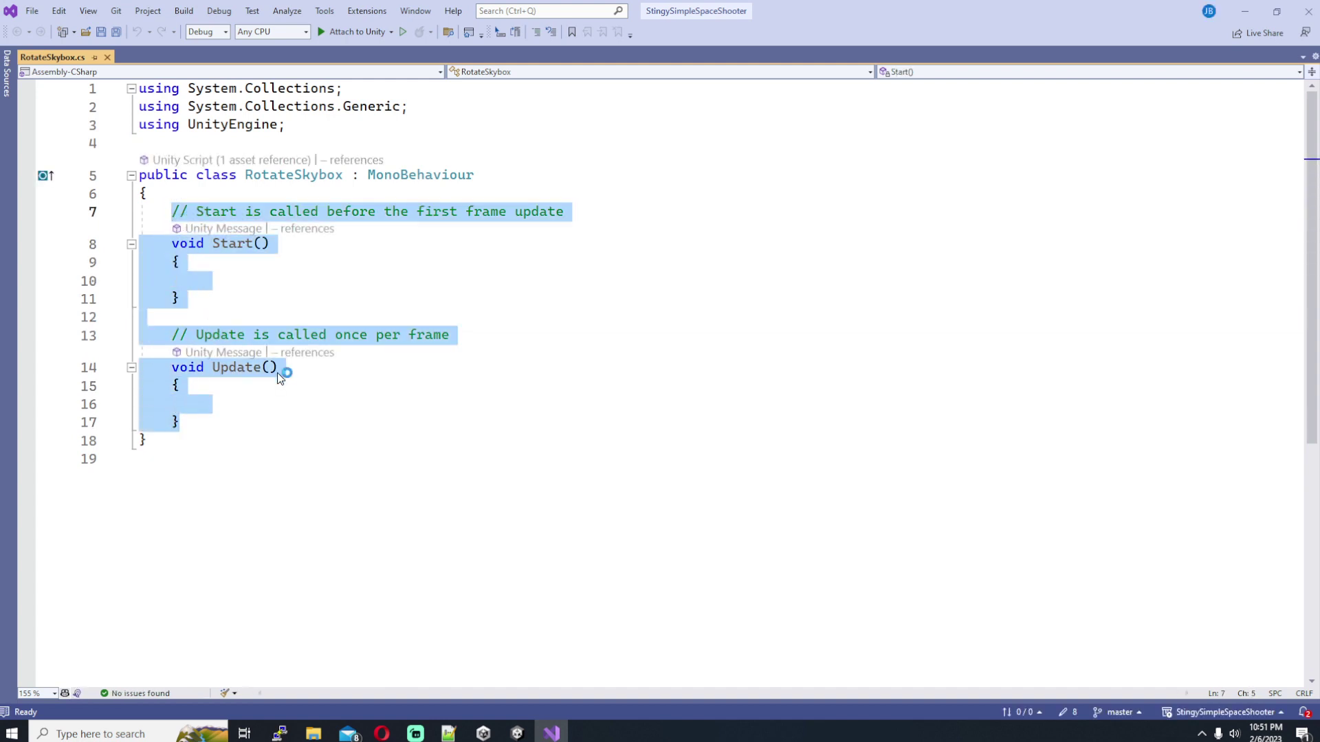
key("Delete")
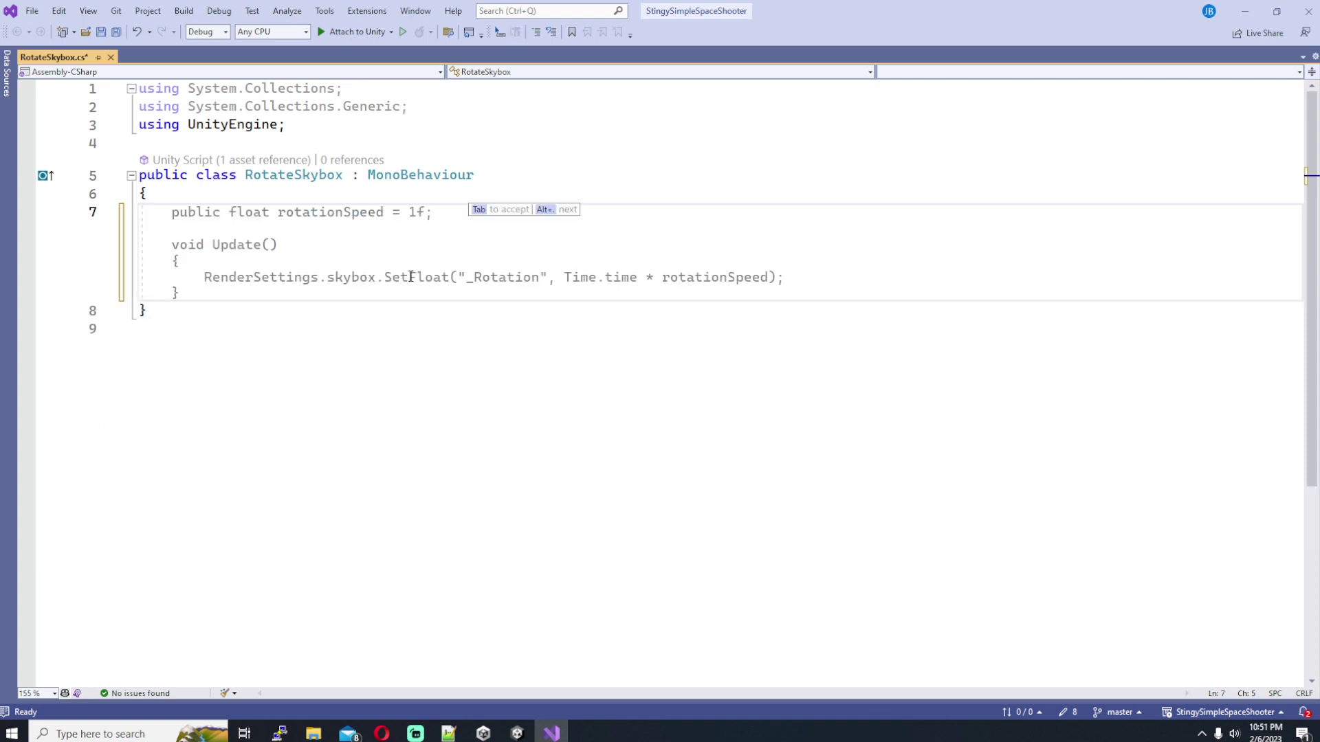
type("[")
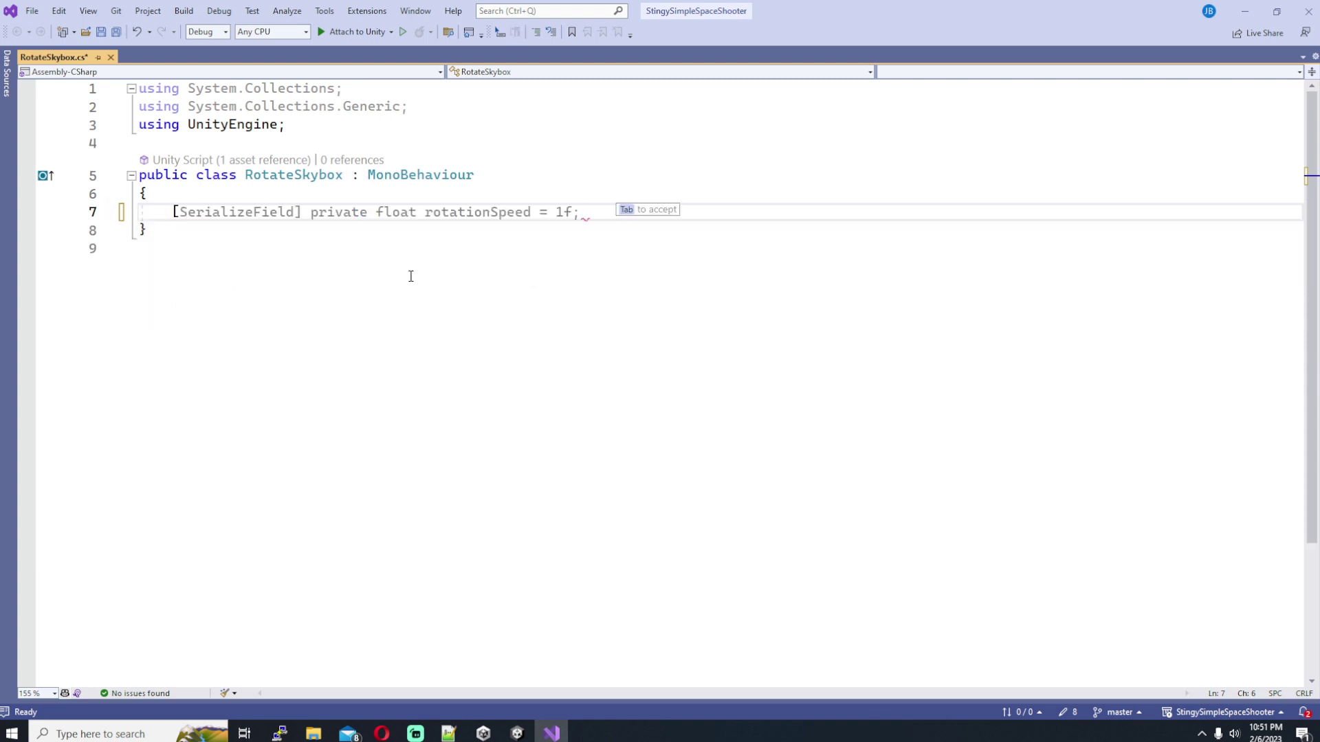
type("SerializeField")
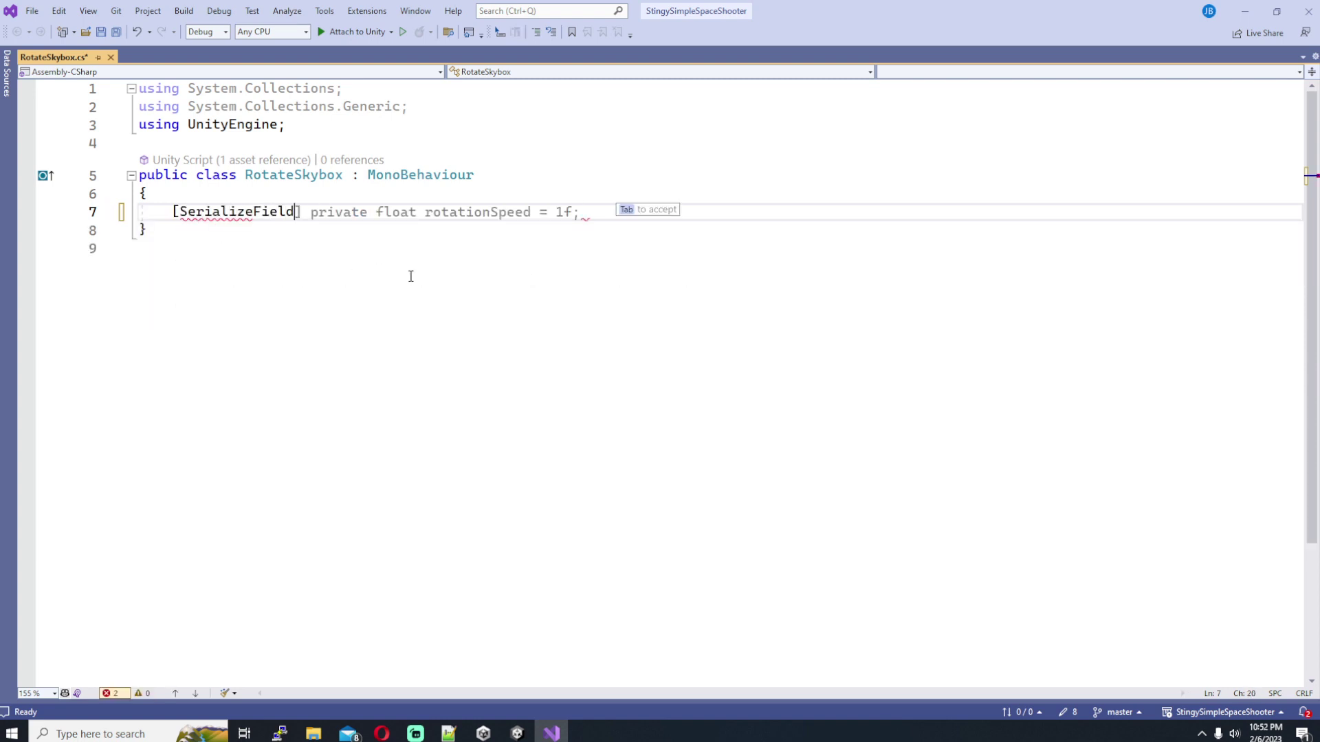
type("] p")
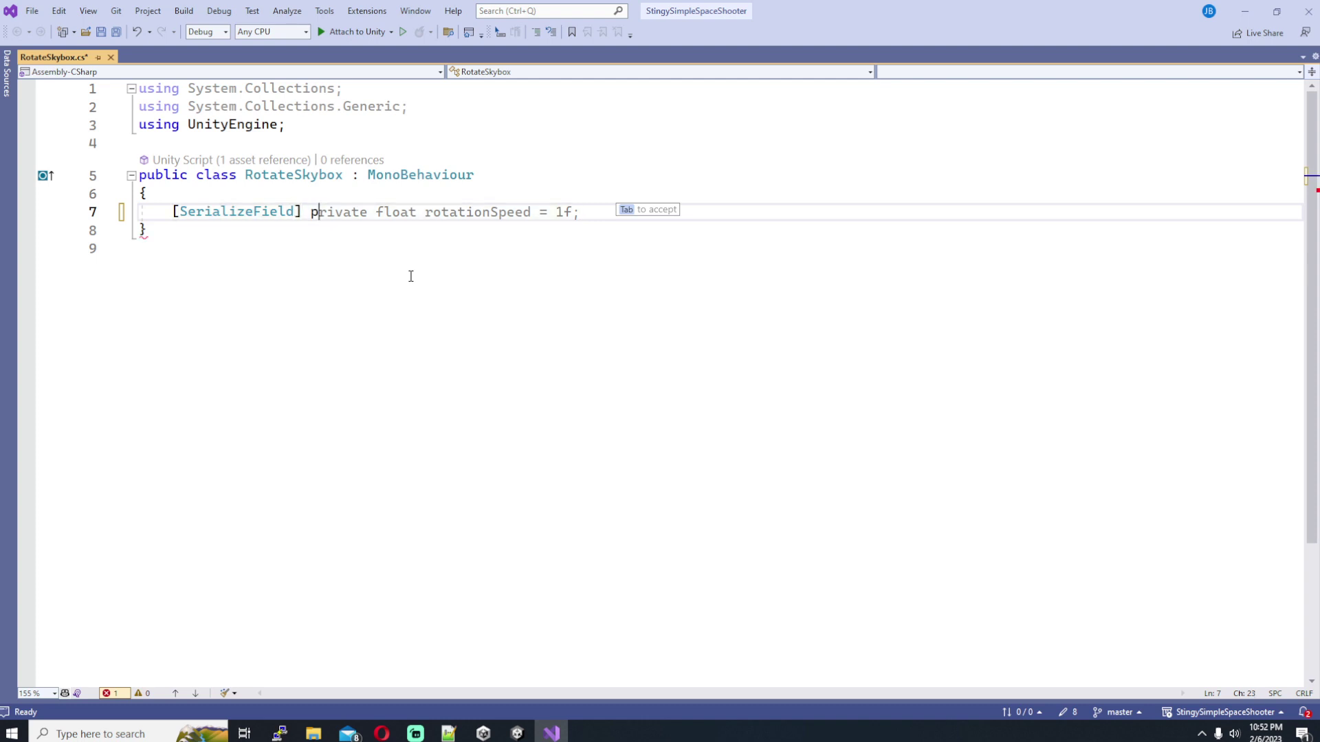
key("BackSpace")
key("BackSpace")
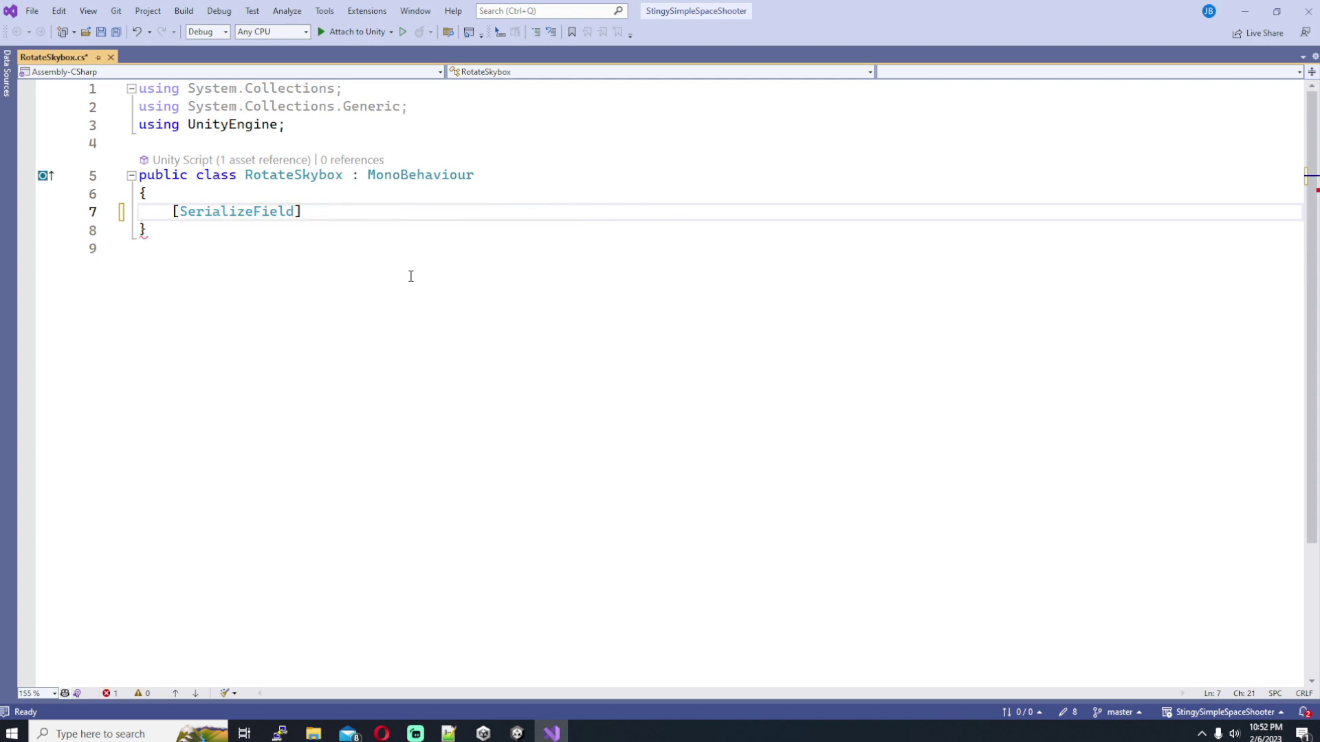
Complete the serialized field declaration with private float m_rotationSpeed = 1f; and save the script
key("shift+Left")
key("shift+Left")
key("shift+Left")
key("shift+Left")
key("shift+Left")
key("shift+Left")
key("shift+Left")
key("shift+Left")
key("shift+Left")
key("shift+Left")
key("shift+Left")
key("shift+Left")
key("shift+Left")
key("shift+Left")
key("shift+Left")
key("shift+Left")
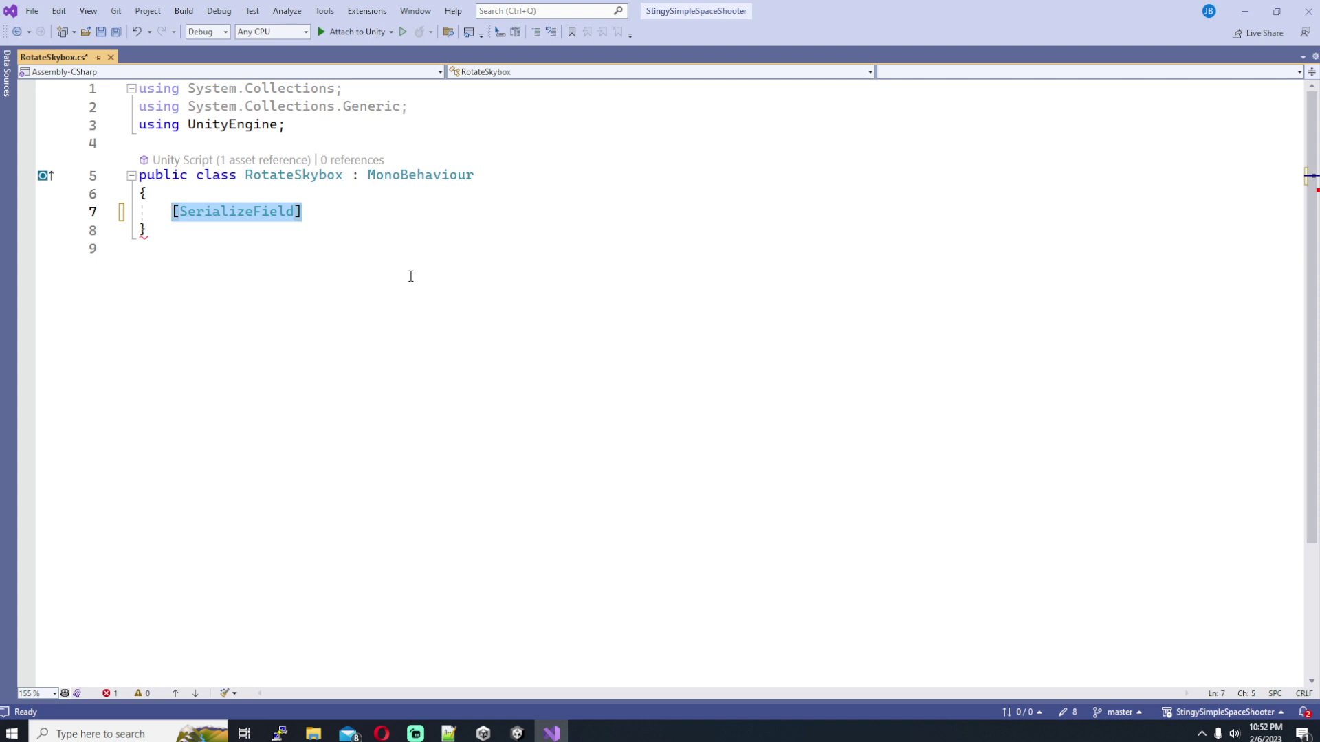
key("End")
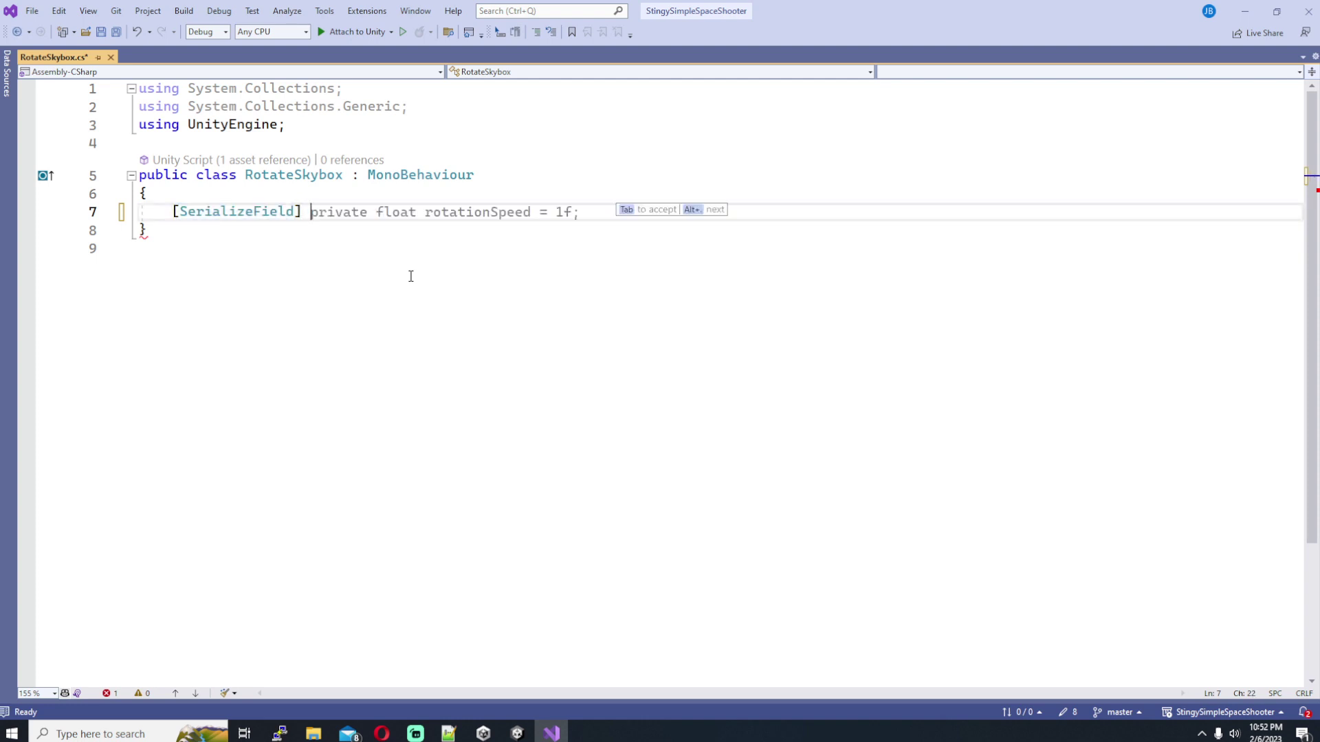
type("private float m_rotation")
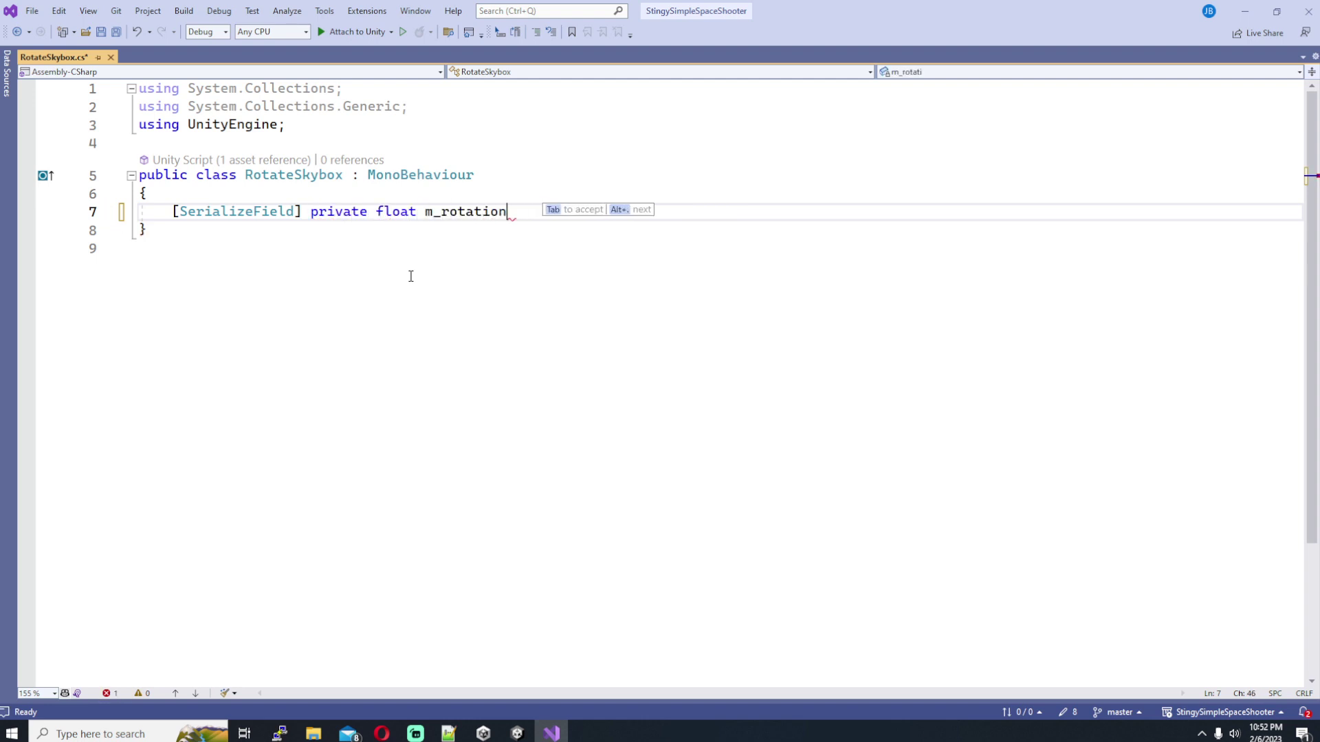
type("Speed = 1f;")
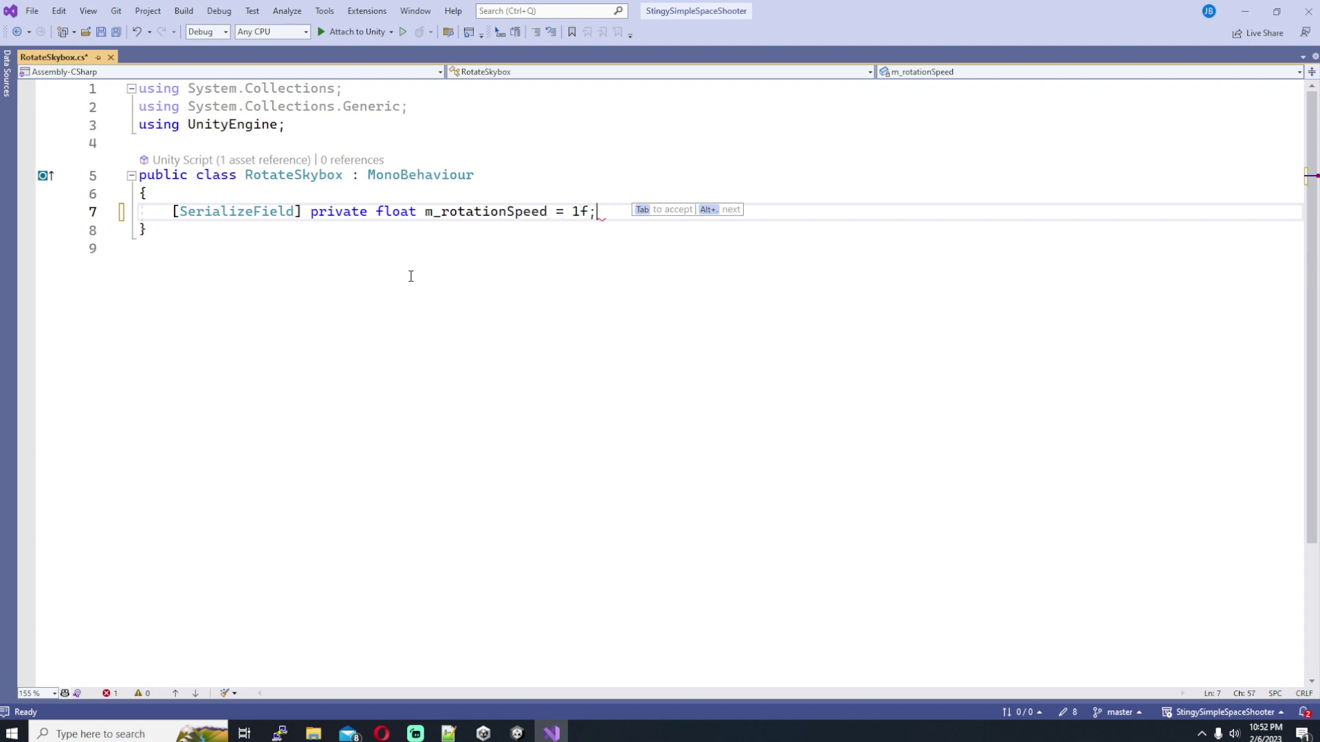
key("ctrl+s")
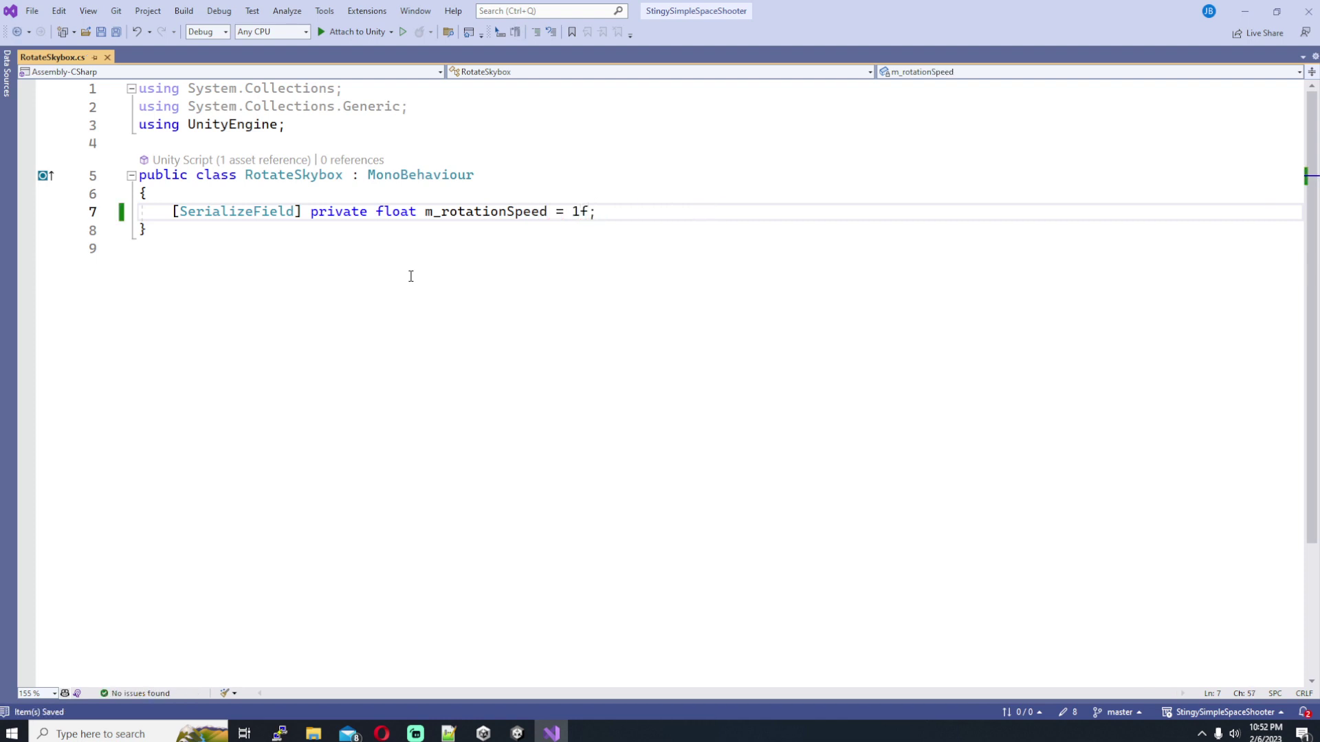
Add a private void FixedUpdate() method containing RenderSettings.skybox.SetFloat("_Rotation", Time.time * m_rotationSpeed); and save the script
key("Return")
key("Return")
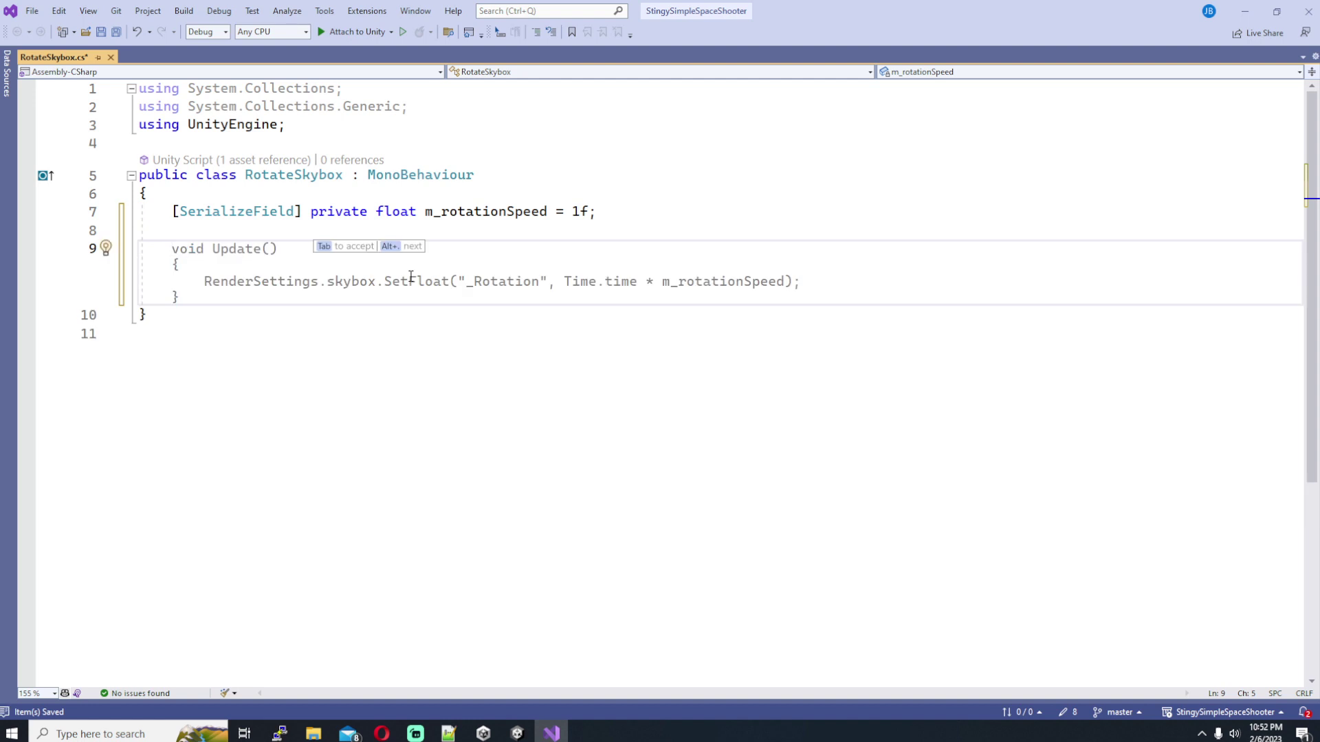
type("priv")
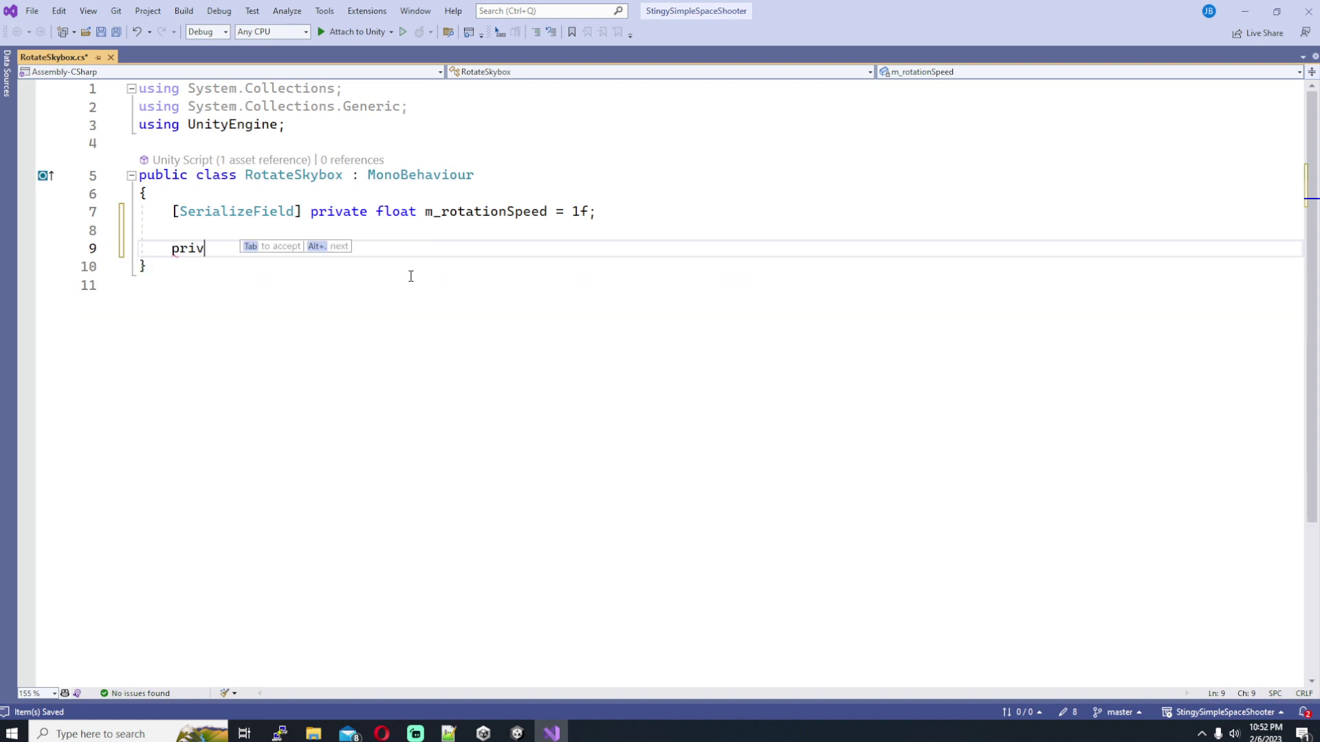
type("ate v")
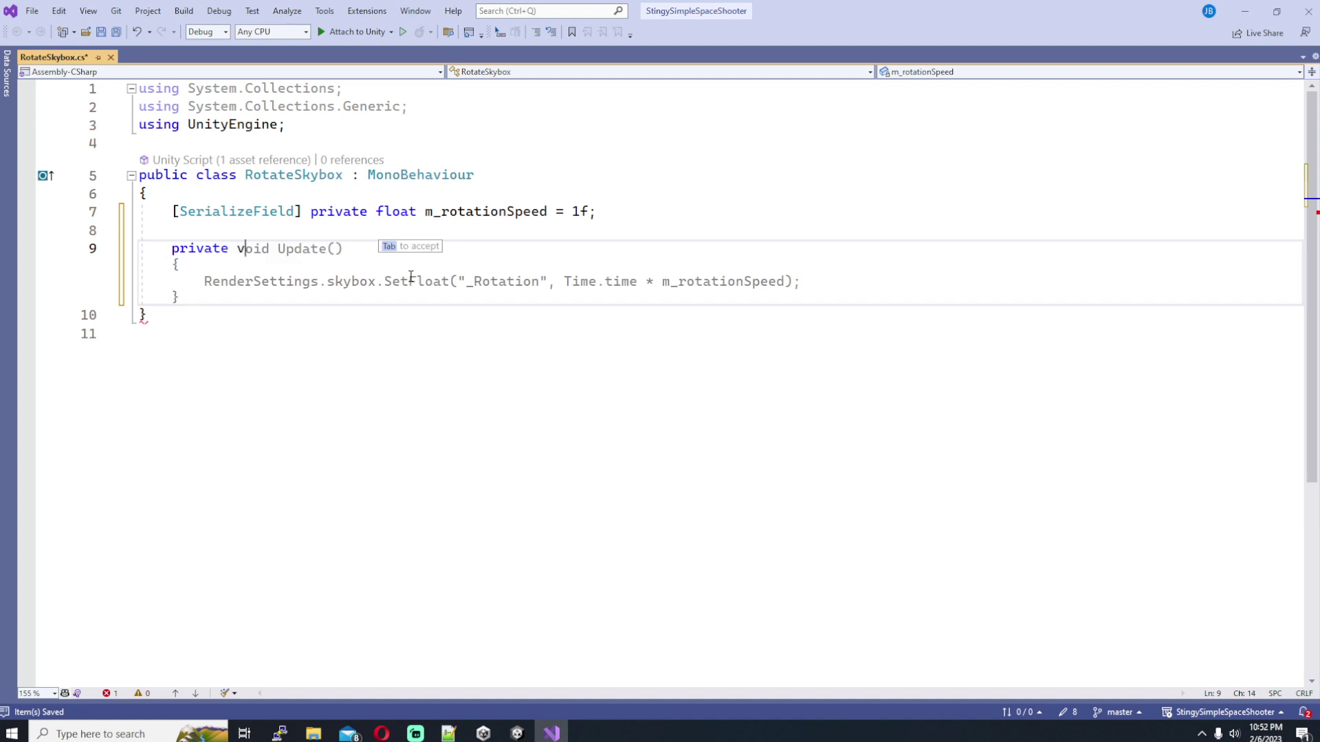
type("oid Fixed")
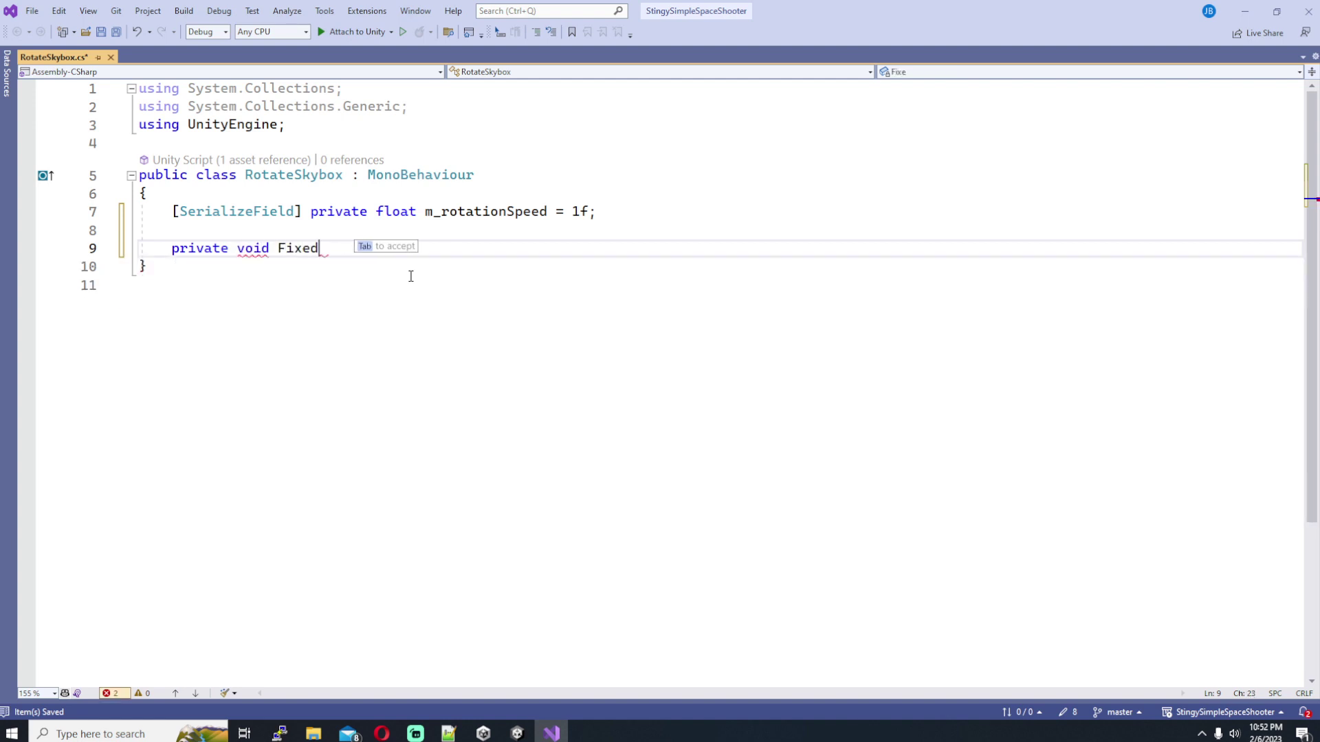
type("Update()")
key("Return")
type("{")
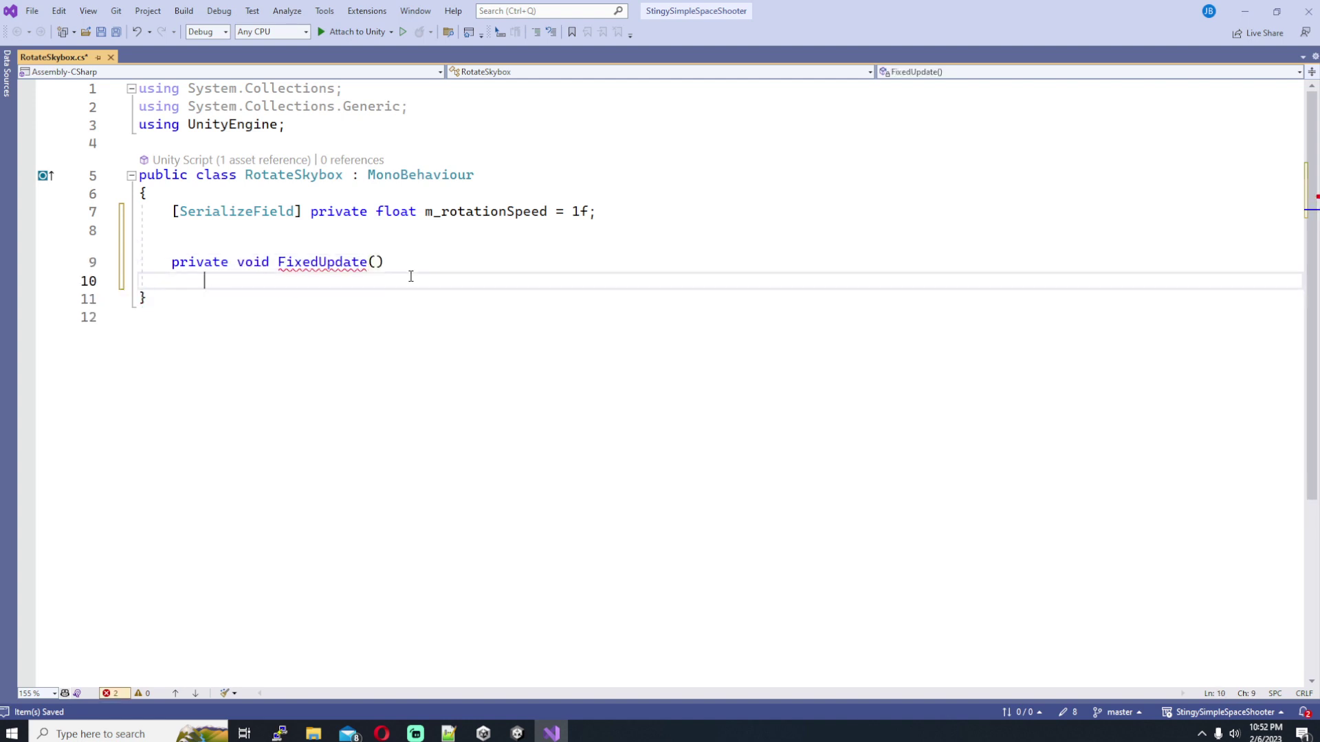
key("Return")
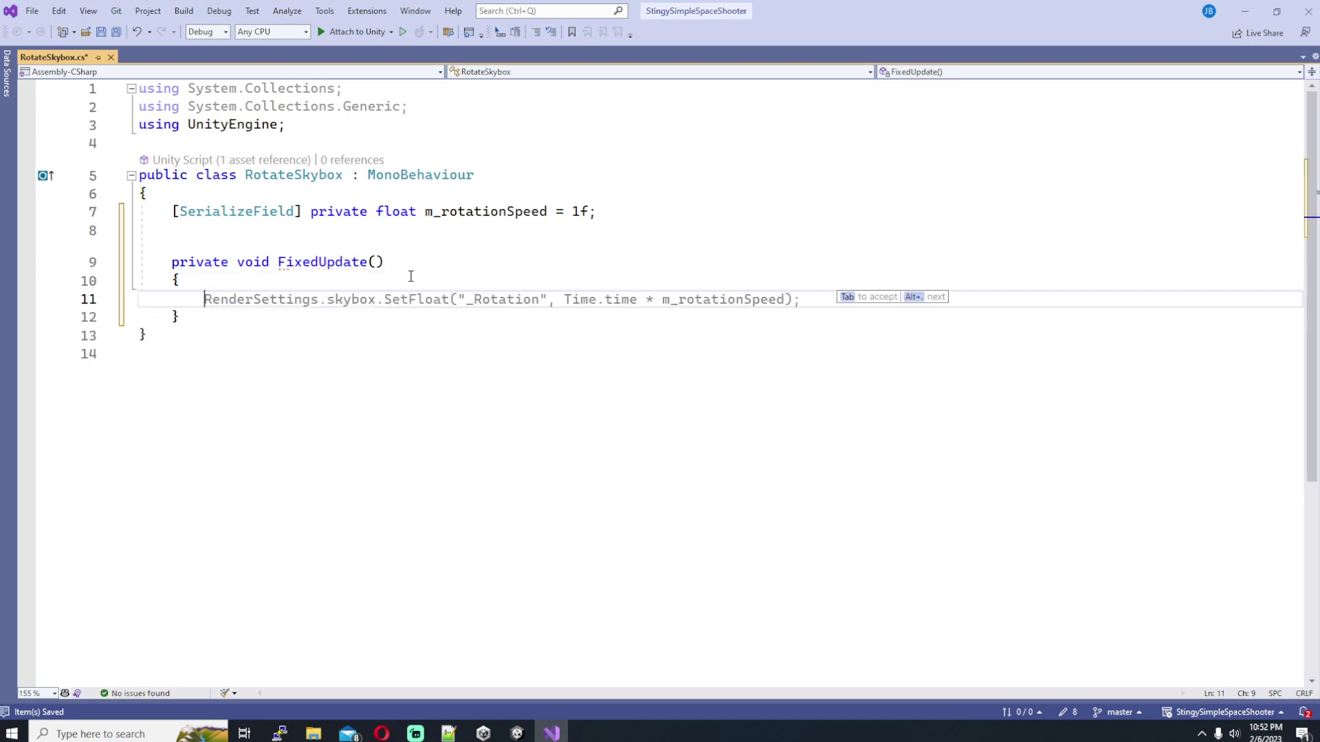
key("Tab")
key("ctrl+s")
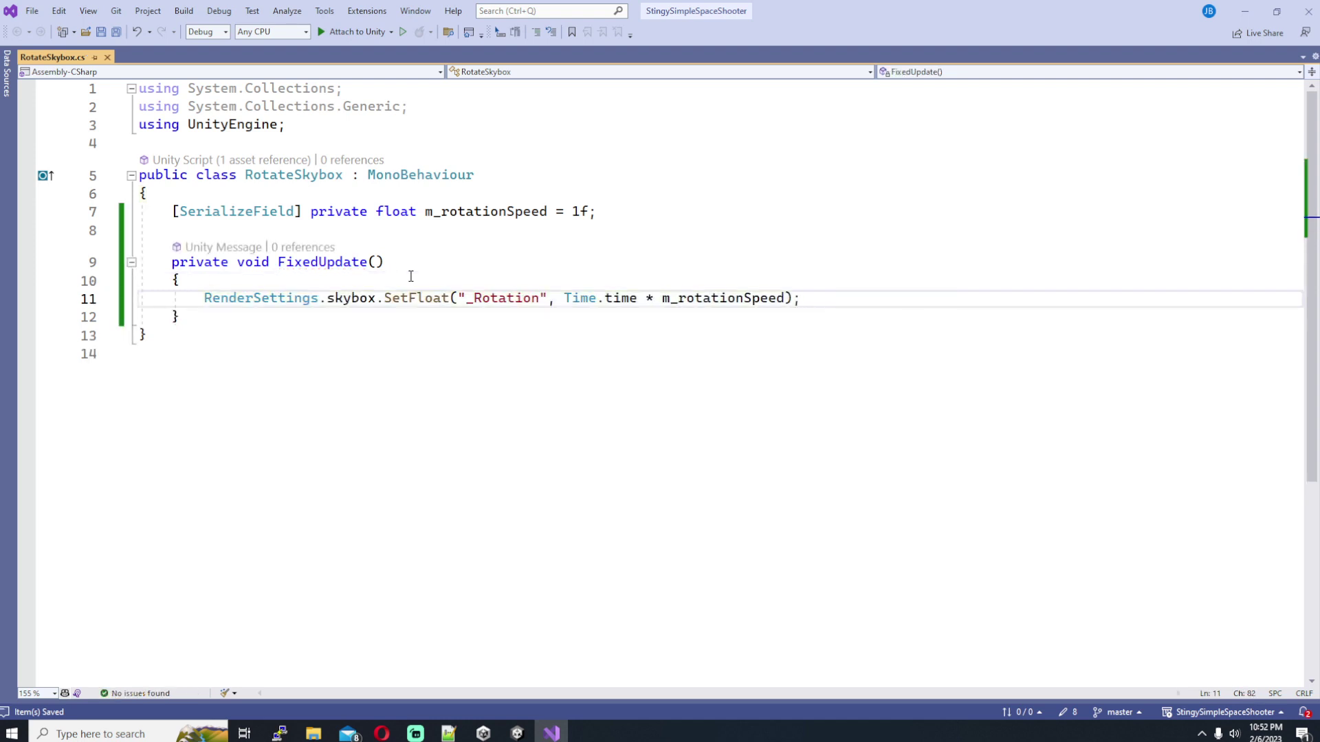
Review the RenderSettings.skybox.SetFloat call in FixedUpdate, examining its "_Rotation" property name and the Time.time argument
left_click(315, 282)
left_click(286, 299)
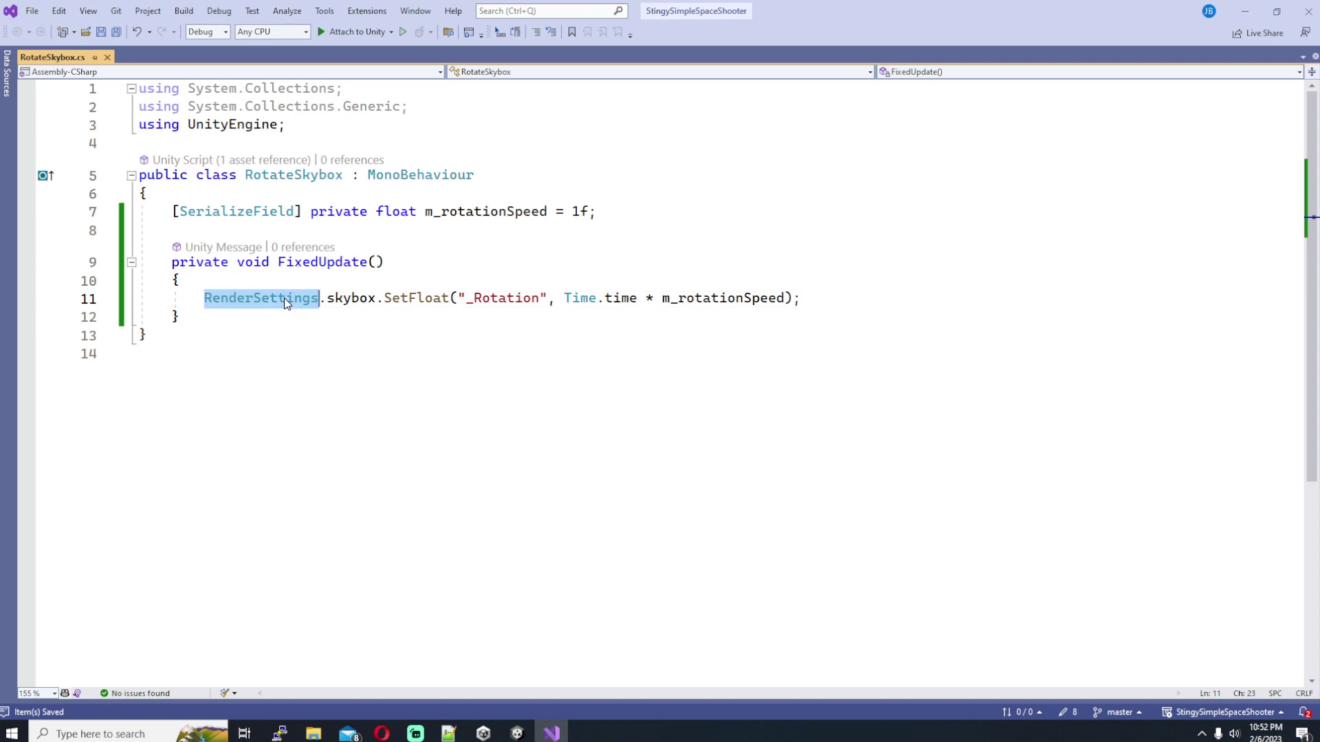
left_click(451, 298)
double_click(502, 300)
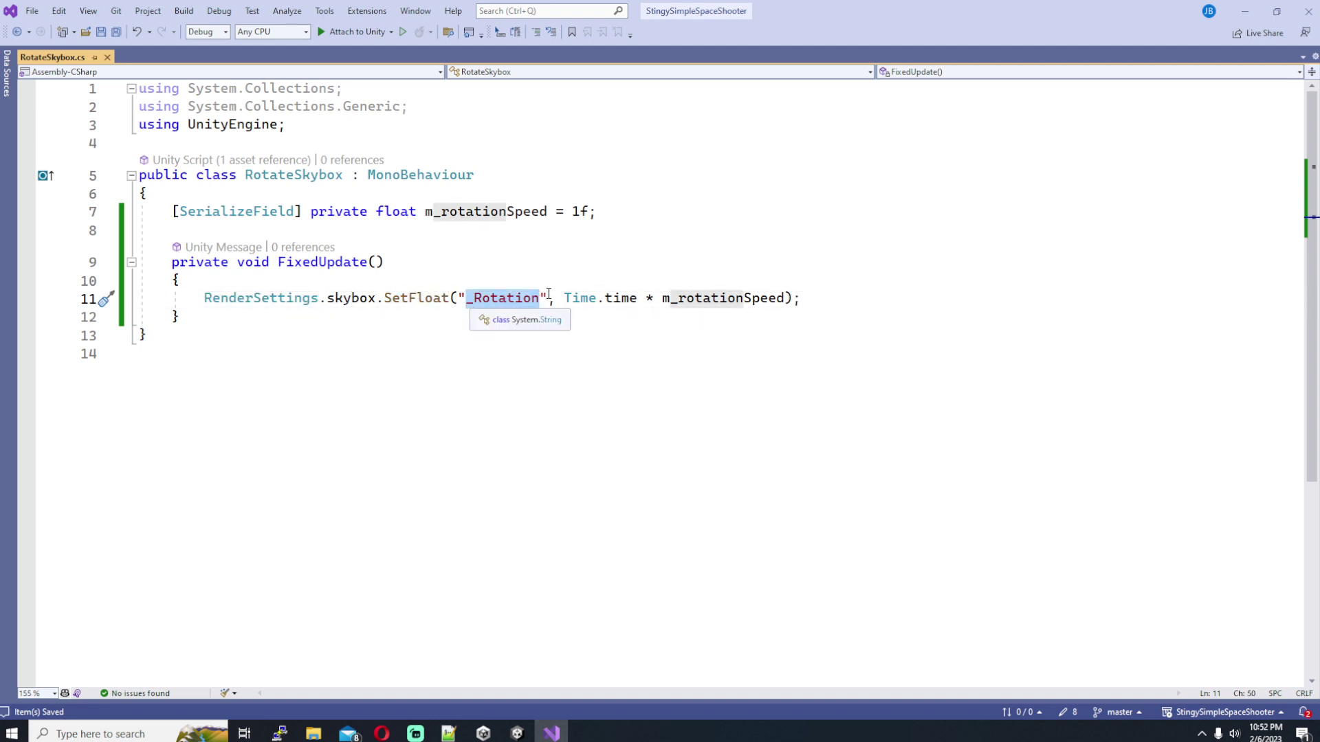
left_click_drag(548, 297, 467, 297)
left_click(482, 298)
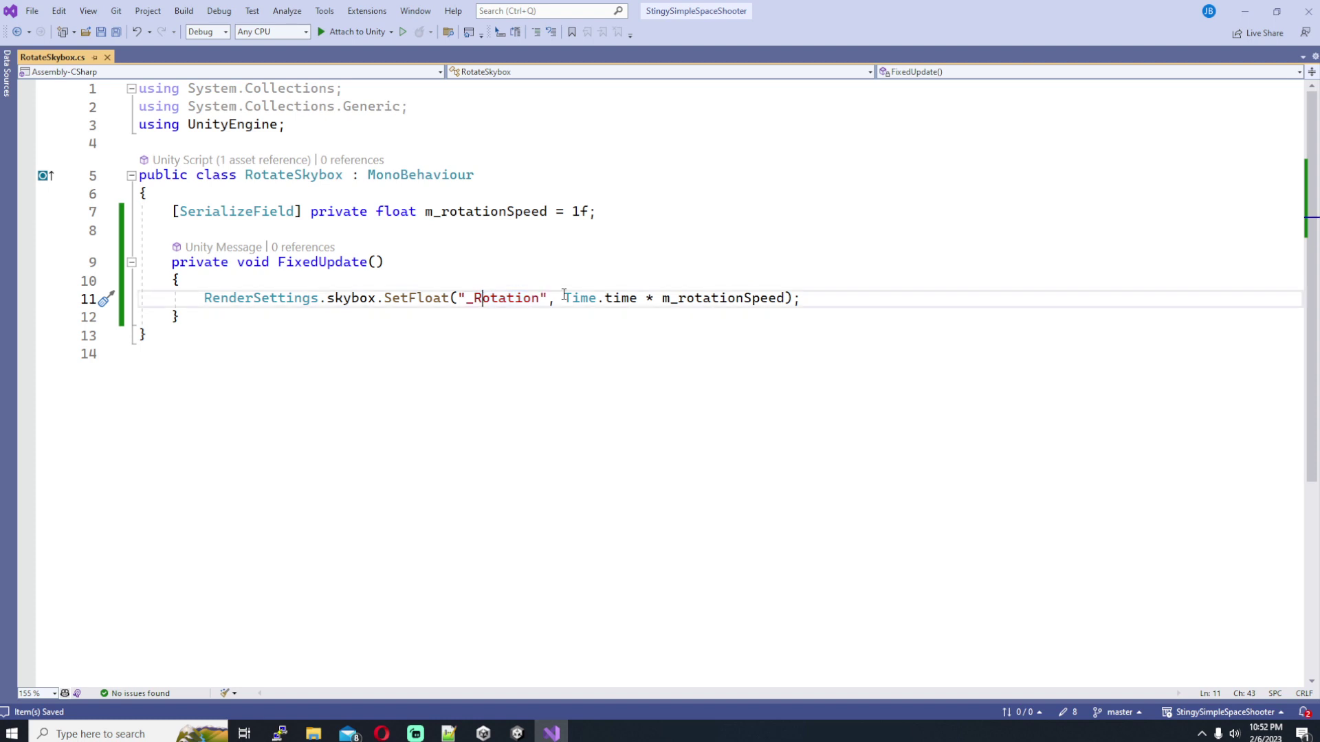
left_click(621, 297)
left_click(438, 235)
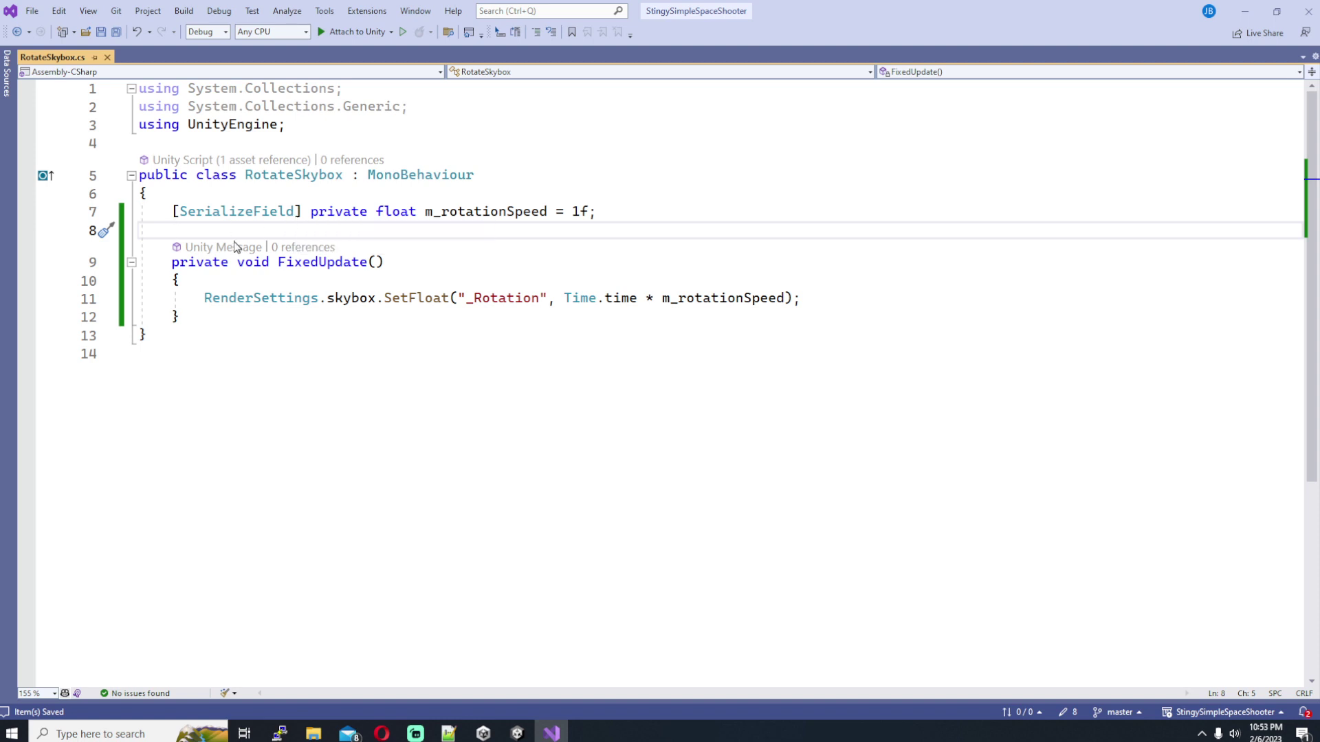
Review the script's using directives, the serialized m_rotationSpeed declaration and the FixedUpdate method signature
left_click_drag(407, 107, 130, 88)
left_click(240, 145)
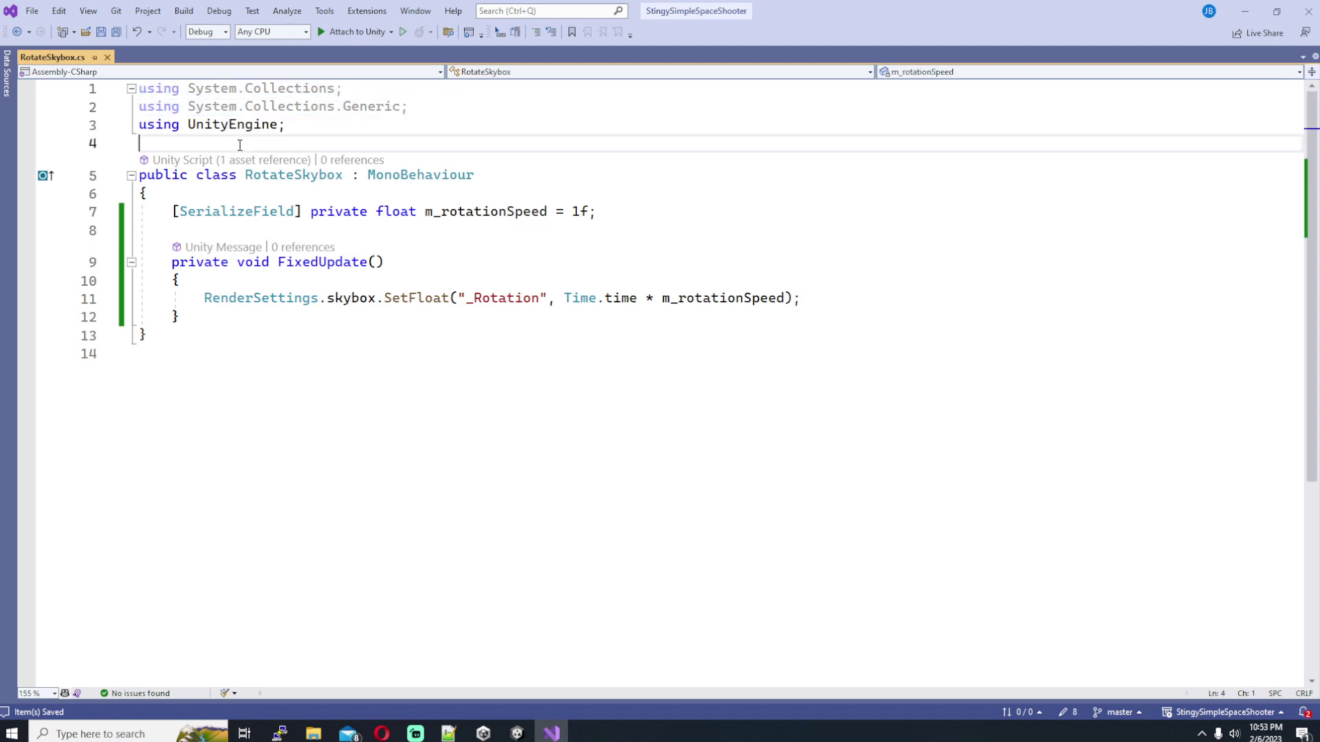
left_click(271, 213)
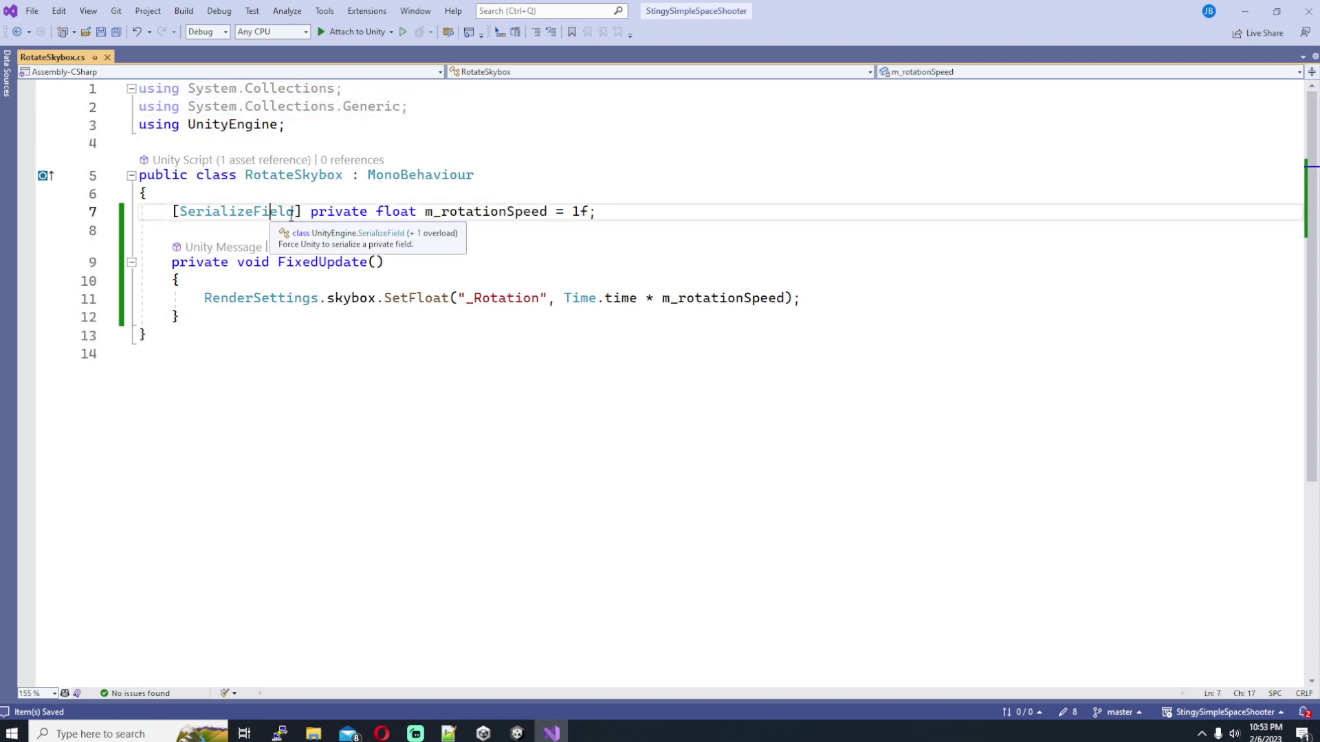
double_click(451, 214)
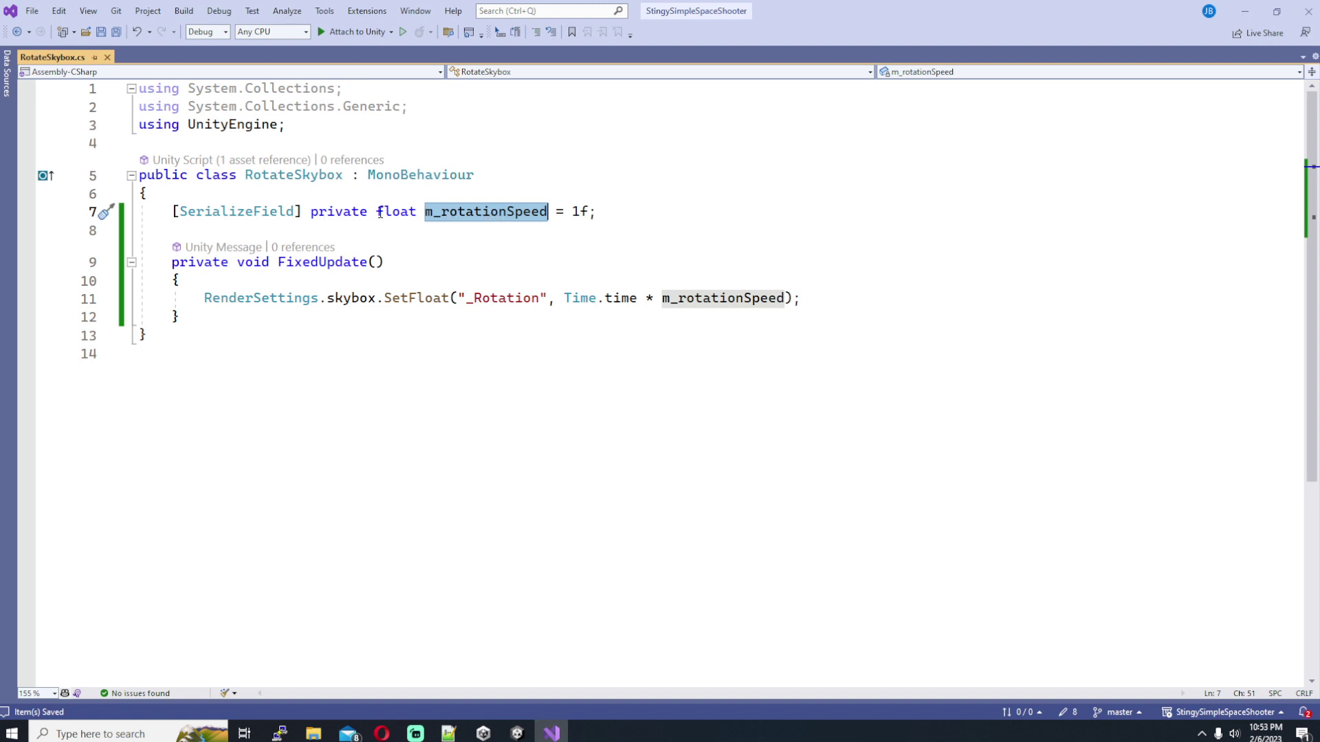
left_click(617, 213)
left_click(585, 212)
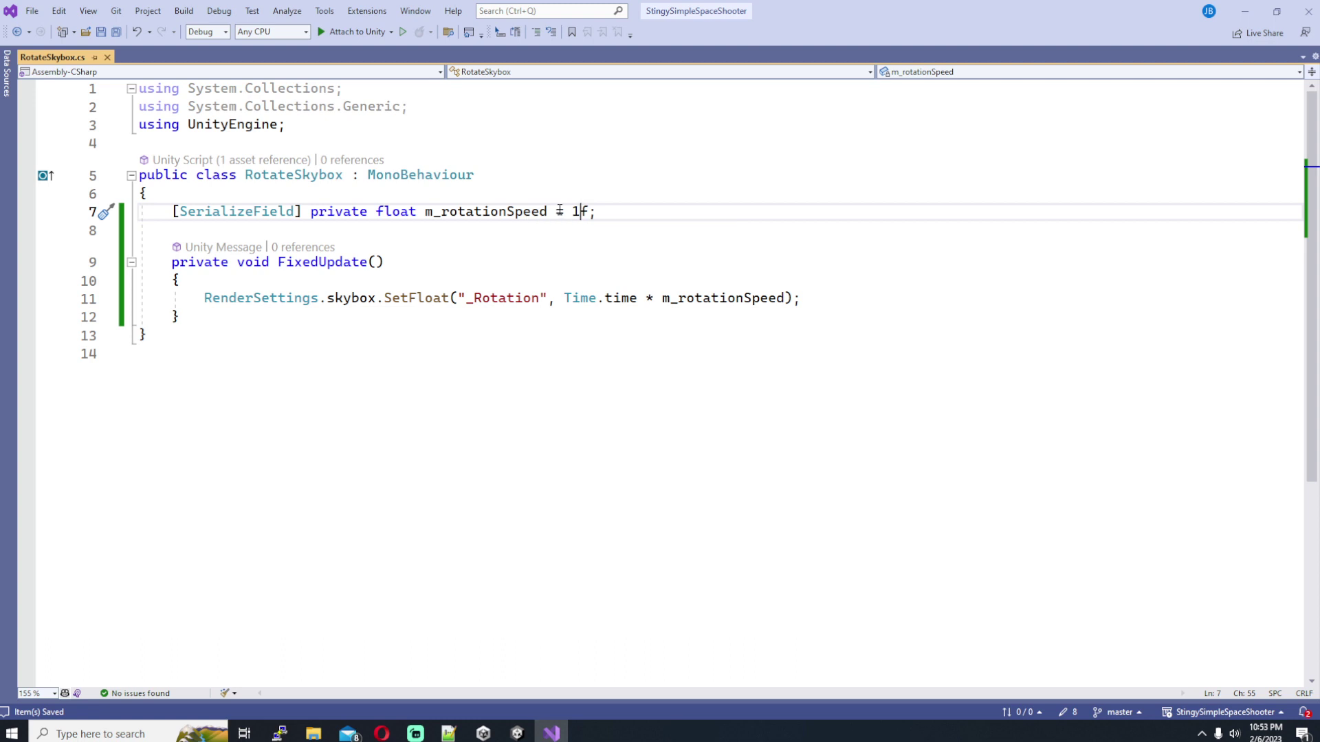
left_click(601, 211)
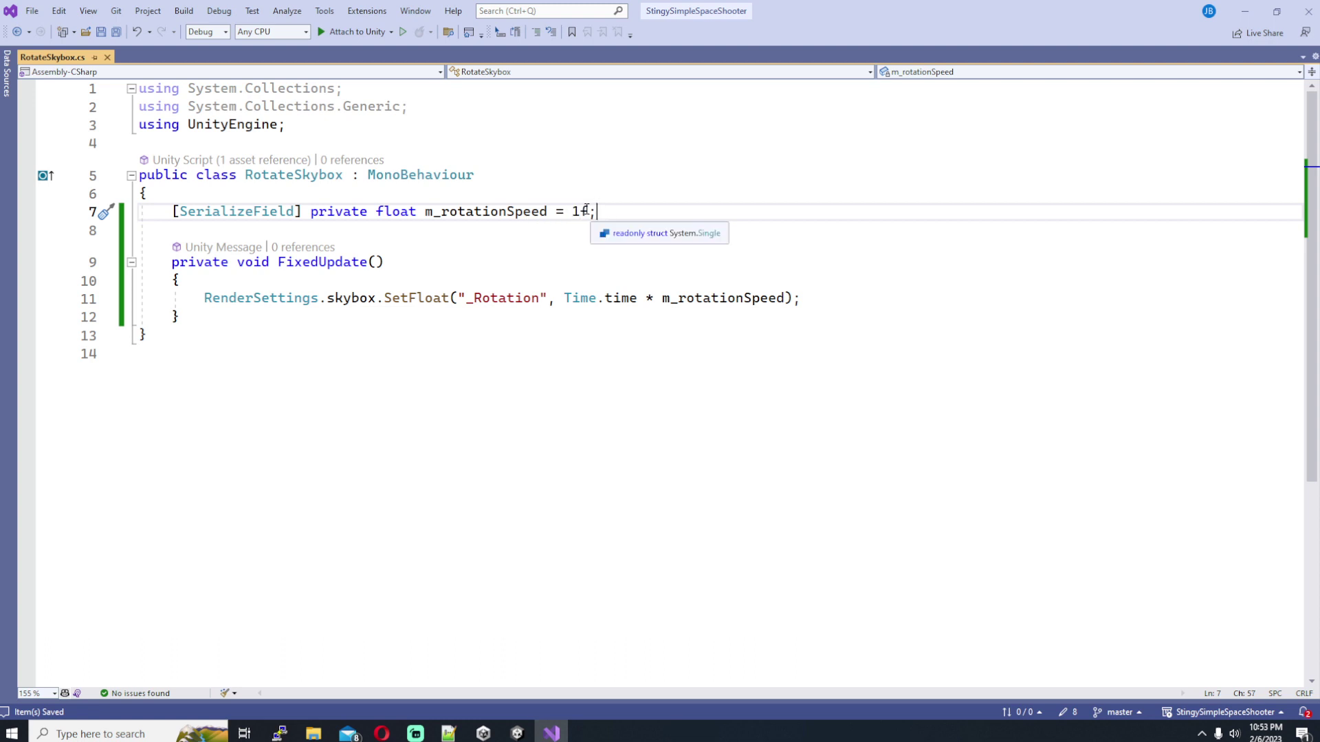
left_click(583, 211)
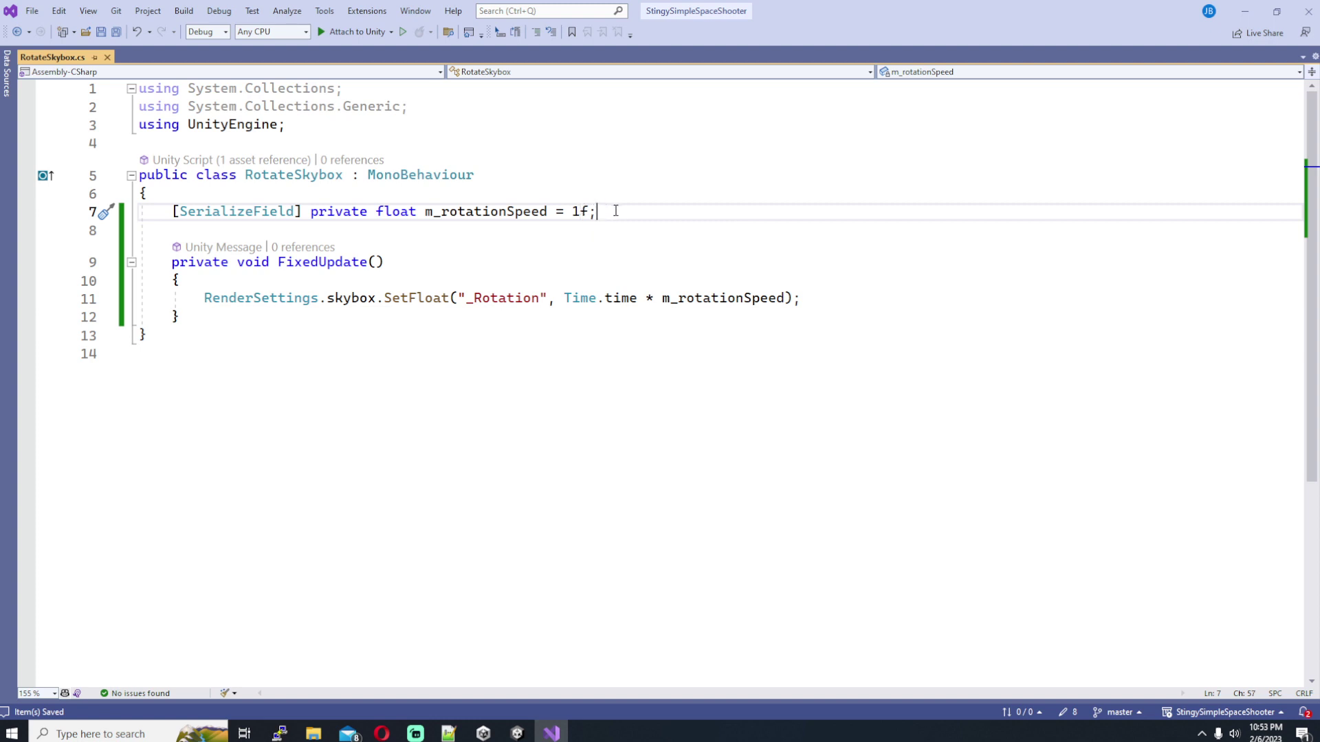
left_click(354, 231)
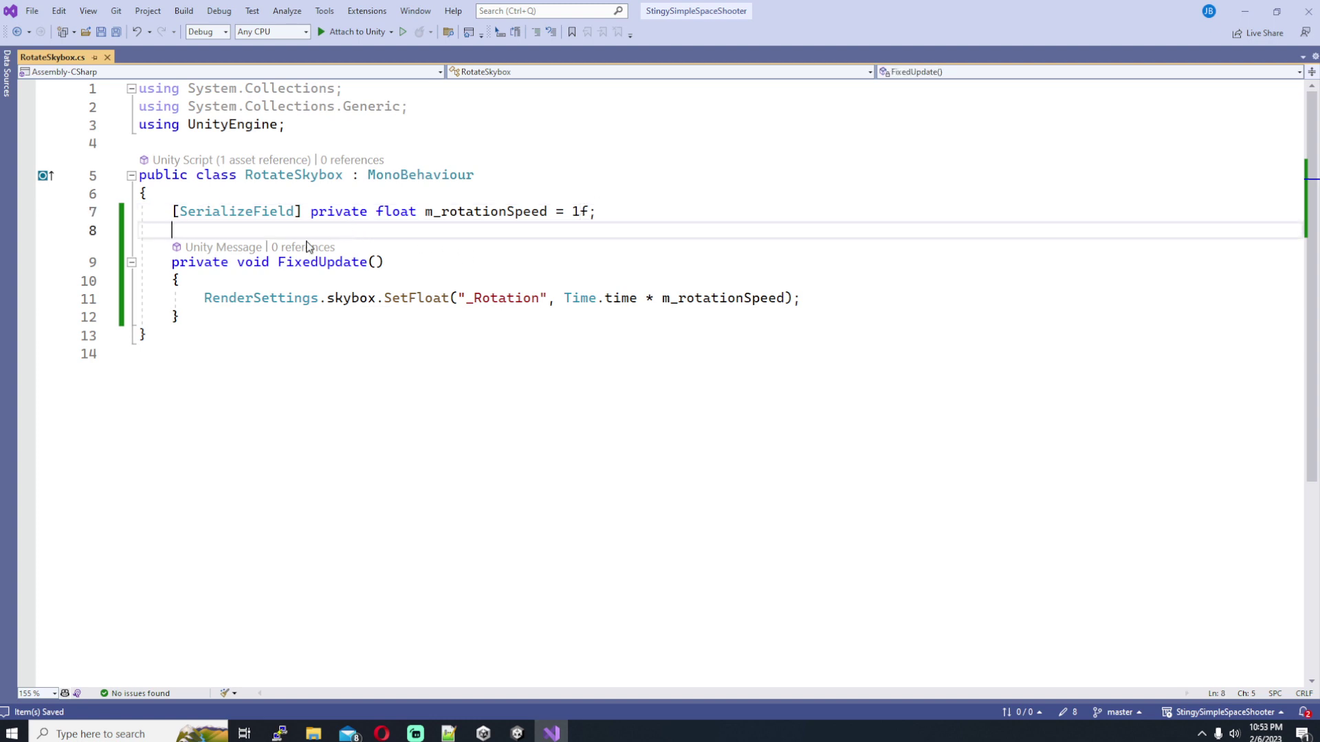
left_click_drag(172, 262, 387, 261)
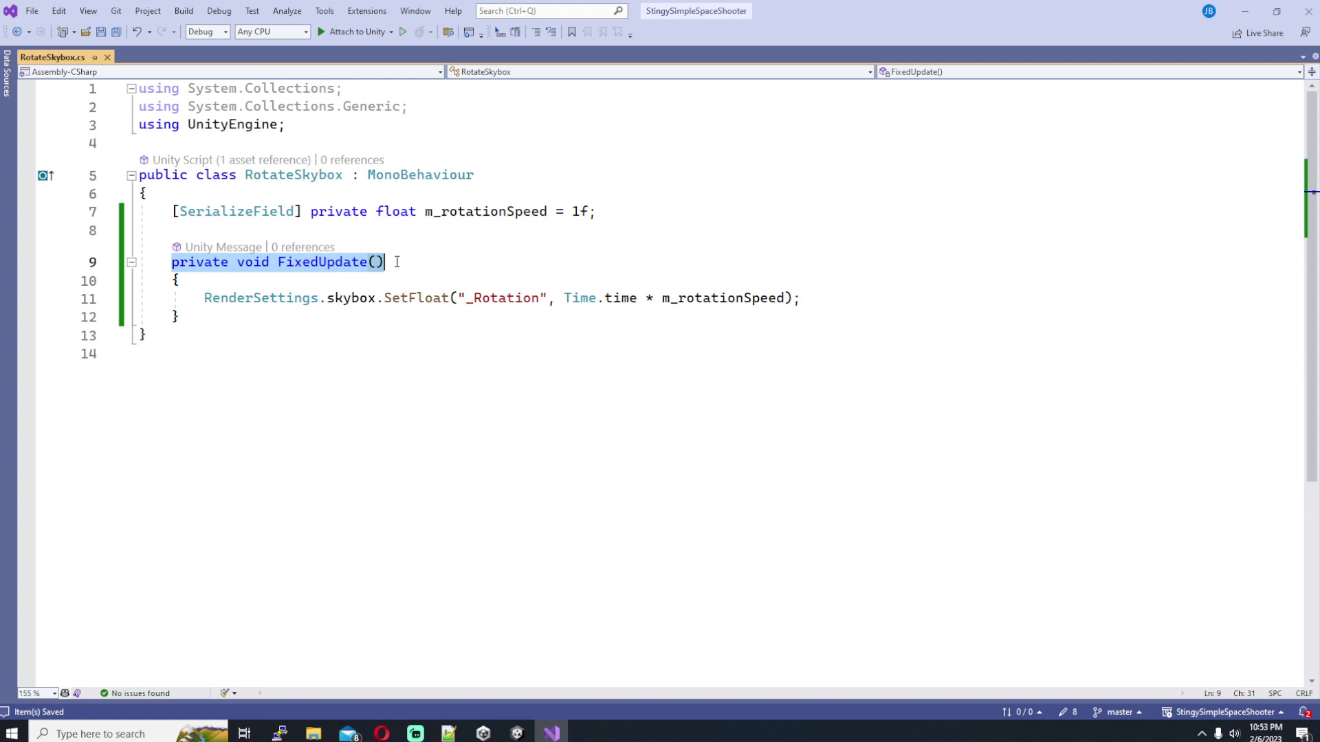
left_click(396, 261)
left_click_drag(413, 262, 171, 262)
left_click(172, 262)
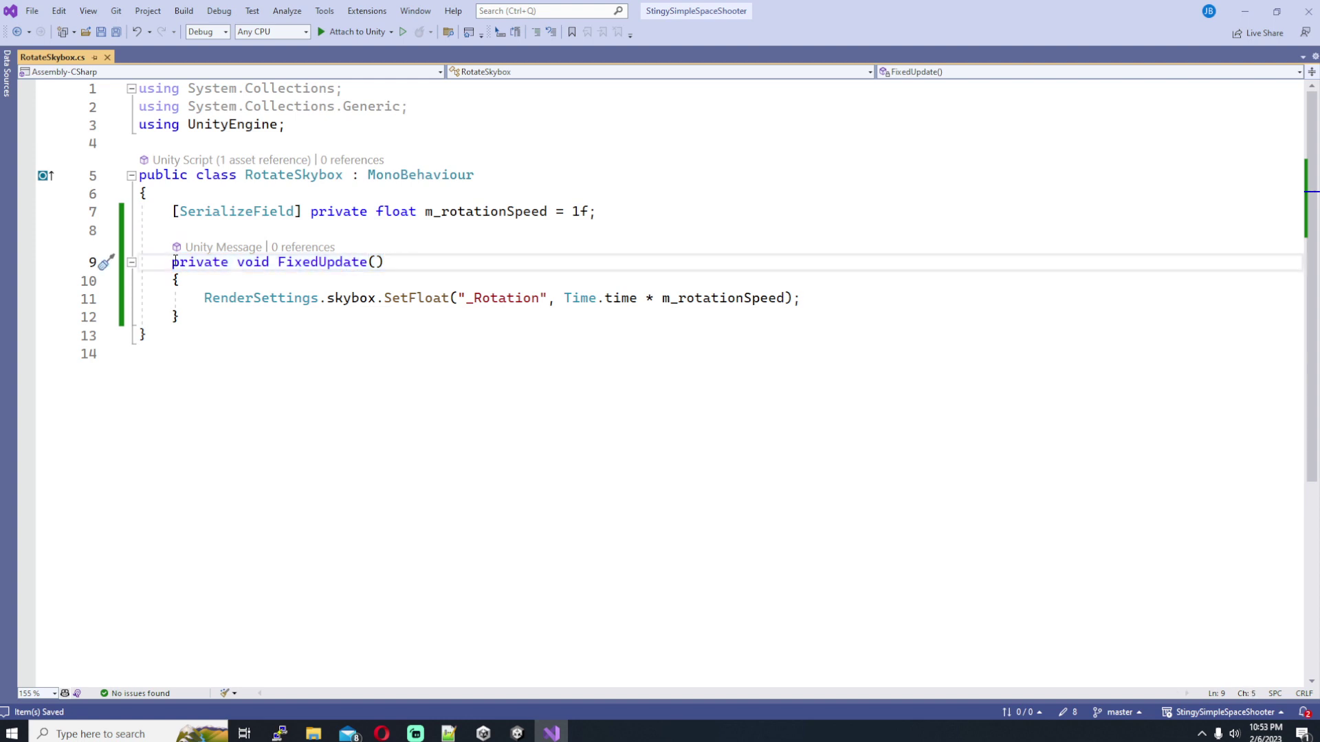
left_click(397, 262)
Add an empty private void Update() method between the m_rotationSpeed field and FixedUpdate, and save the script
left_click(369, 230)
key("Return")
key("Return")
key("Up")
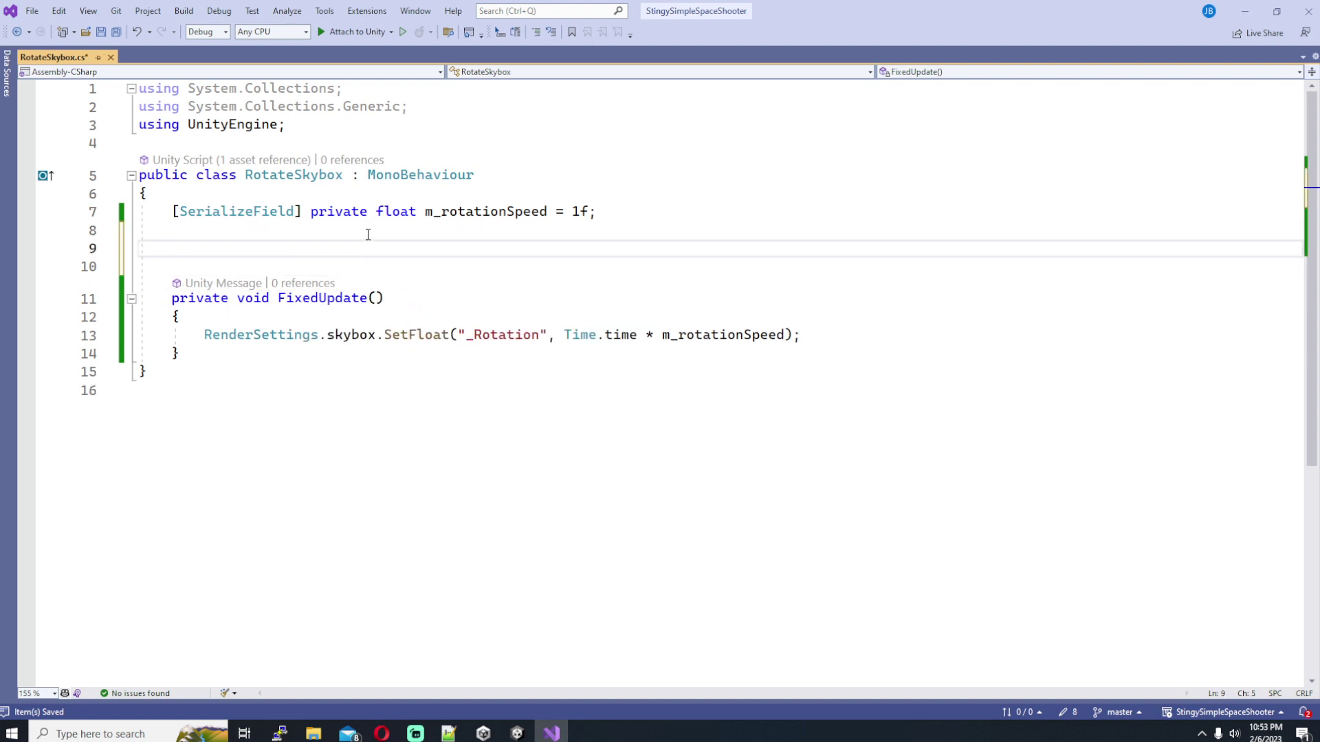
left_click(389, 177)
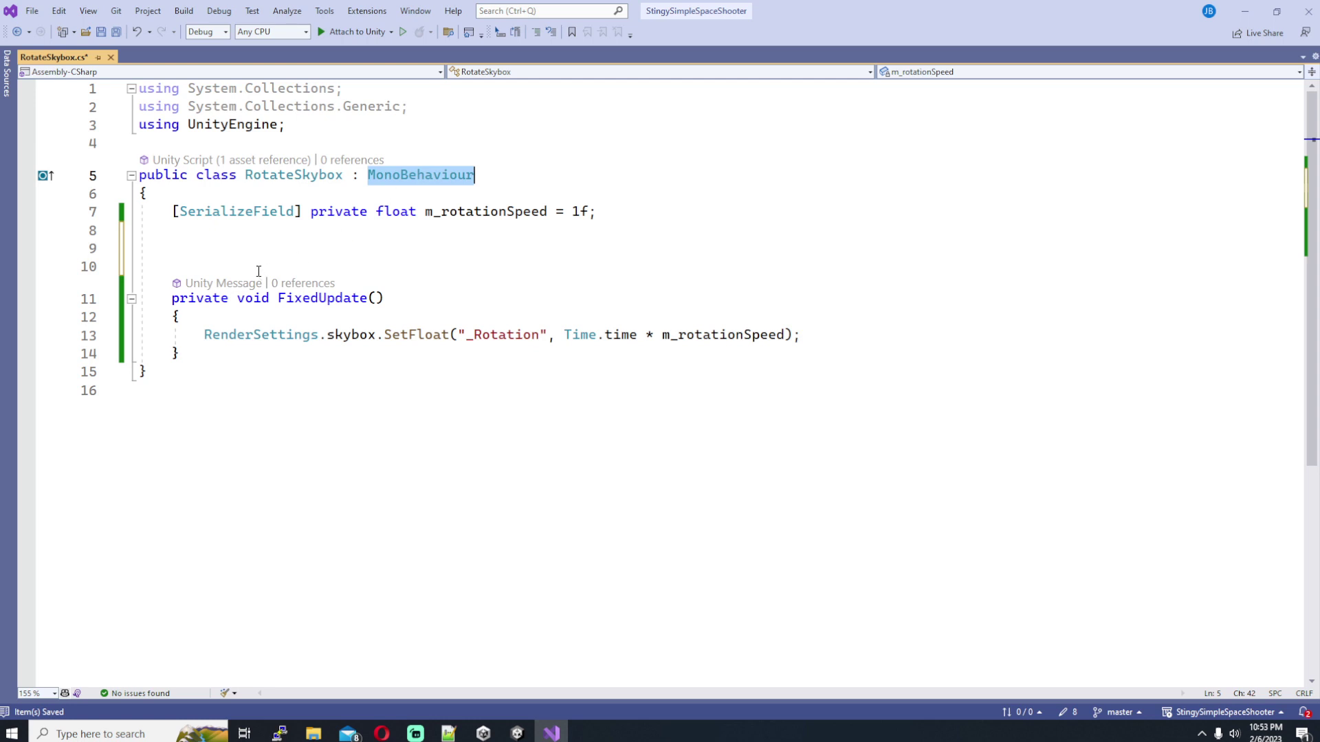
left_click(267, 244)
type("privat")
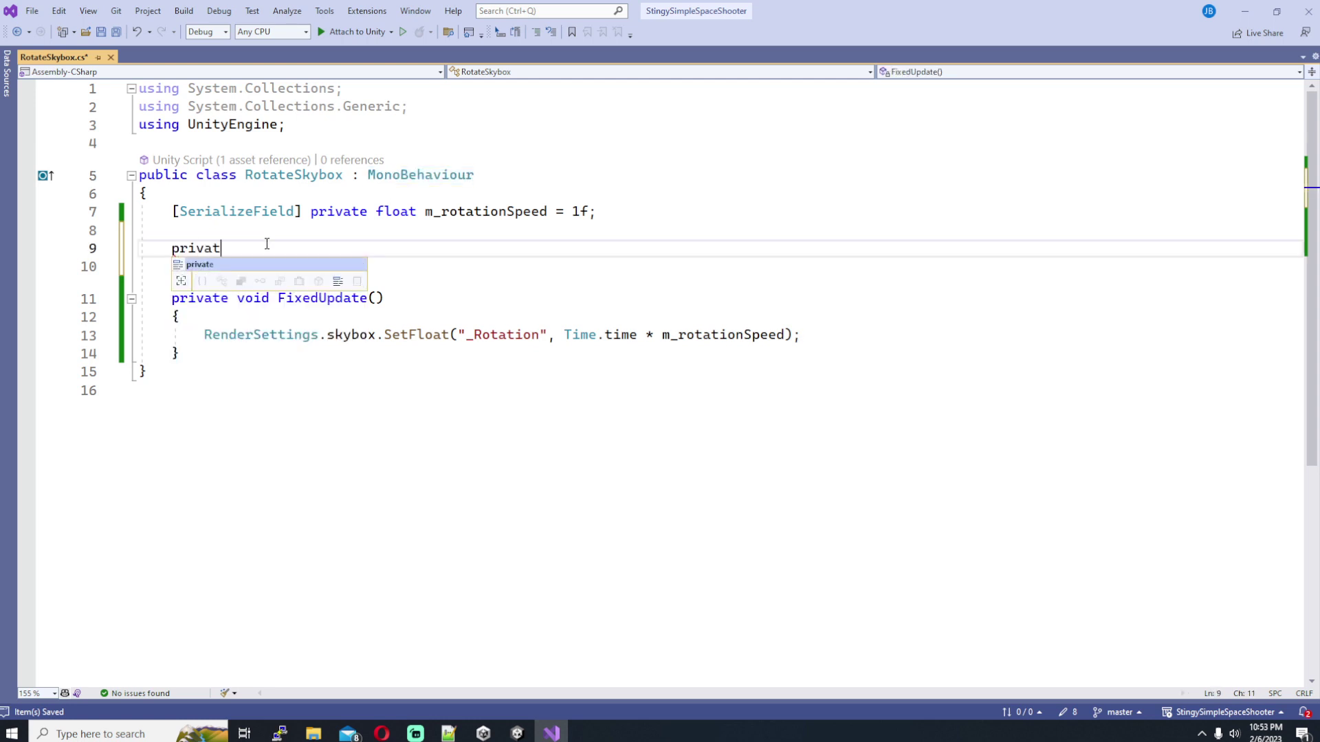
type("e void Update()")
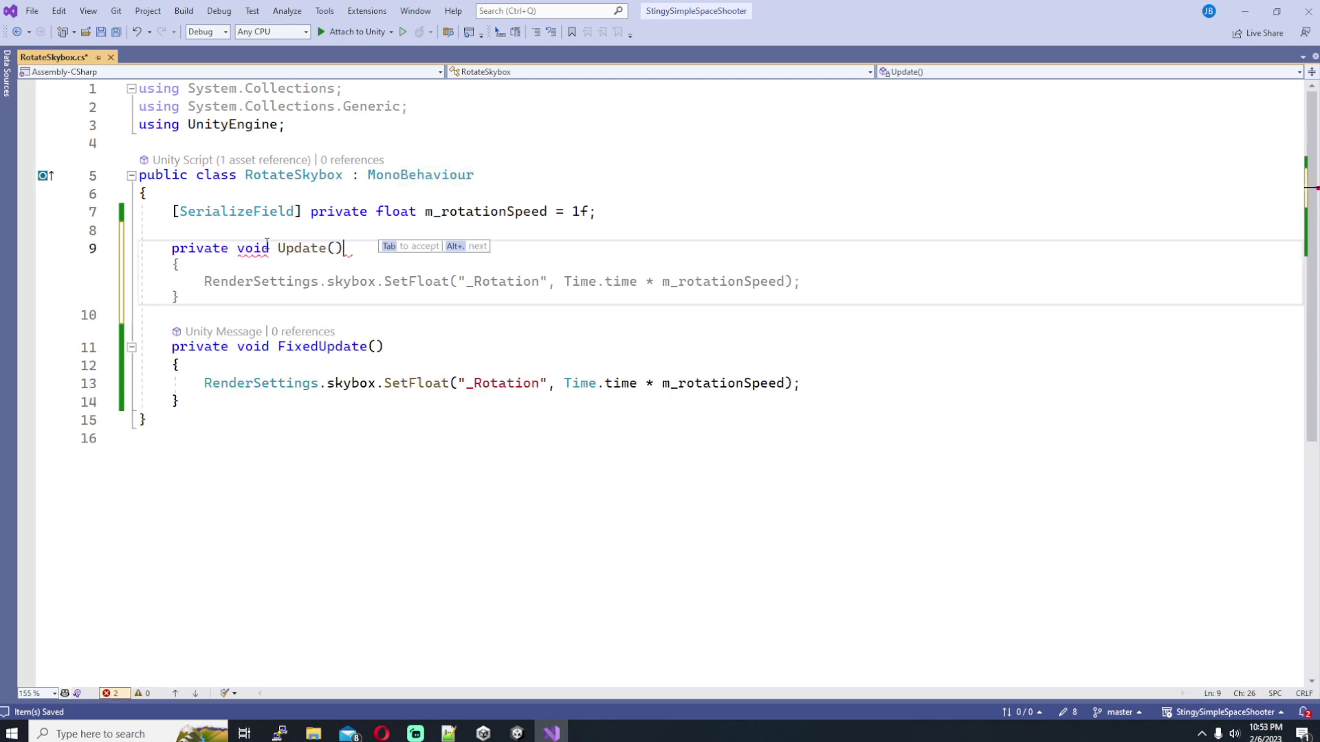
key("Return")
type("{")
key("Return")
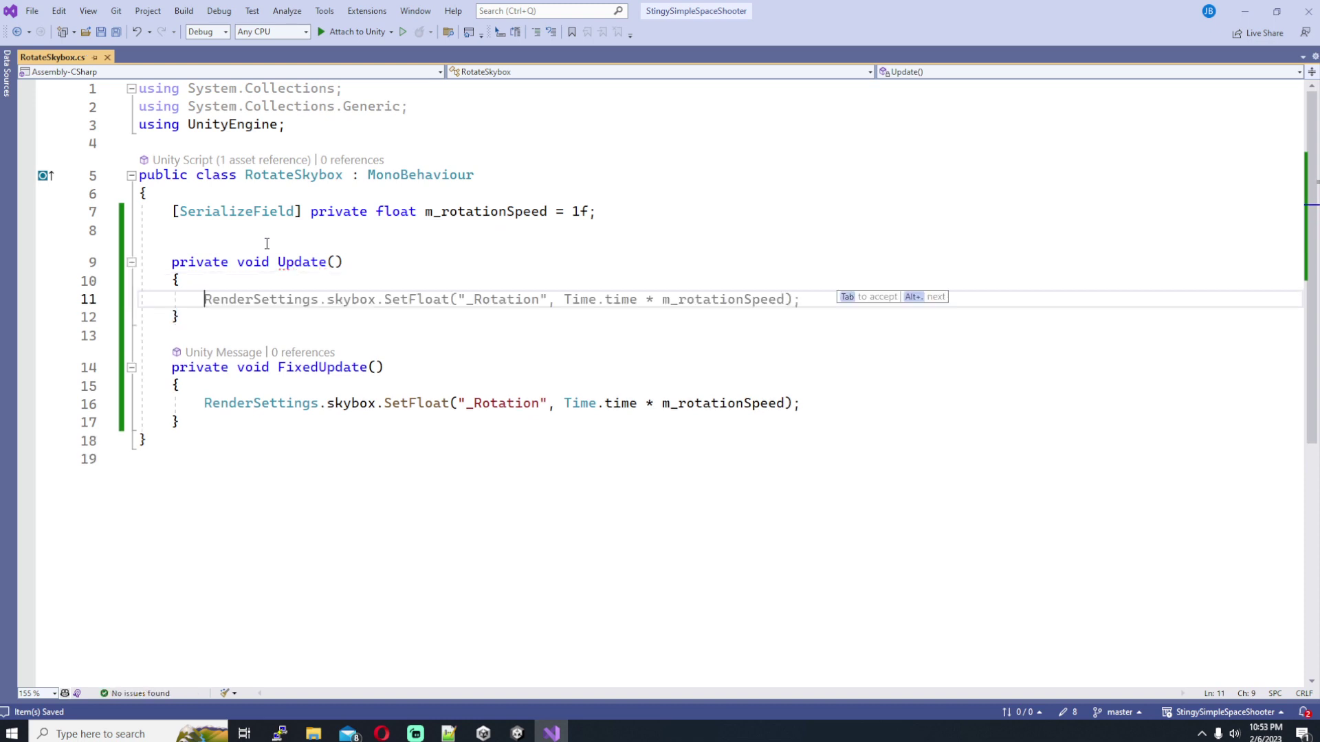
Compare the empty Update method with the FixedUpdate method in the RotateSkybox class
left_click(294, 262)
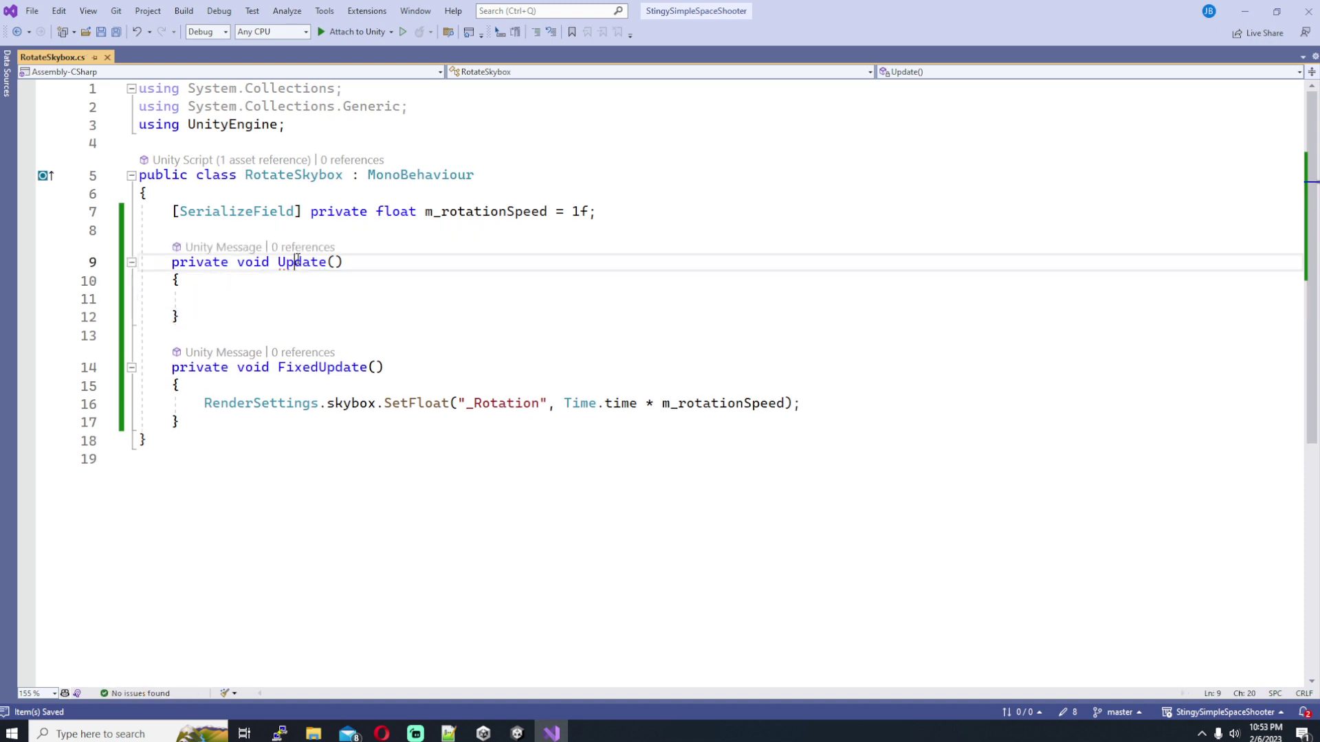
left_click(294, 367)
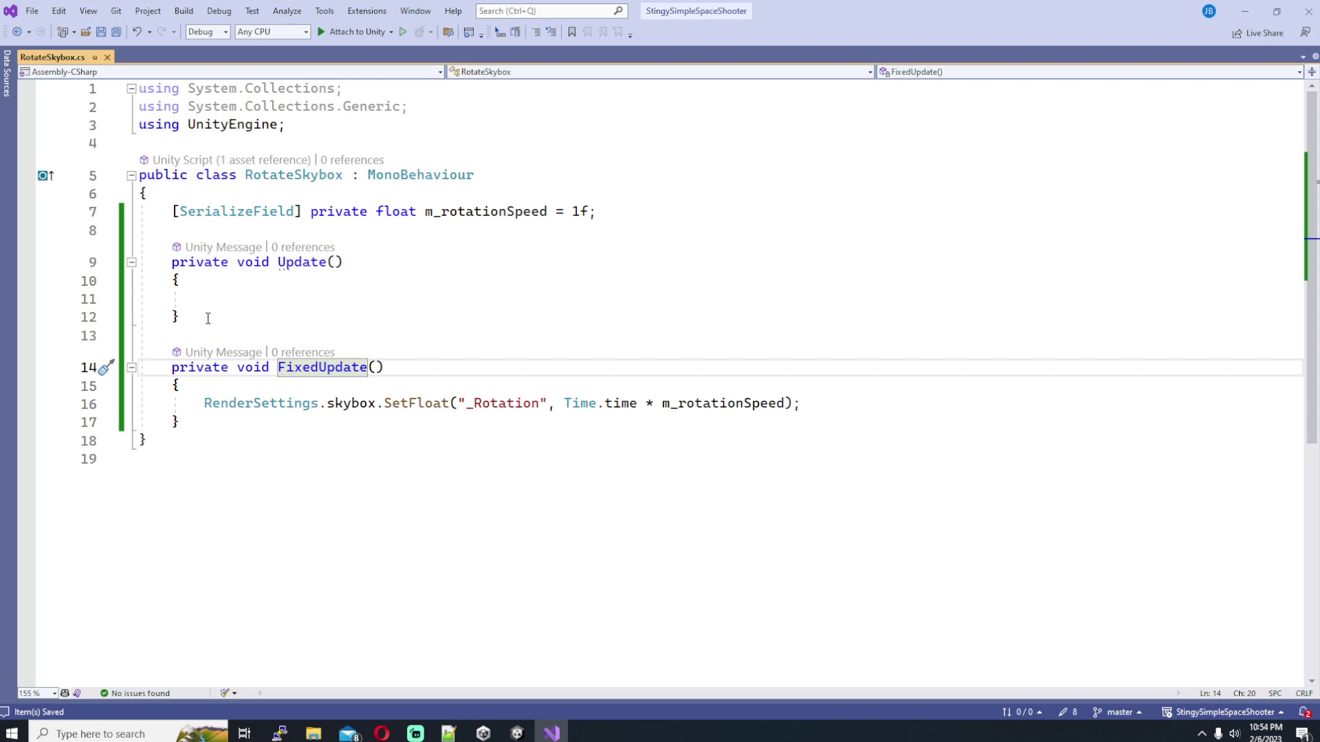
left_click_drag(182, 316, 97, 267)
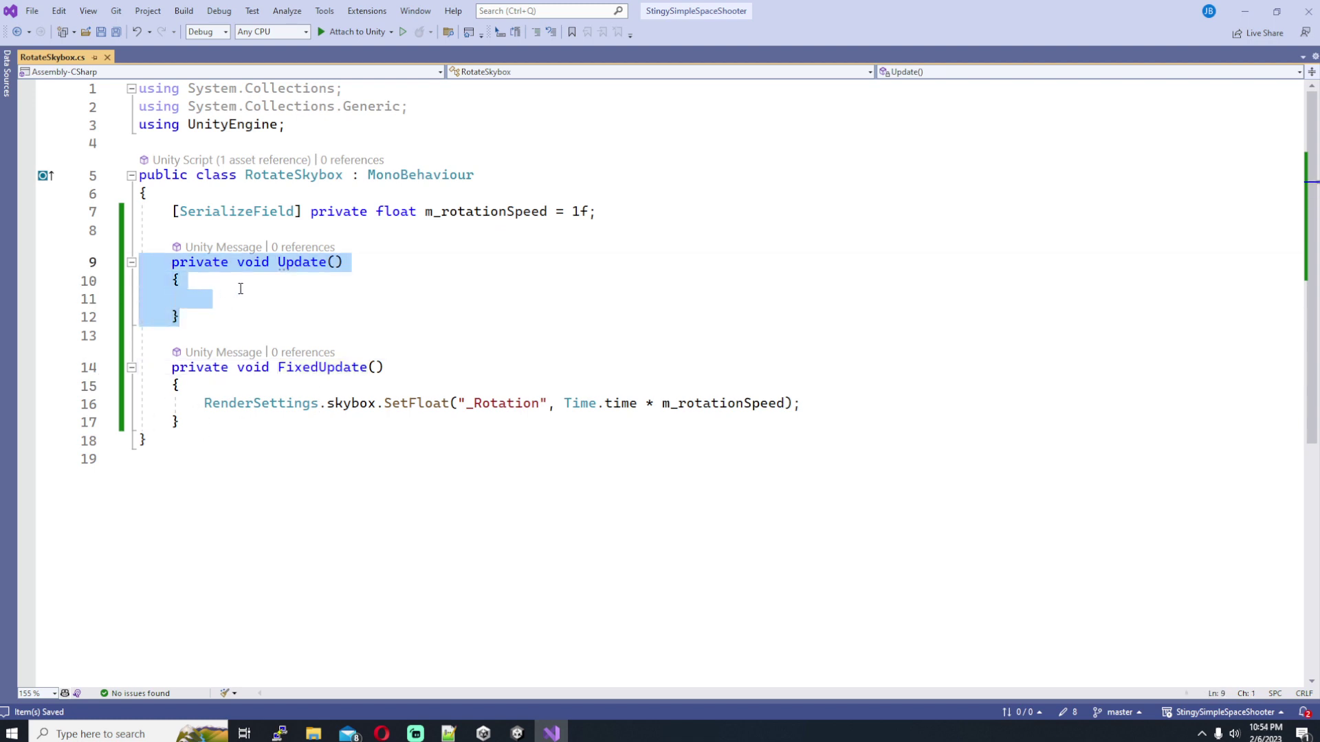
left_click(302, 262)
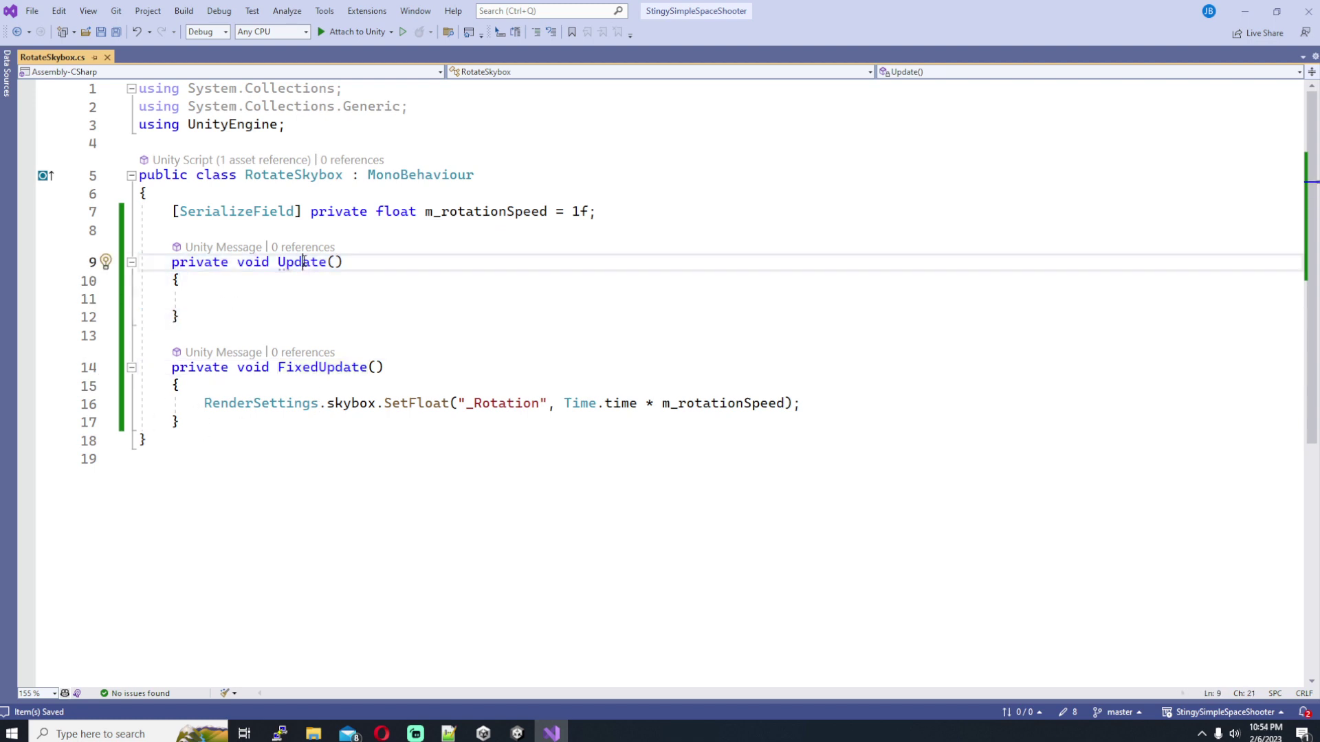
left_click(323, 367)
left_click(263, 308)
left_click(182, 317)
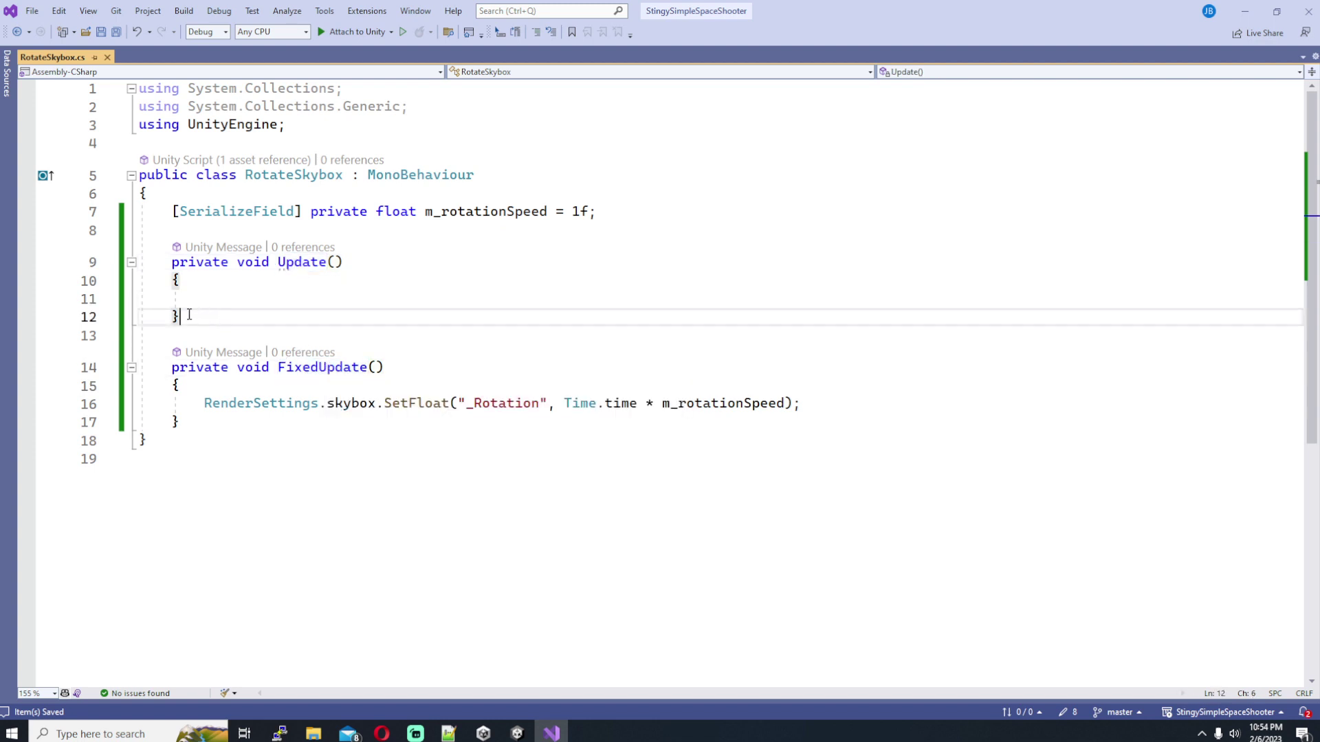
Delete the empty Update method together with its extra blank lines and save the script
left_click_drag(182, 316, 134, 262)
key("Delete")
key("BackSpace")
key("Delete")
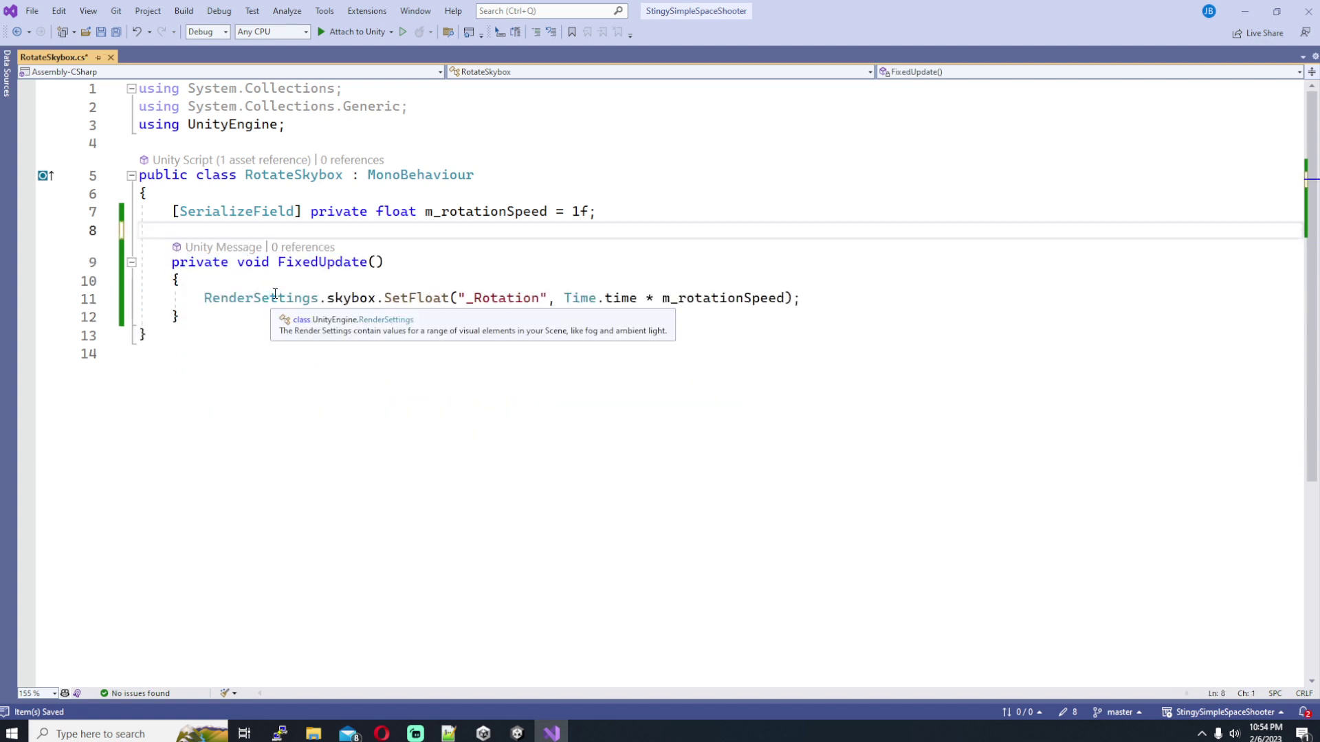
key("ctrl+s")
Examine the FixedUpdate method's signature, its description and the single statement in its body
left_click(411, 262)
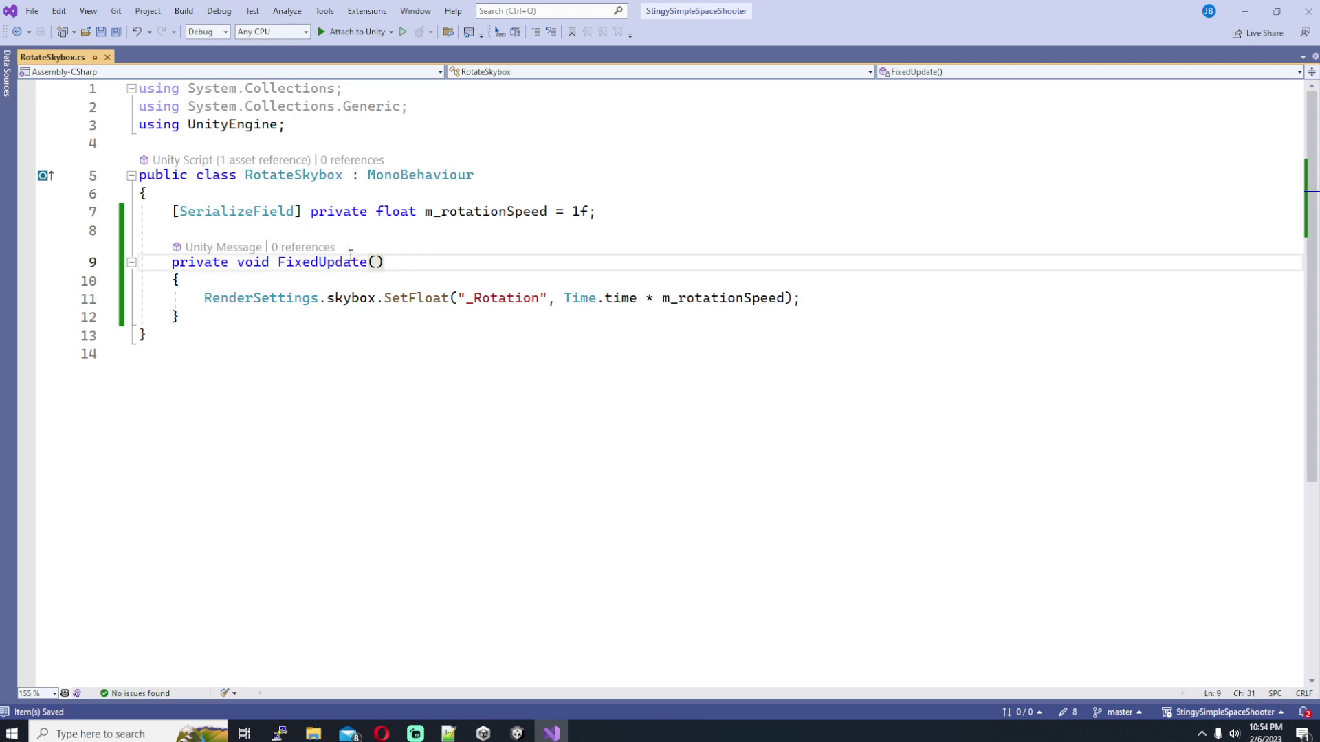
left_click(317, 263)
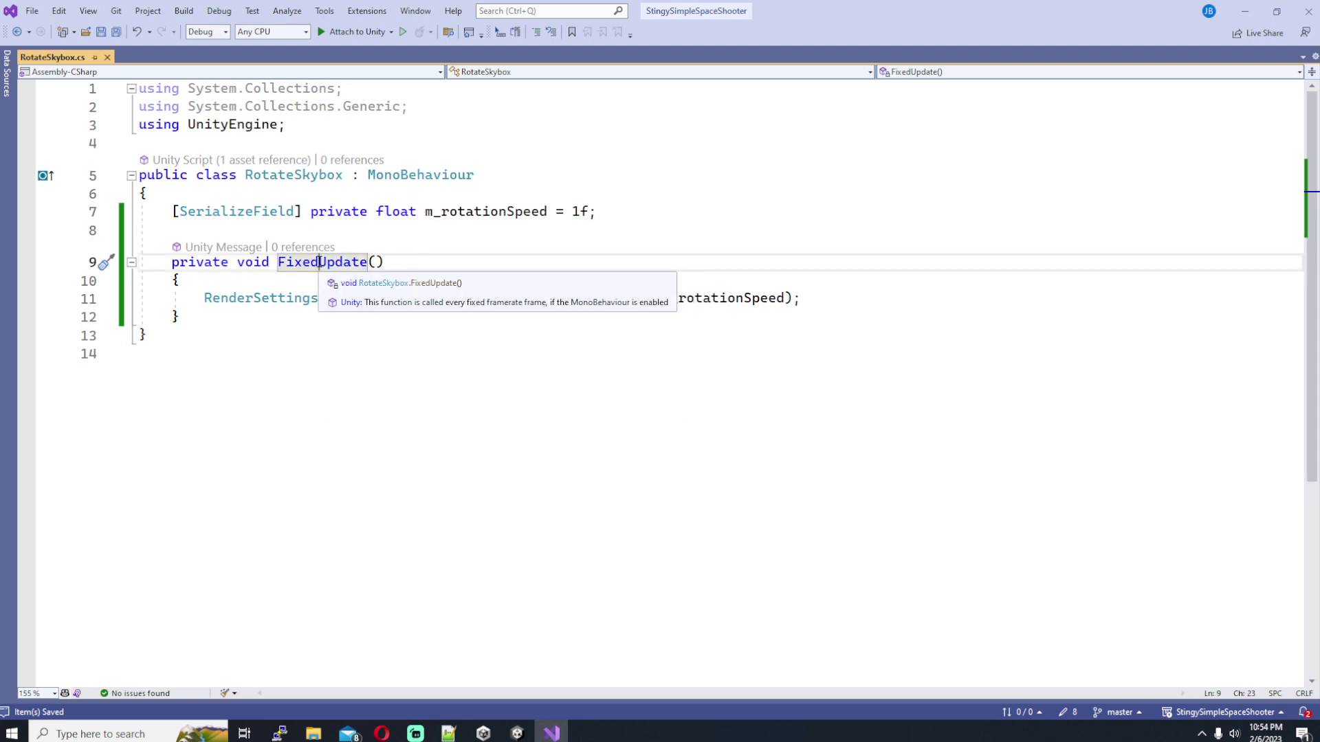
left_click(342, 232)
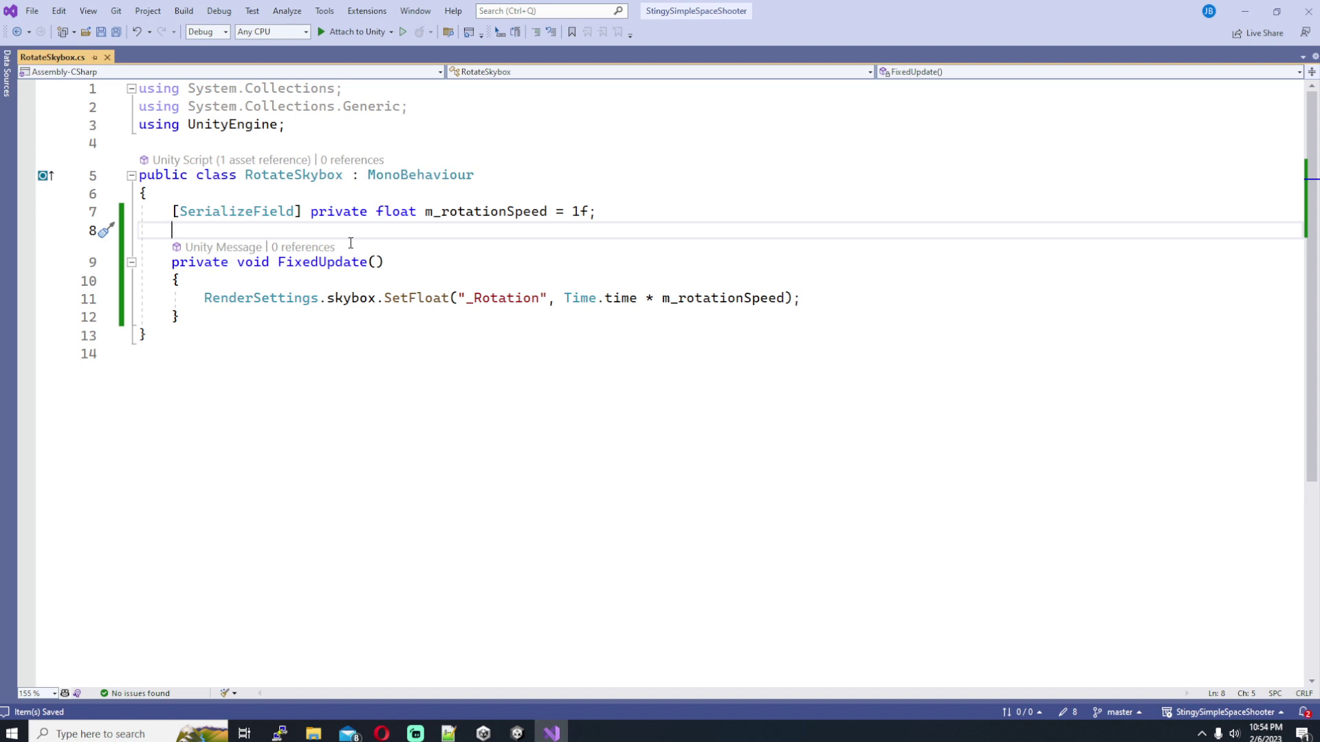
left_click(337, 263)
left_click(339, 231)
left_click(202, 296)
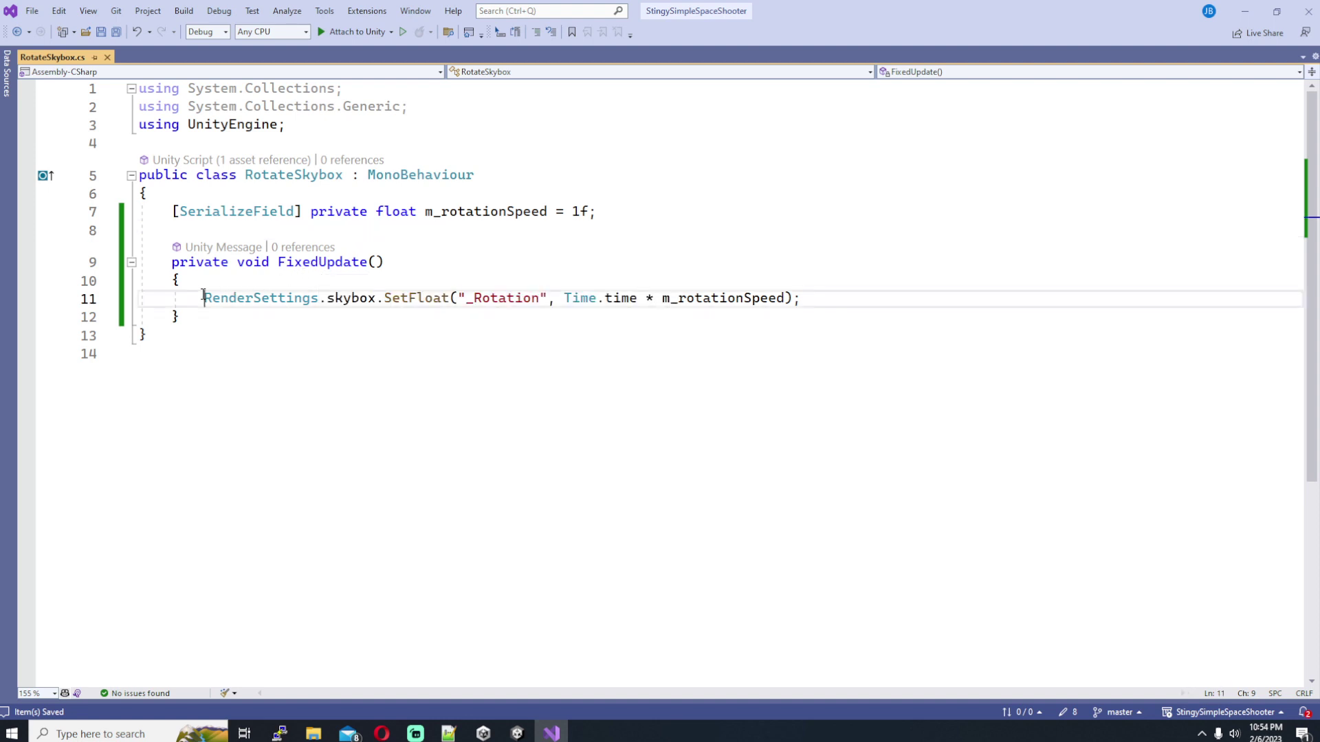
left_click(218, 273)
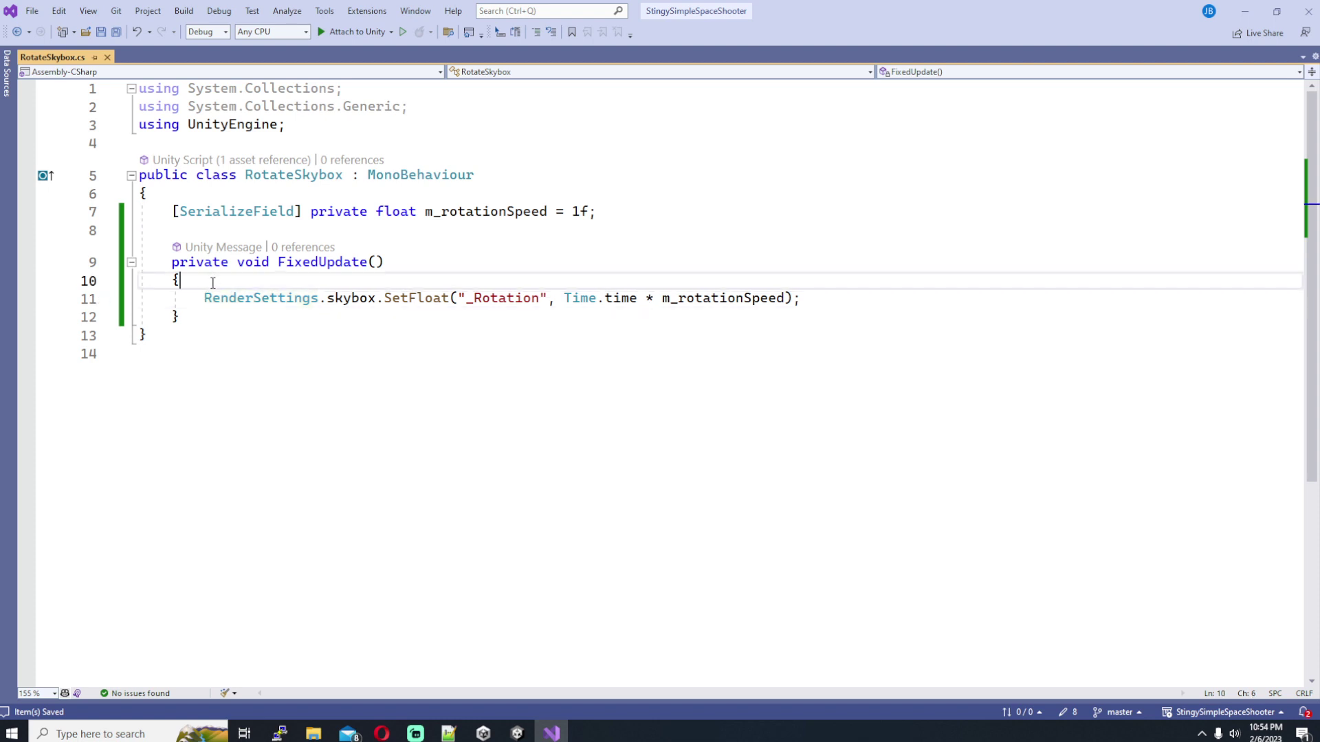
left_click(220, 311)
left_click(217, 273)
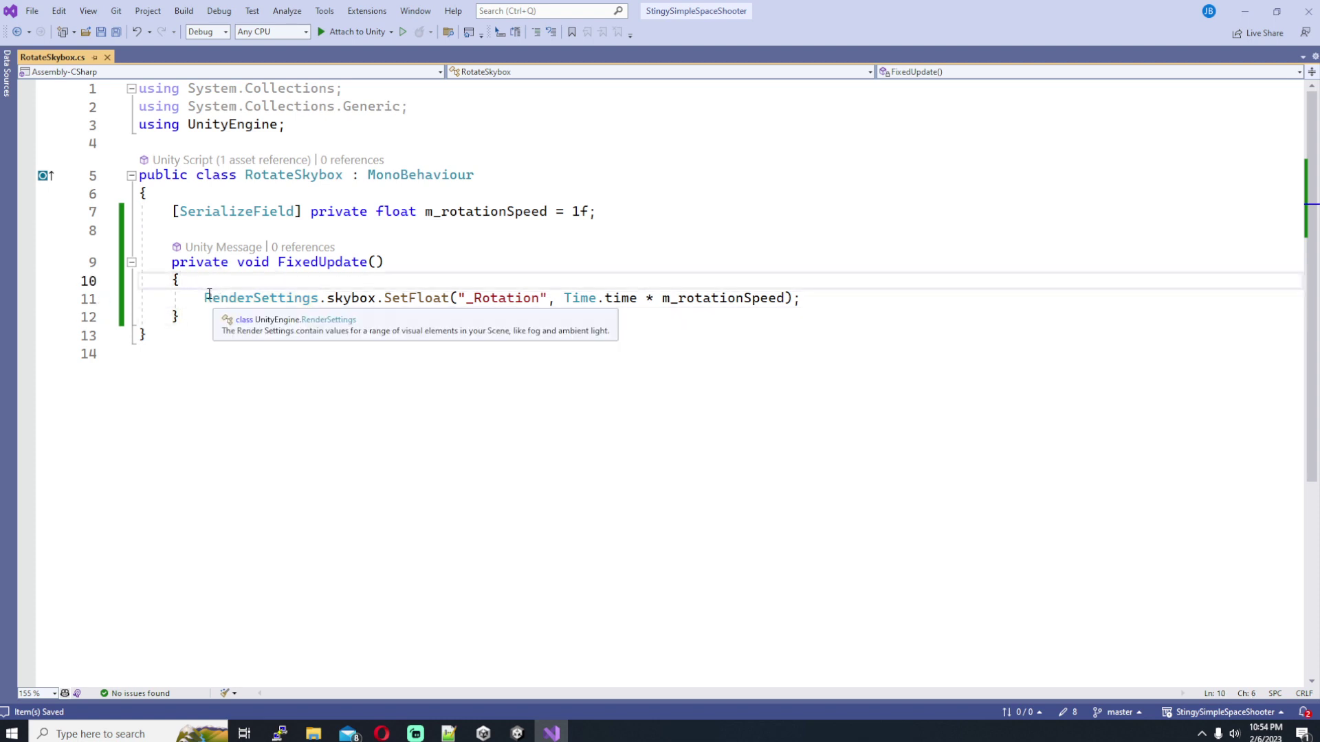
left_click(207, 298)
left_click(610, 298)
left_click(547, 284)
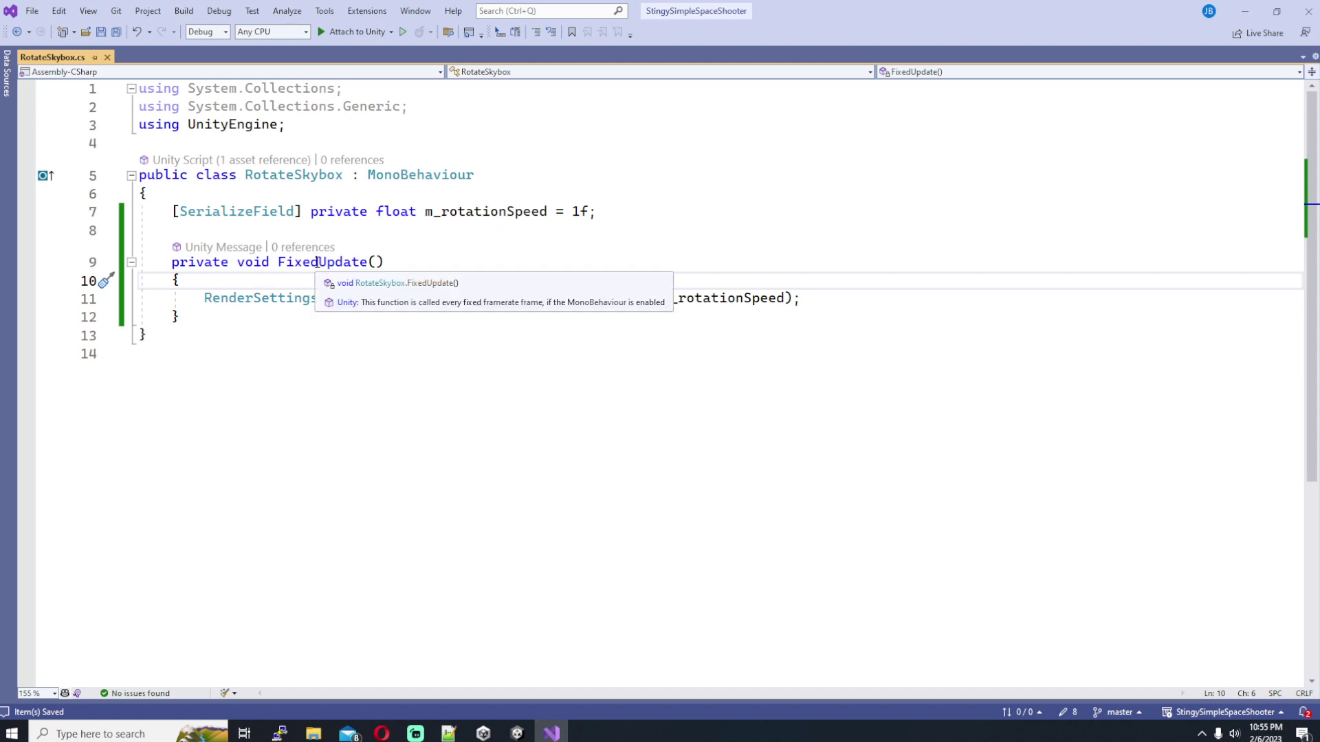
Examine the RenderSettings class and its skybox property in the FixedUpdate statement
left_click(204, 297)
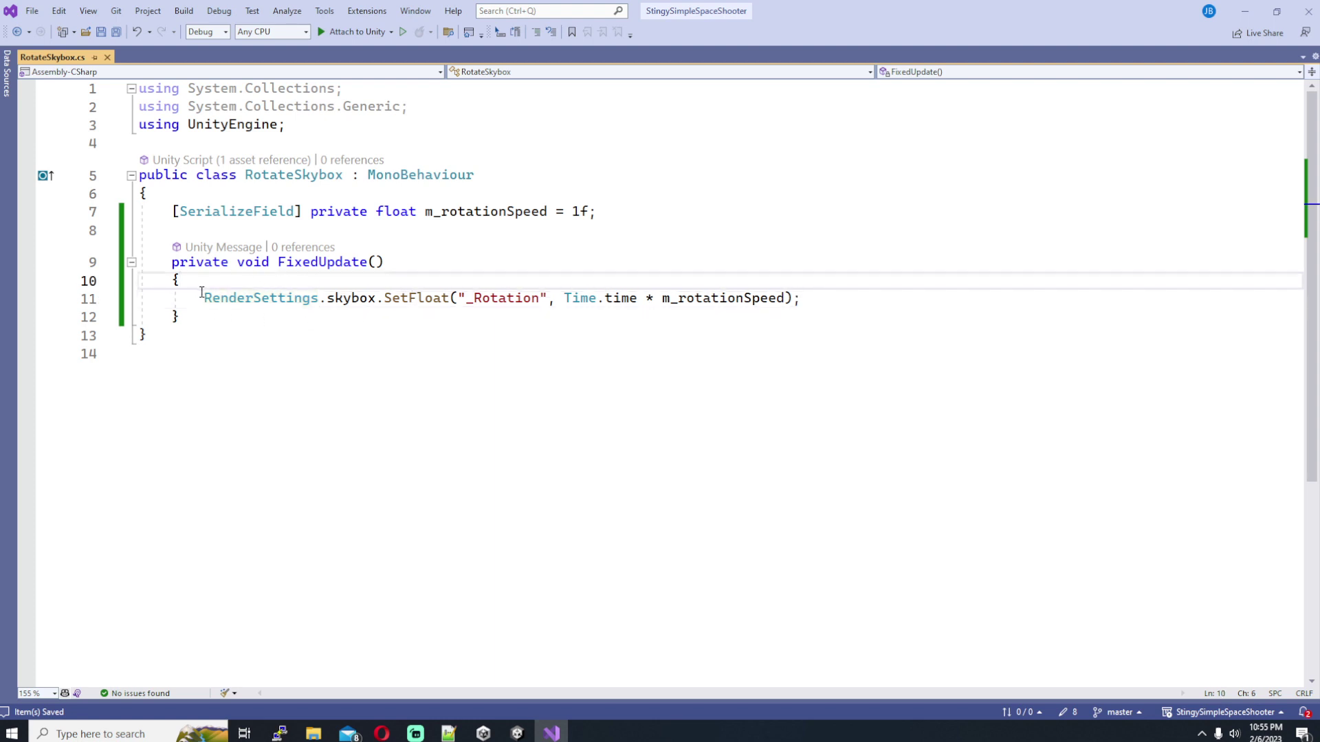
left_click_drag(204, 298, 785, 297)
left_click(814, 298)
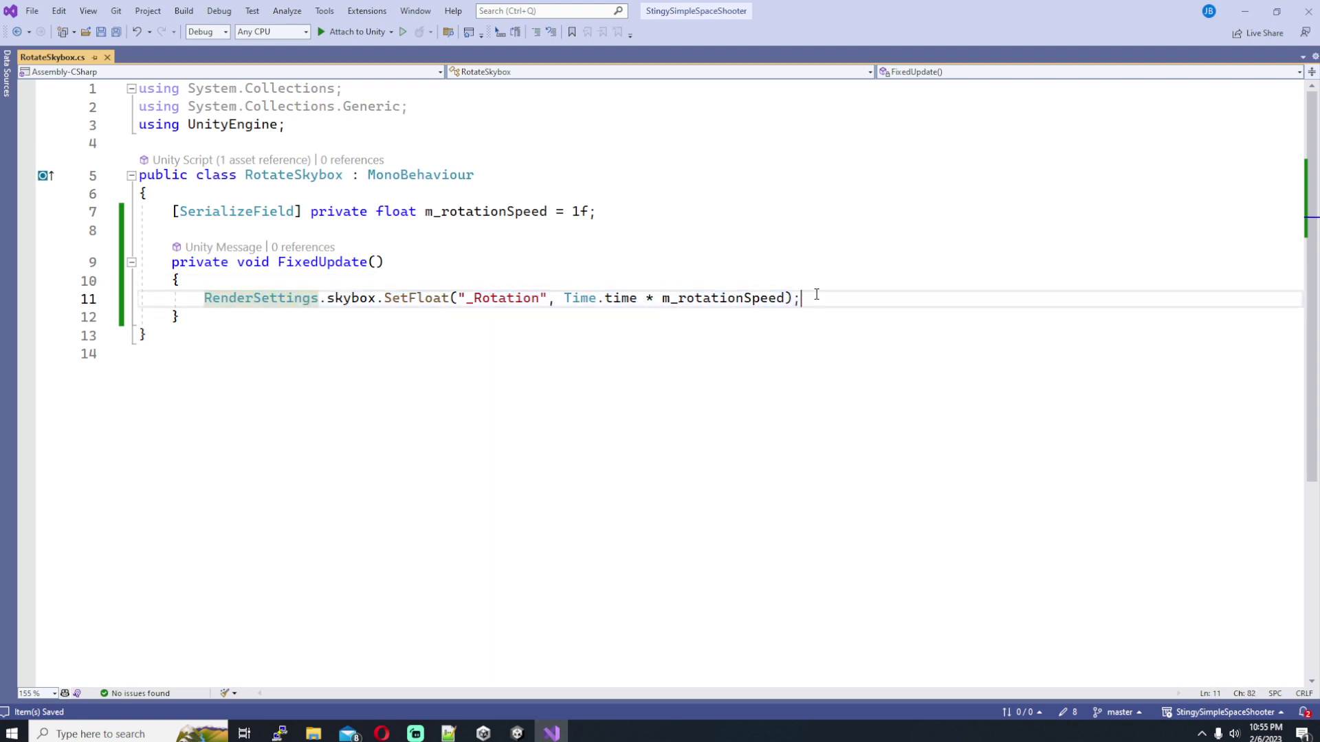
double_click(269, 298)
left_click(251, 298)
mouse_move(241, 296)
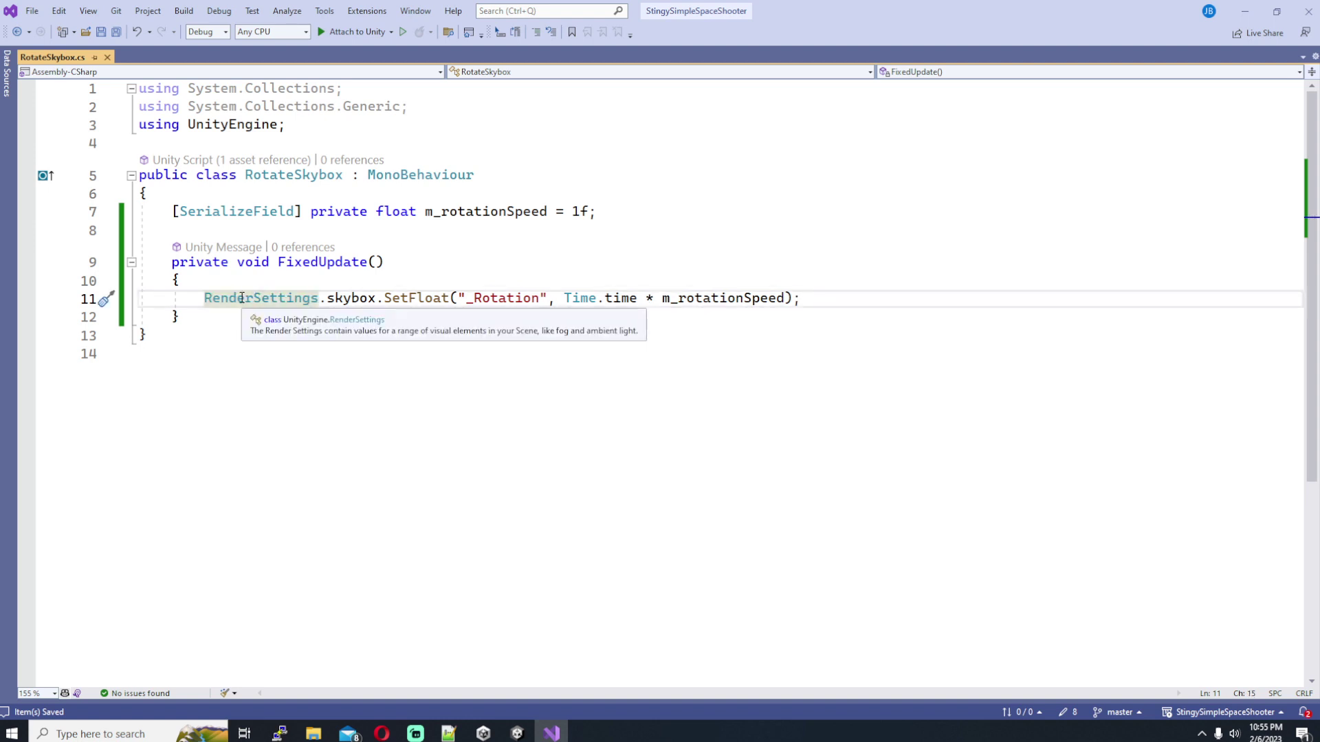
double_click(216, 301)
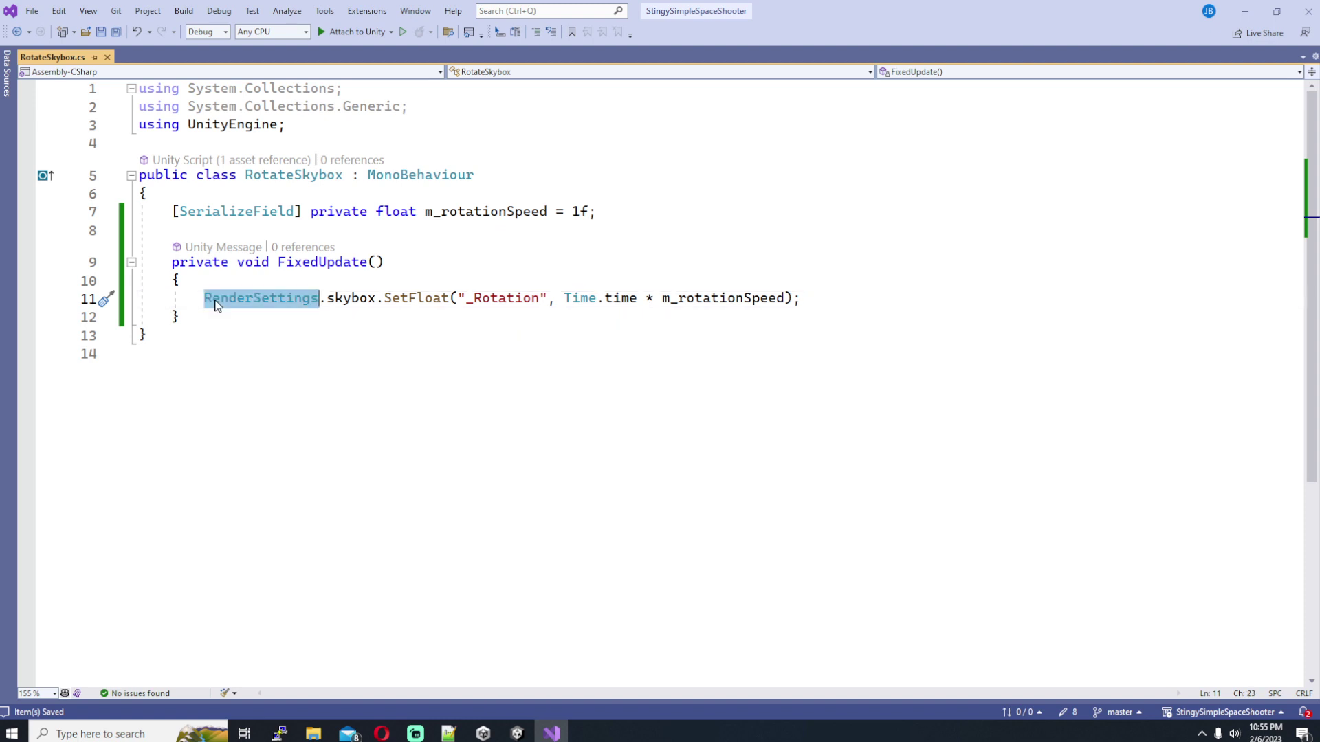
left_click(283, 298)
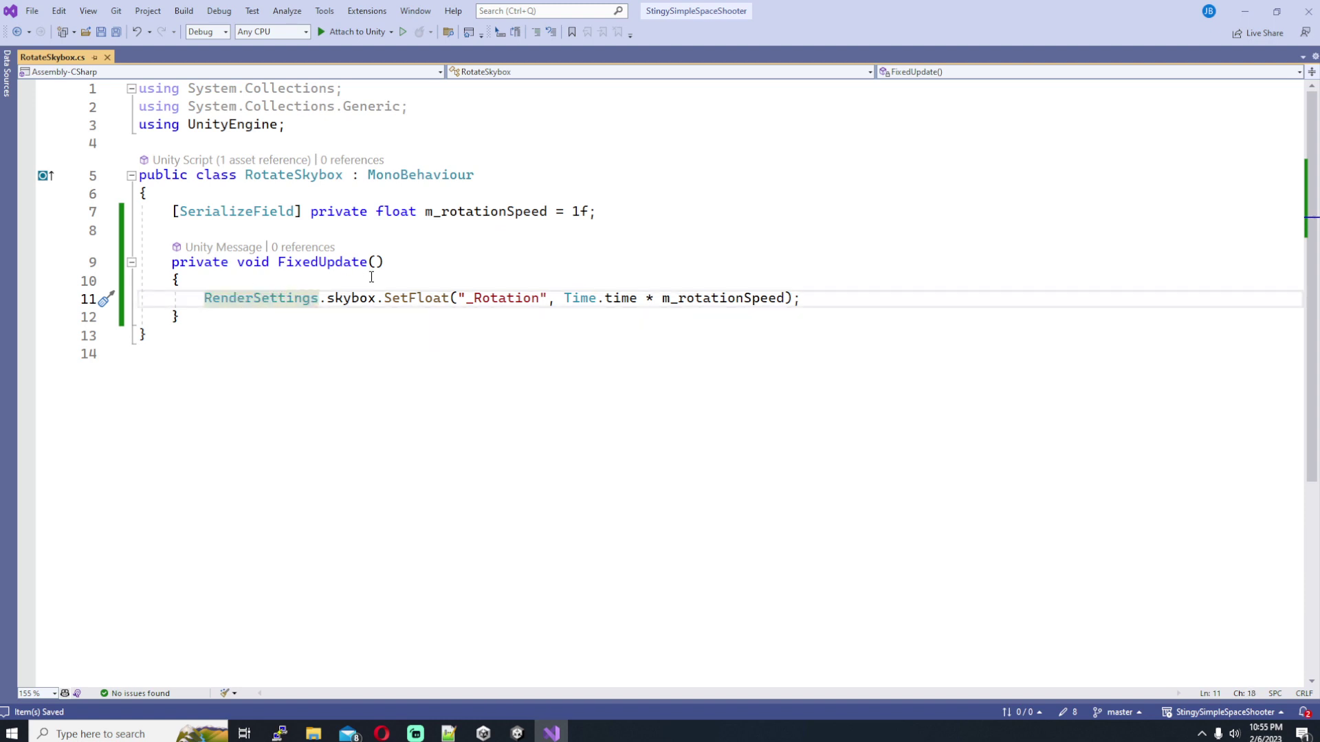
double_click(354, 297)
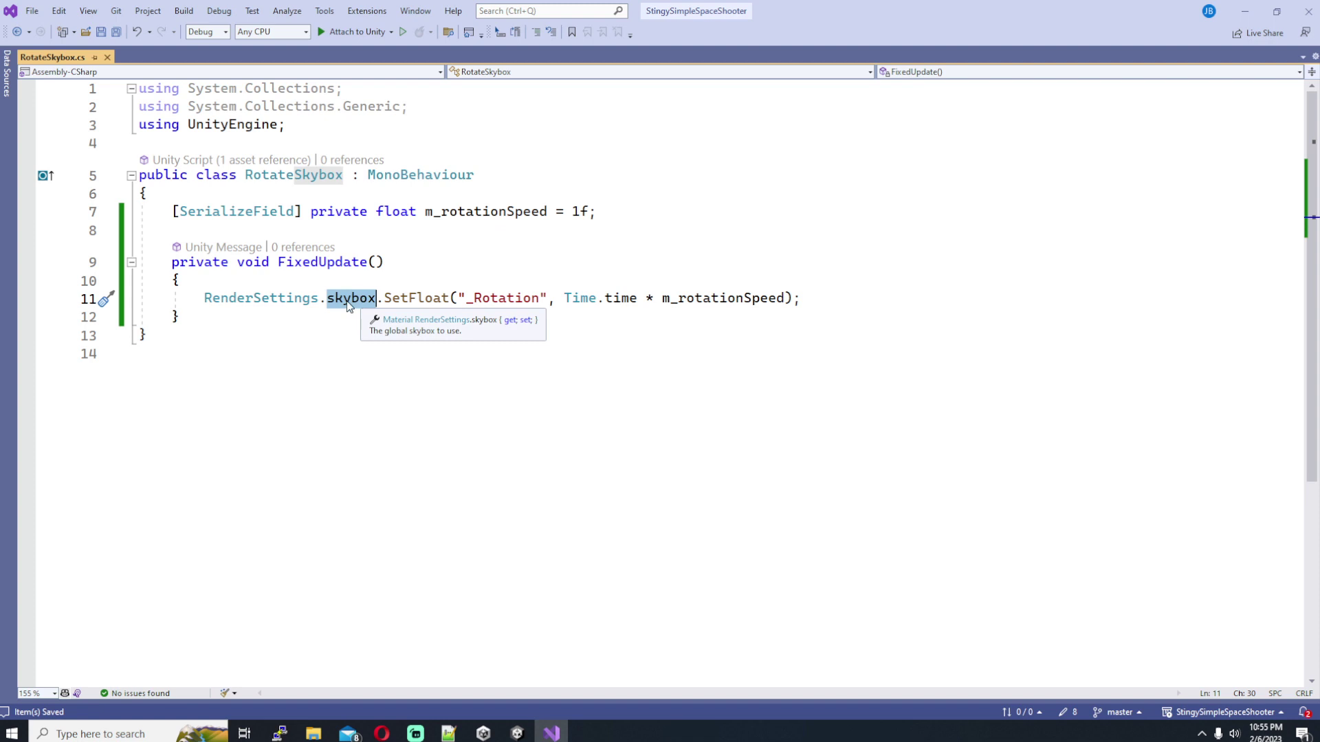
left_click(359, 298)
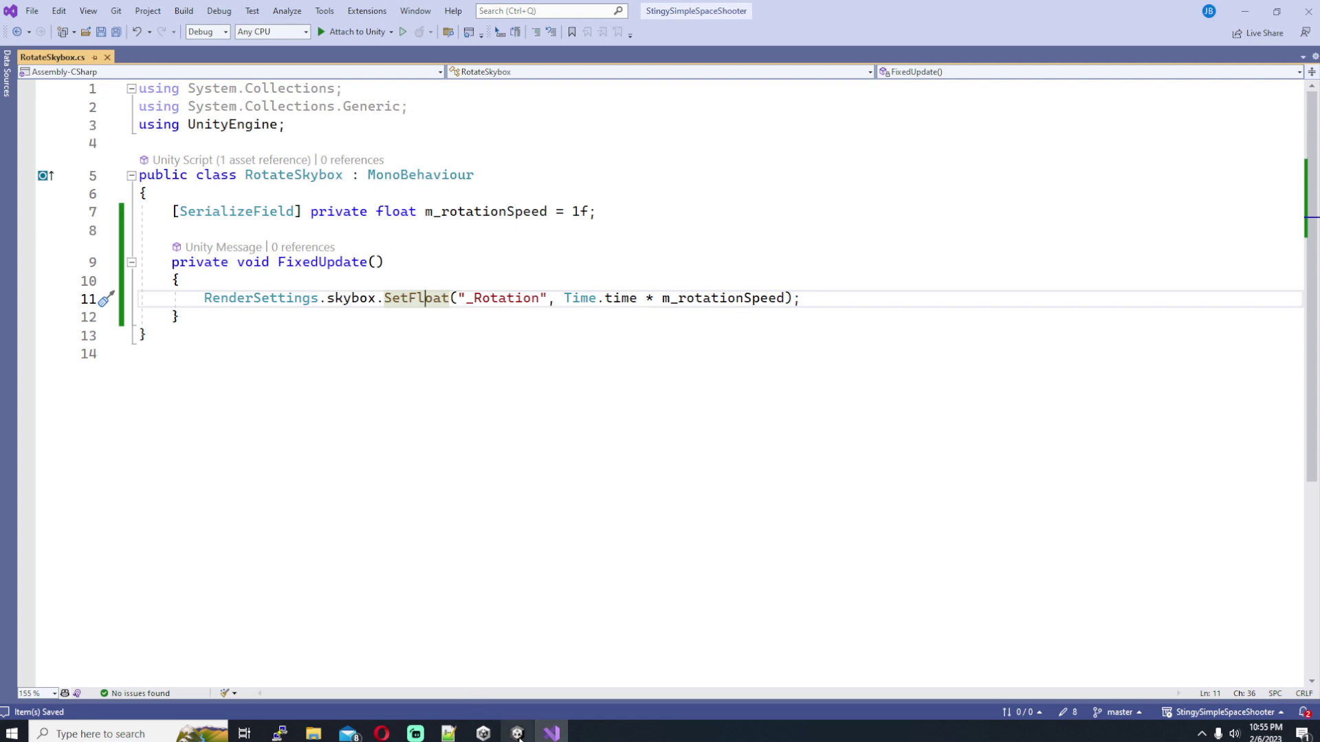
Switch to Unity and inspect the Rotation property of the StarryNightSkybox material in the Materials folder
key("alt+Tab")
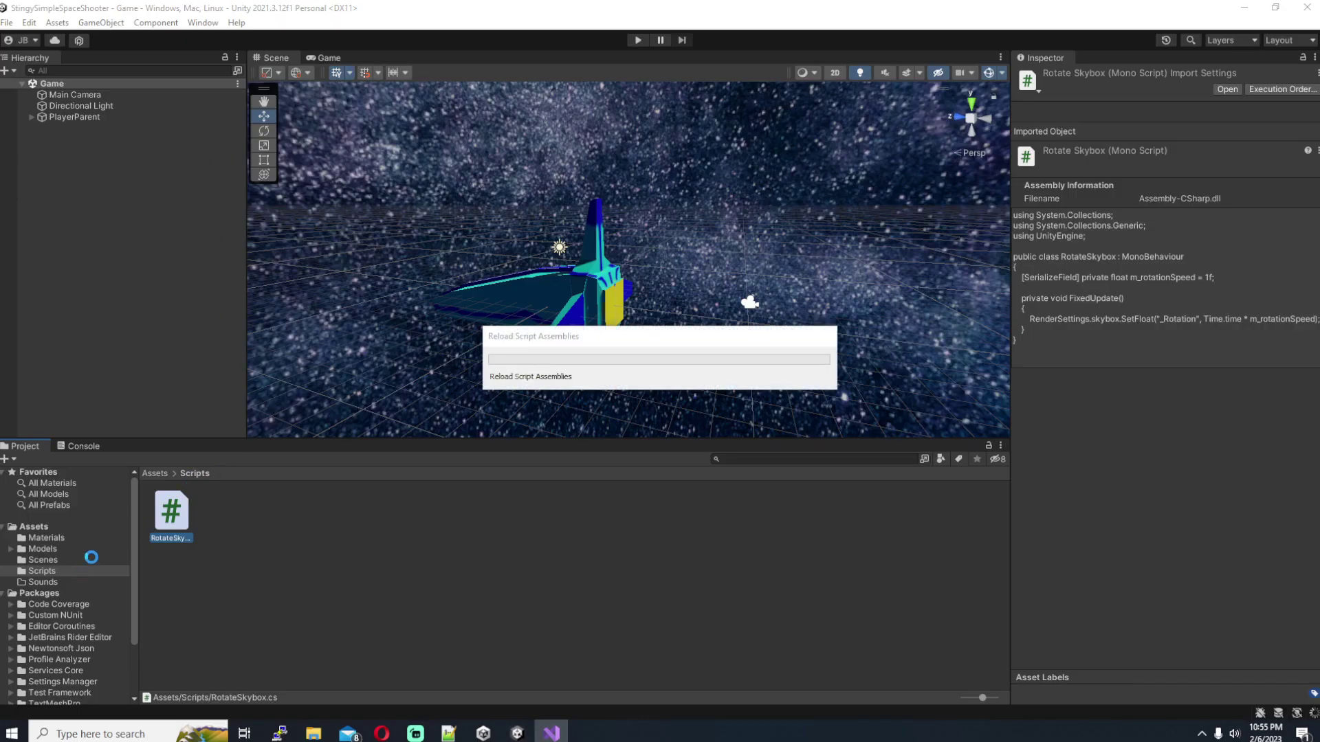
left_click(58, 539)
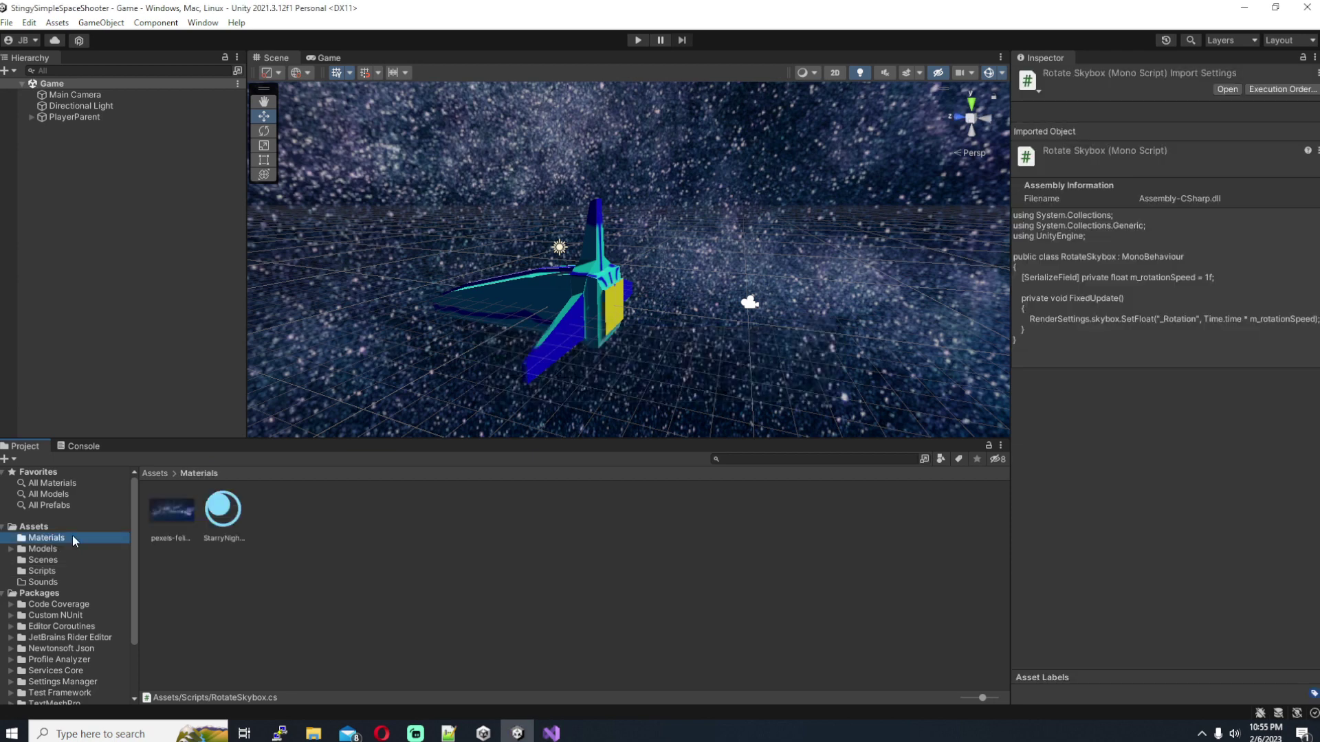
left_click(164, 511)
left_click(242, 501)
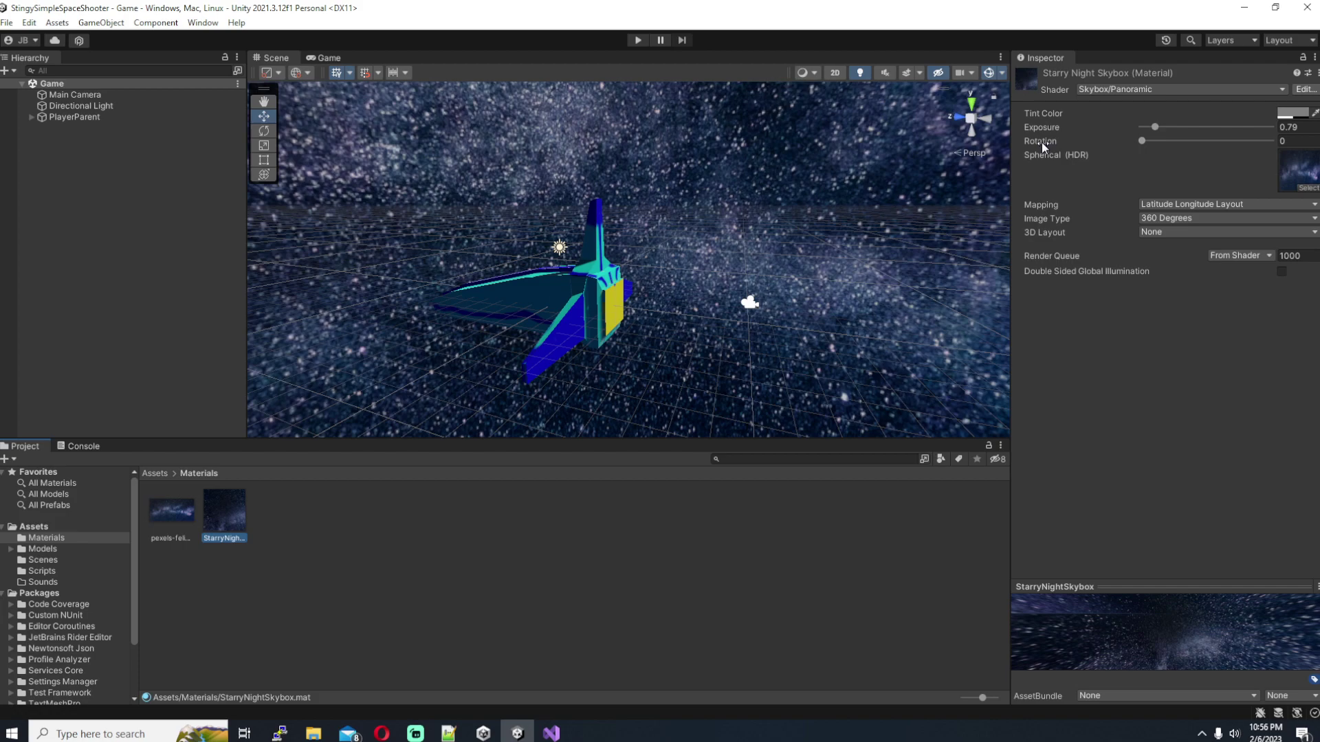
mouse_move(1049, 140)
left_mouse_down()
mouse_move(1235, 143)
mouse_move(81, 147)
mouse_move(1077, 163)
mouse_move(1064, 146)
mouse_move(1230, 145)
mouse_move(1046, 144)
left_mouse_up()
Switch back to Visual Studio and examine the SetFloat method with its "_Rotation" property name
left_click(551, 733)
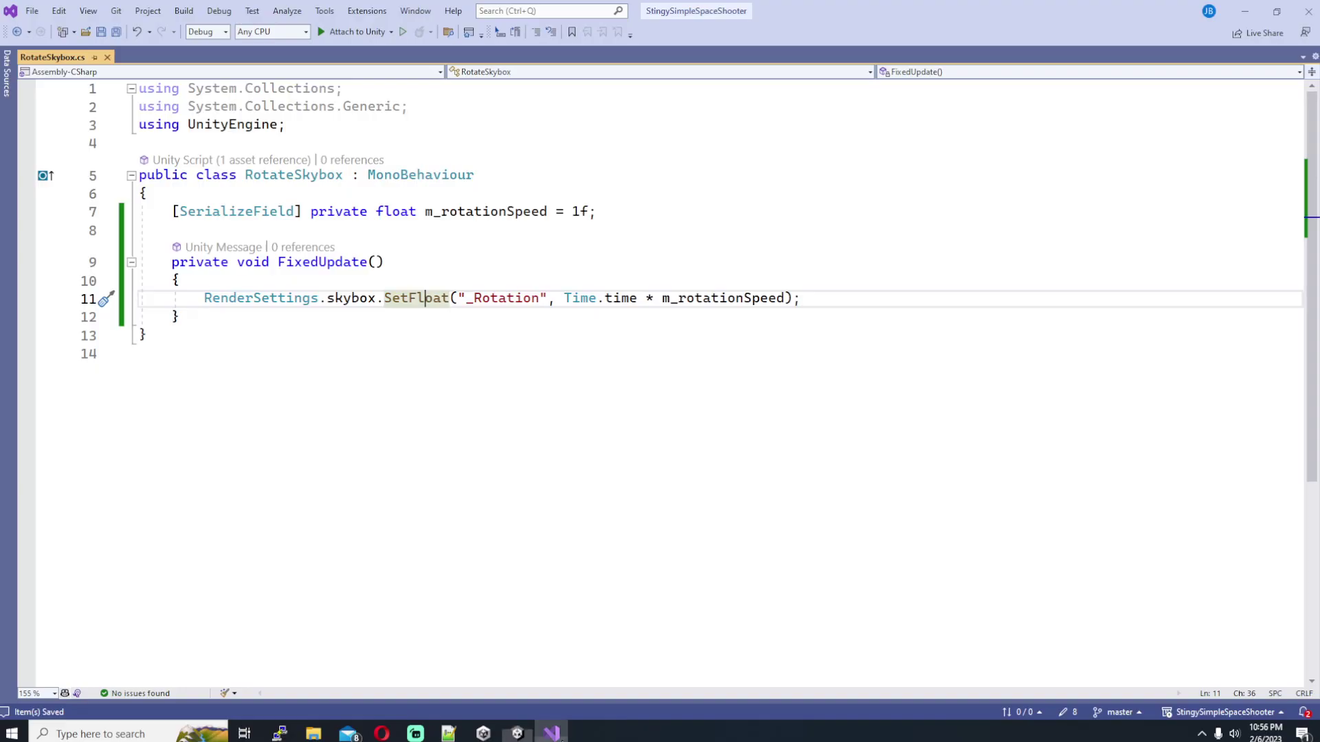
left_click(404, 297)
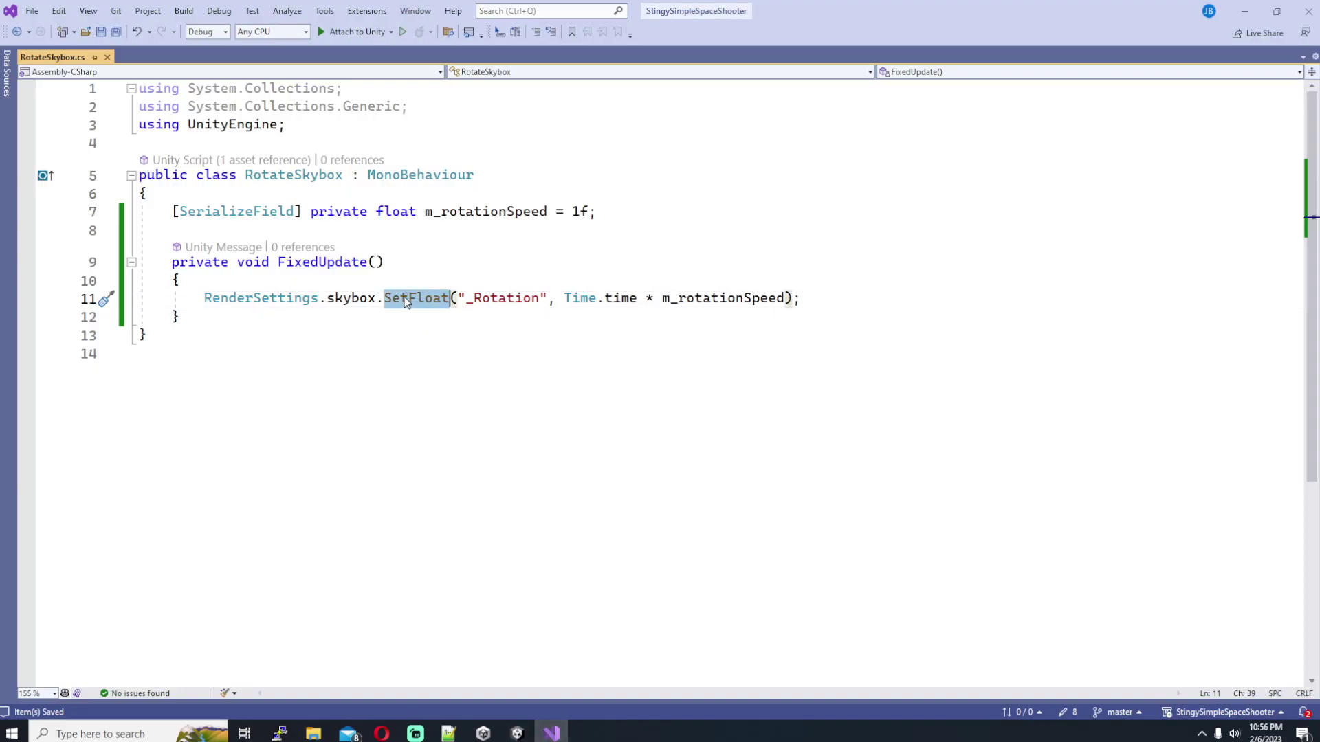
double_click(404, 297)
left_click(417, 298)
double_click(507, 299)
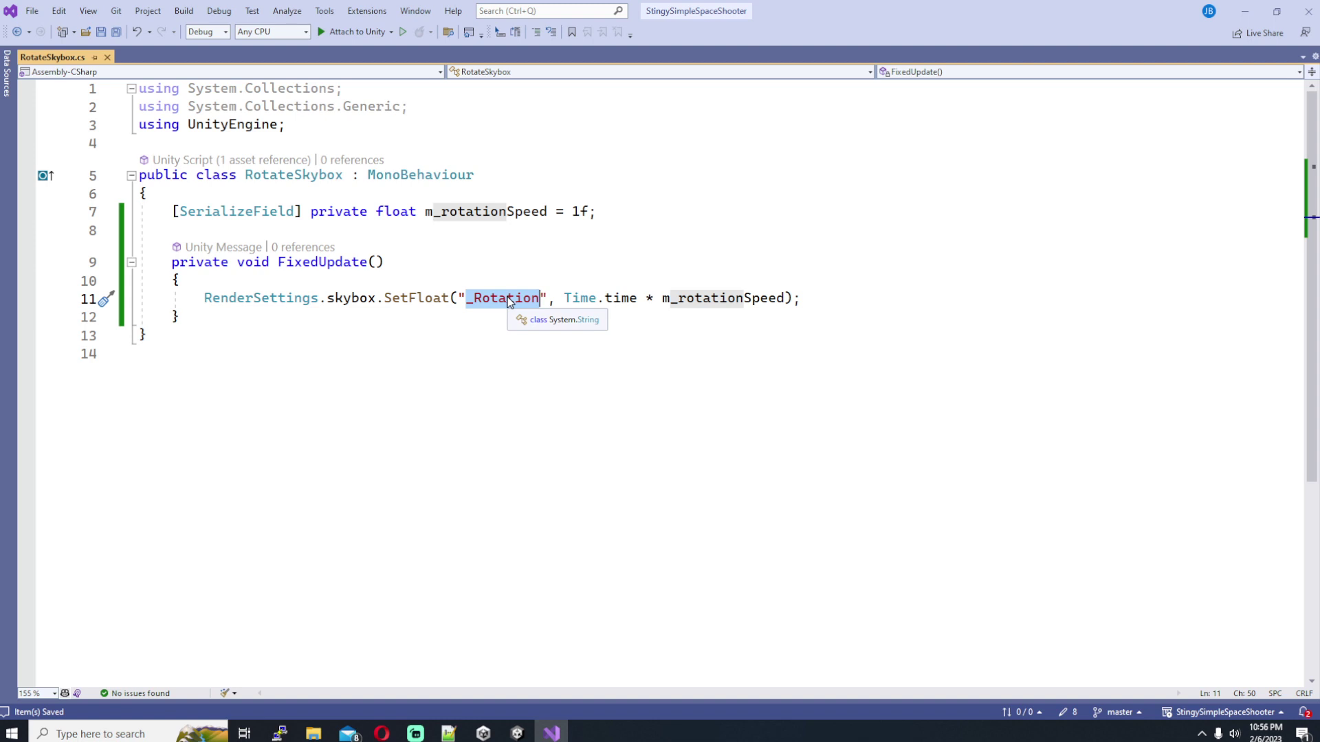
left_click(508, 300)
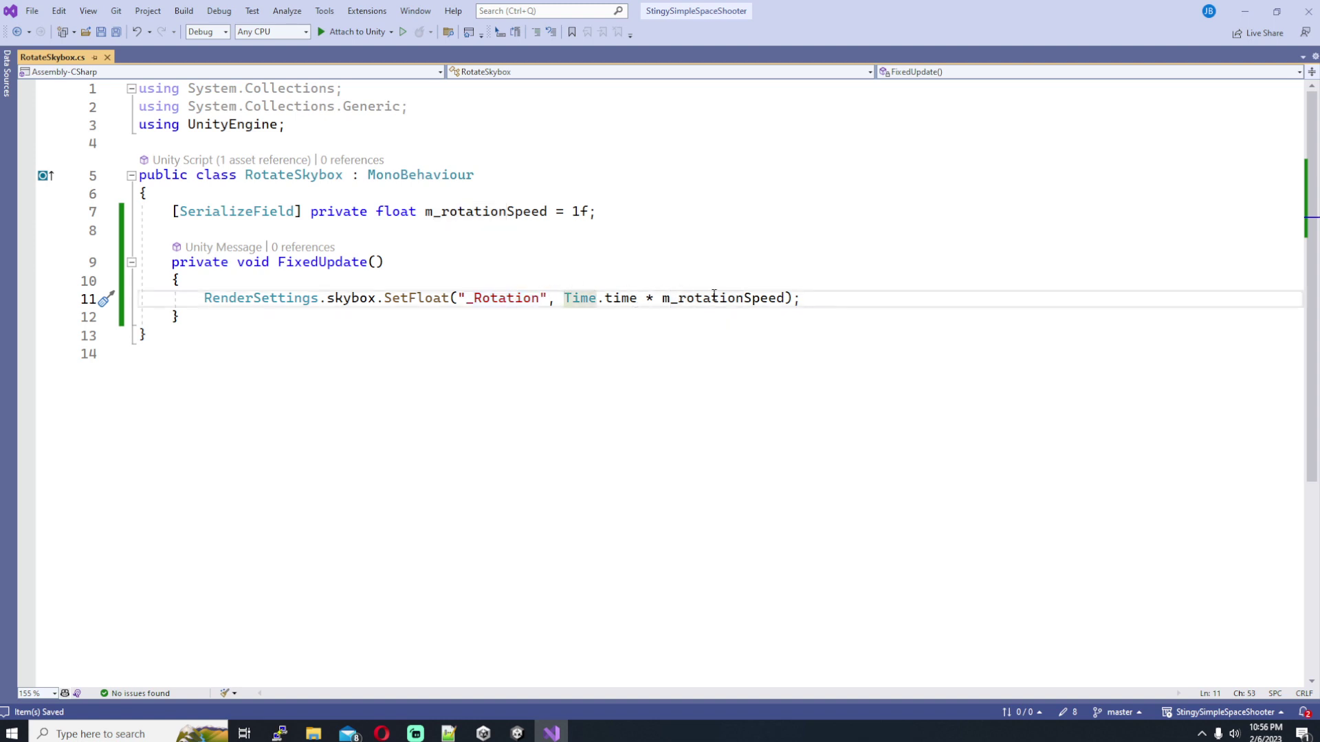
Examine the Time.time * m_rotationSpeed expression passed as the rotation value
left_click(756, 298)
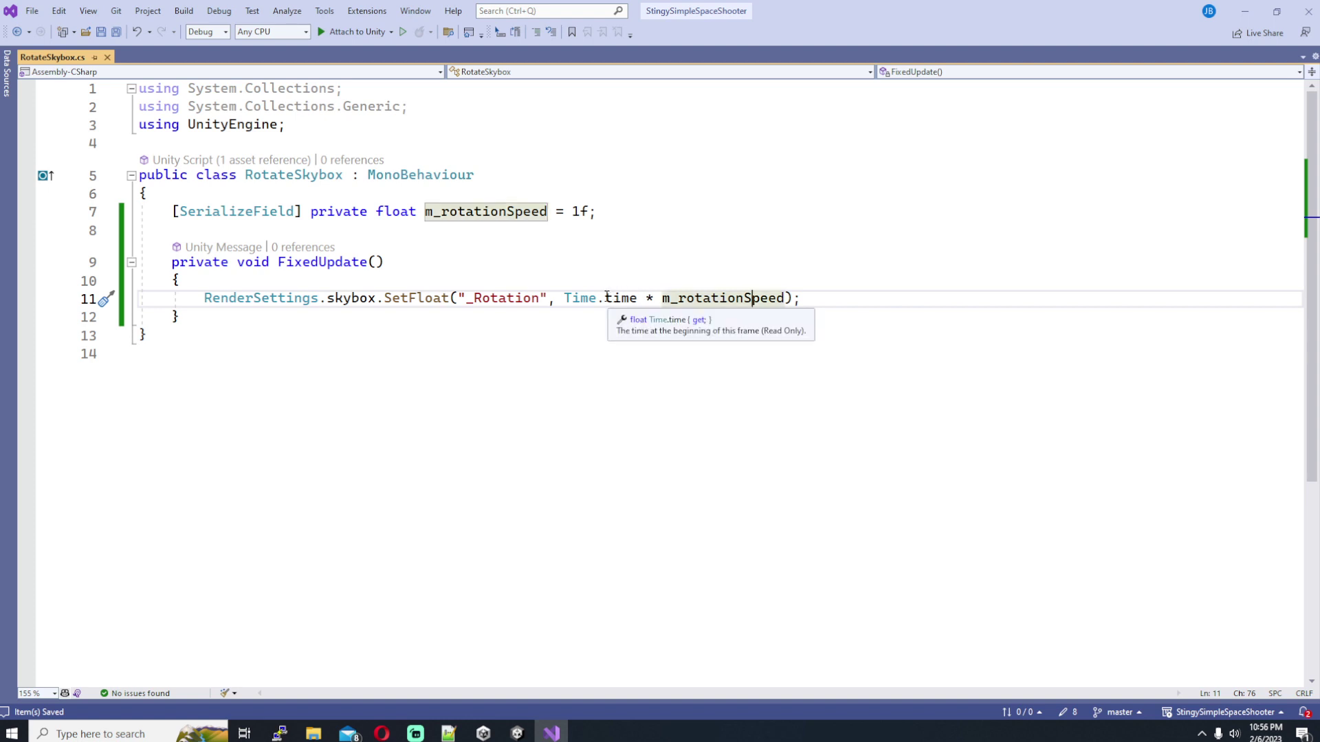
left_click(567, 297)
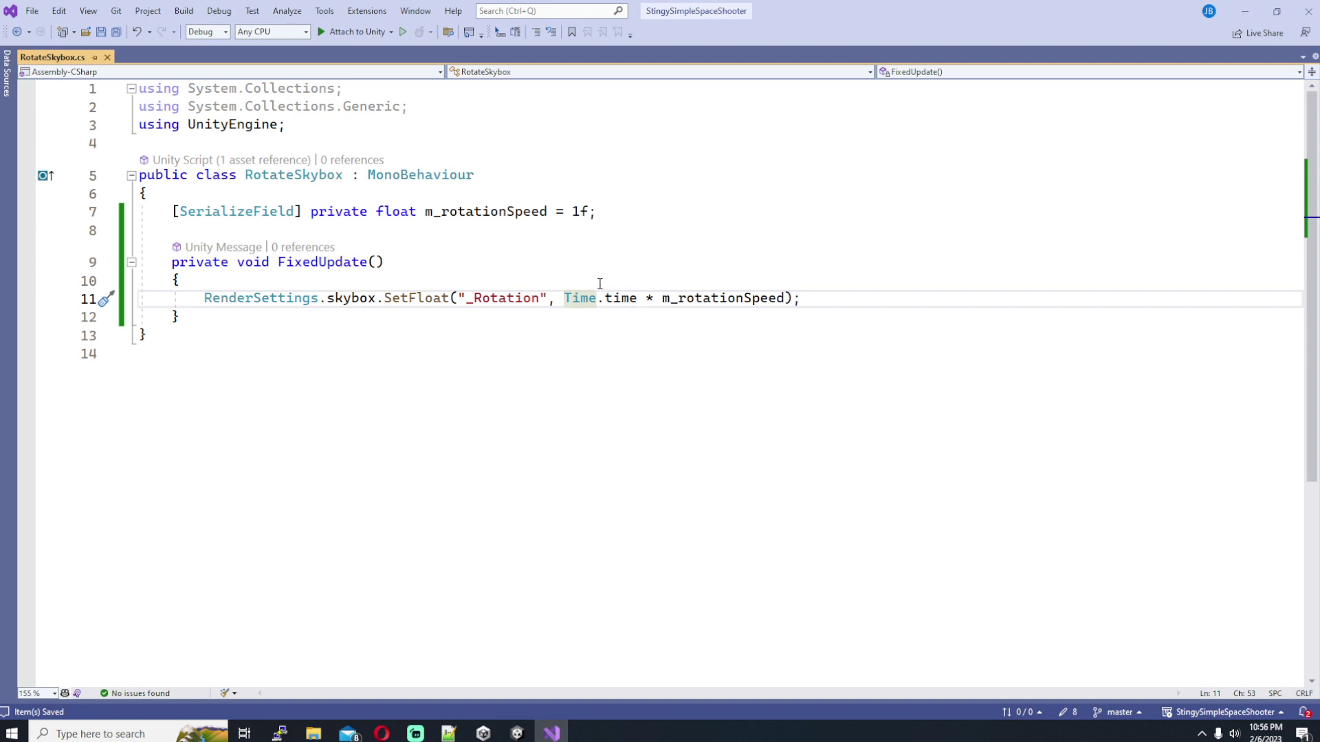
left_click(656, 297)
left_click_drag(662, 297, 783, 301)
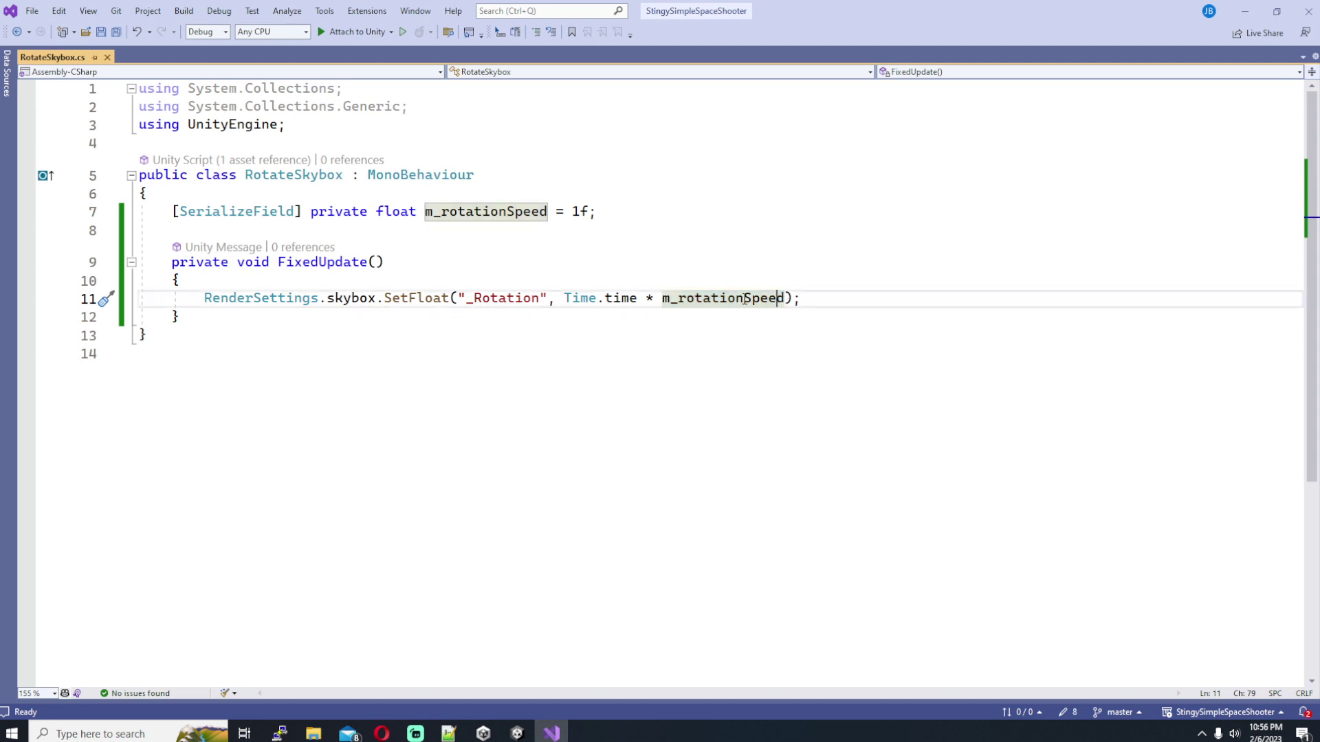
Review the rotation statement in FixedUpdate and save the RotateSkybox script
left_click(799, 298)
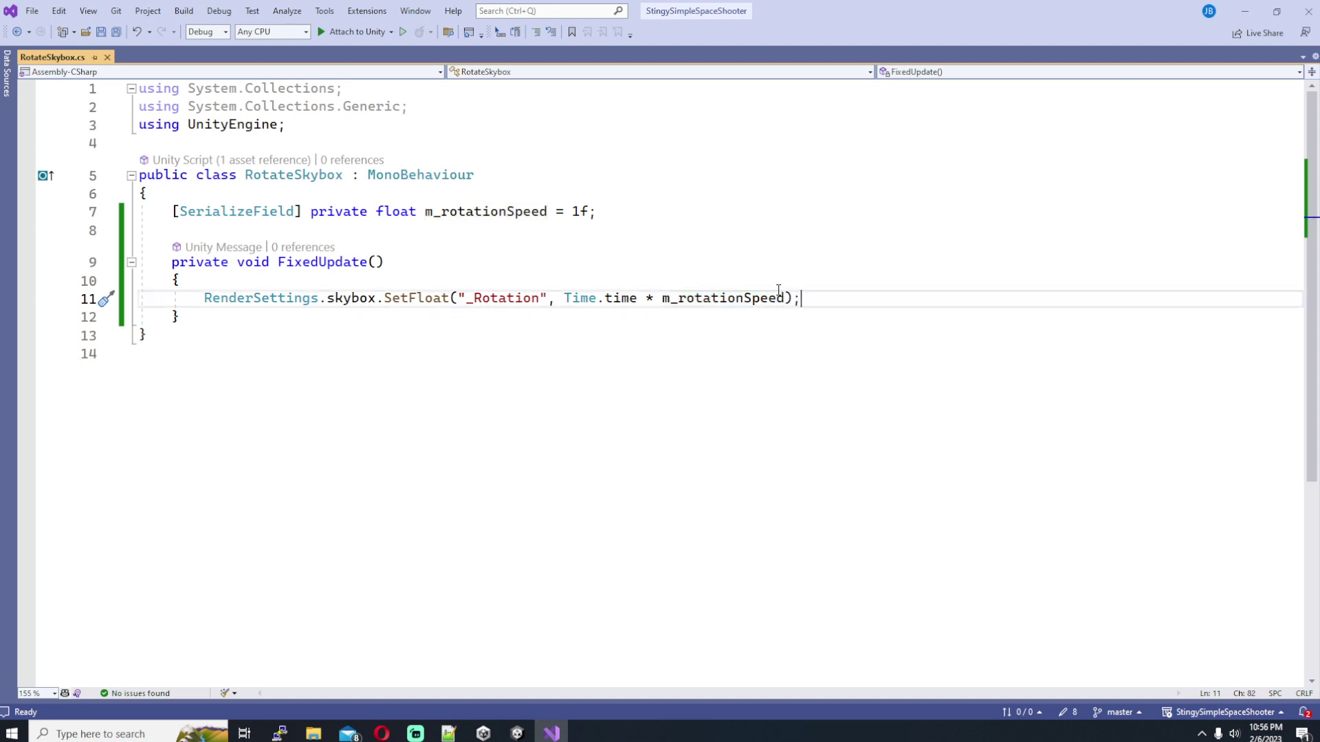
left_click(438, 264)
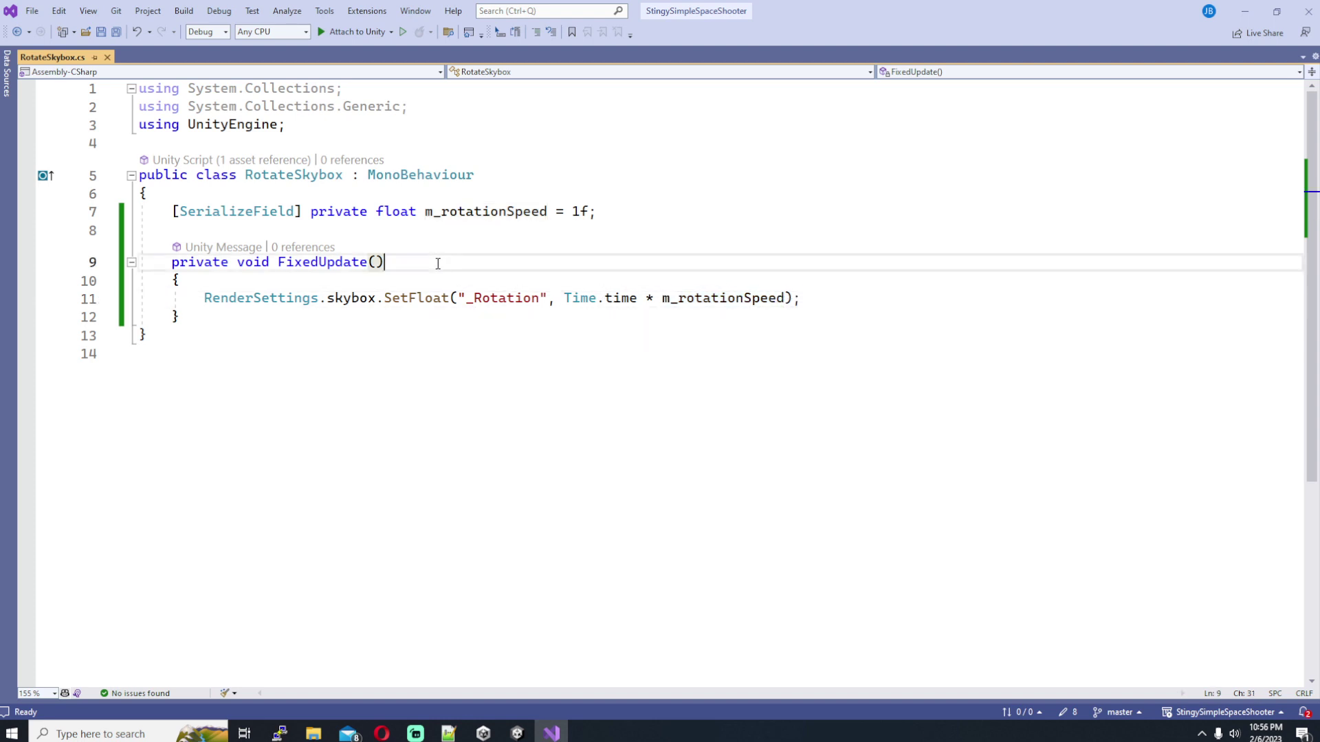
key("ctrl+s")
left_click(344, 232)
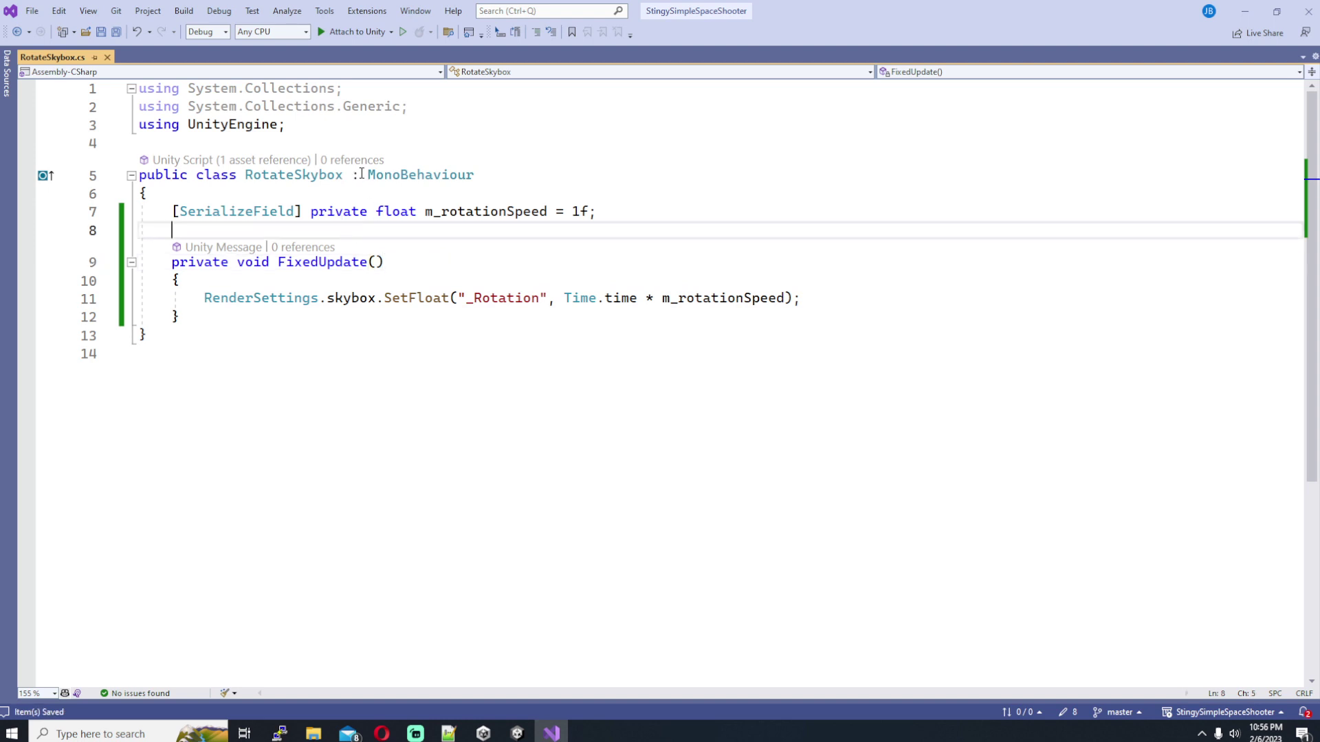
Switch to Unity, check the Main Camera's Rotate Skybox component and show the scene in the Game view
left_click(516, 734)
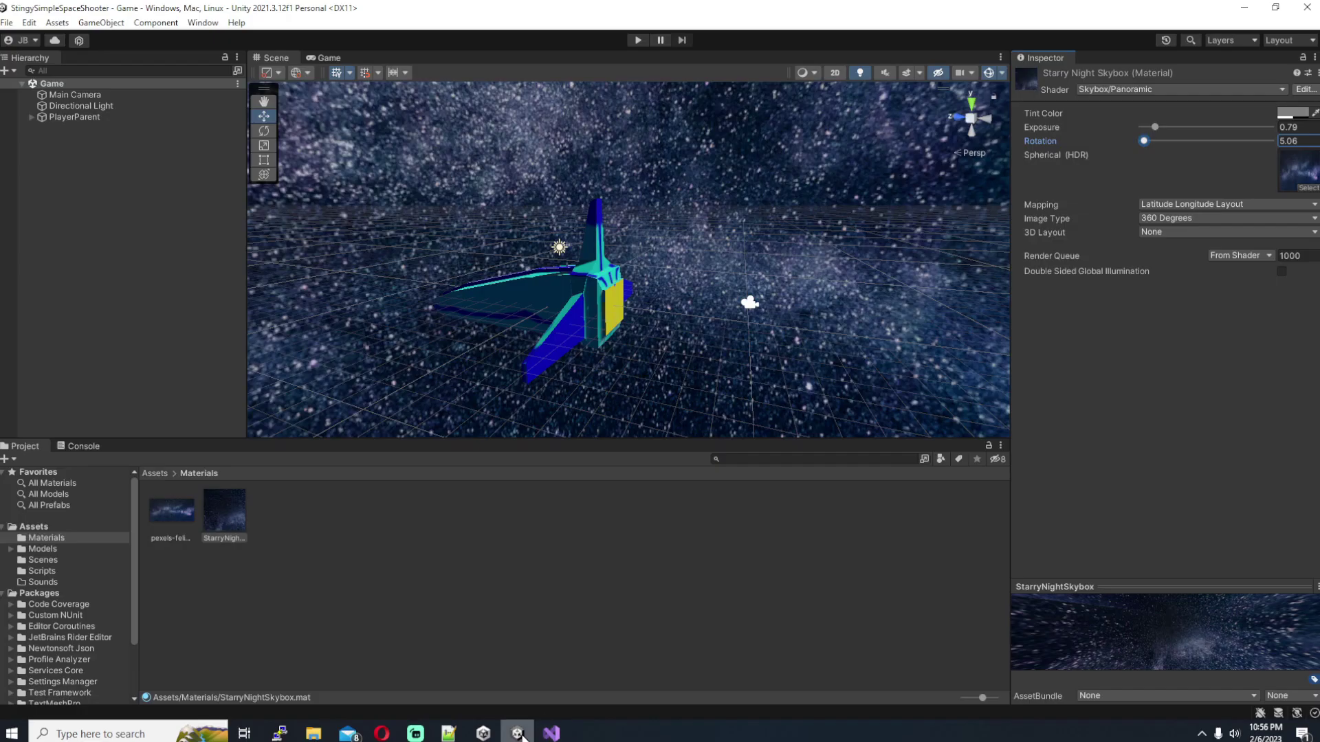
left_click(96, 95)
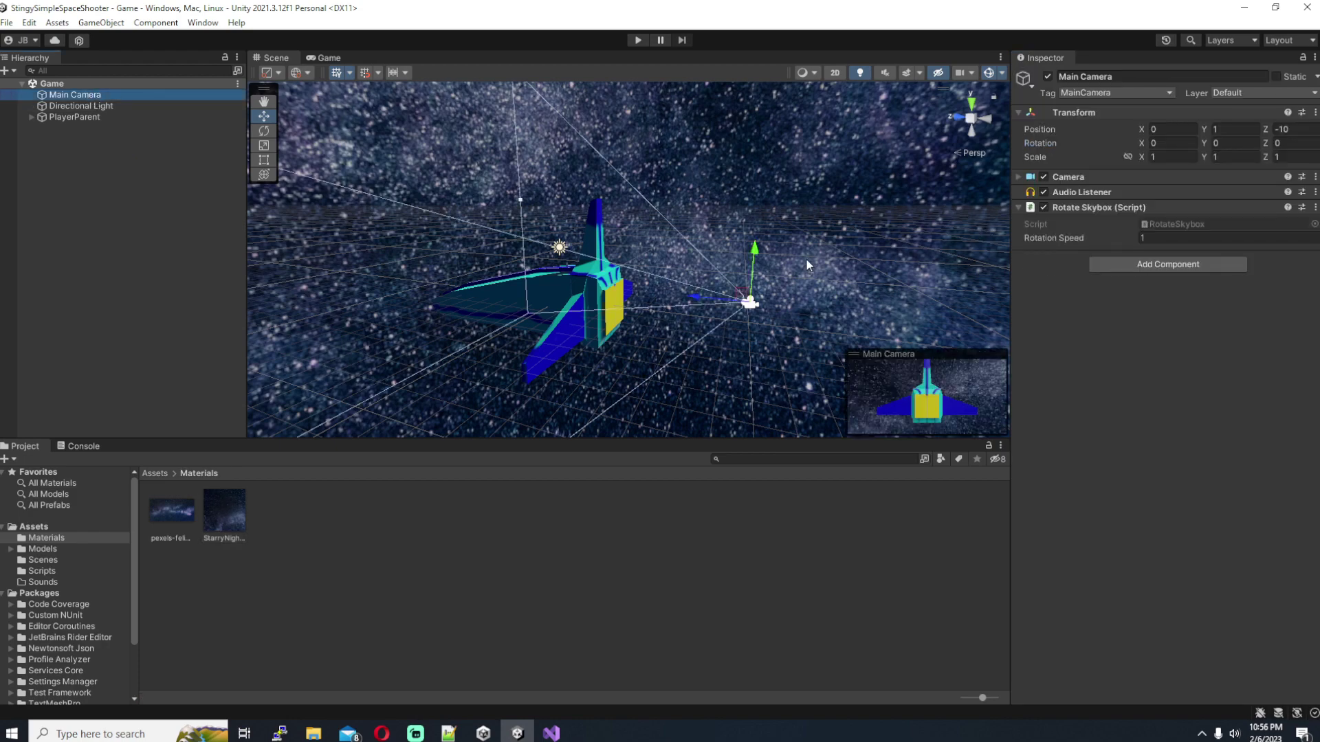
middle_click_drag(808, 262, 742, 279)
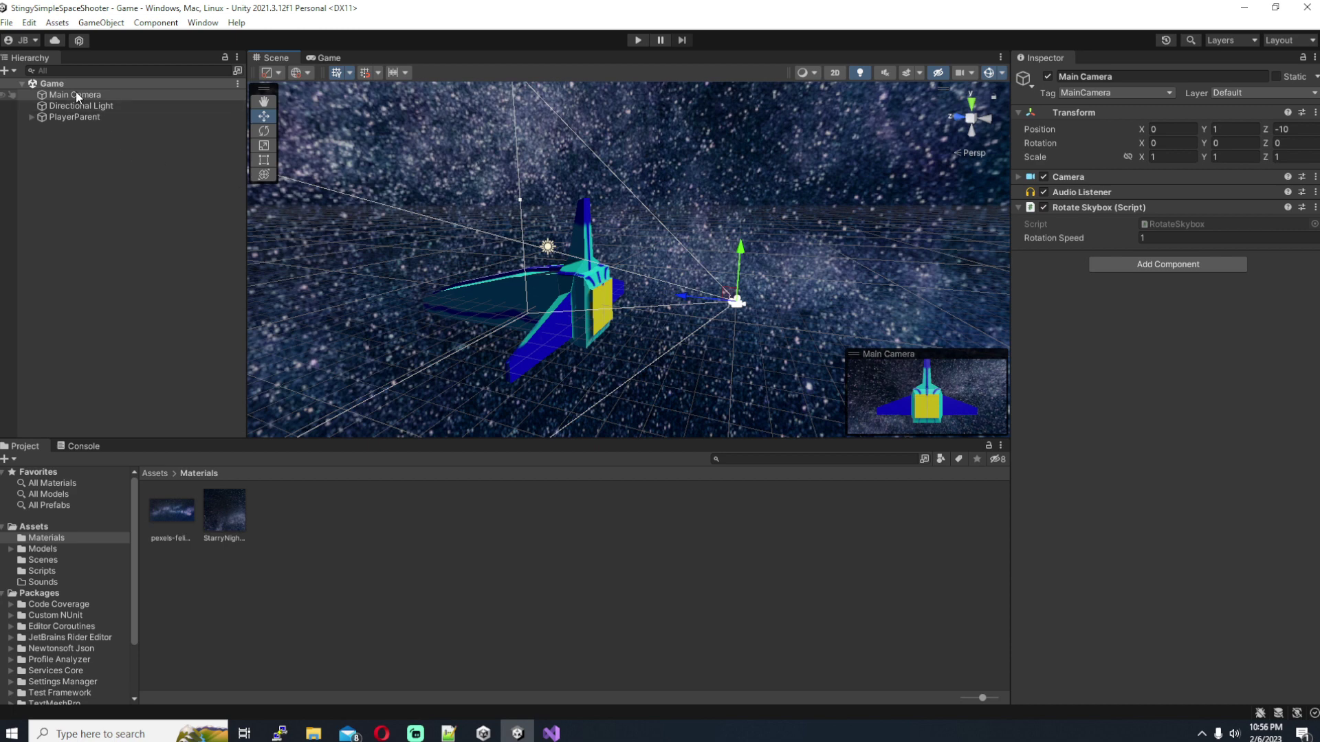
left_click(323, 56)
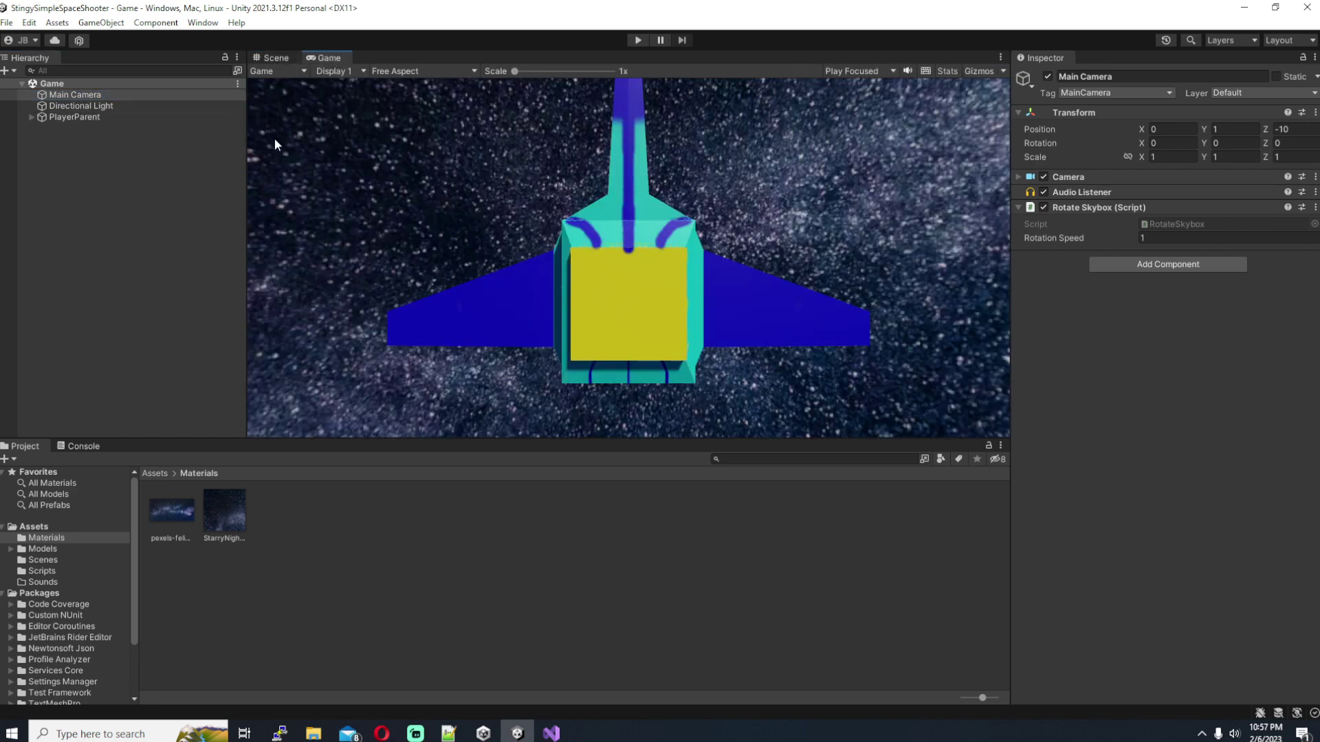
Set the PlayerParent object's Z position to 30, trying 25 first
left_click(81, 117)
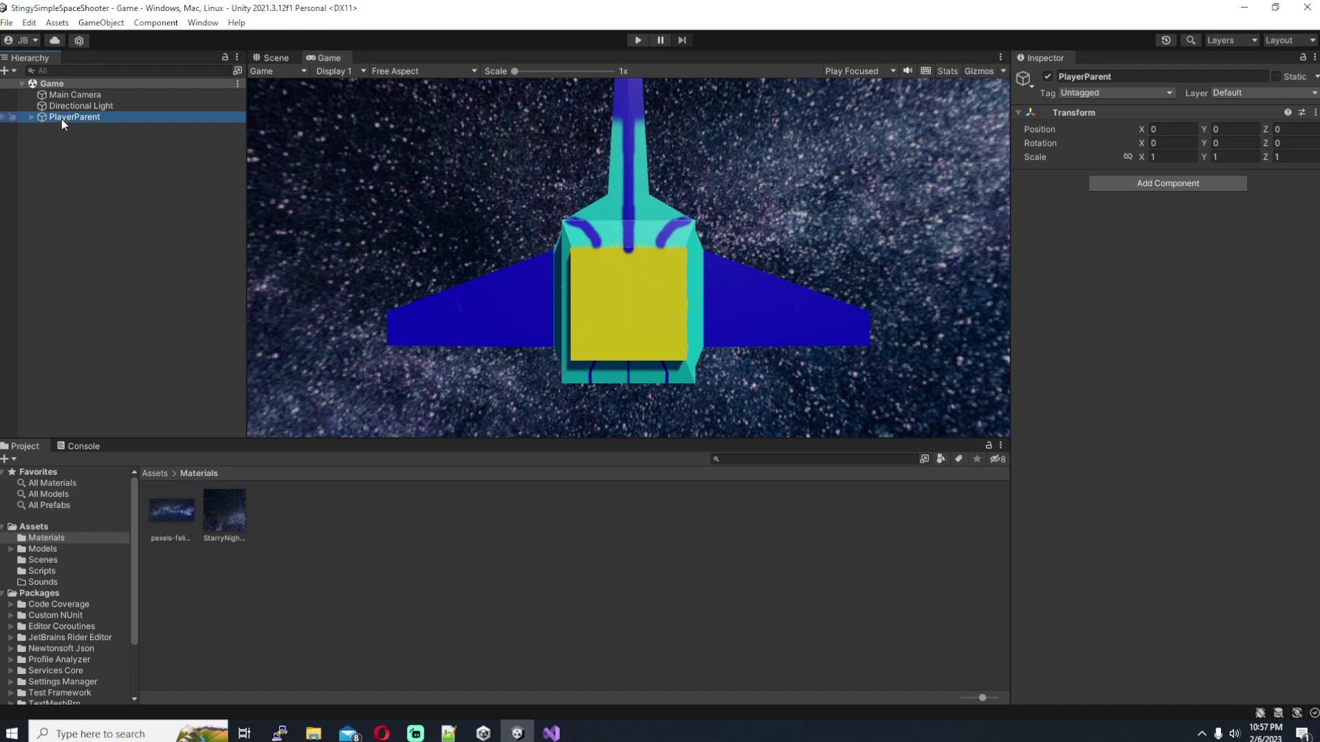
key("Up")
key("Down")
left_click(1291, 128)
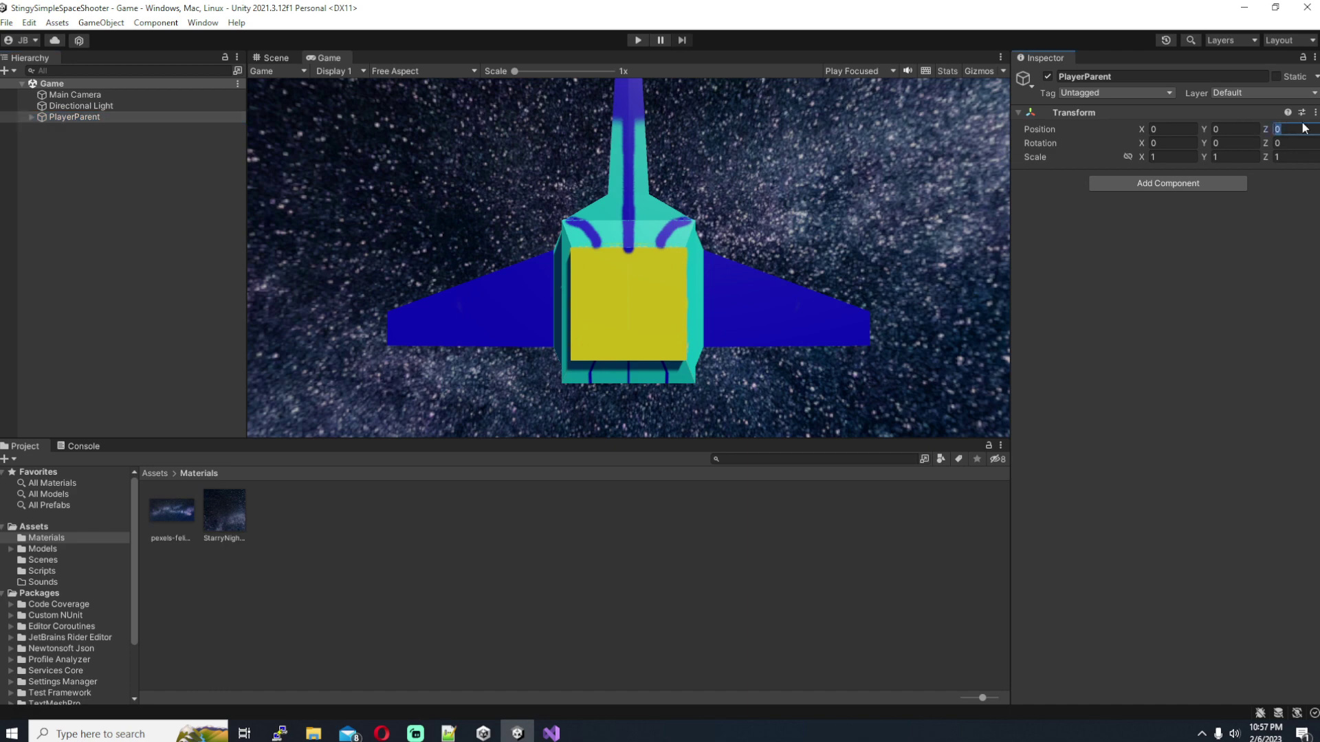
type("25")
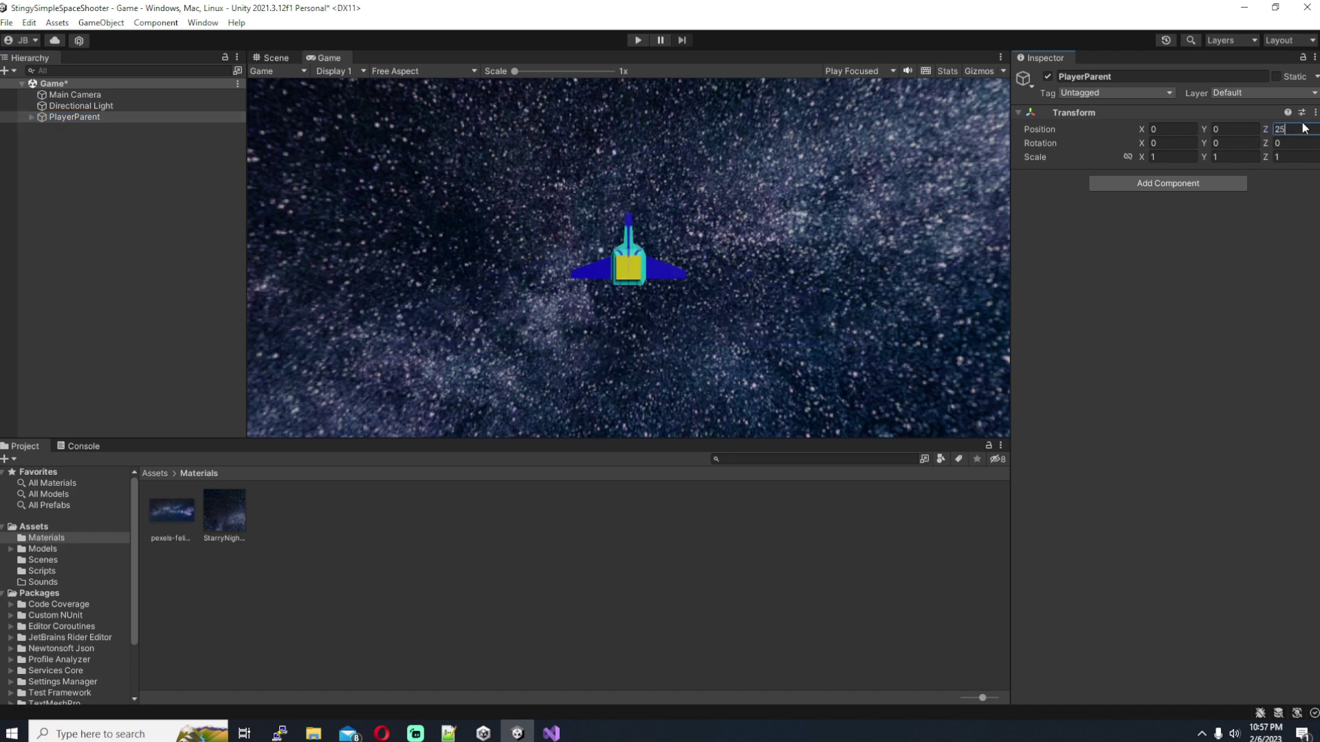
key("BackSpace")
key("BackSpace")
type("30")
Set PlayerParent's X position to -34 and its Y rotation to 90
left_click_drag(1145, 127, 766, 141)
left_click(1191, 128)
type("-34")
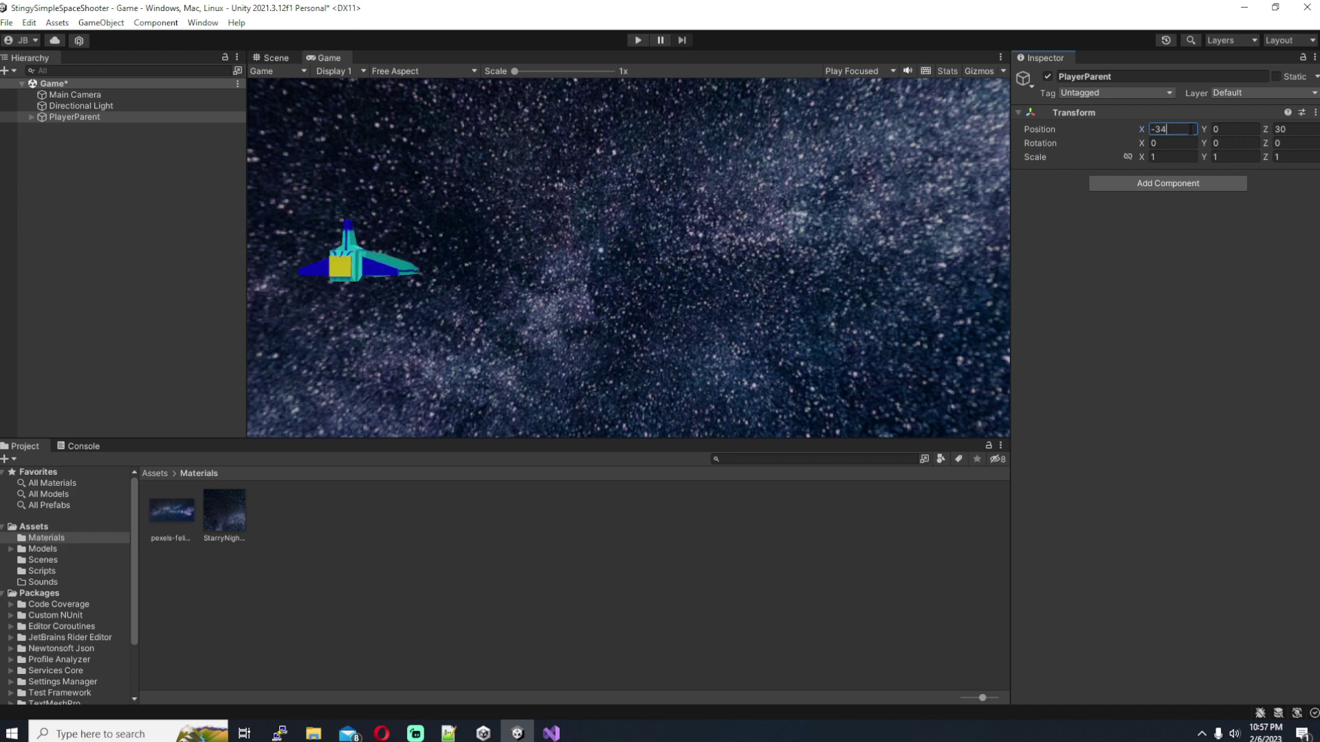
left_click(1230, 143)
type("90")
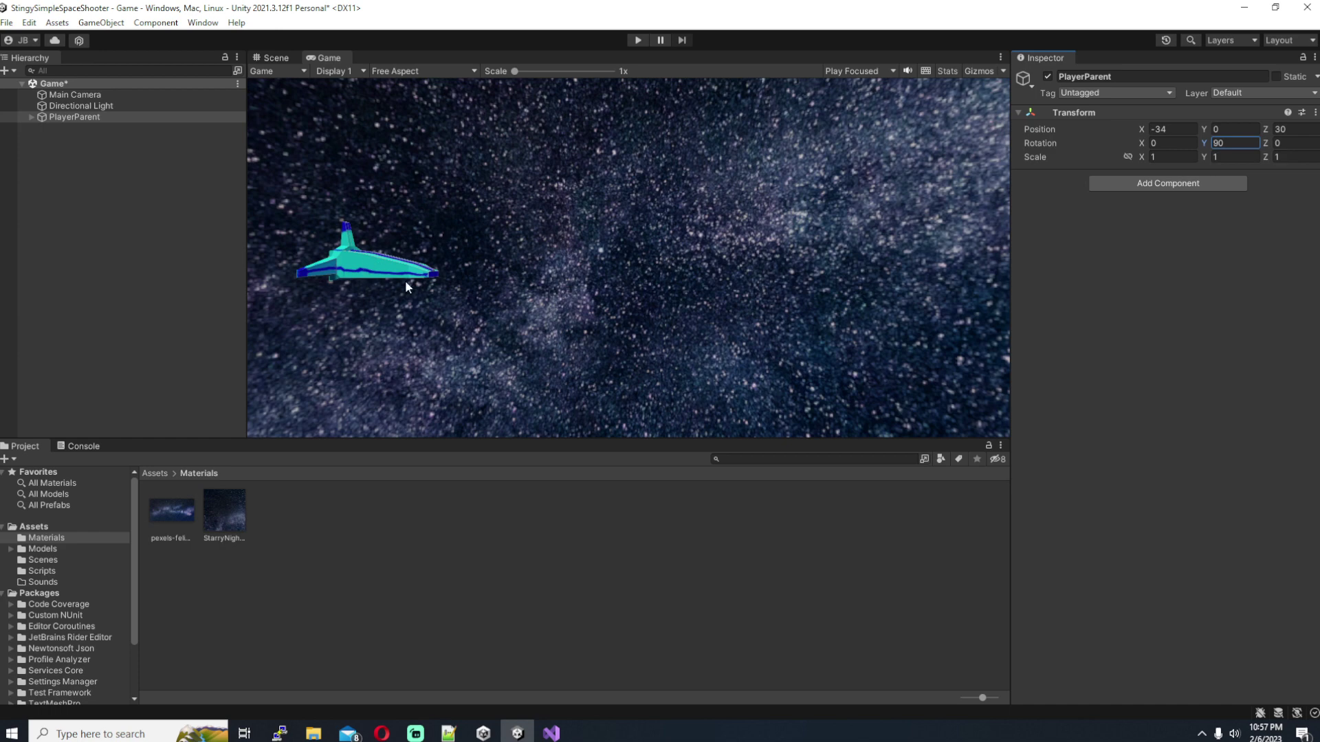
Set PlayerParent's position to X -60, Y 0 and Z 50, and save the scene
left_click(1304, 129)
type("50")
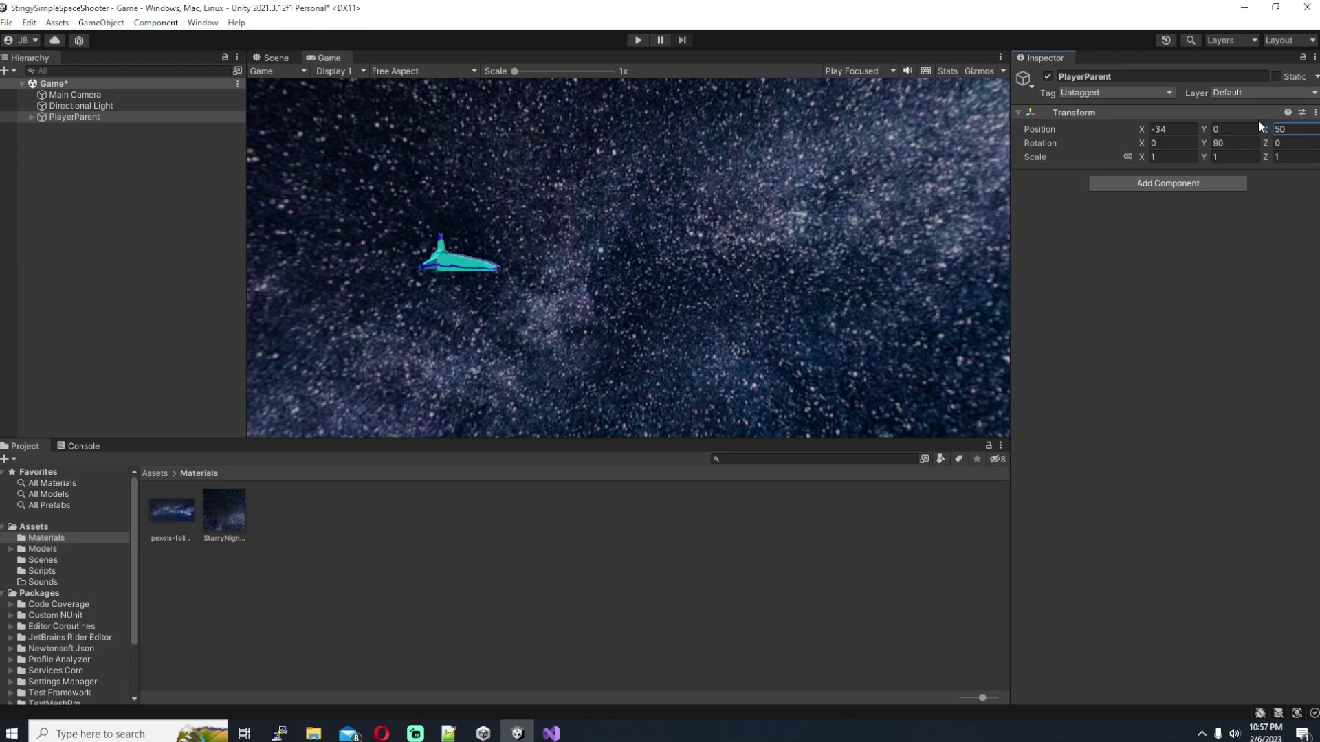
left_click_drag(1146, 130, 534, 149)
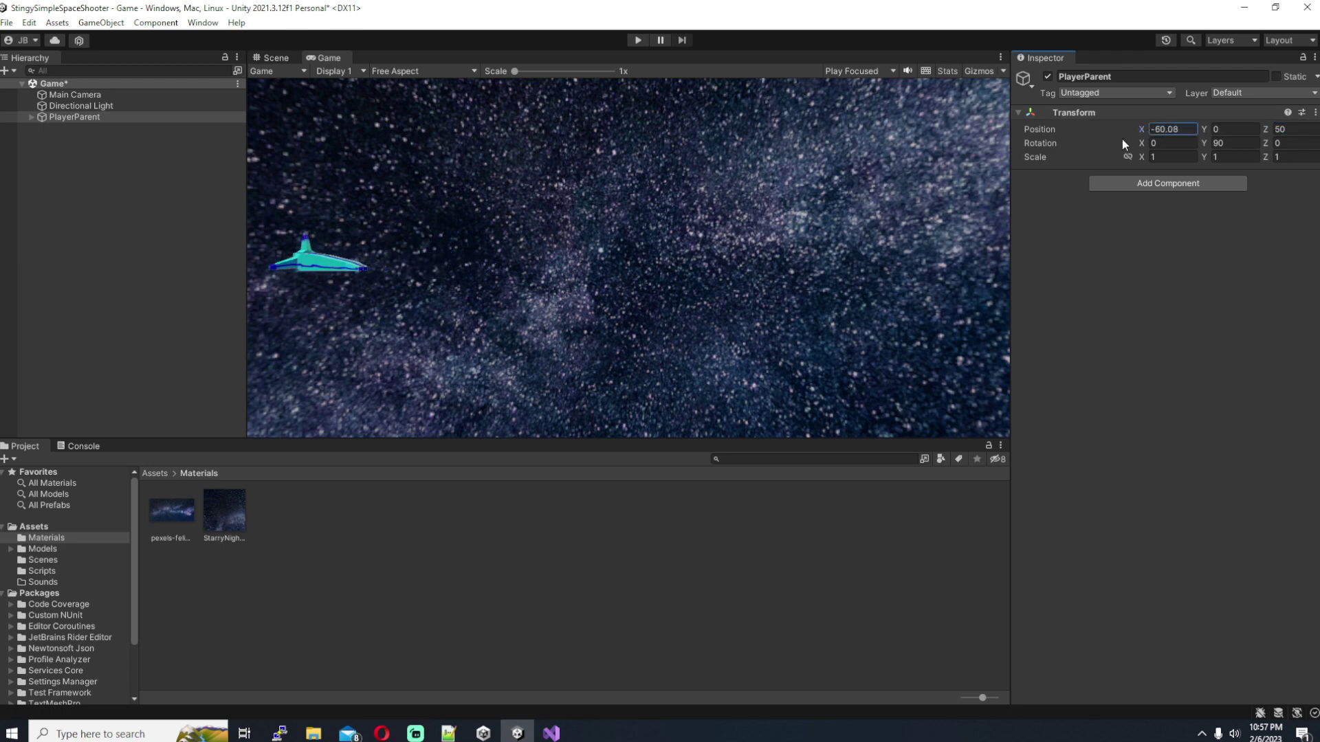
left_click(1167, 129)
type("-60")
left_click_drag(1204, 127, 1247, 143)
type("0")
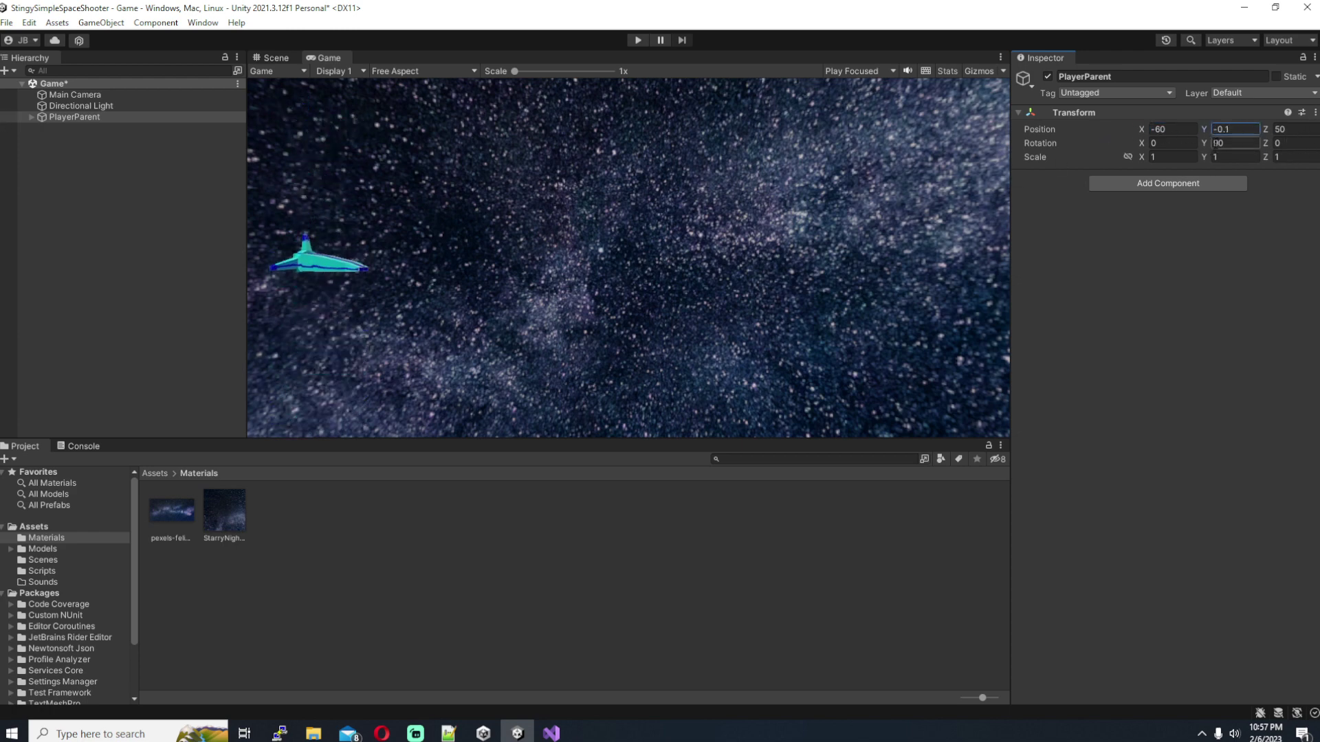
key("Return")
Play the game with the Main Camera selected and raise the Rotate Skybox Rotation Speed to about 80
left_click(100, 98)
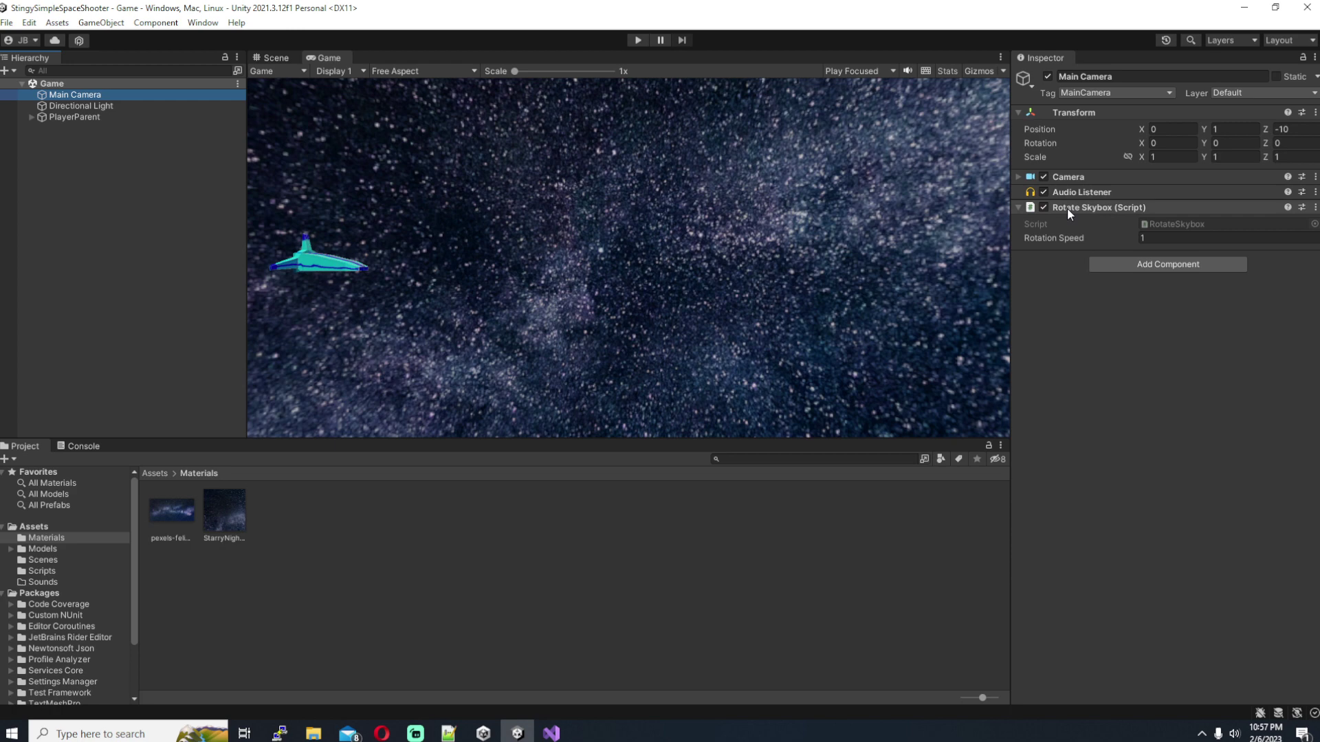
left_click(637, 39)
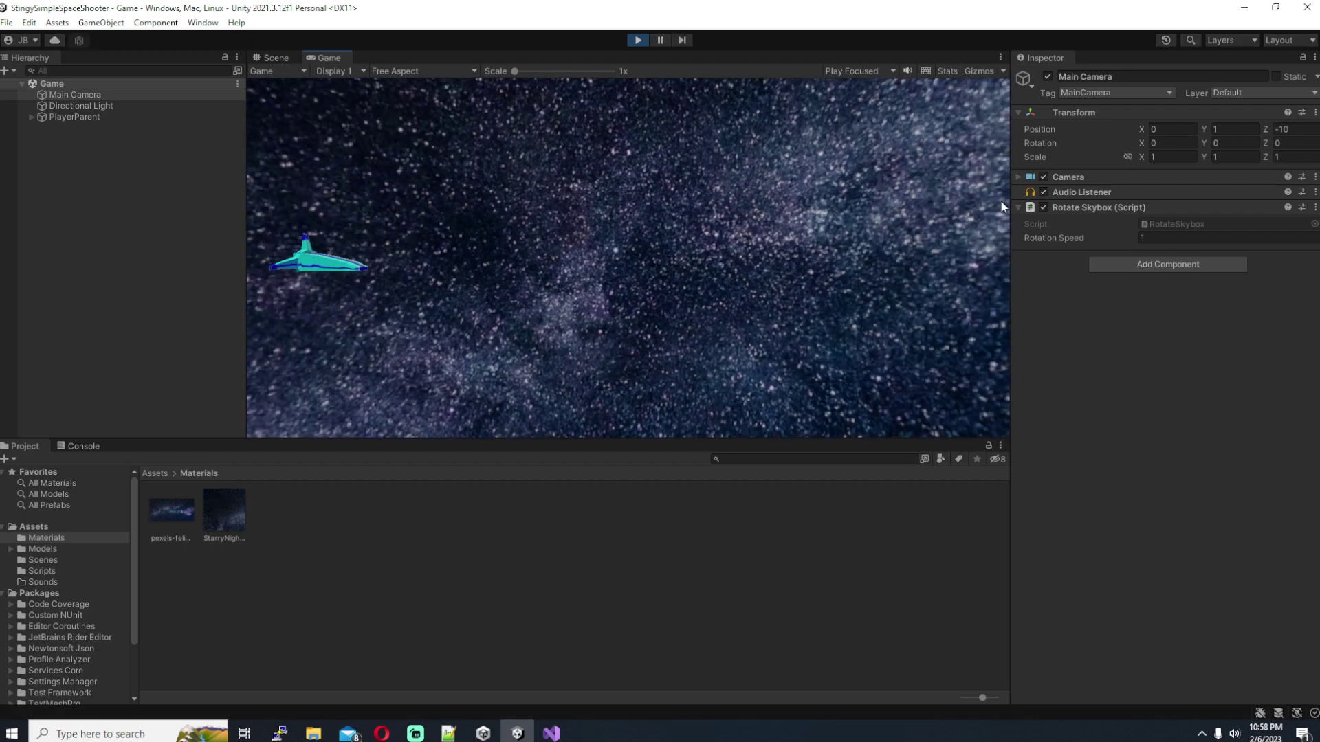
left_click_drag(1037, 237, 1006, 249)
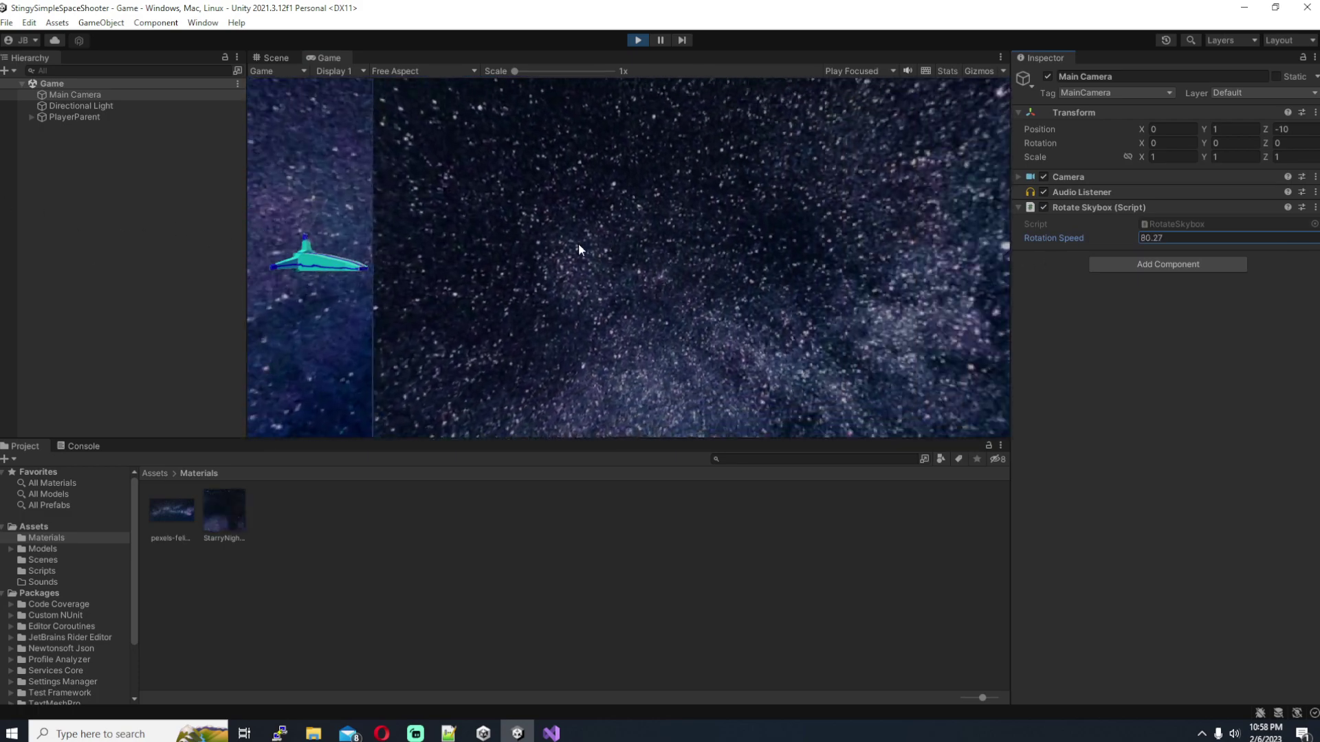
Set the Rotation Speed to 0.5 in the running game, watch the skybox and stop play mode
left_click(1195, 238)
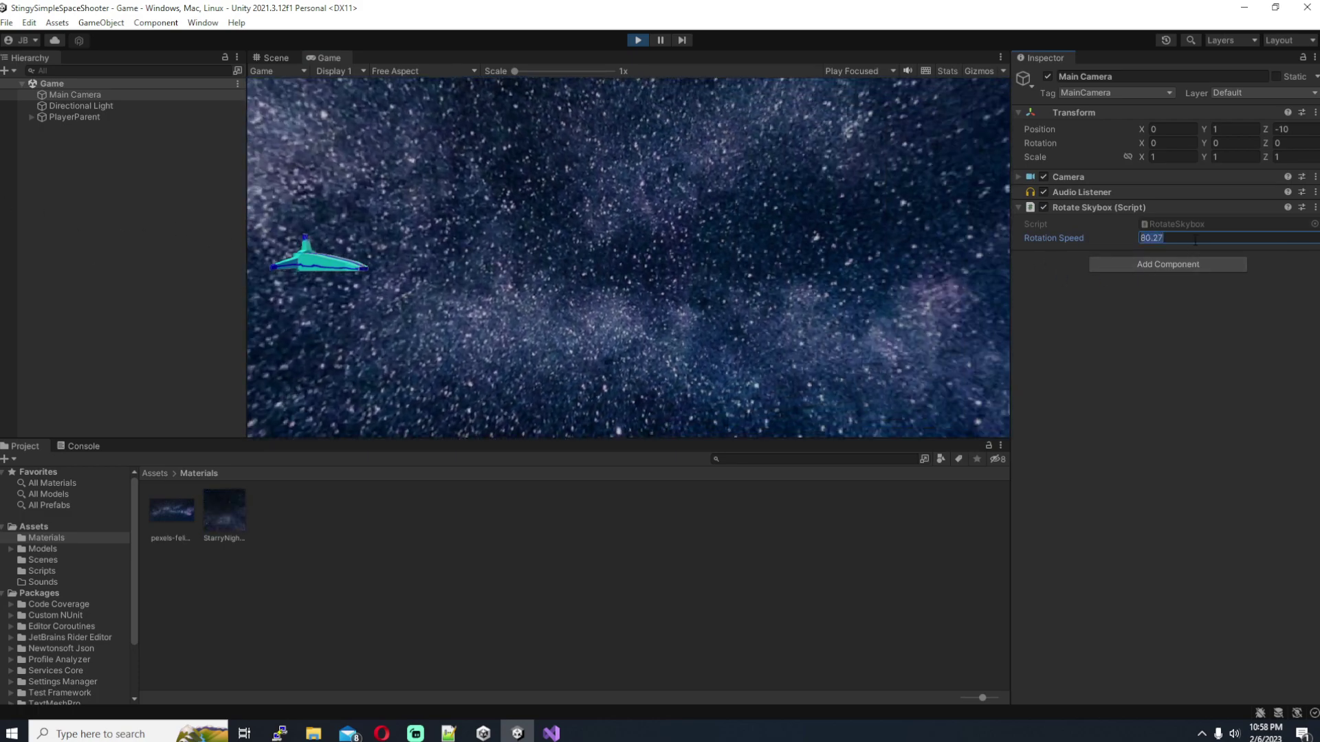
type("0")
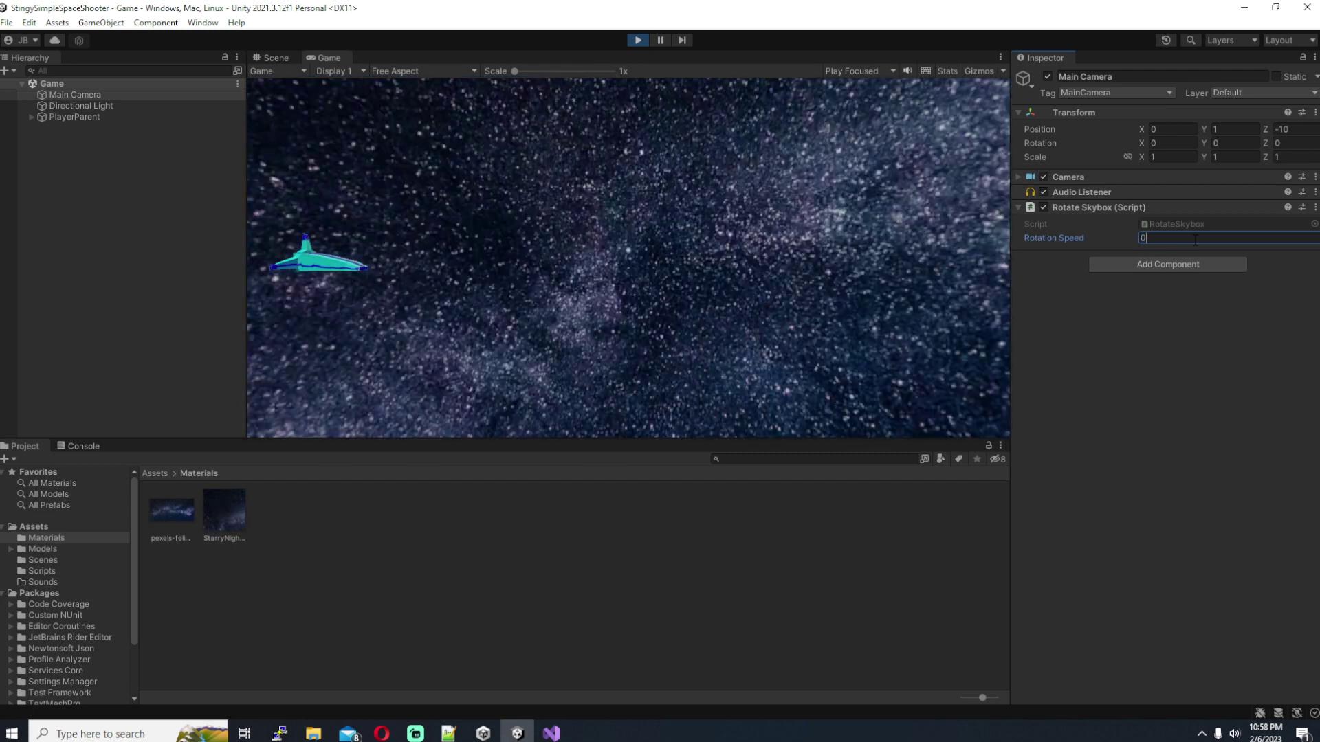
type(".5")
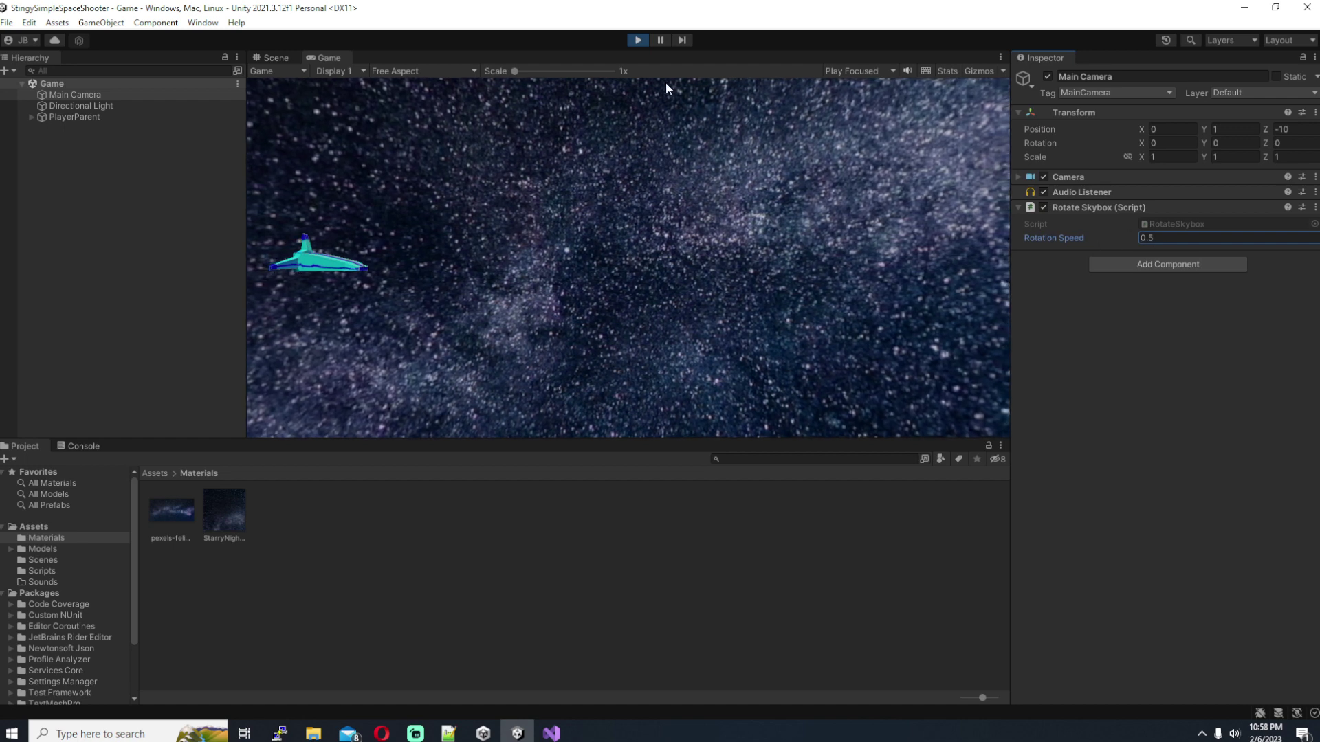
left_click(637, 39)
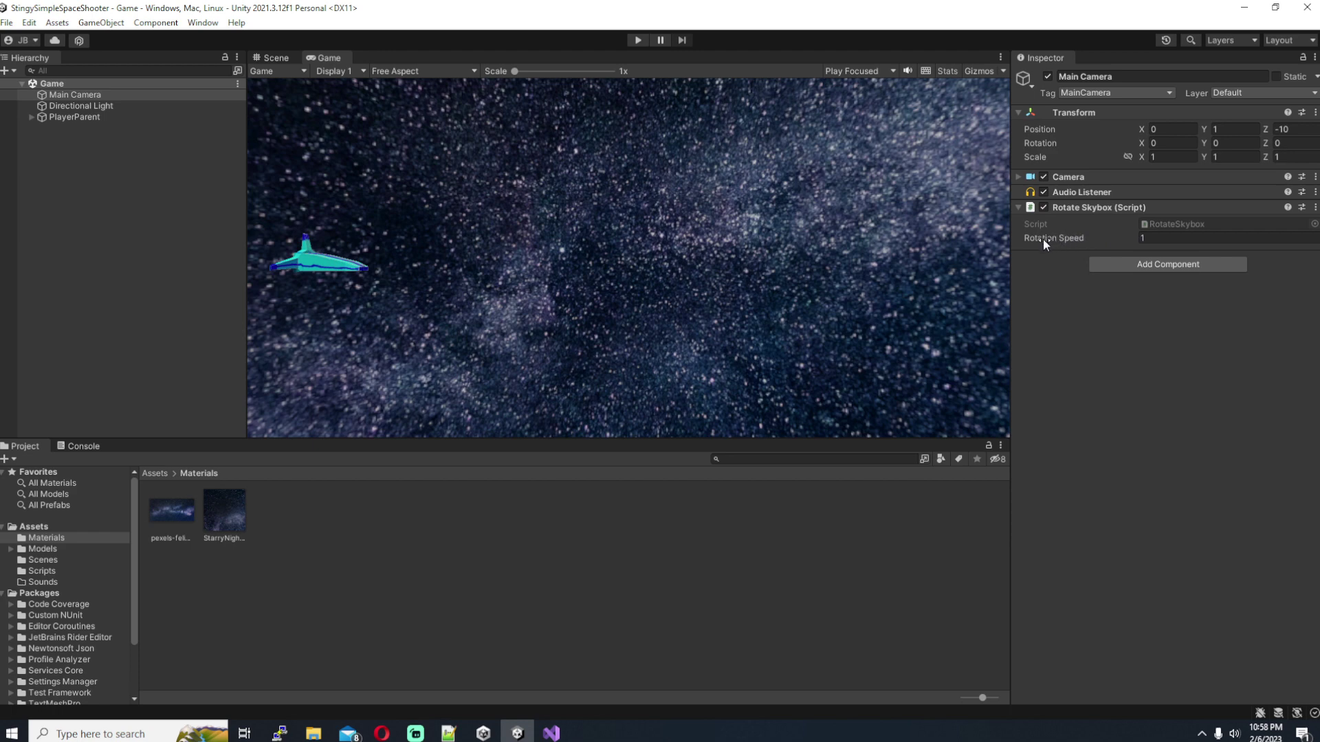
Play the game again, set Rotation Speed to 0.5, and copy the Rotate Skybox component before stopping play mode
key("ctrl+p")
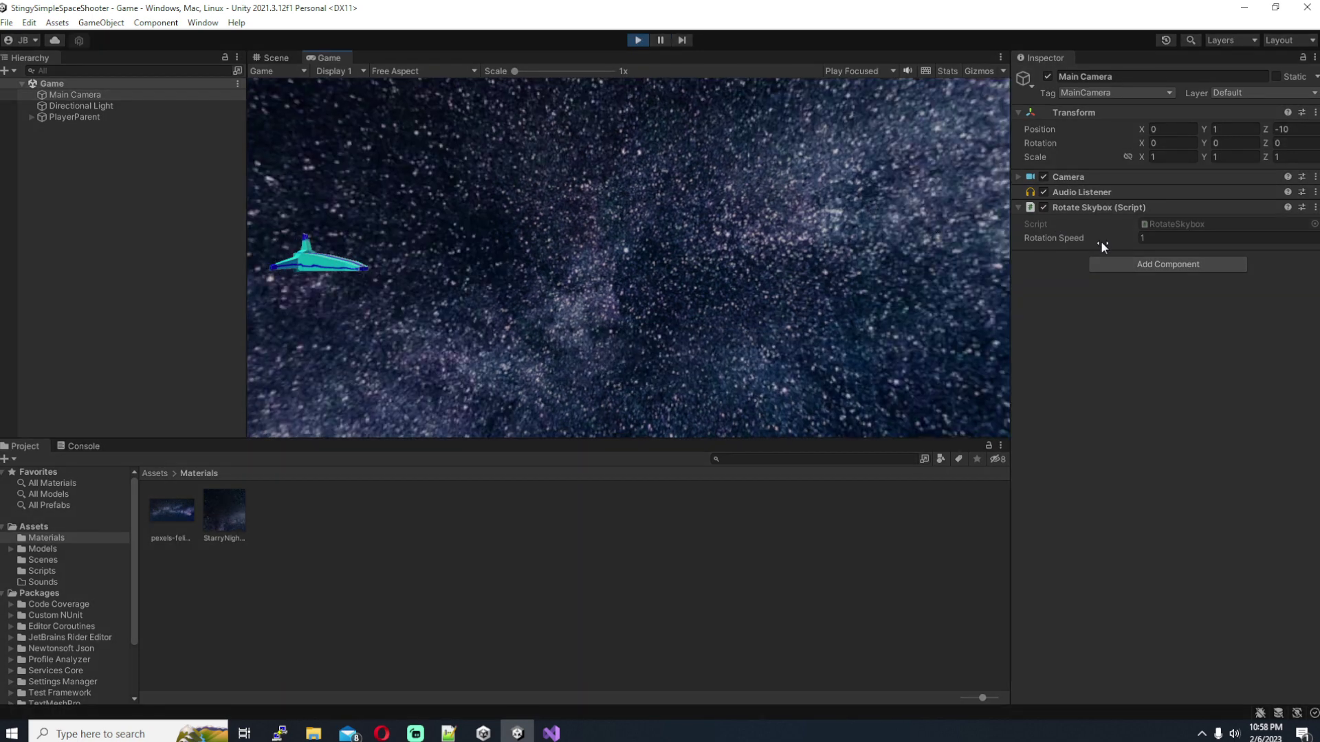
double_click(1168, 238)
type("0.5")
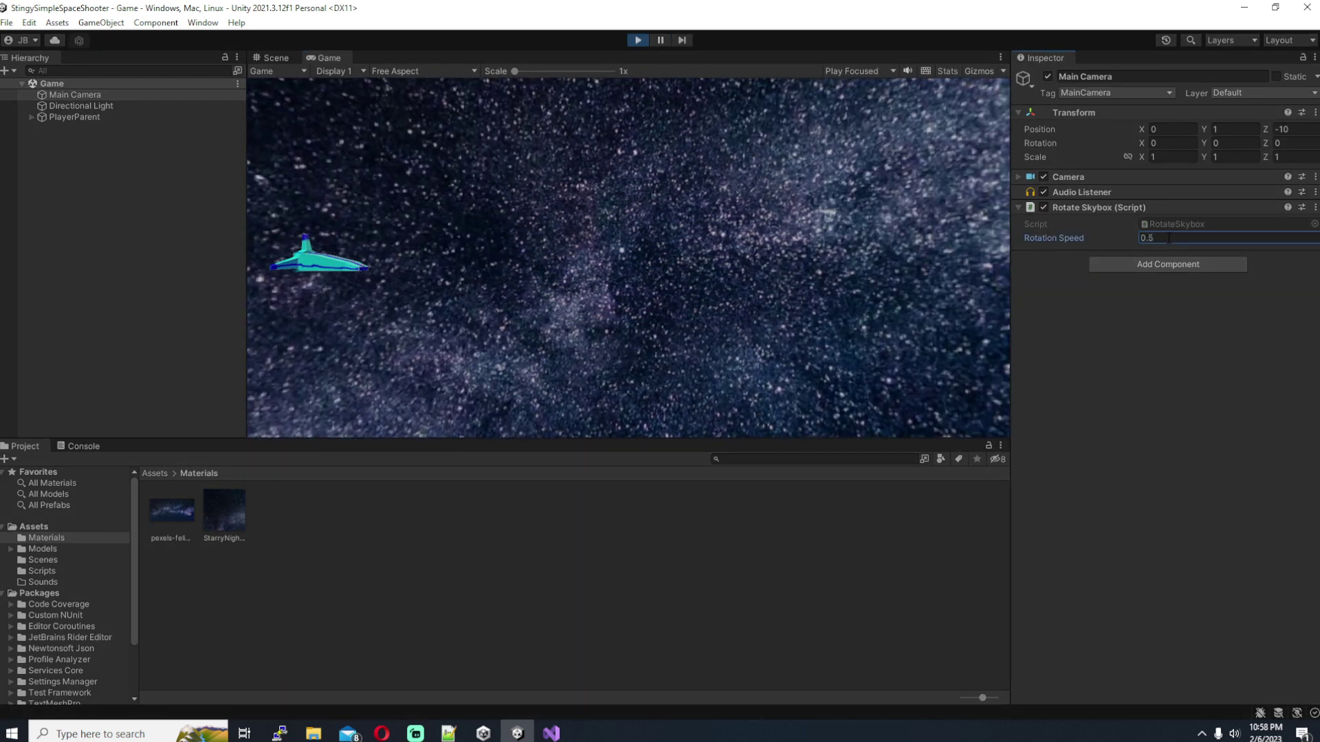
right_click(1072, 209)
left_click(1127, 284)
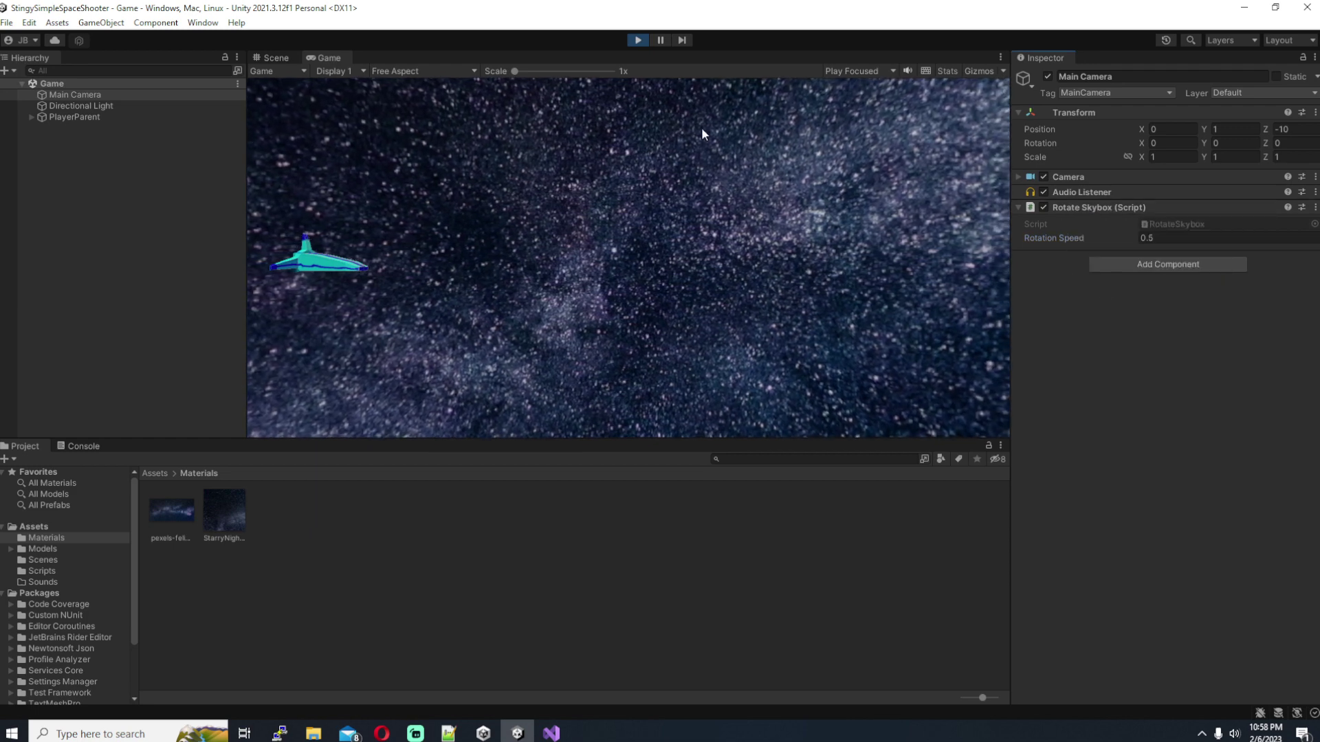
left_click(634, 40)
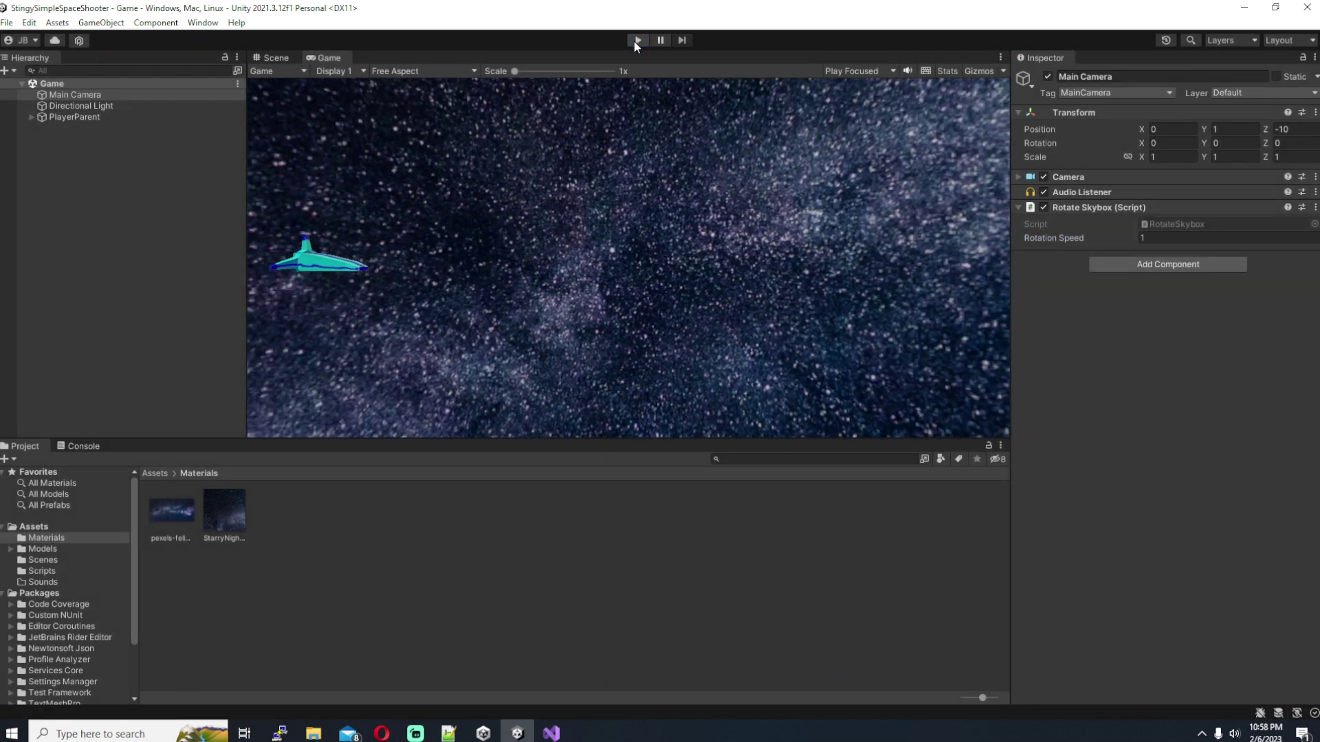
Paste the copied values into the Main Camera's Rotate Skybox component, save the scene and test it in play mode
right_click(1071, 208)
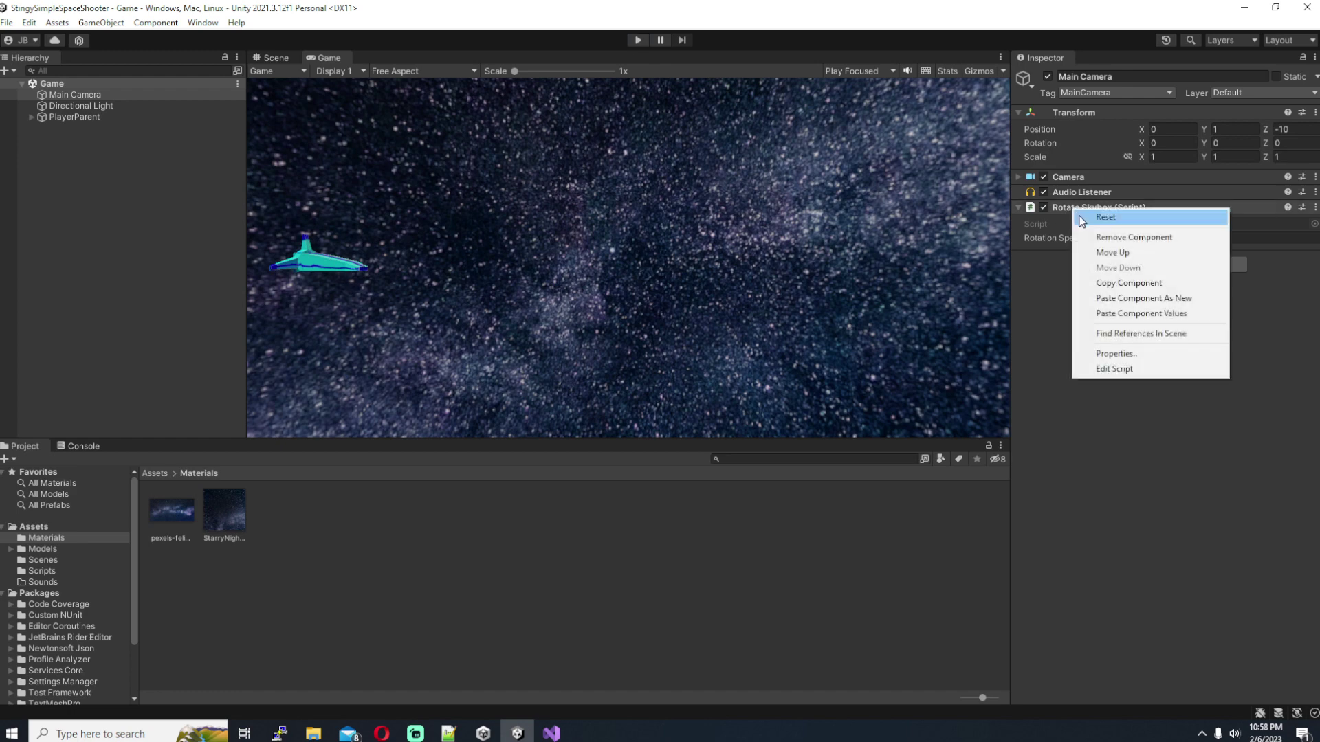
left_click(1124, 313)
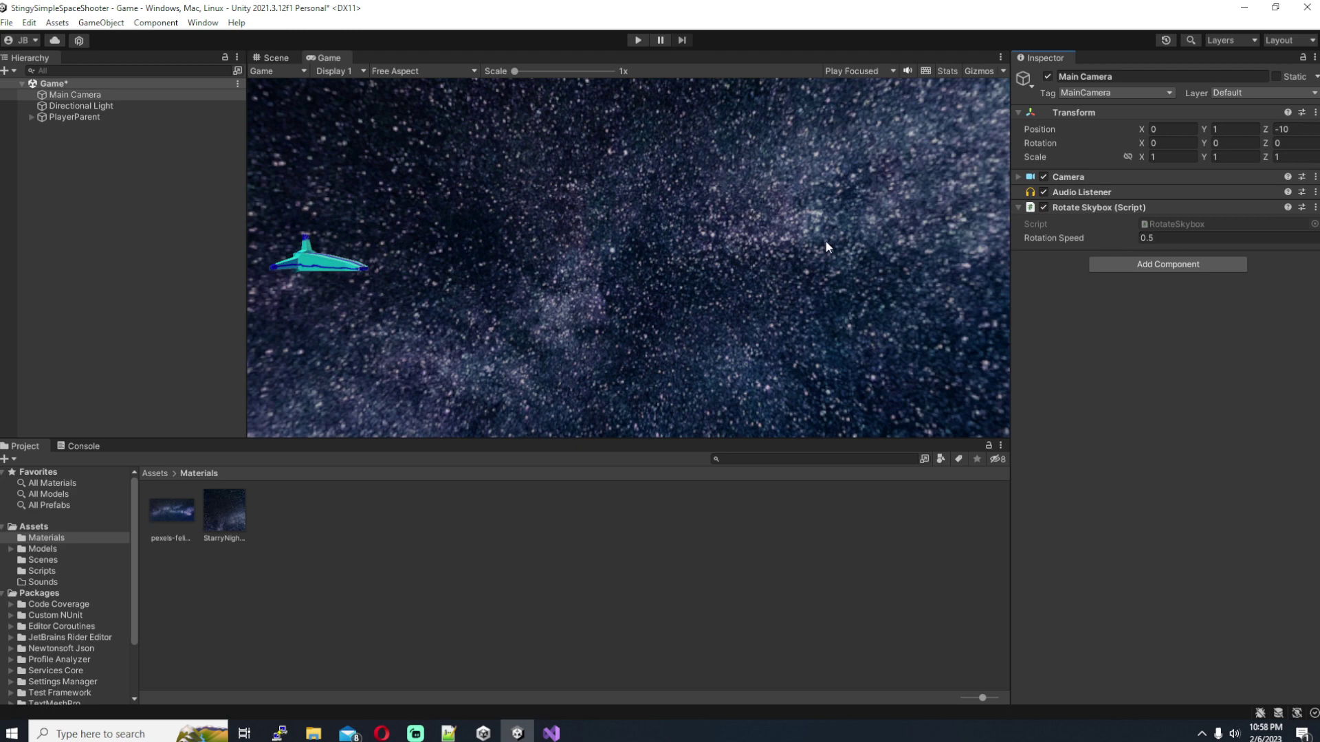
key("ctrl+s")
left_click(638, 39)
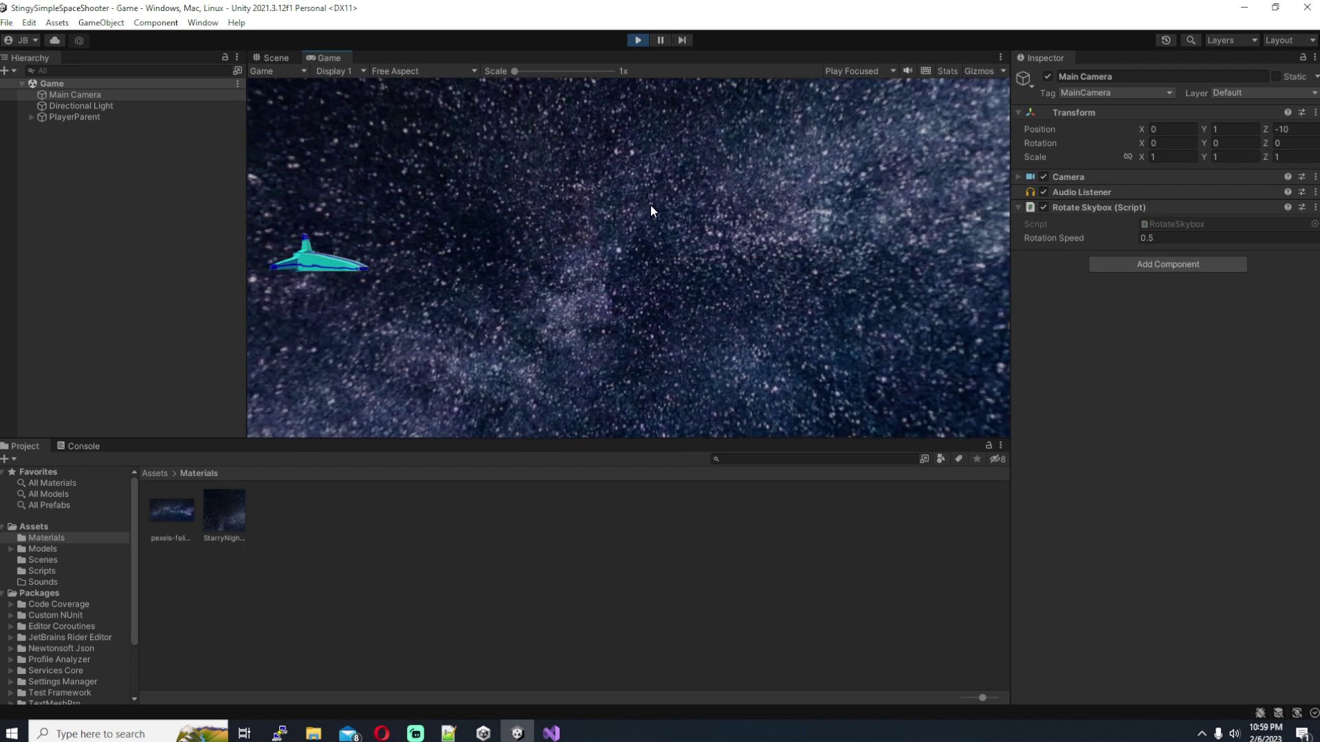
left_click(639, 41)
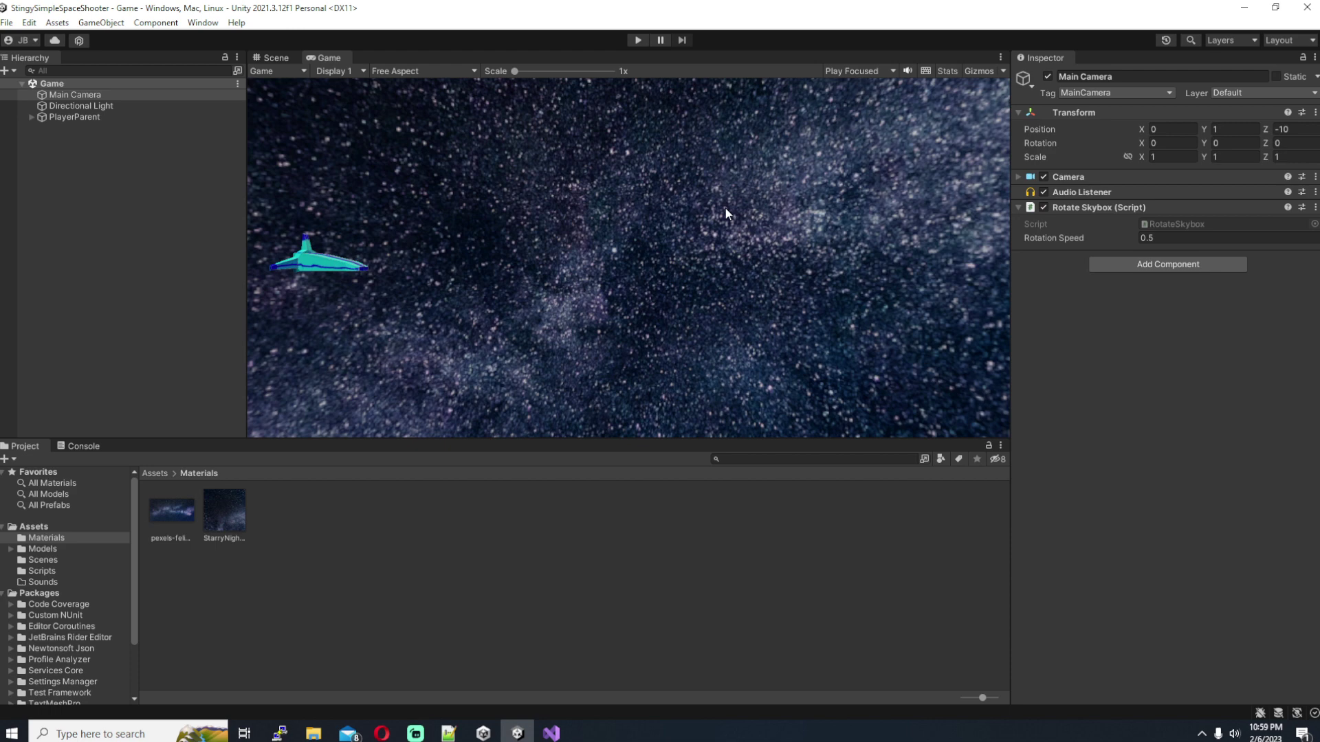
Open Git GUI and start cloning an existing repository
left_click(11, 733)
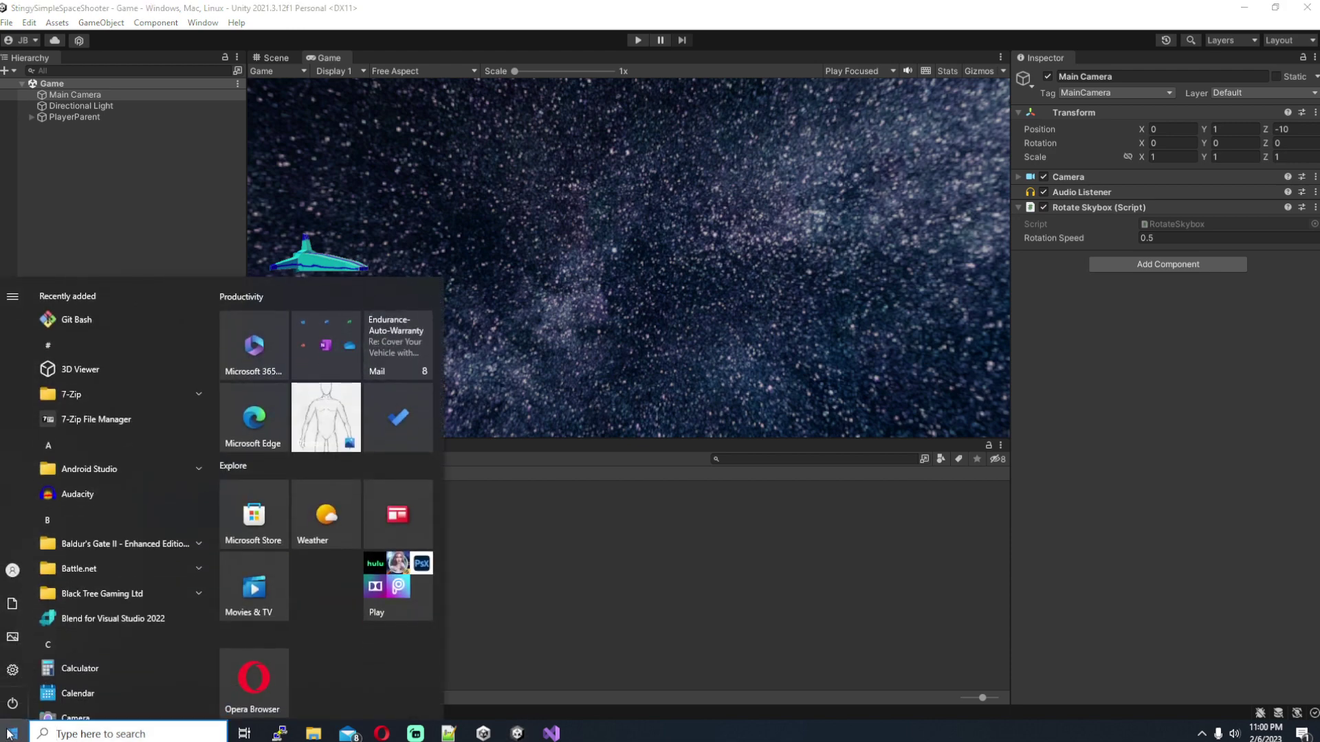
type("git GUI")
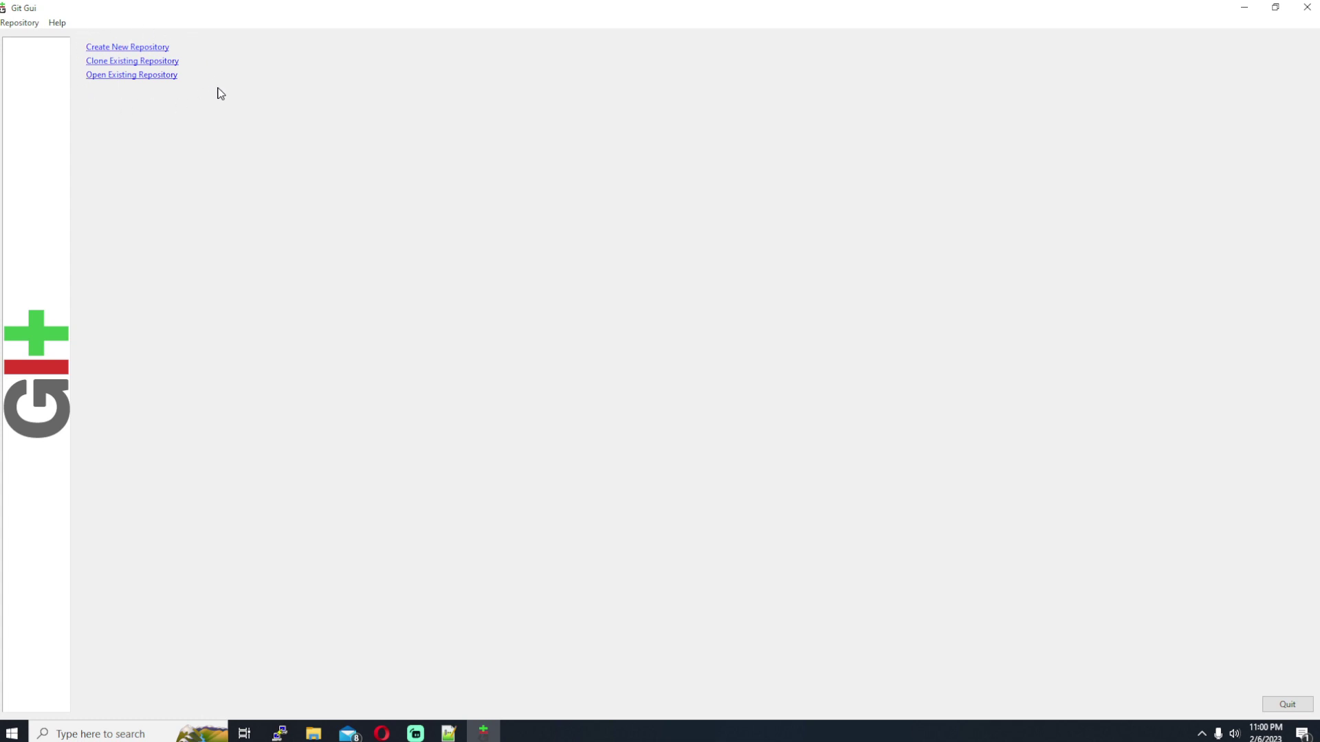
left_click(112, 61)
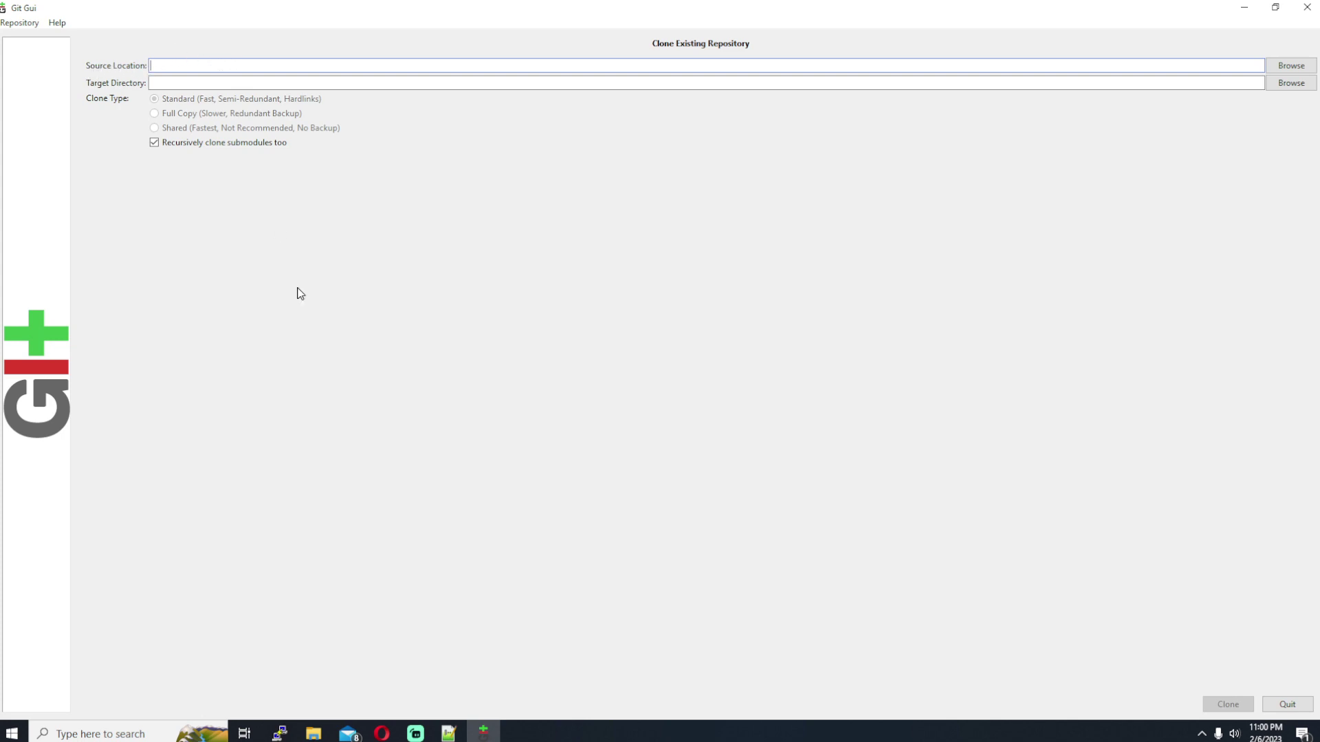
Switch to the Opera browser and show the clone URL of the StingySimpleSpaceShooter repository on GitHub
left_click(383, 733)
left_click(89, 11)
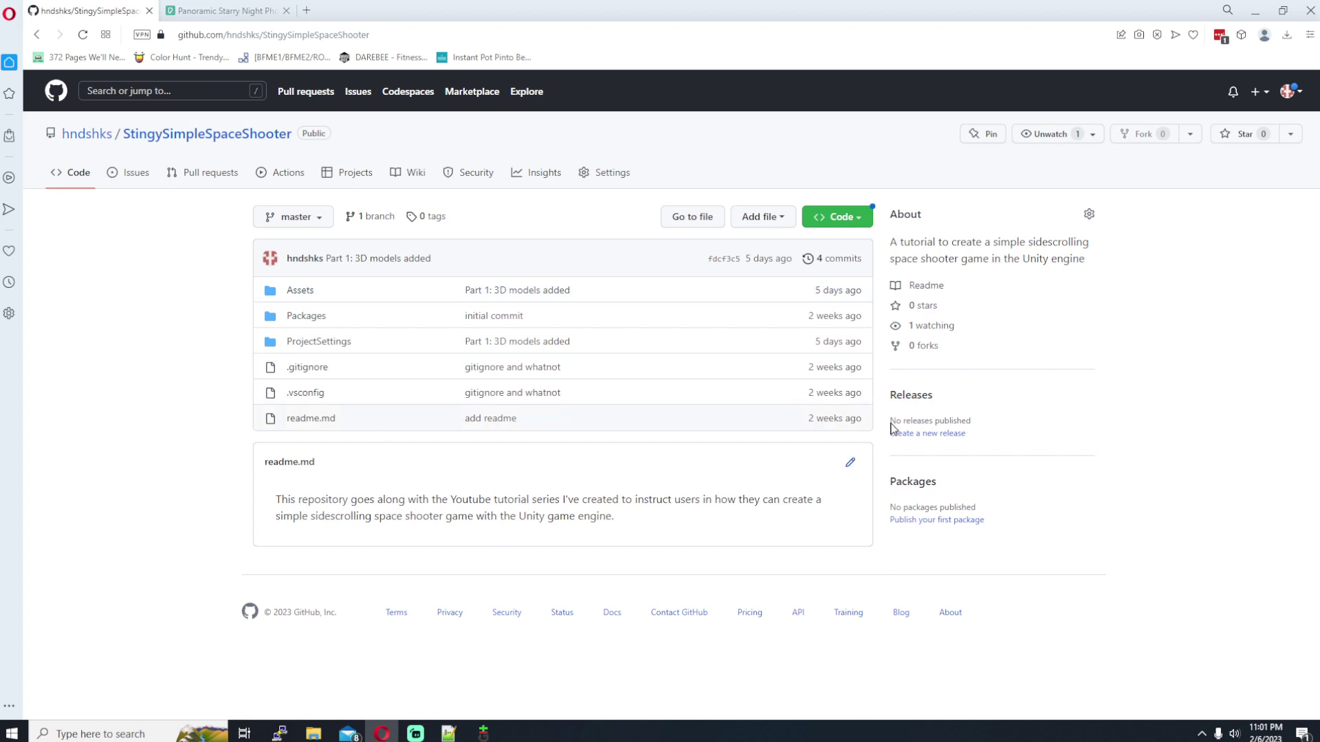
left_click(837, 217)
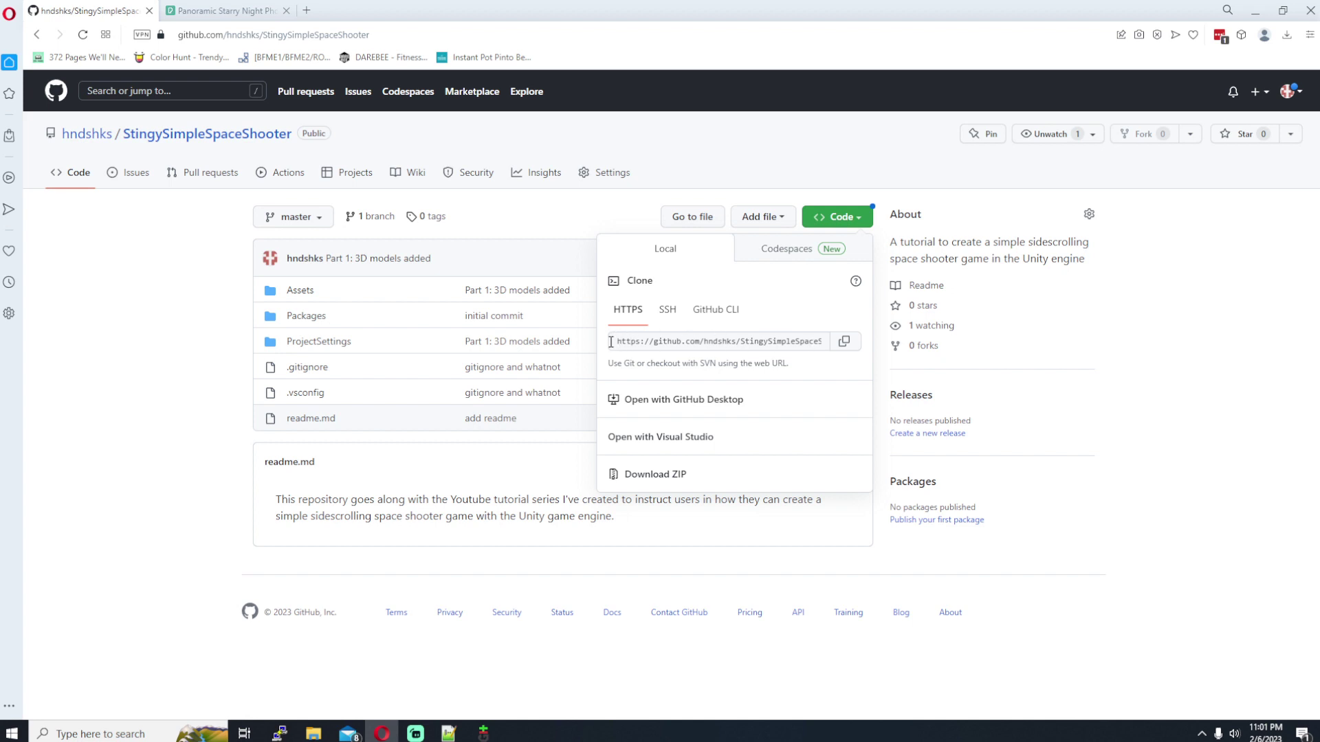
Copy the StingySimpleSpaceShooter HTTPS clone URL and enter it as the source location in Git GUI
left_click(844, 341)
left_click(485, 734)
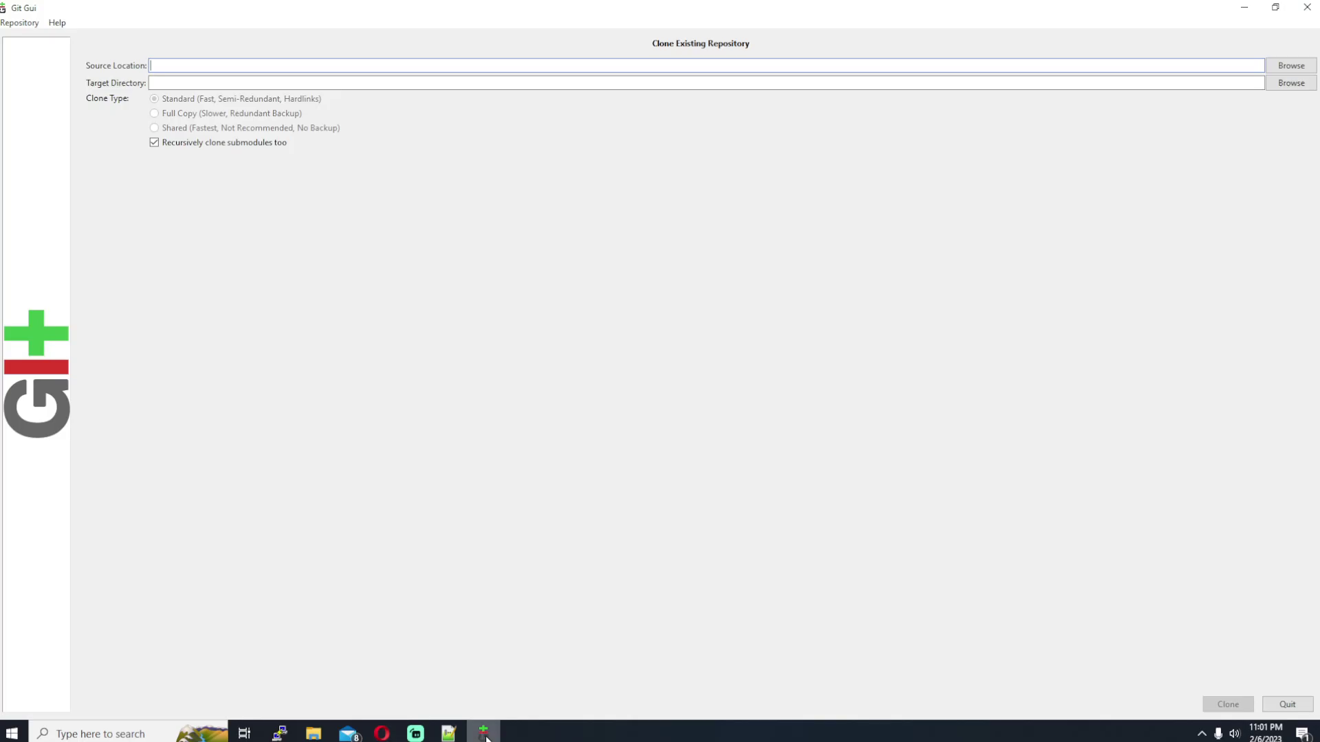
left_click(193, 65)
key("ctrl+v")
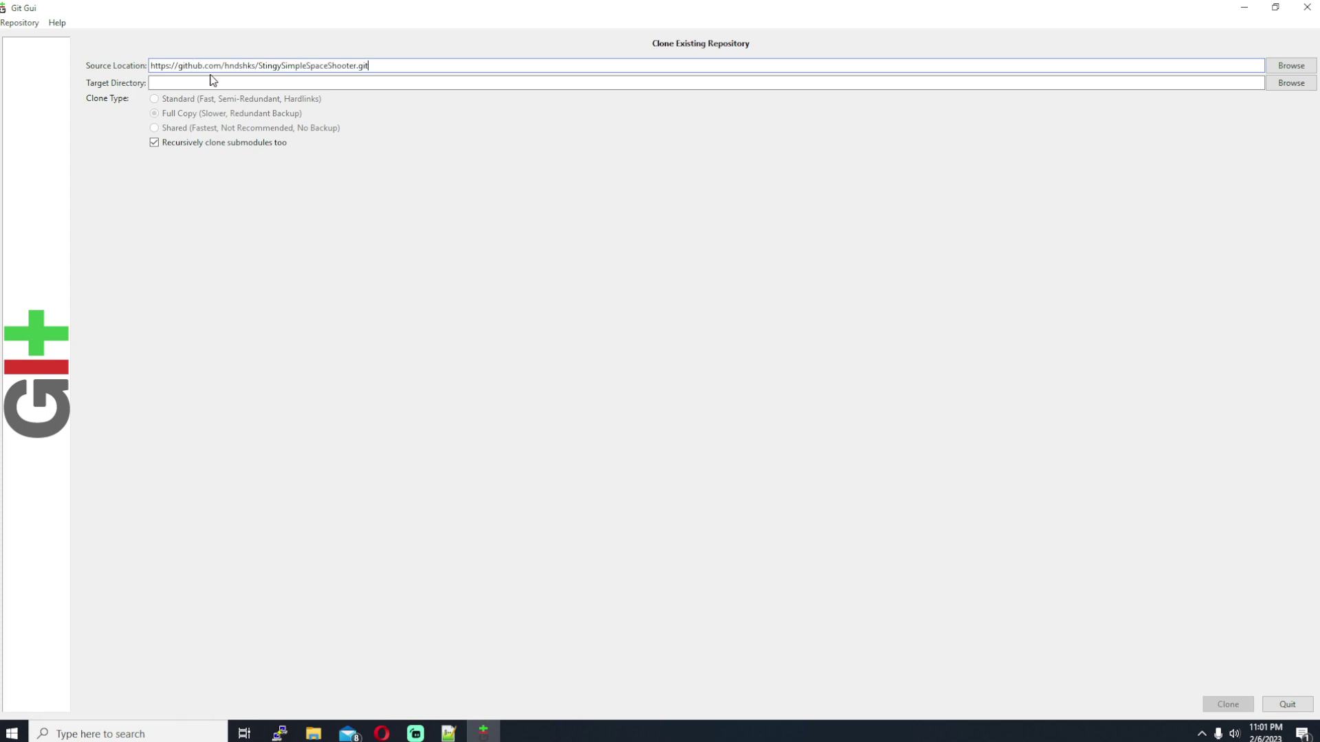
Set the target directory to D:/clonetest and clone the repository
left_click(302, 81)
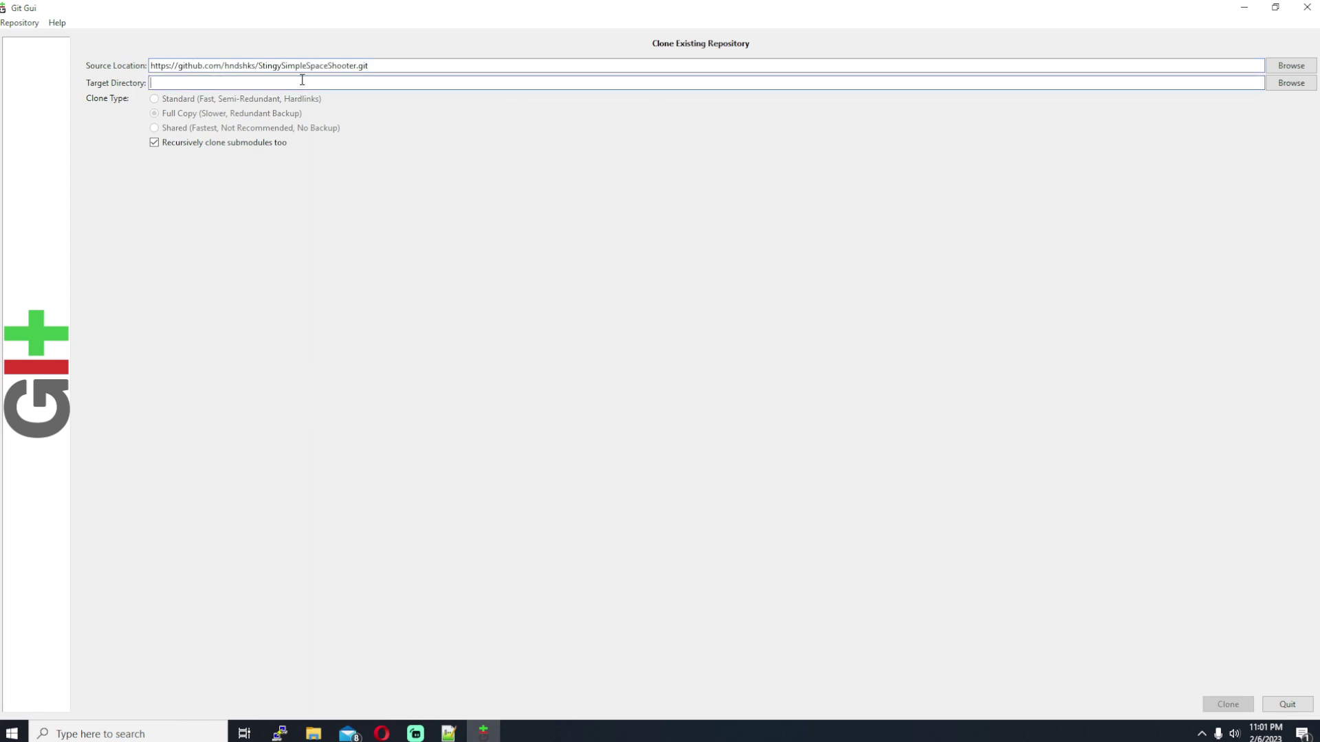
left_click(1282, 84)
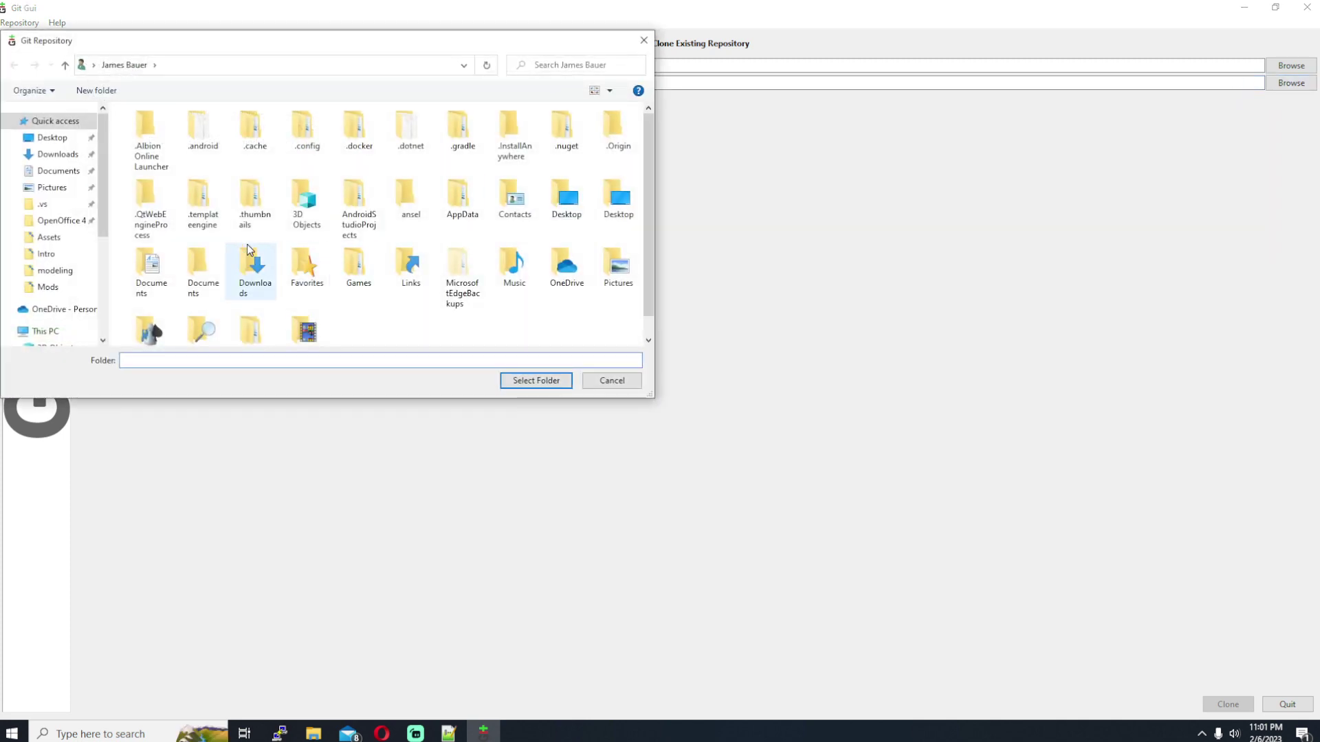
scroll(39, 292, "down", 3)
left_click(59, 303)
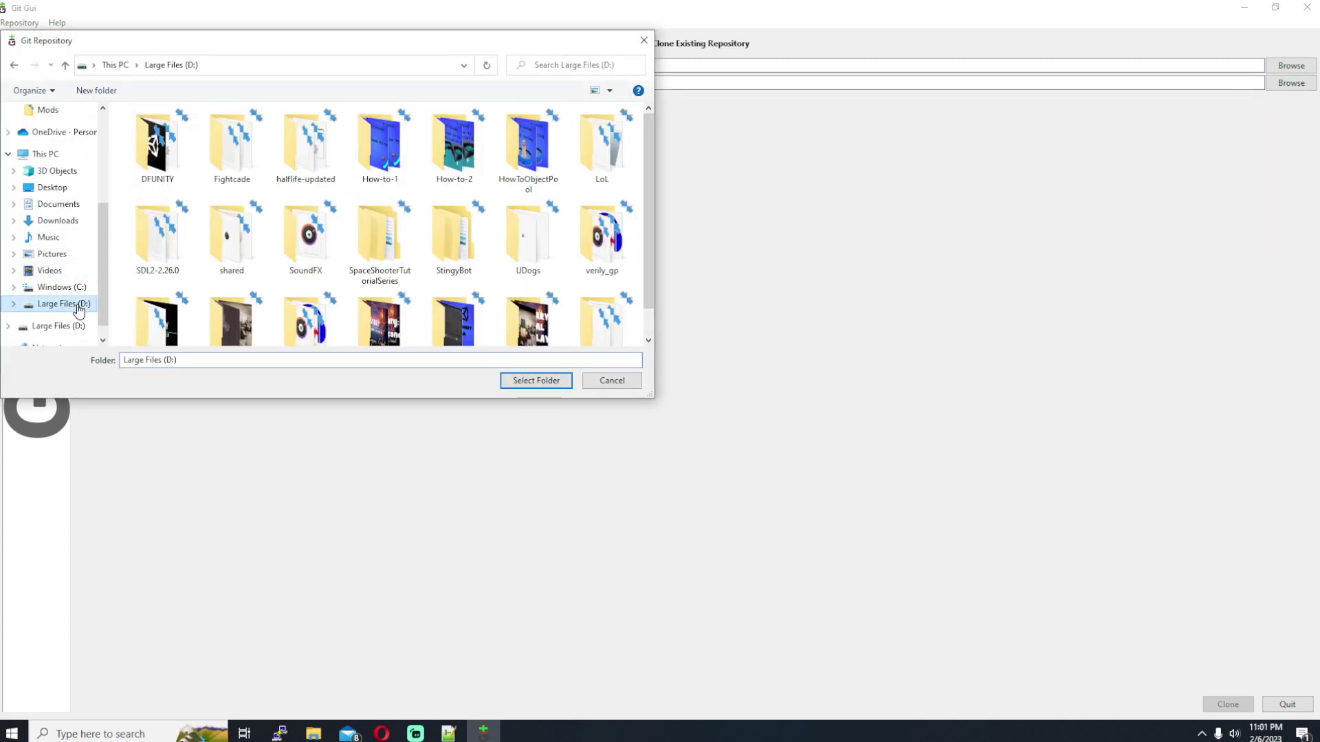
left_click(536, 381)
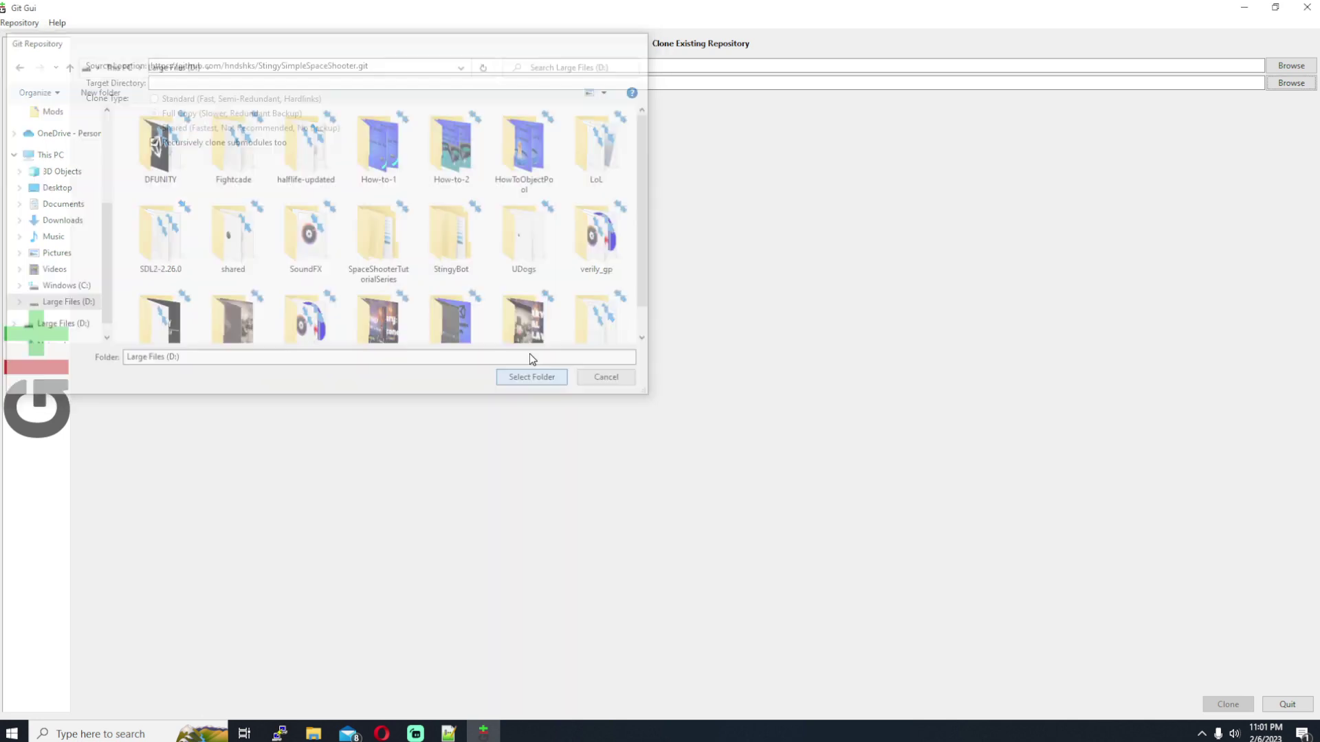
left_click(244, 84)
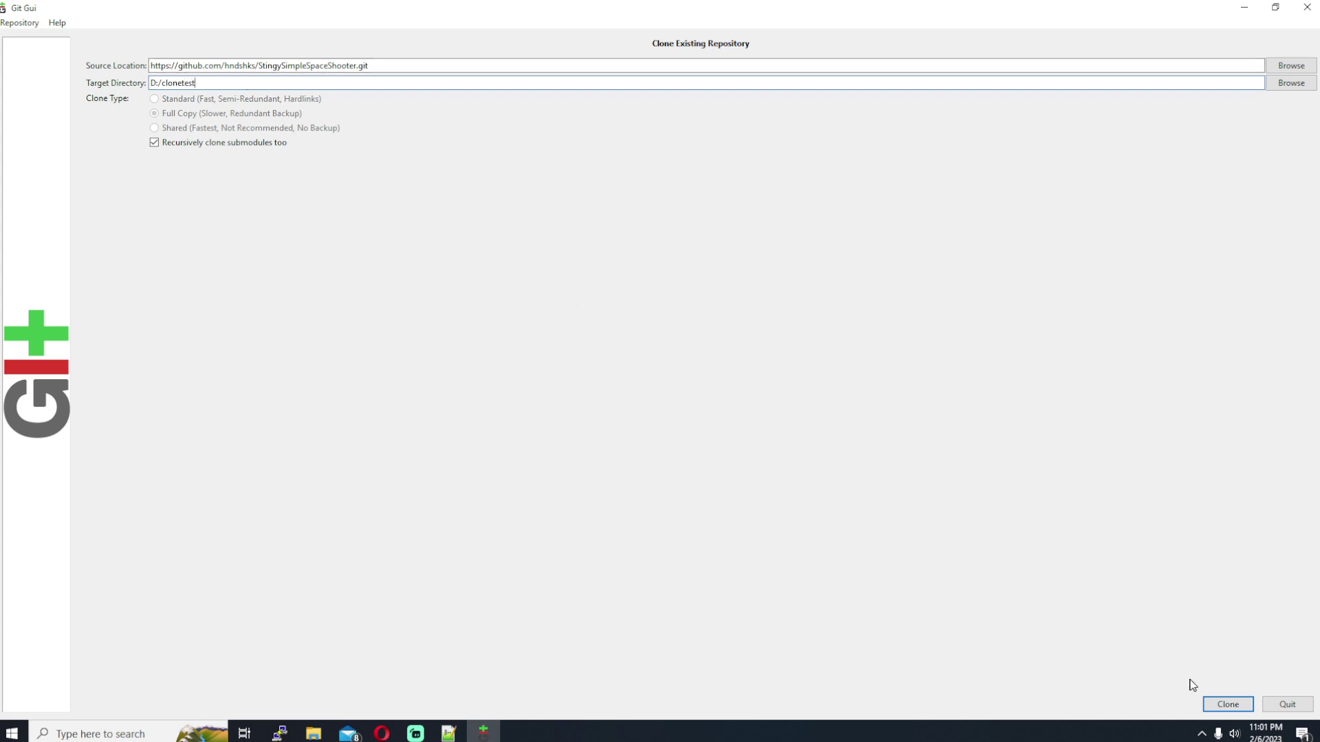
left_click(1227, 704)
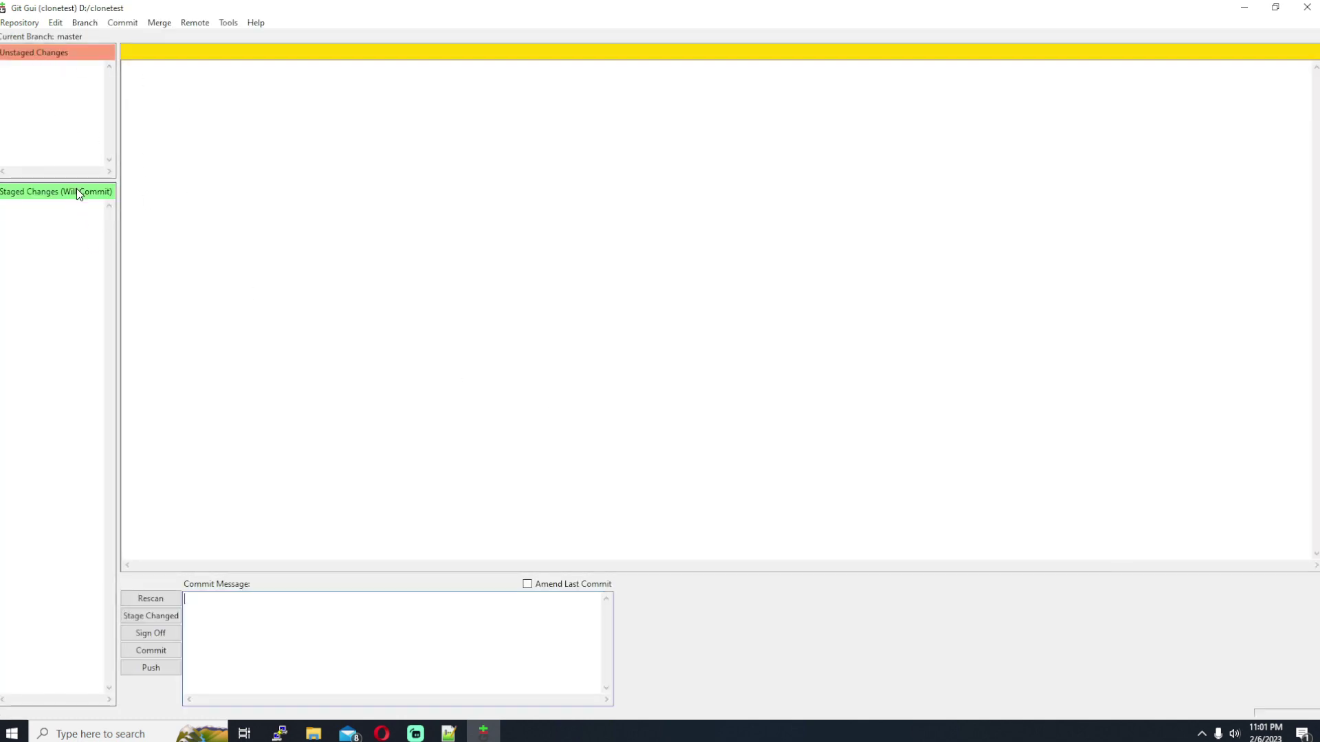
Switch to File Explorer, open the clonetest folder on the D: drive and look inside its Assets folder
left_click(315, 734)
scroll(383, 584, "down", 1)
left_click(395, 530)
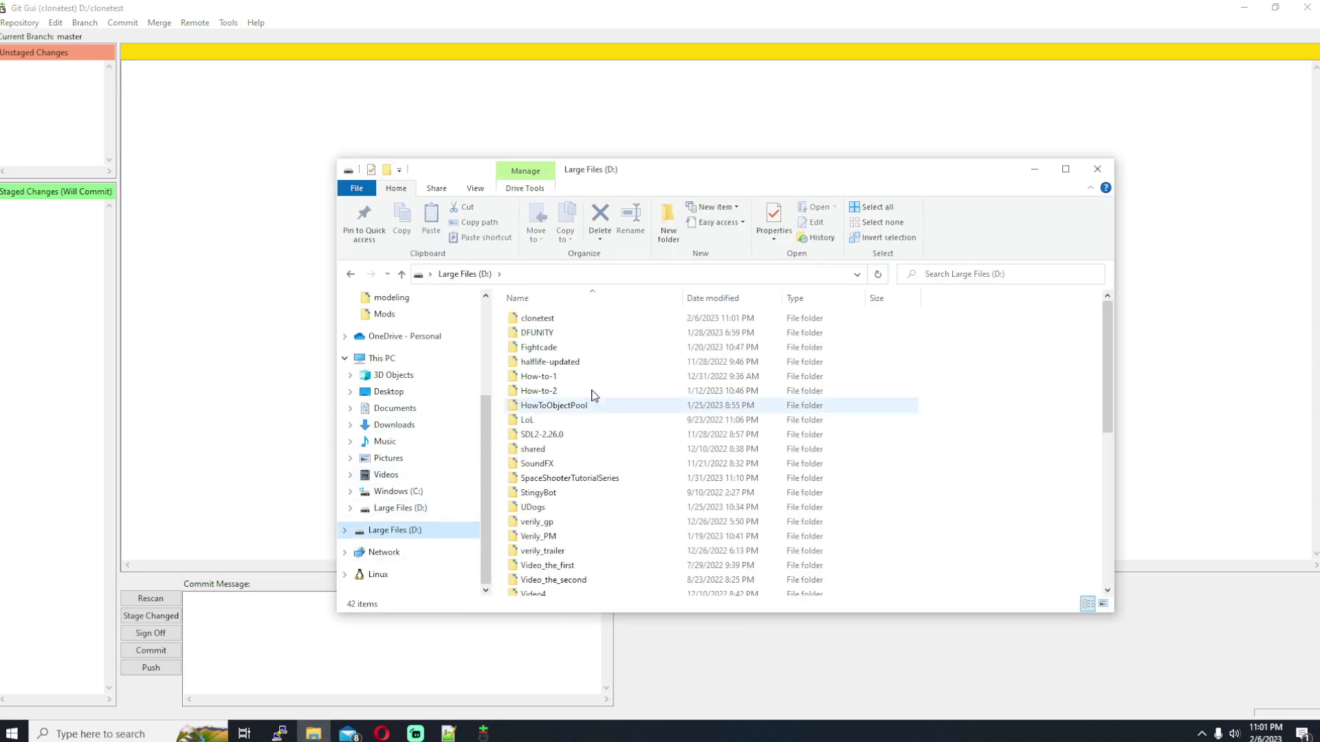
double_click(547, 319)
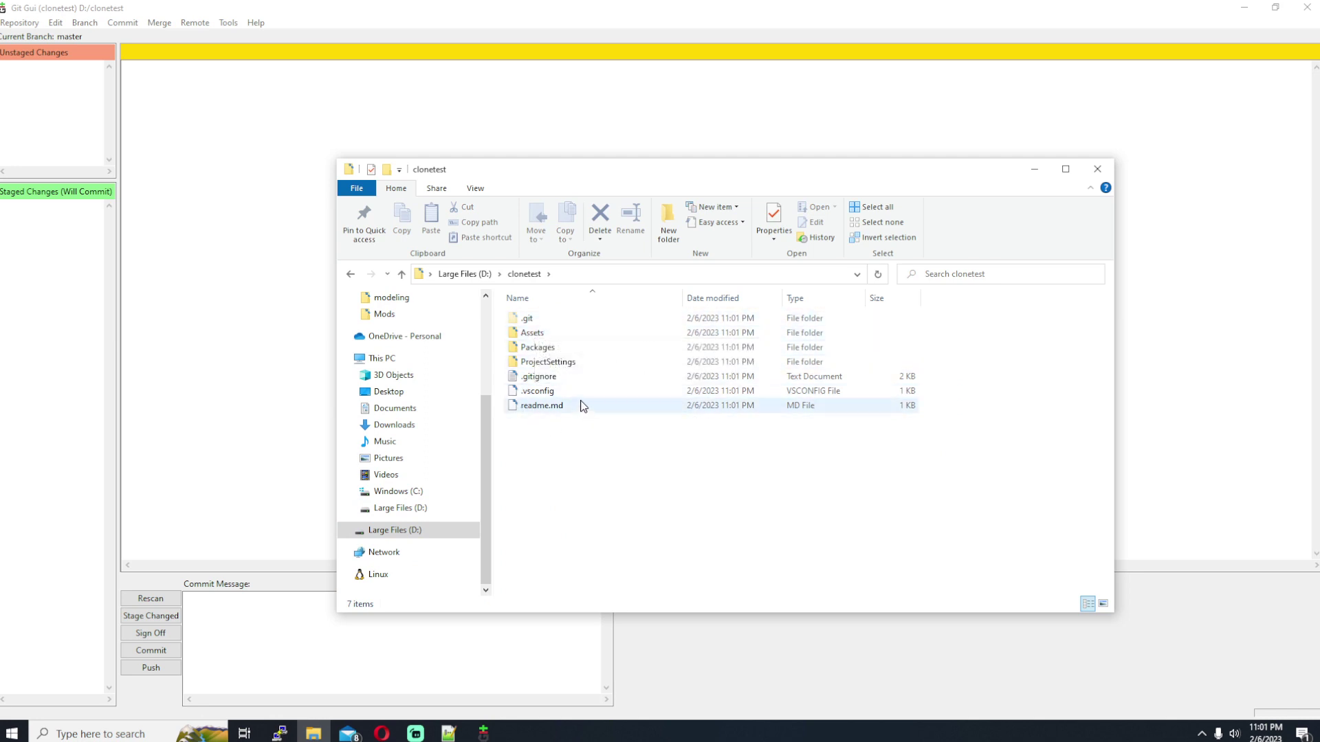
double_click(550, 334)
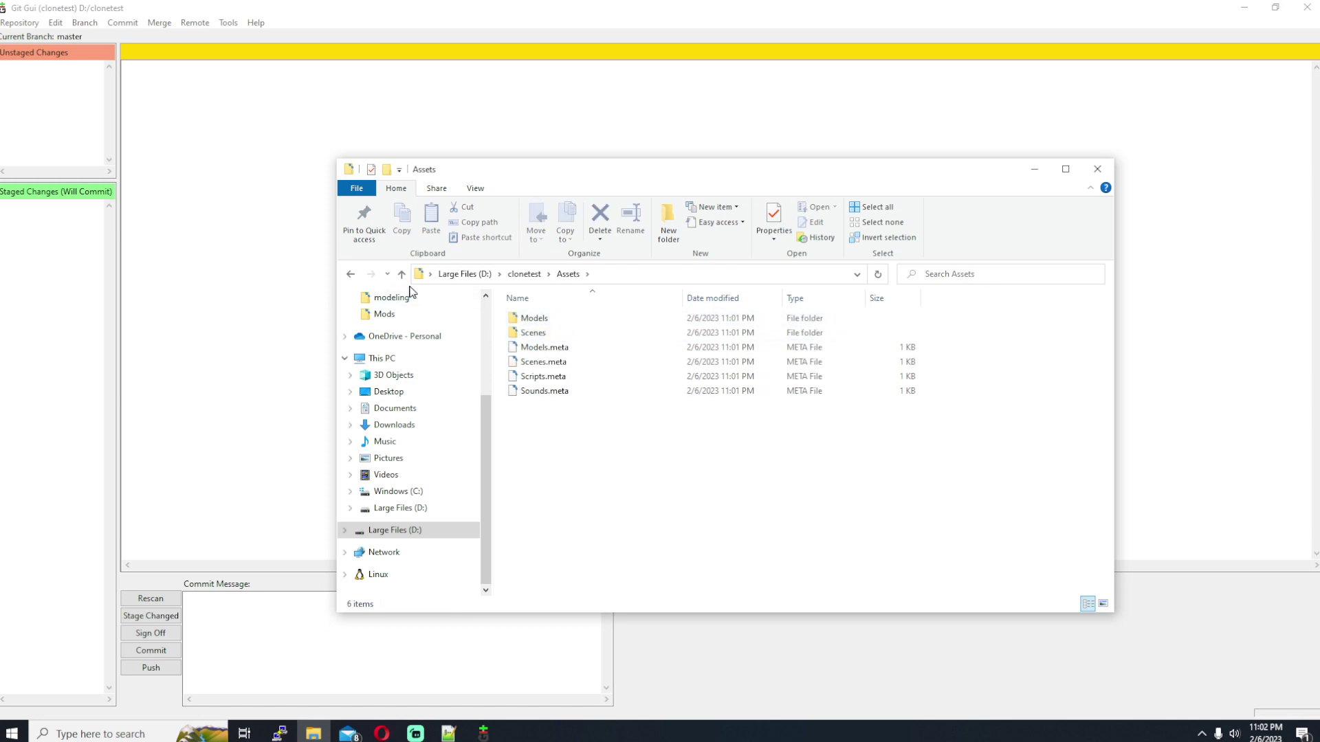
left_click(351, 274)
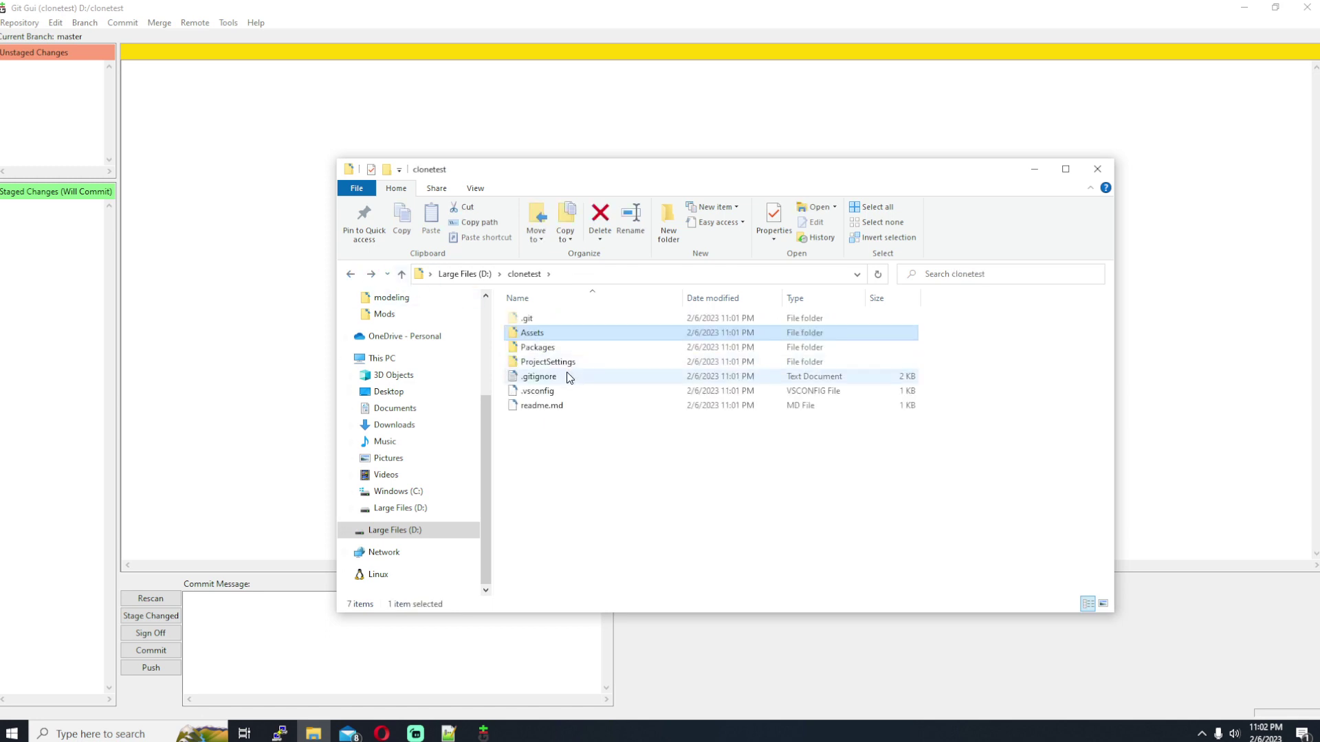
left_click(588, 449)
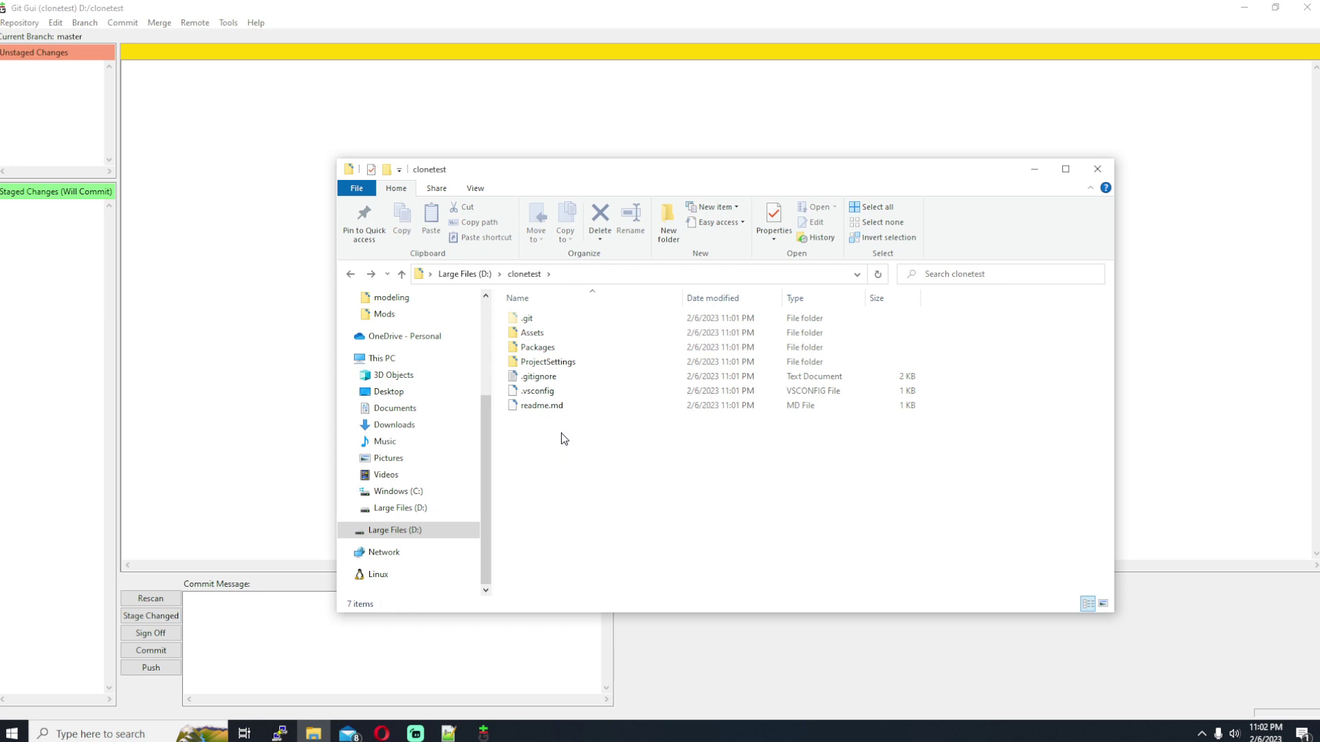
Point out the .gitignore file and the Assets, Packages and ProjectSettings folders in the cloned project
left_click(542, 383)
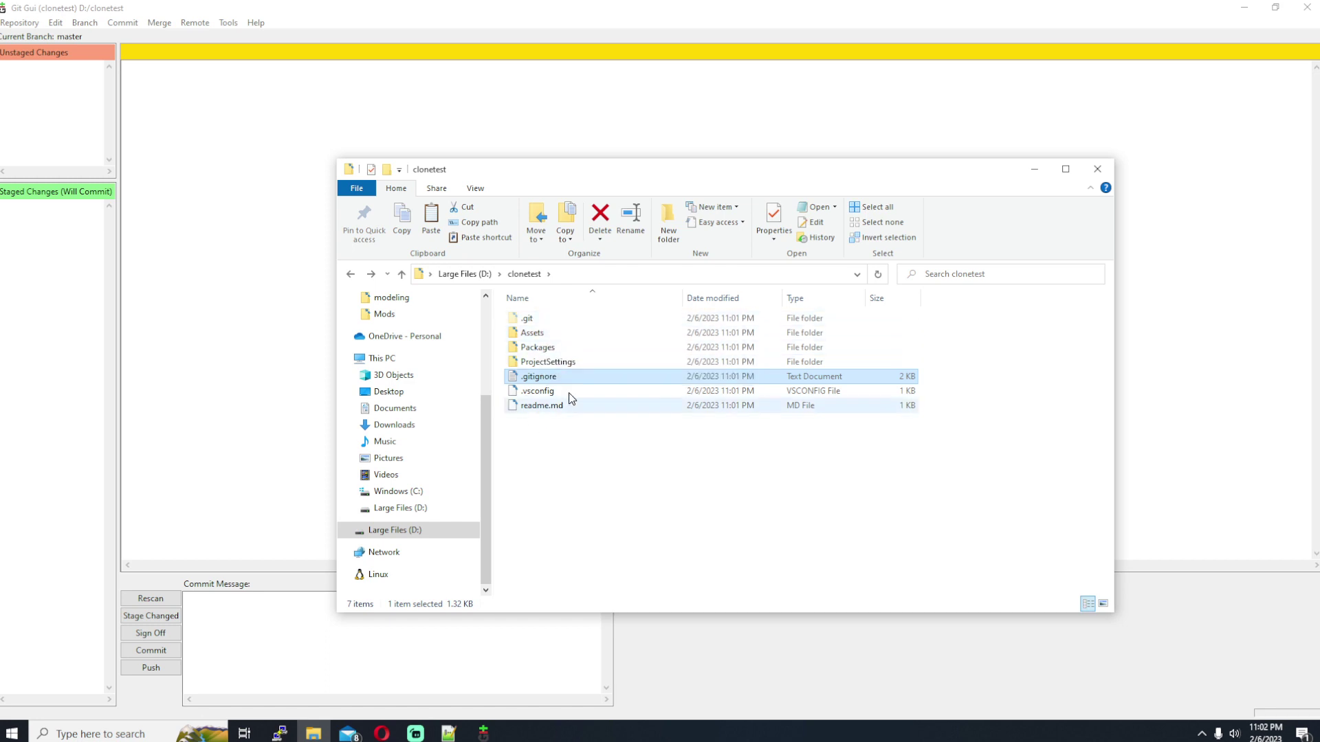
left_click(548, 333)
left_click(552, 345)
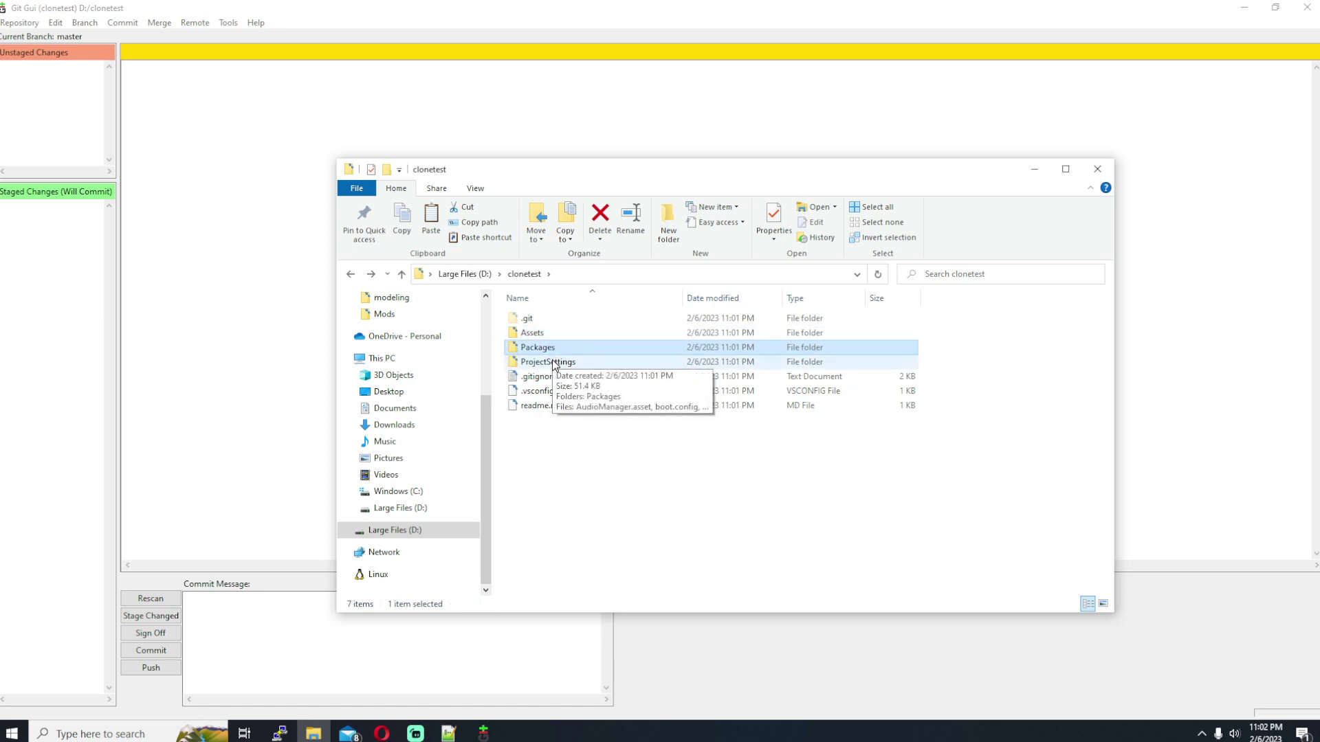
left_click(554, 361)
left_click(608, 461)
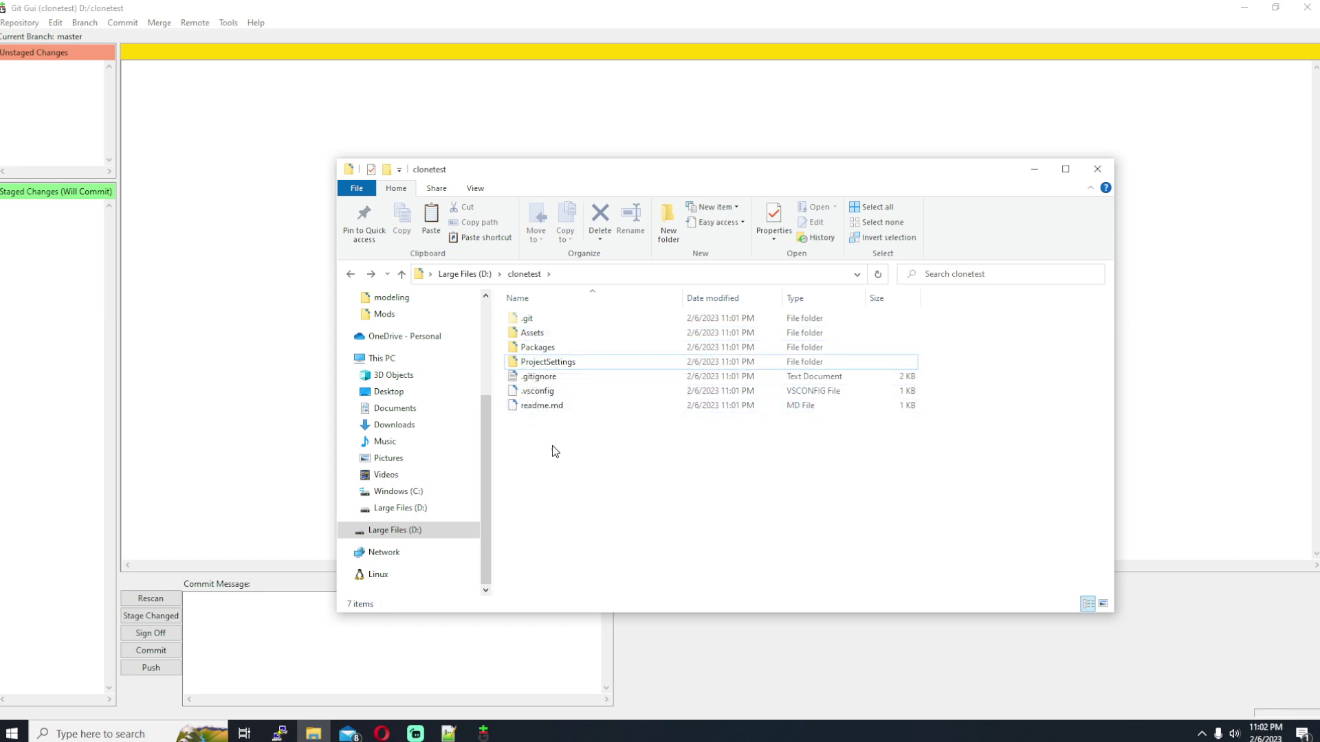
left_click(540, 340)
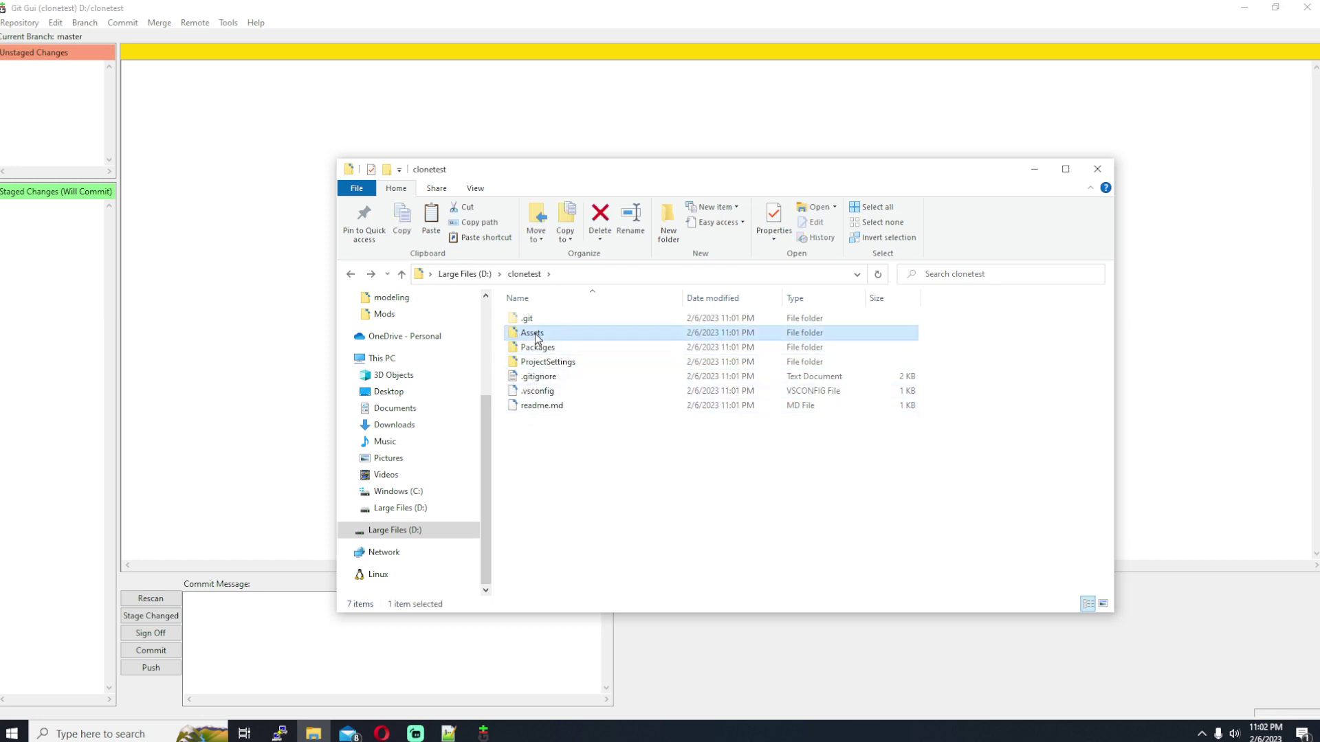
left_click_drag(542, 340, 551, 435)
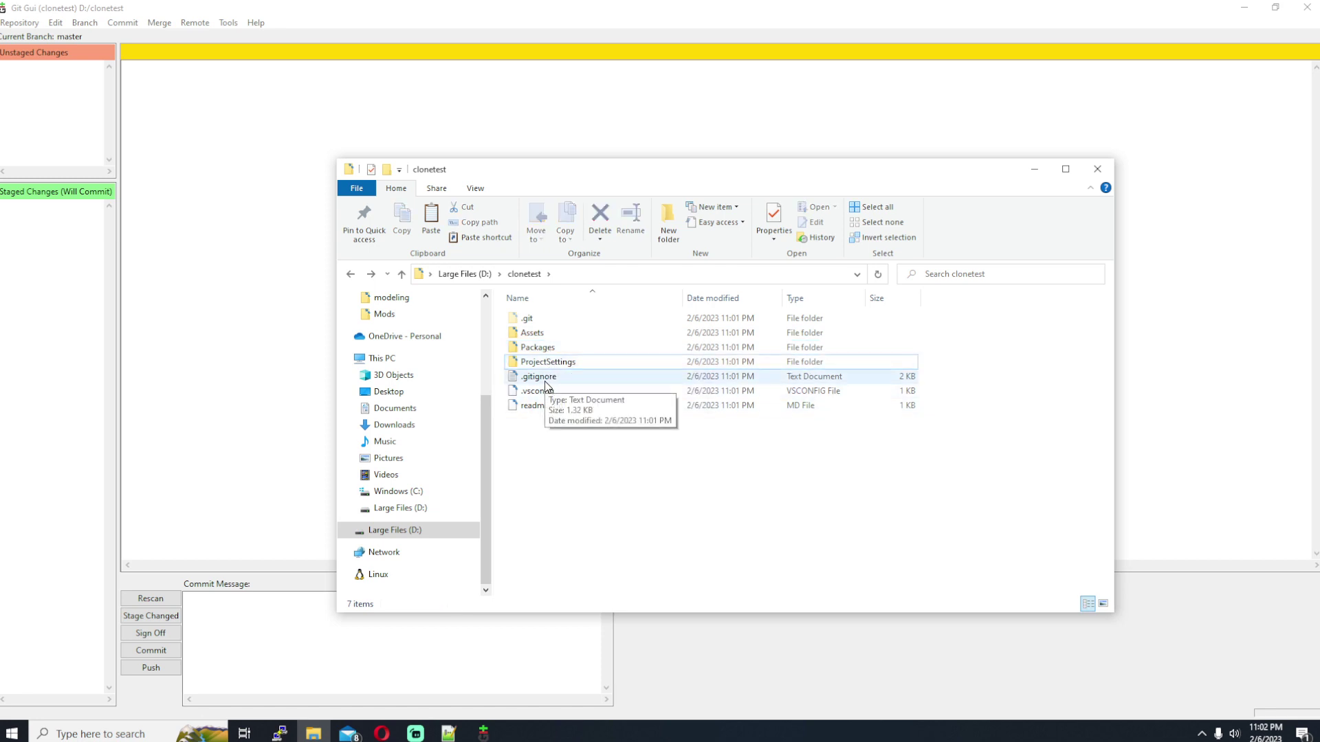
Turn the display of hidden items off and back on for the clonetest folder
left_click(475, 188)
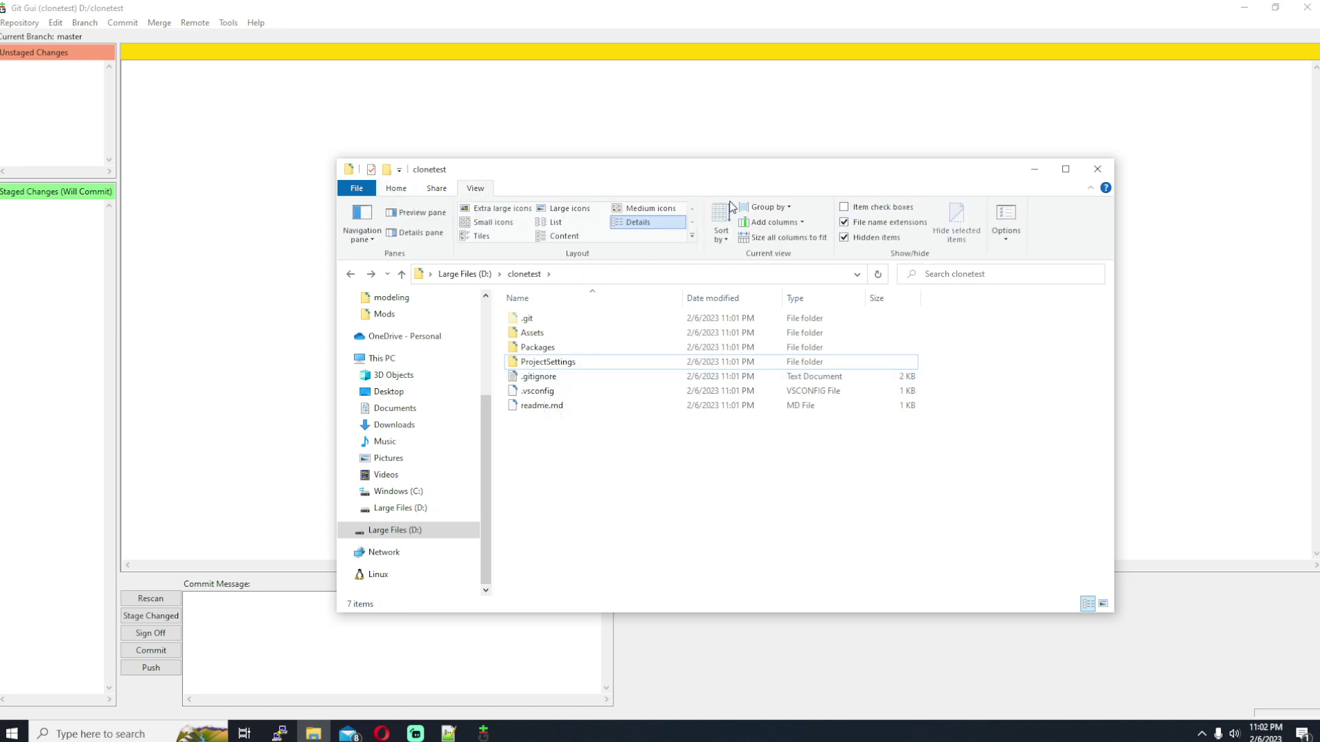
left_click(844, 238)
left_click(844, 239)
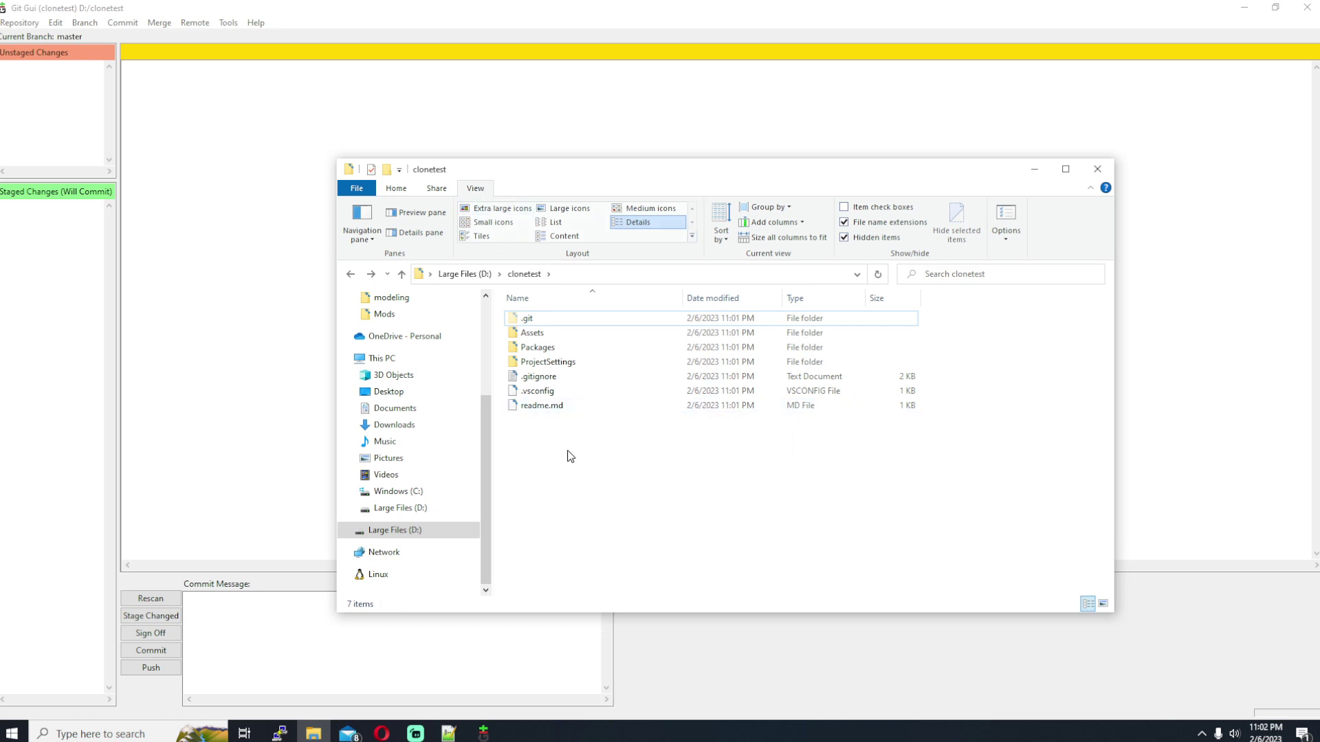
Open the .gitignore file in Notepad++, examine its ignored build folders and project file types, and close it
right_click(544, 380)
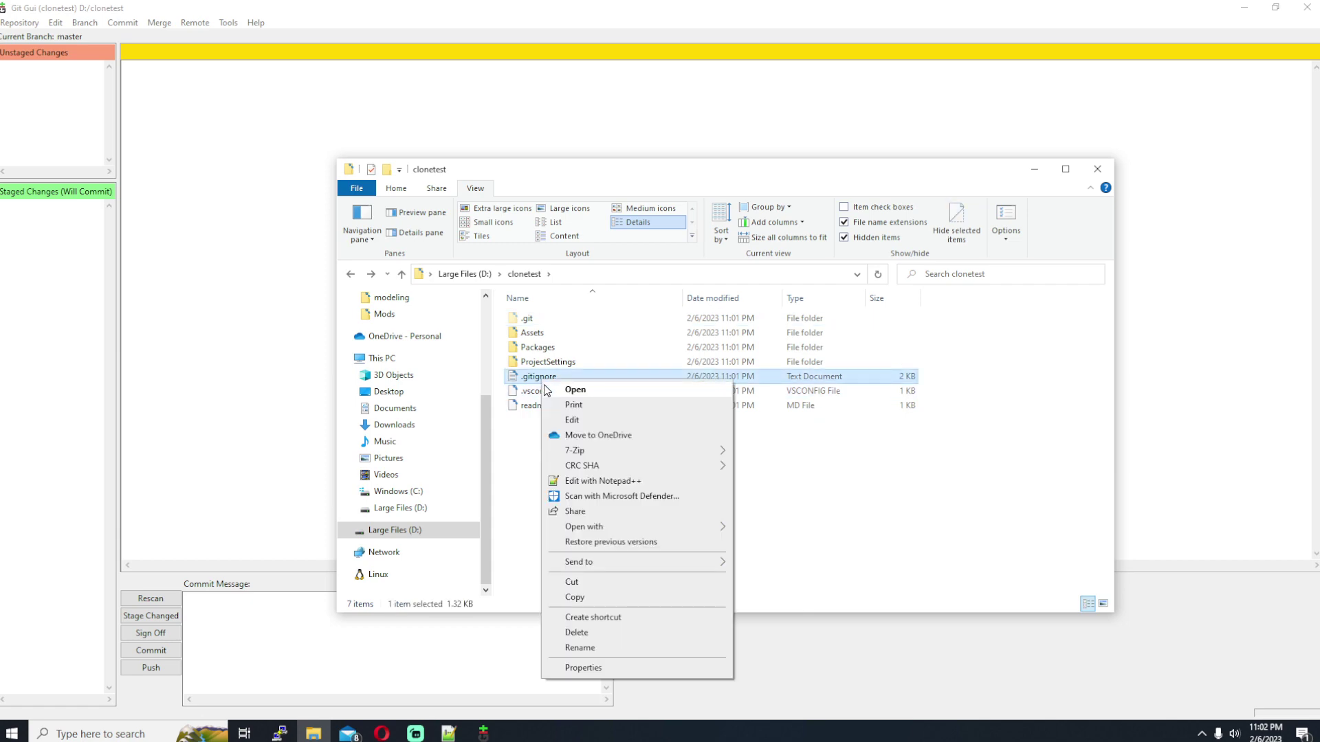
left_click(596, 481)
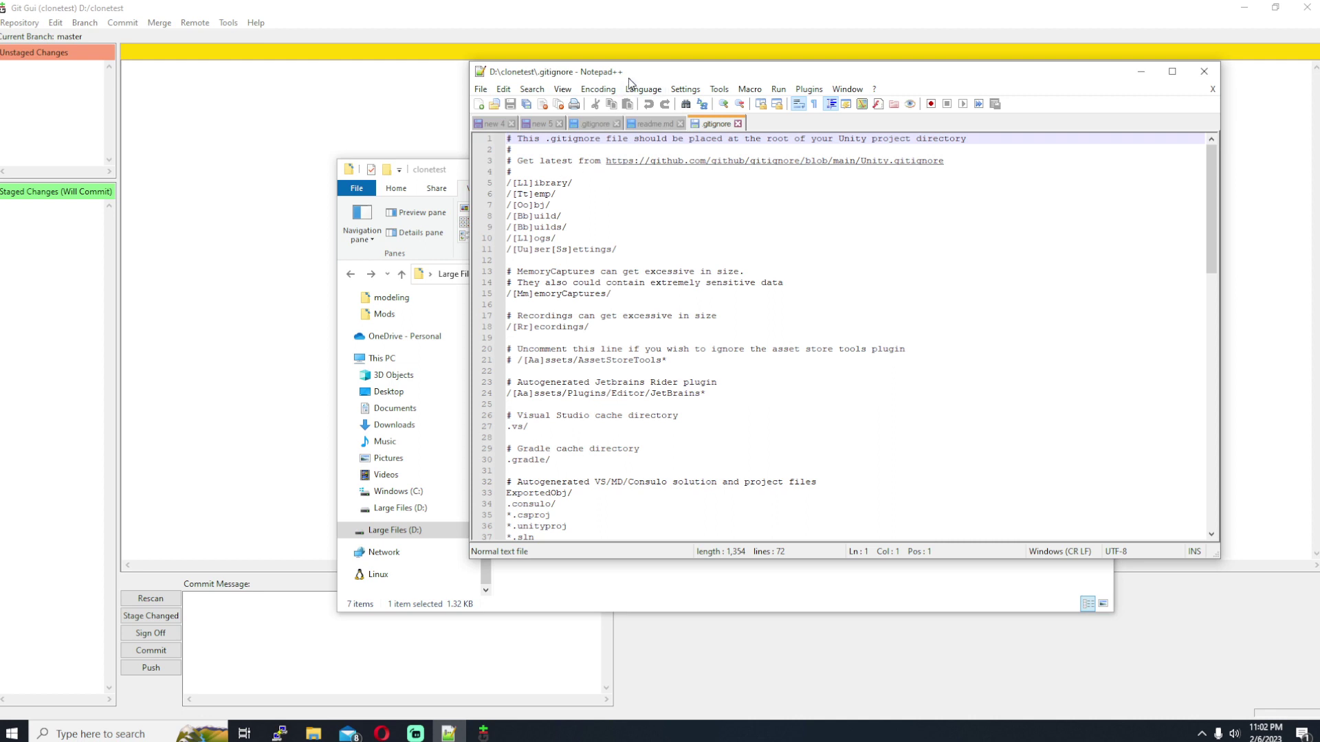
left_click_drag(632, 79, 691, 80)
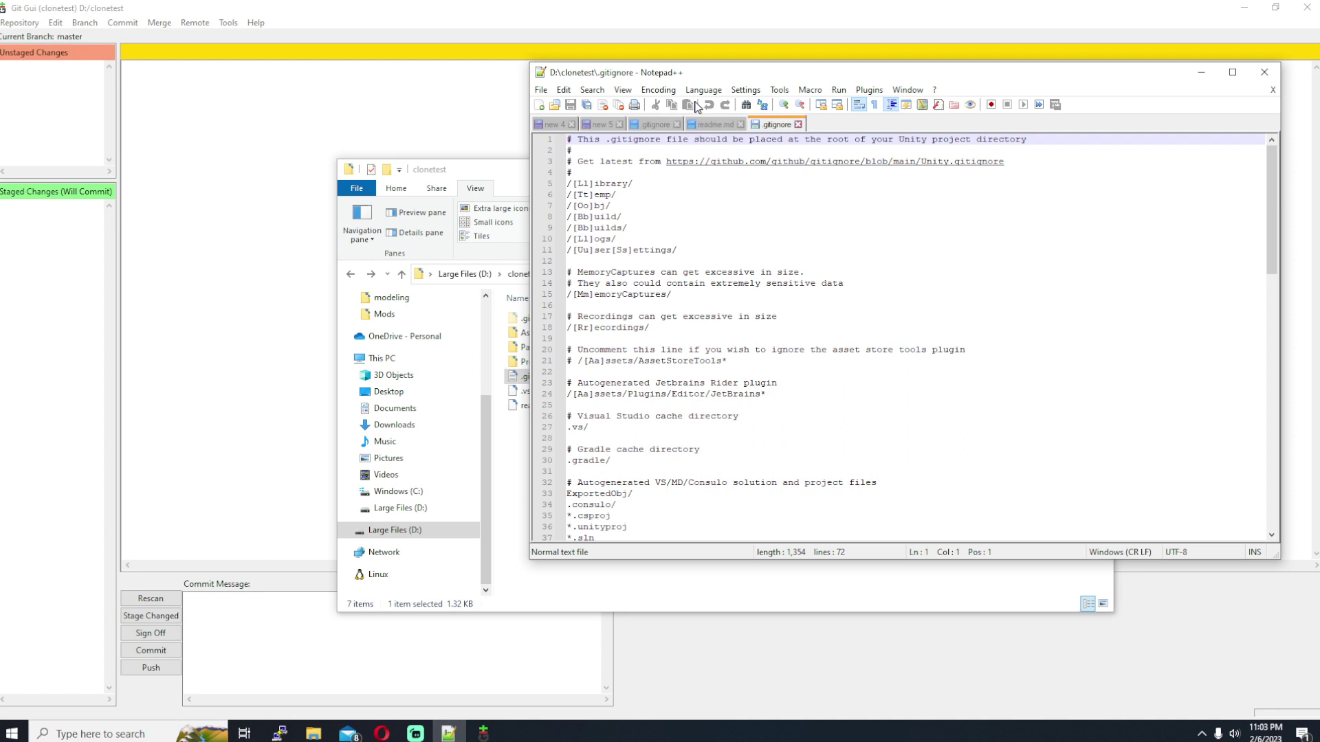
left_click_drag(589, 427, 568, 426)
left_click(620, 423)
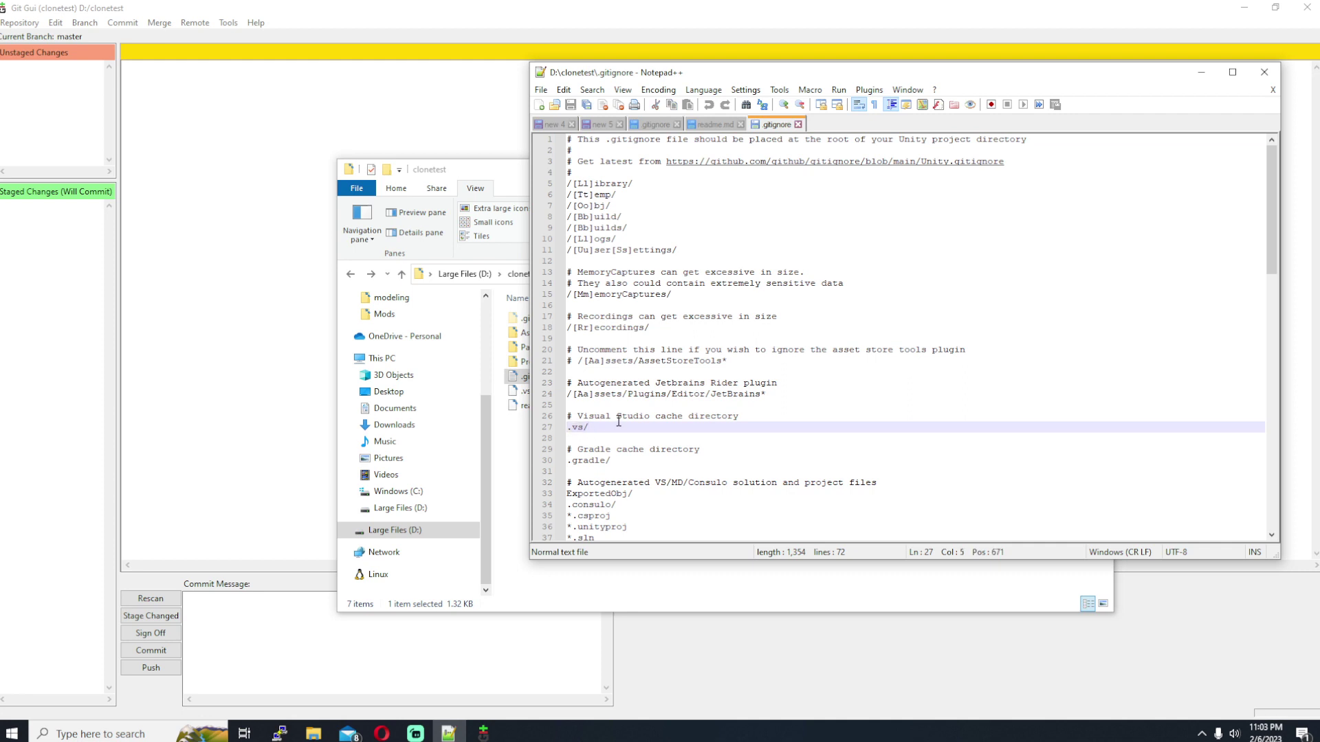
left_click(629, 328)
left_click(596, 229)
double_click(597, 229)
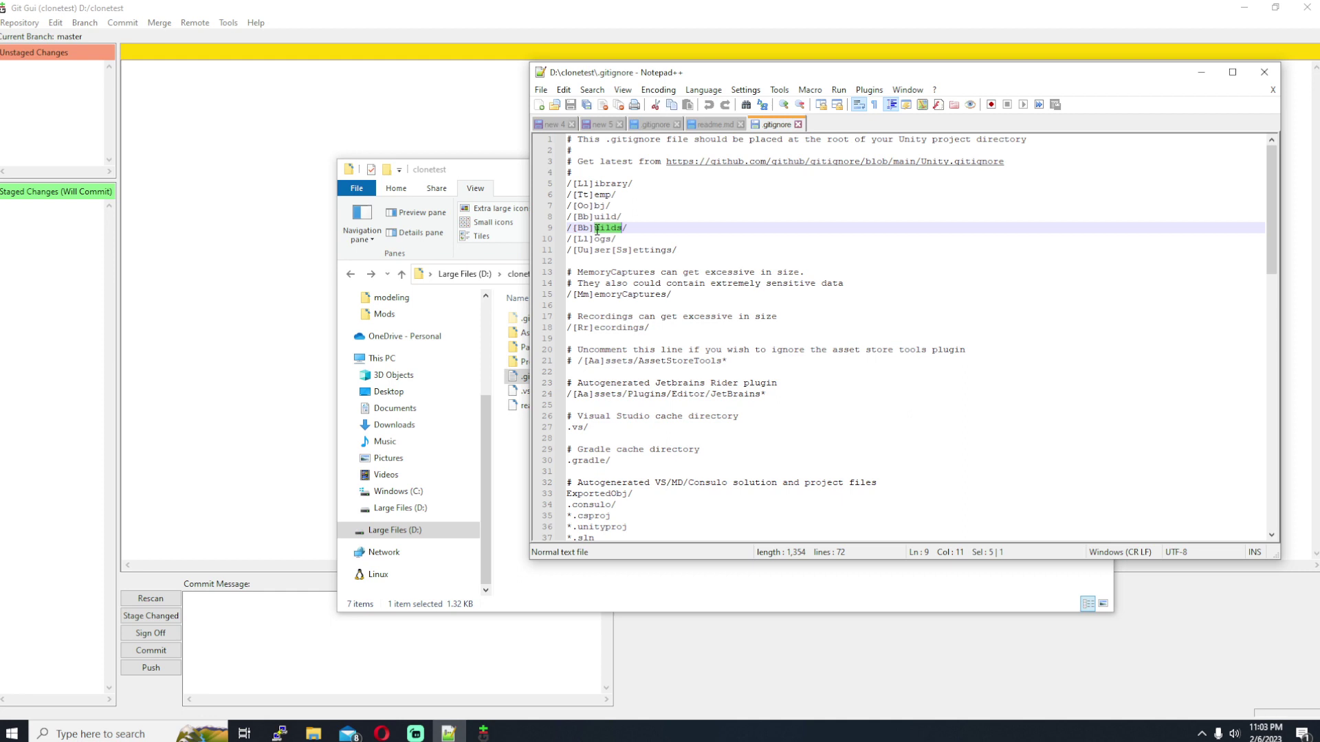
double_click(597, 217)
scroll(614, 300, "down", 9)
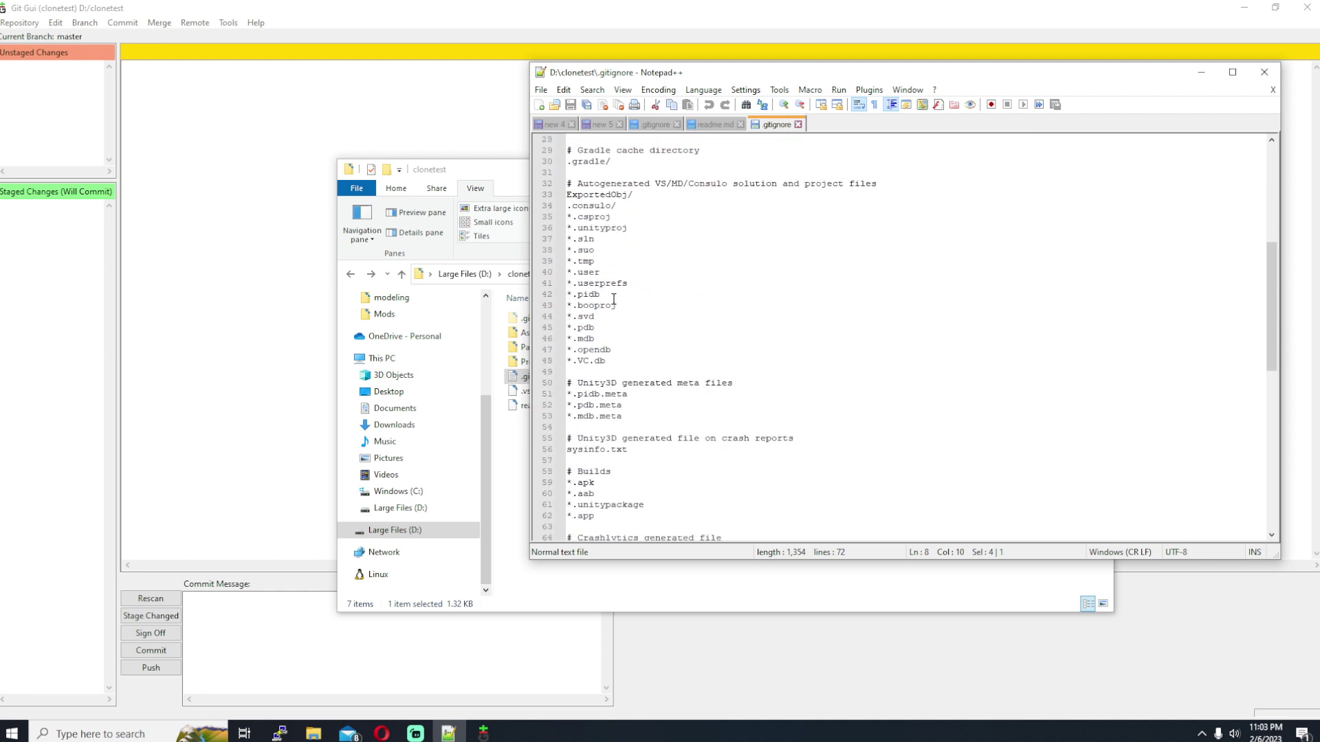
double_click(591, 217)
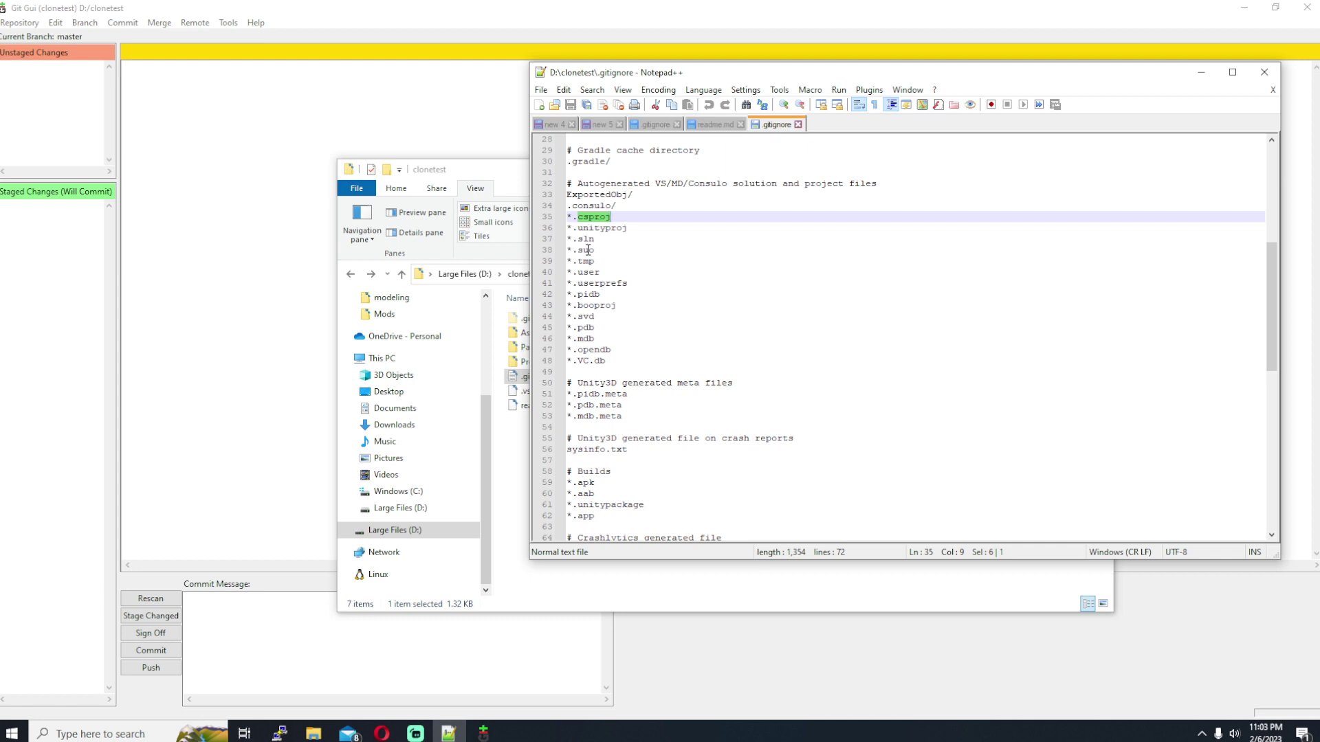
left_click(506, 173)
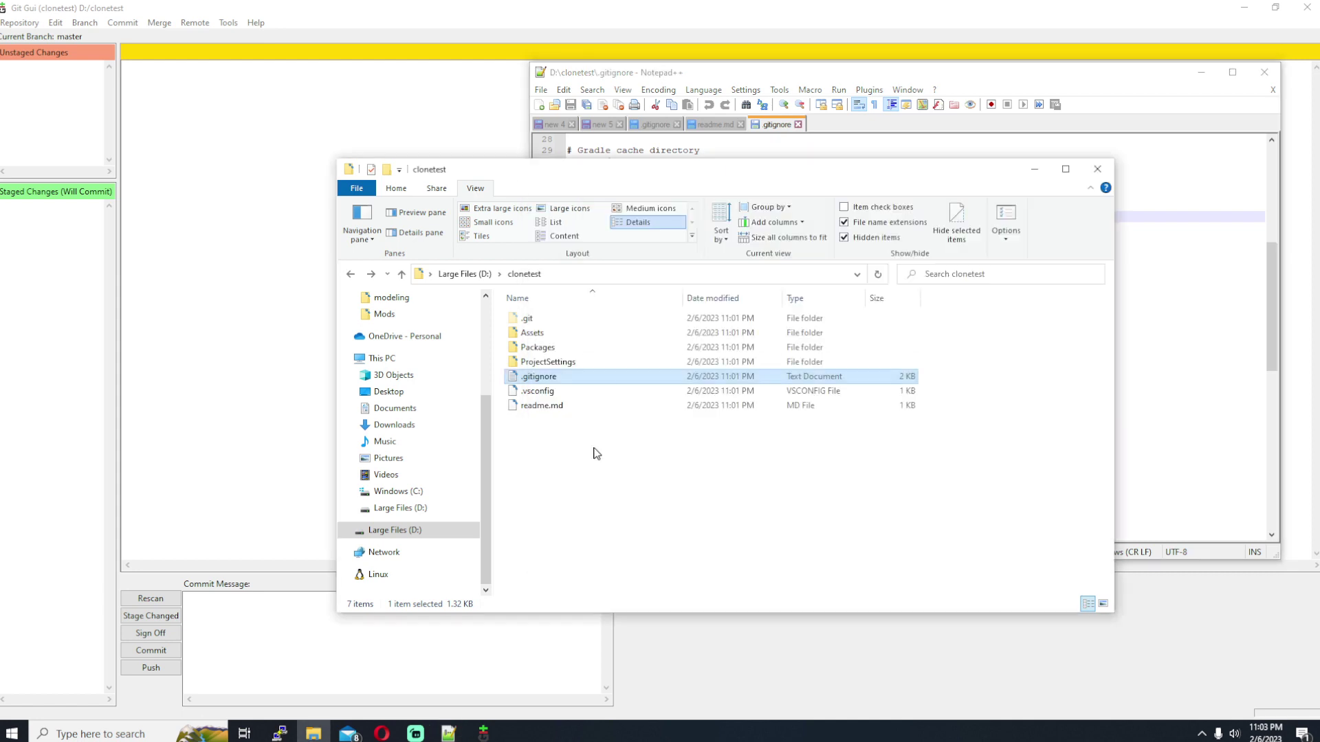
left_click(1261, 98)
left_click(1263, 72)
left_click(592, 443)
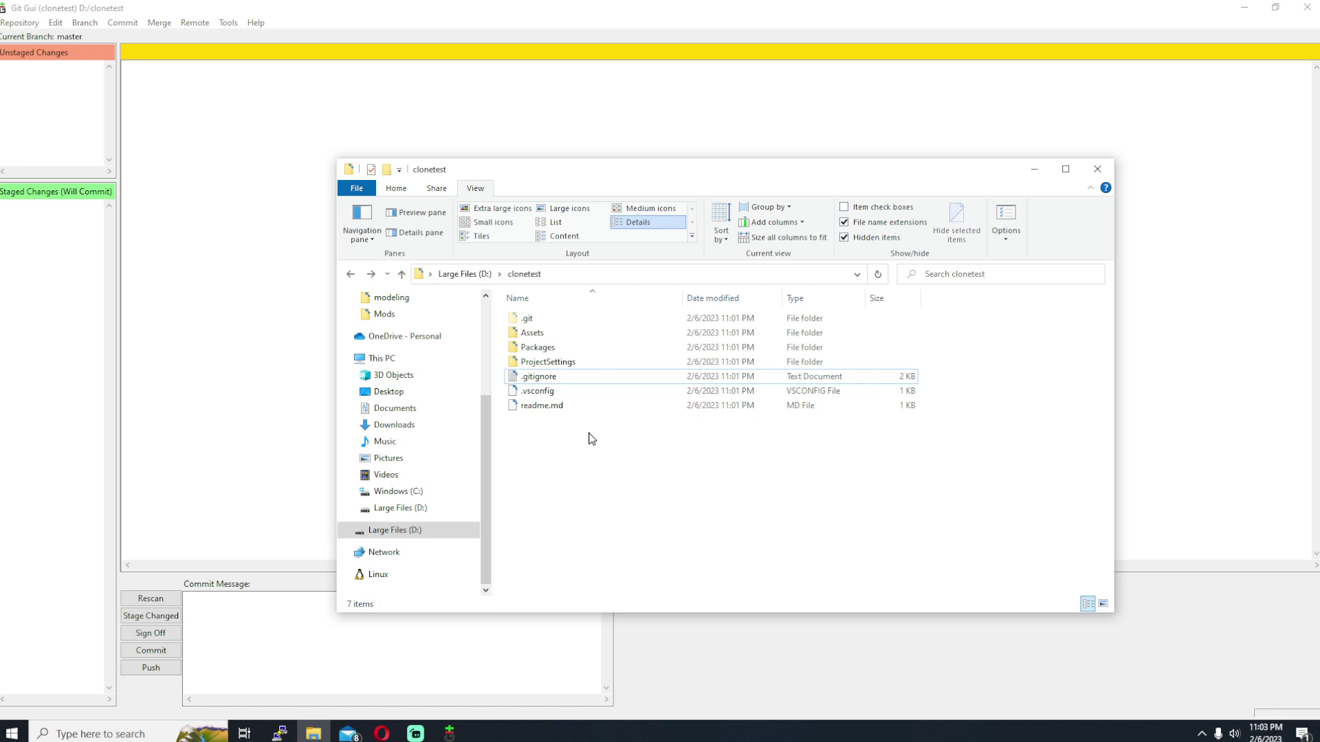
left_click(538, 382)
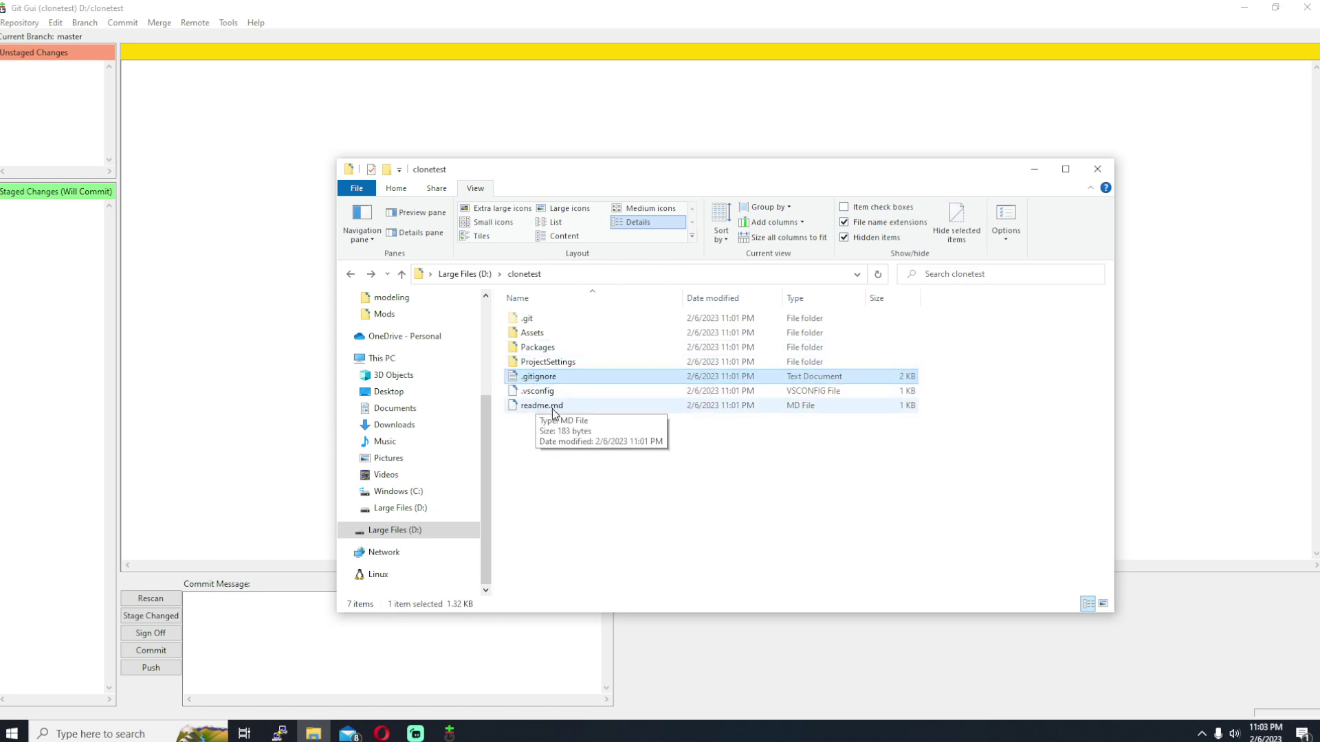
left_click(532, 428)
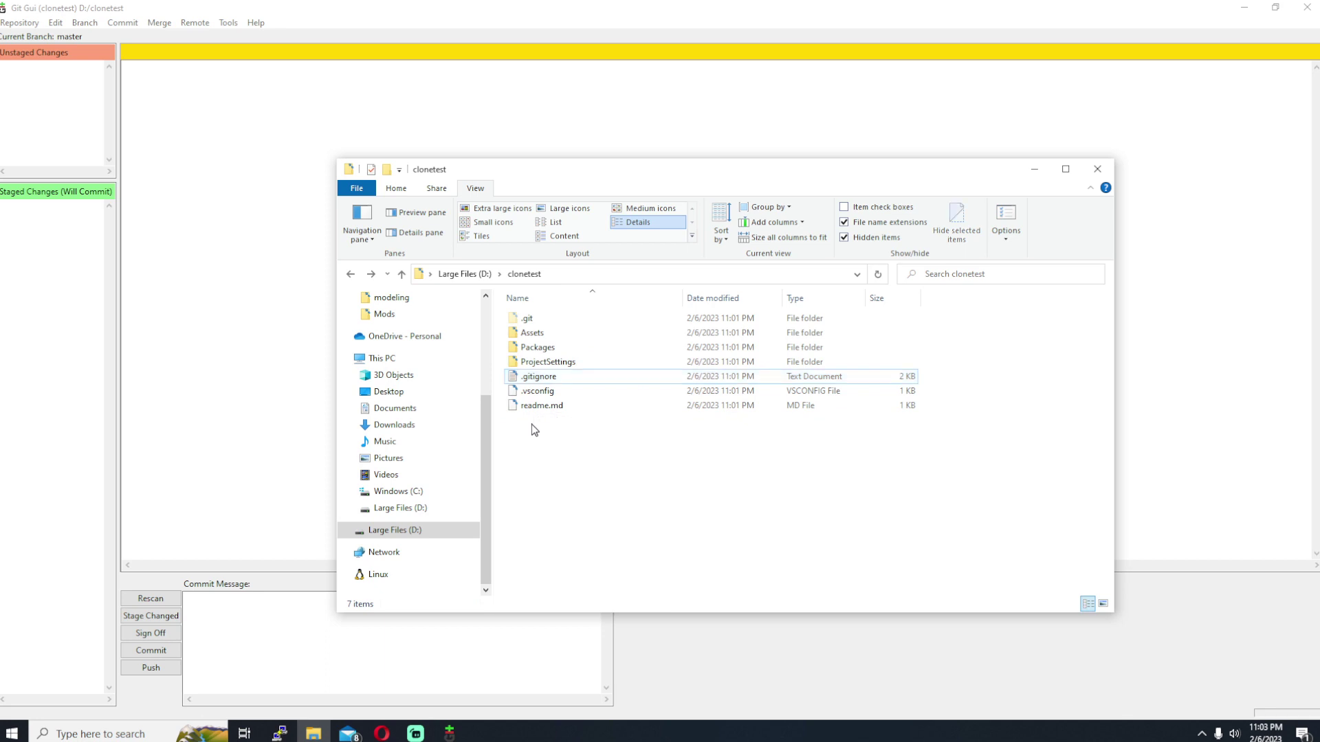
left_click(548, 376)
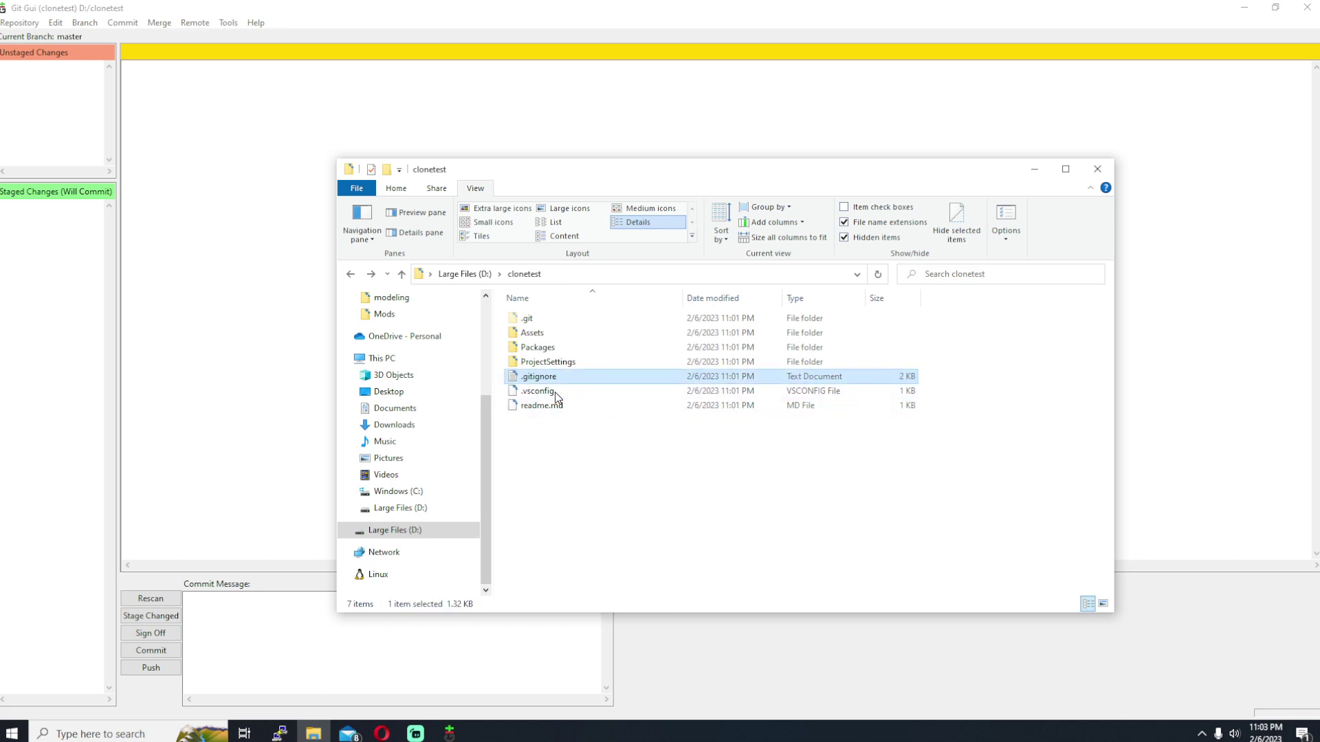
left_click(543, 440)
Maximize the File Explorer window and remove the .git folder from the clonetest folder
left_click(526, 318)
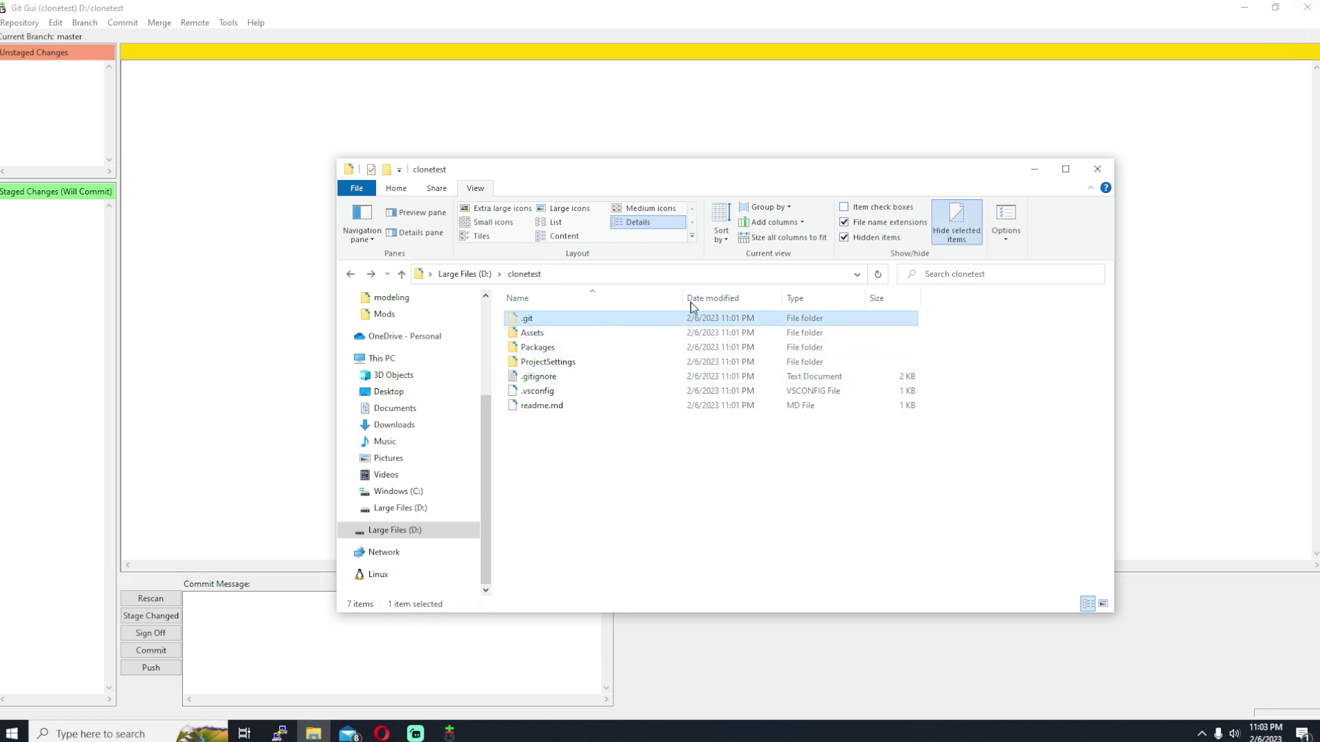
left_click(1065, 169)
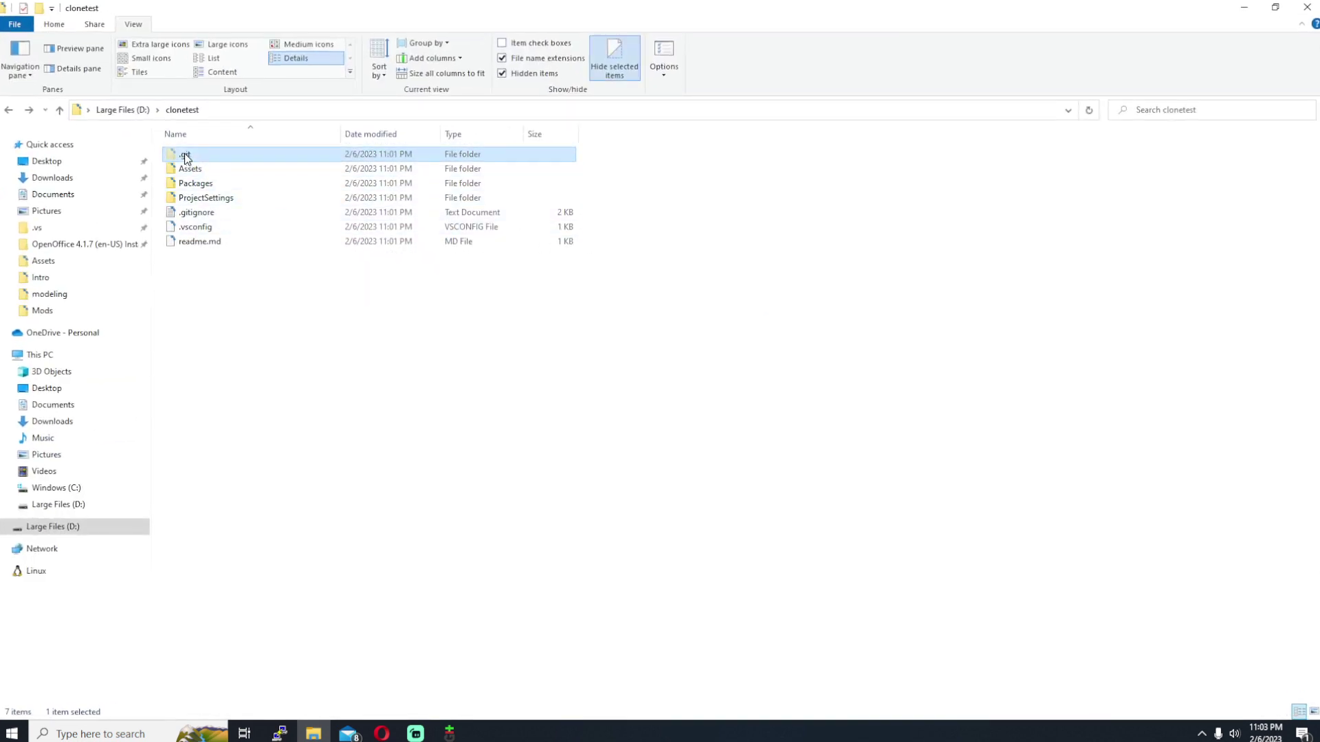
left_click_drag(192, 158, 187, 169)
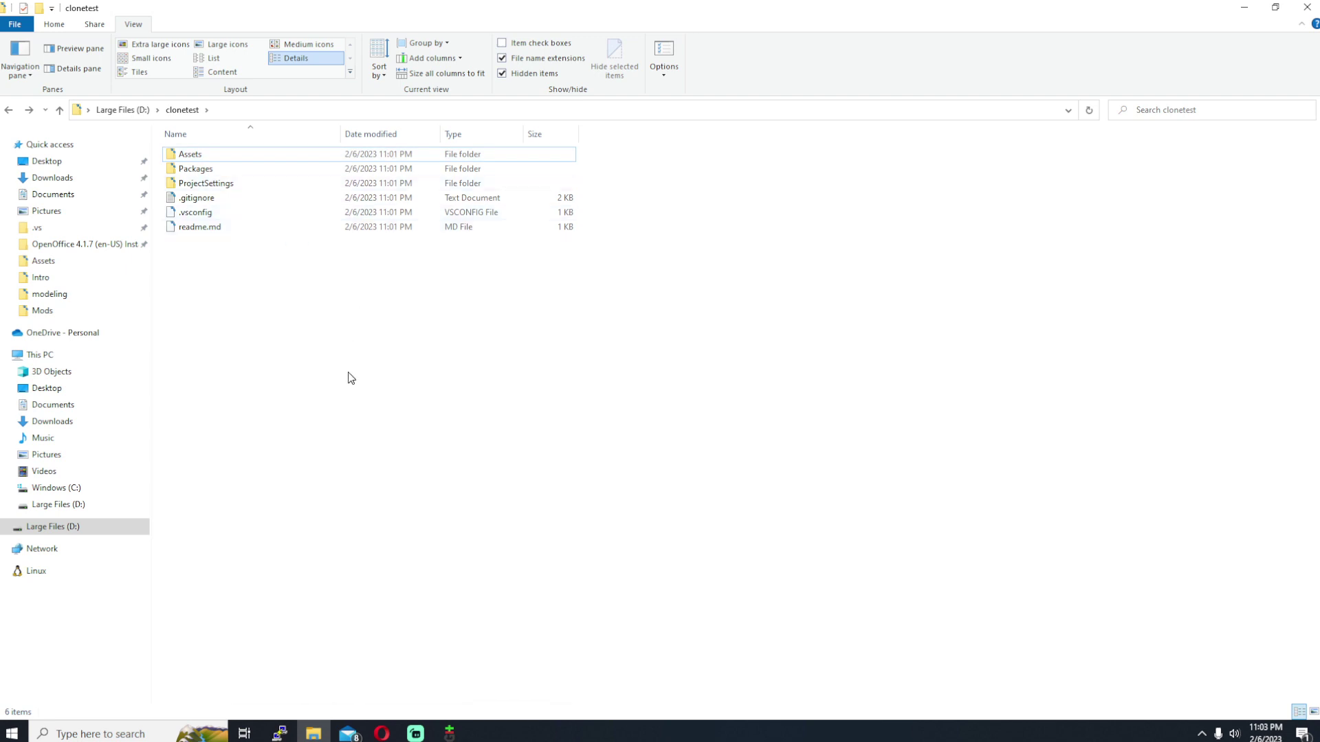
Close the Git GUI window for the clonetest repository and start a fresh Git GUI session
left_click(451, 734)
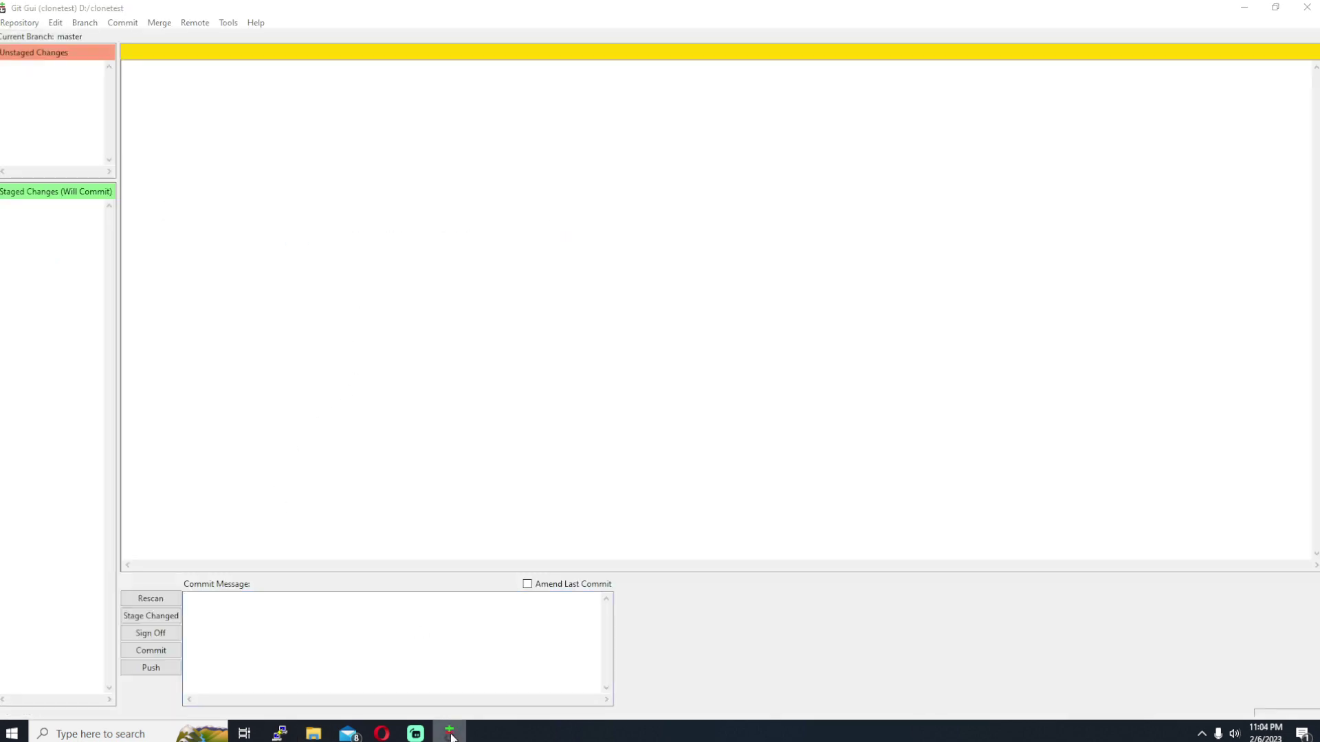
right_click(451, 734)
left_click(438, 704)
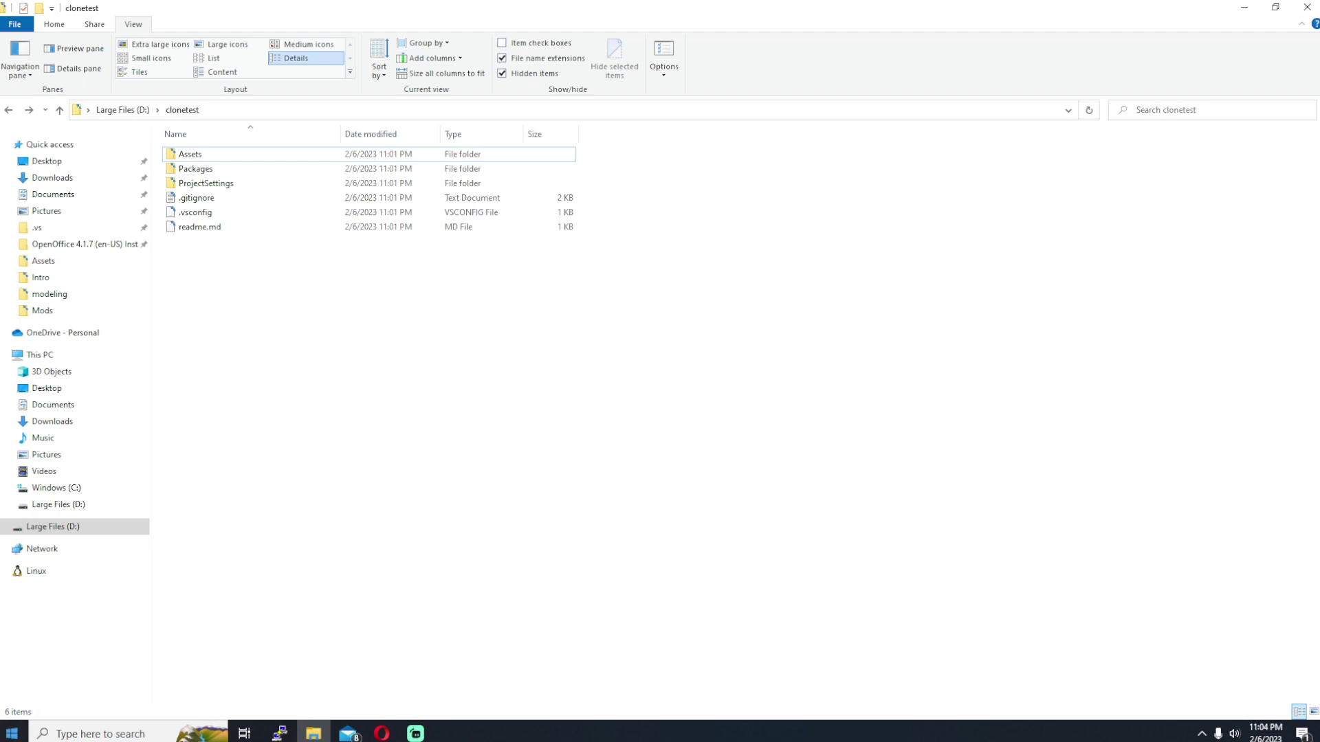
left_click(11, 733)
type("git")
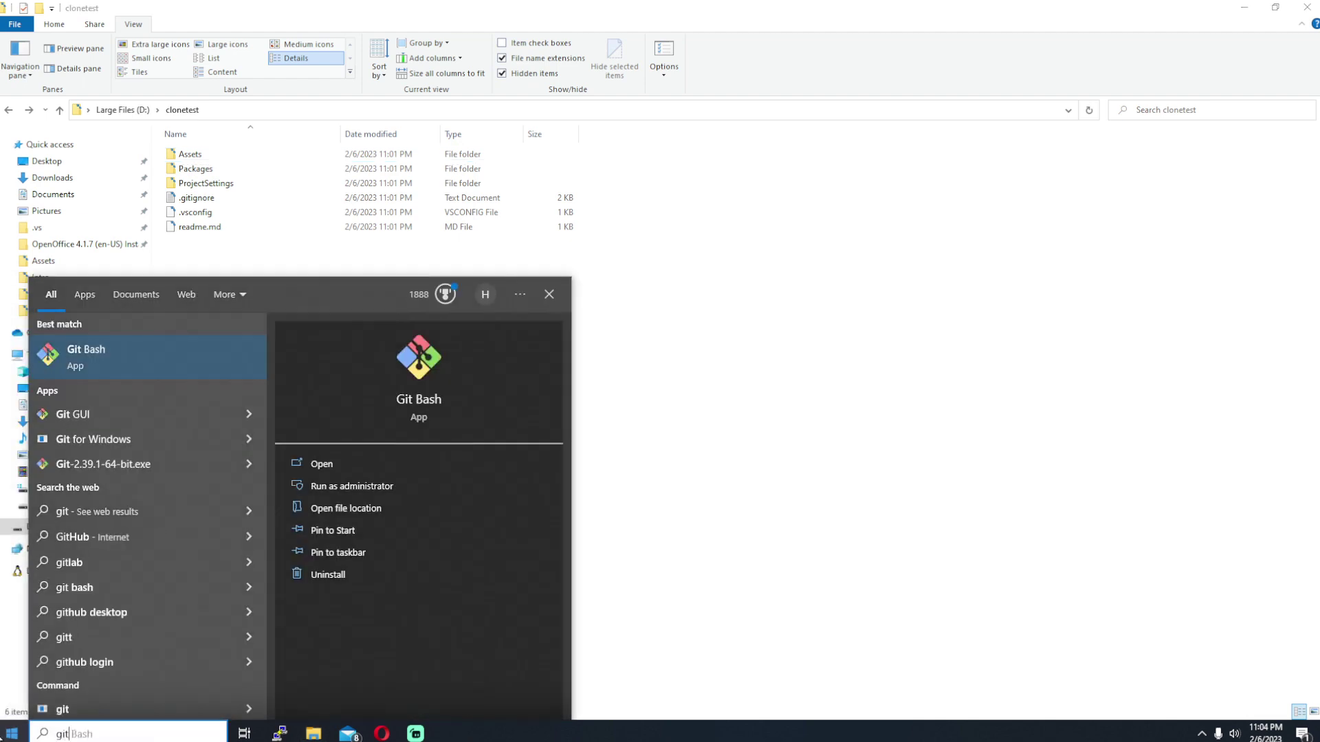
key("Down")
key("Return")
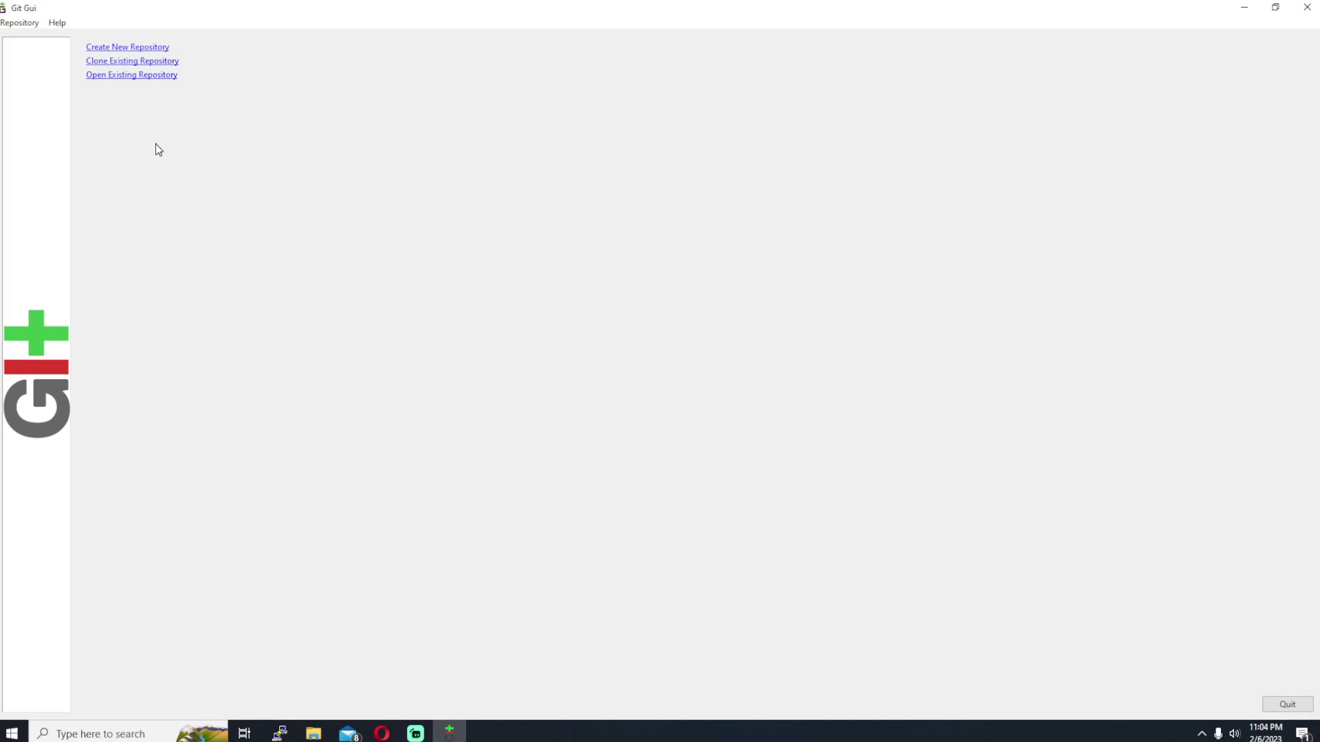
Create a new Git repository in the existing D:/clonetest folder
left_click(126, 48)
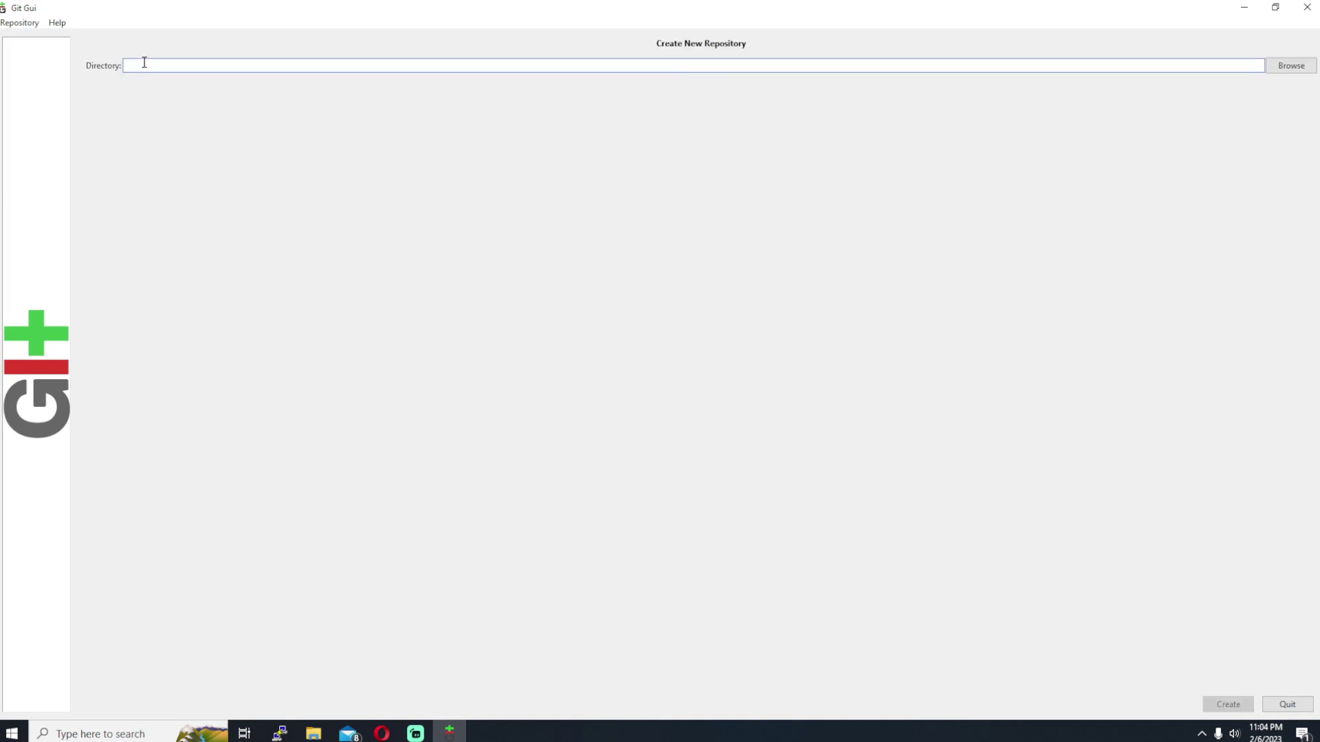
left_click(1290, 65)
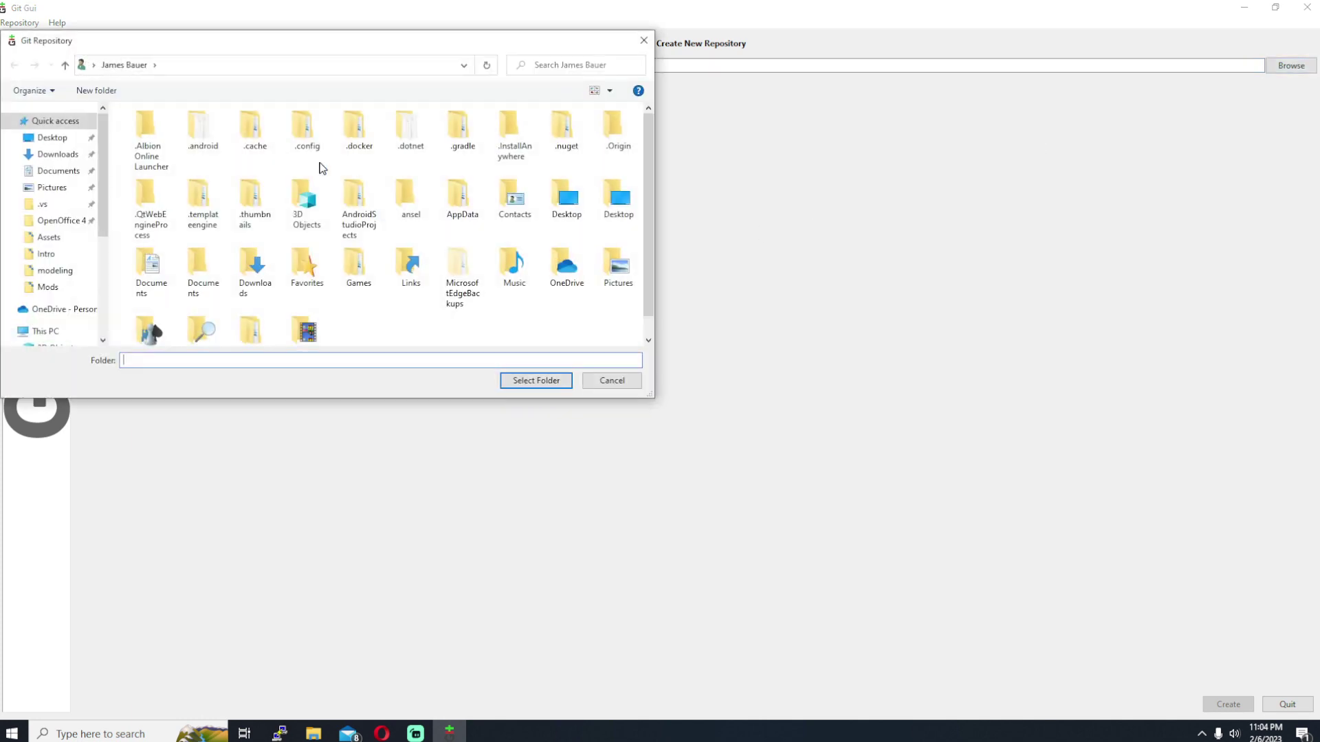
scroll(206, 275, "down", 1)
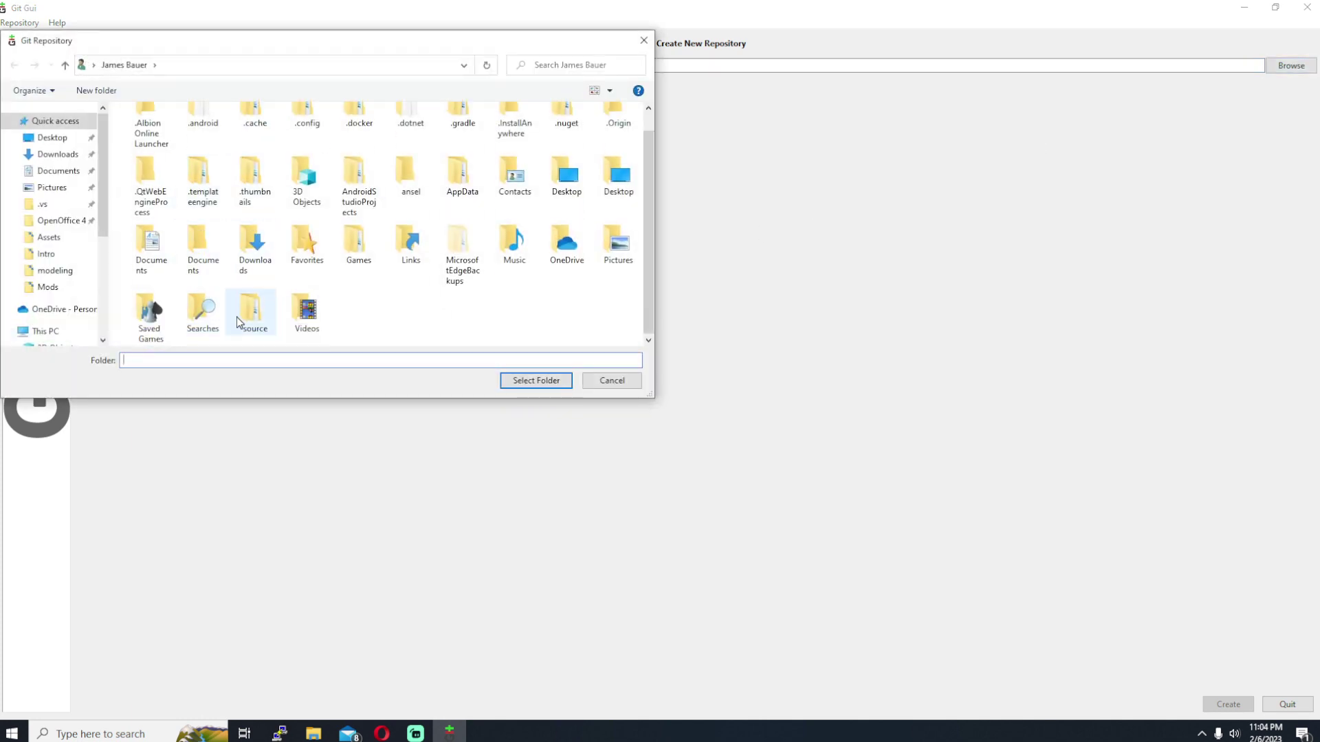
scroll(146, 312, "up", 1)
scroll(63, 315, "down", 2)
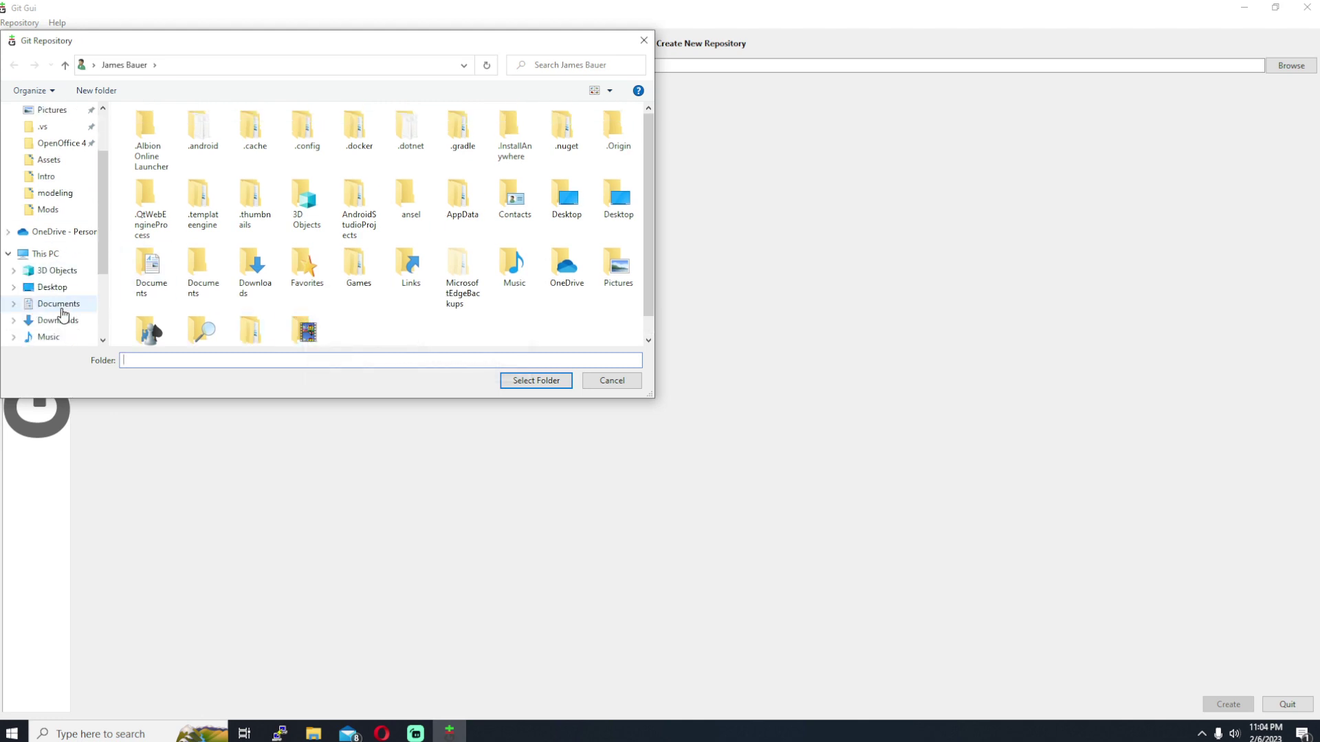
scroll(63, 316, "down", 3)
left_click(61, 303)
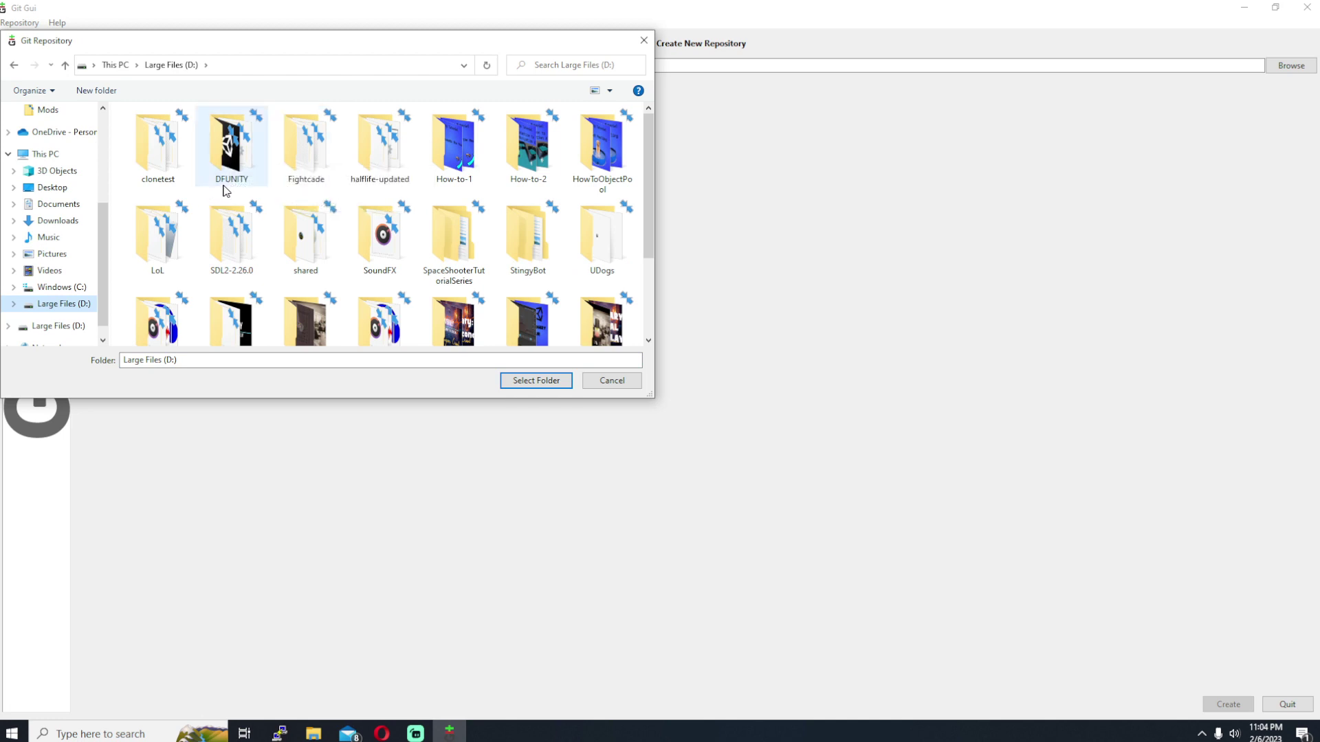
scroll(225, 195, "down", 2)
scroll(165, 247, "up", 1)
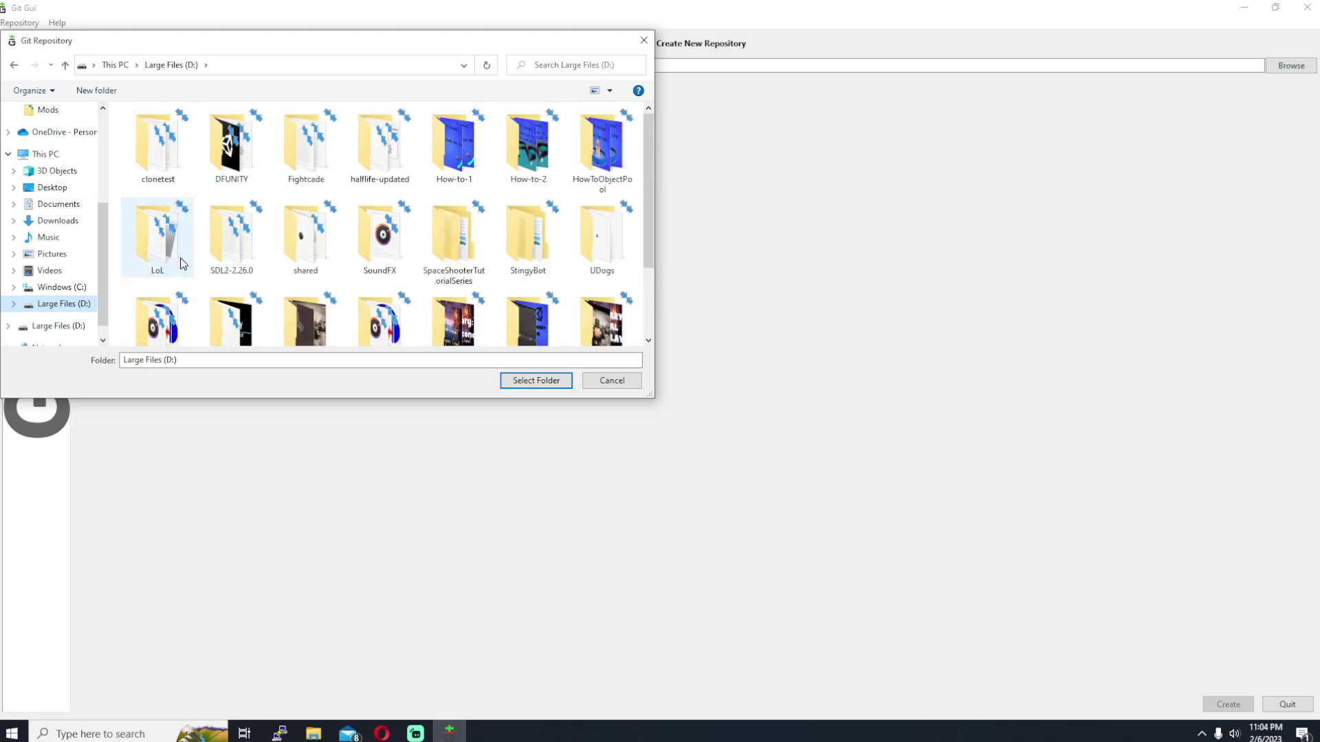
double_click(162, 149)
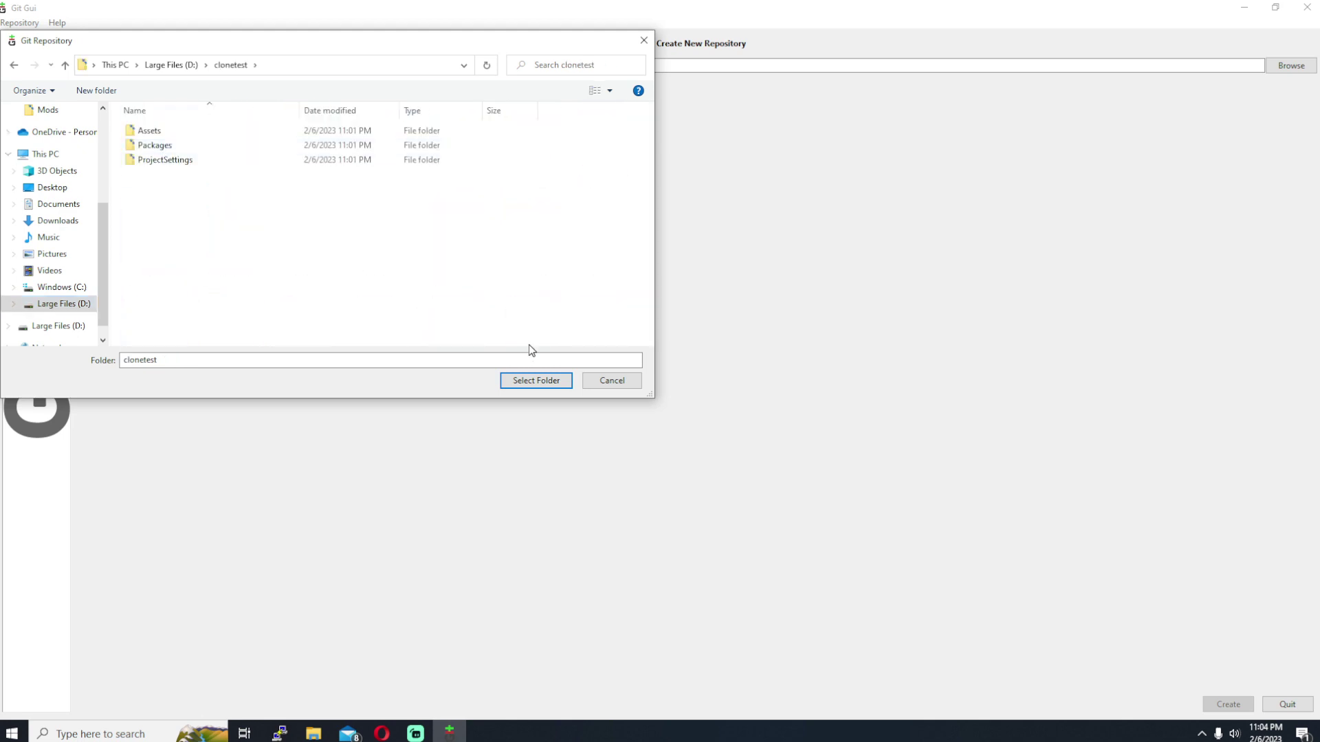
left_click(525, 383)
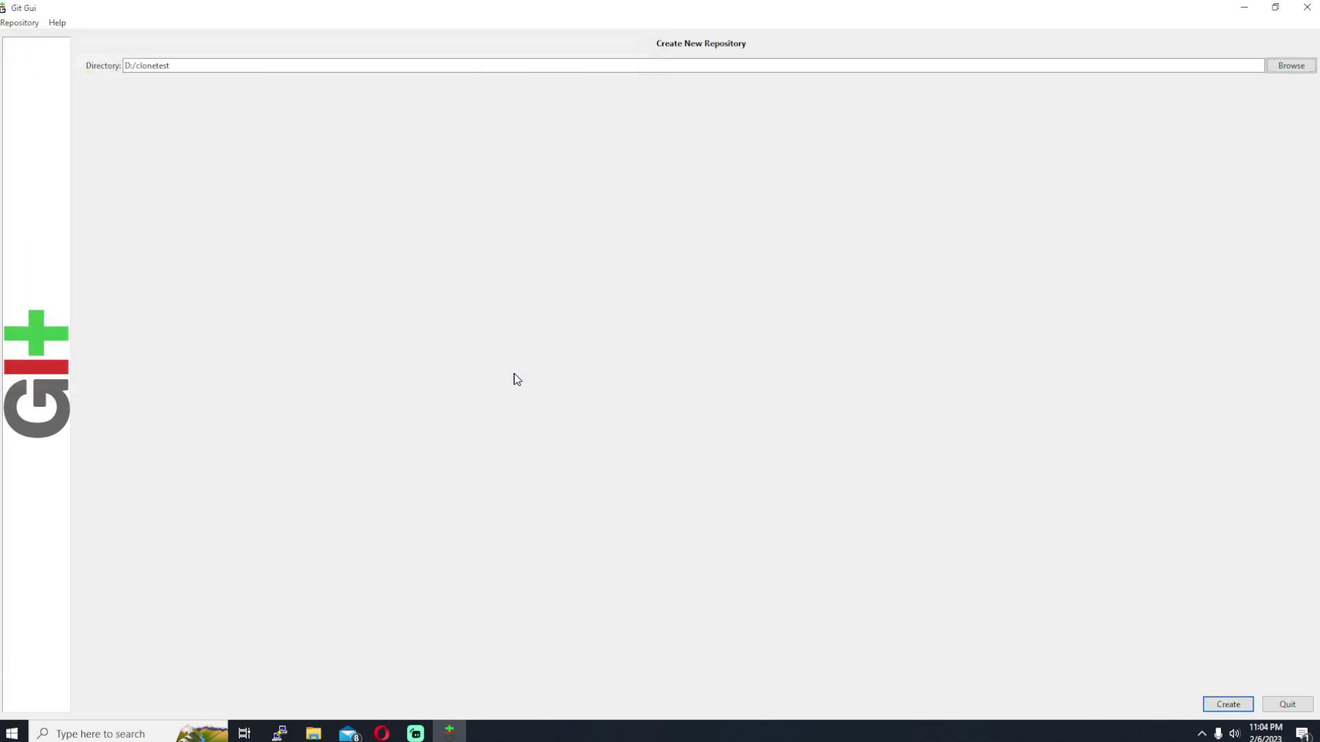
left_click(1227, 704)
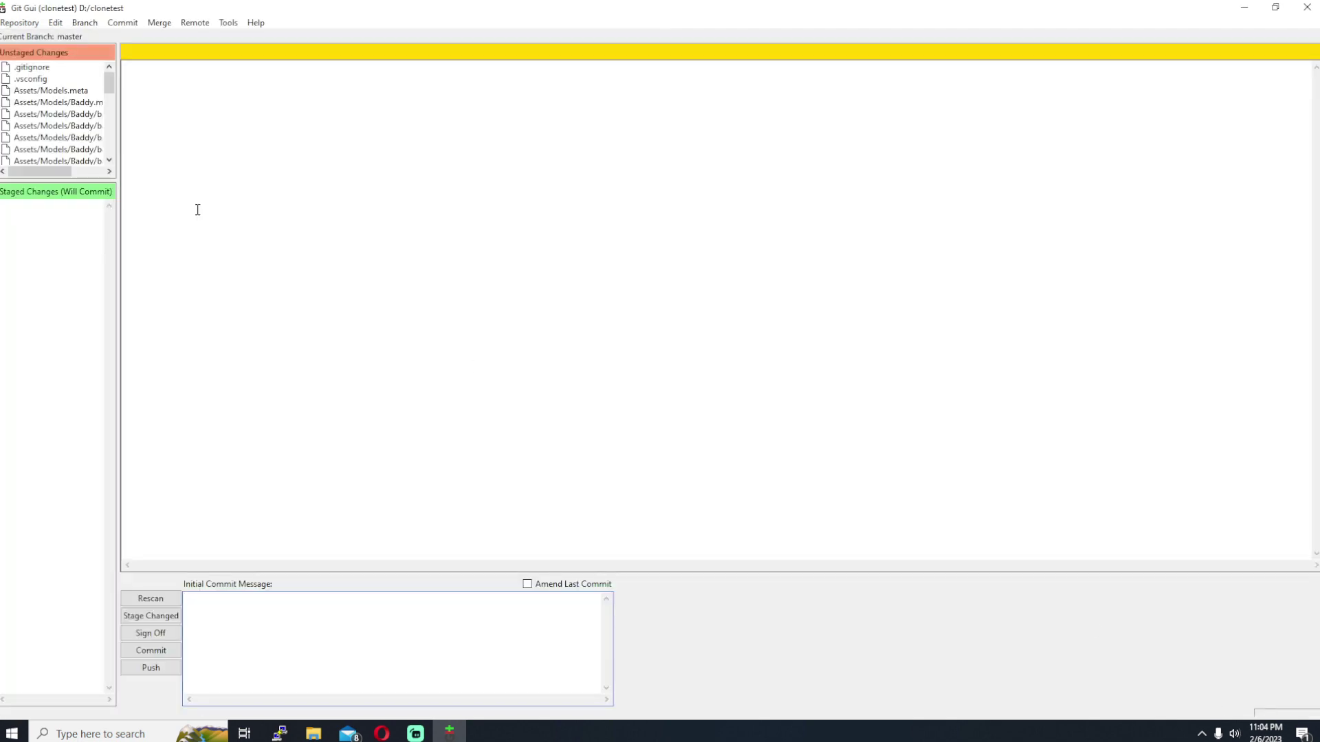
Enlarge the unstaged changes list in height and width, and stage all changed files including the untracked ones
left_click_drag(83, 178, 103, 336)
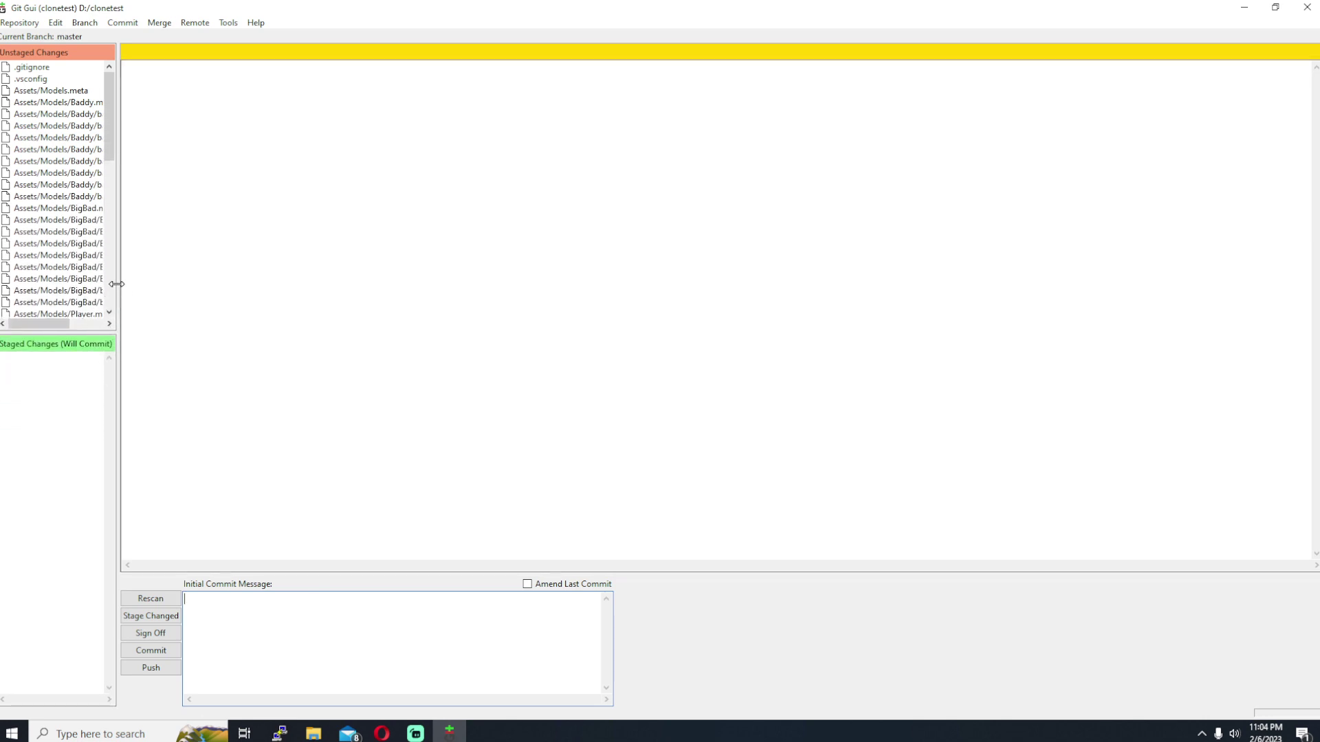
left_click_drag(117, 283, 257, 285)
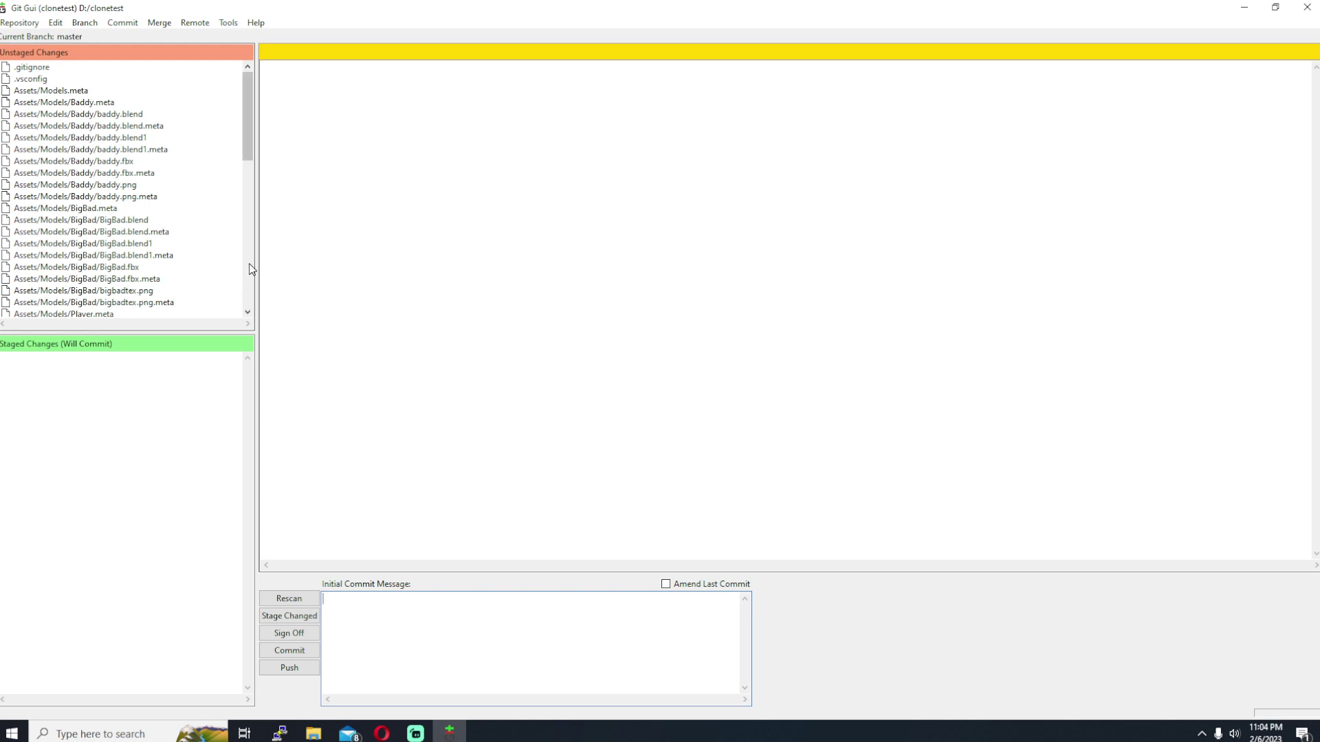
left_click(297, 622)
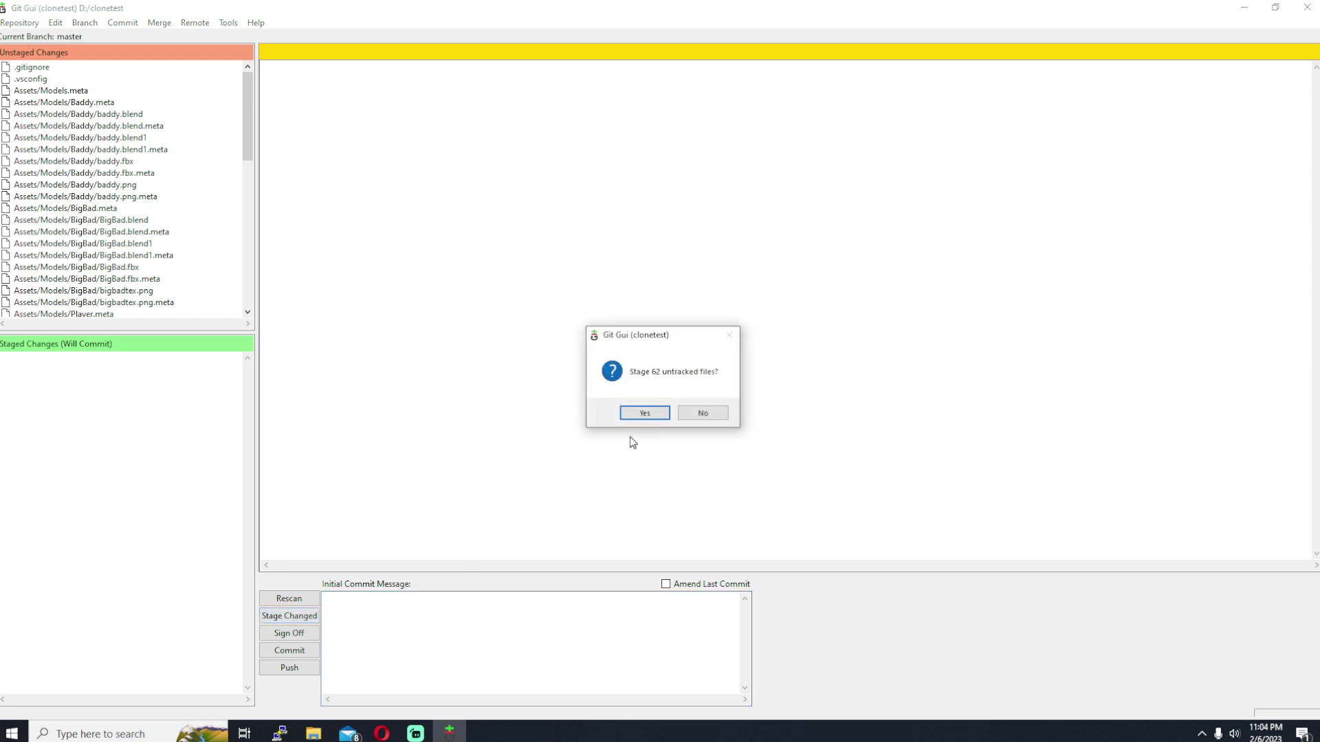
left_click(650, 411)
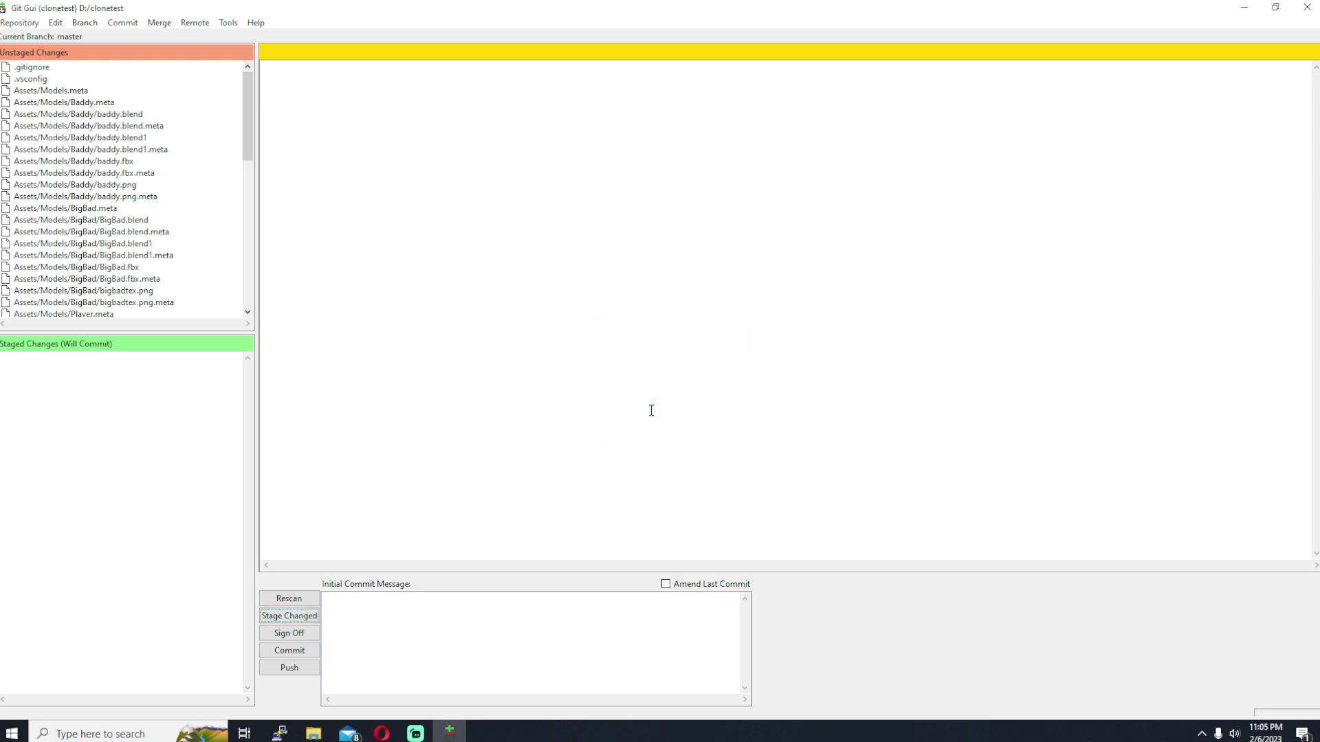
Commit the staged files with the message "initial commit"
left_click(433, 611)
type("init")
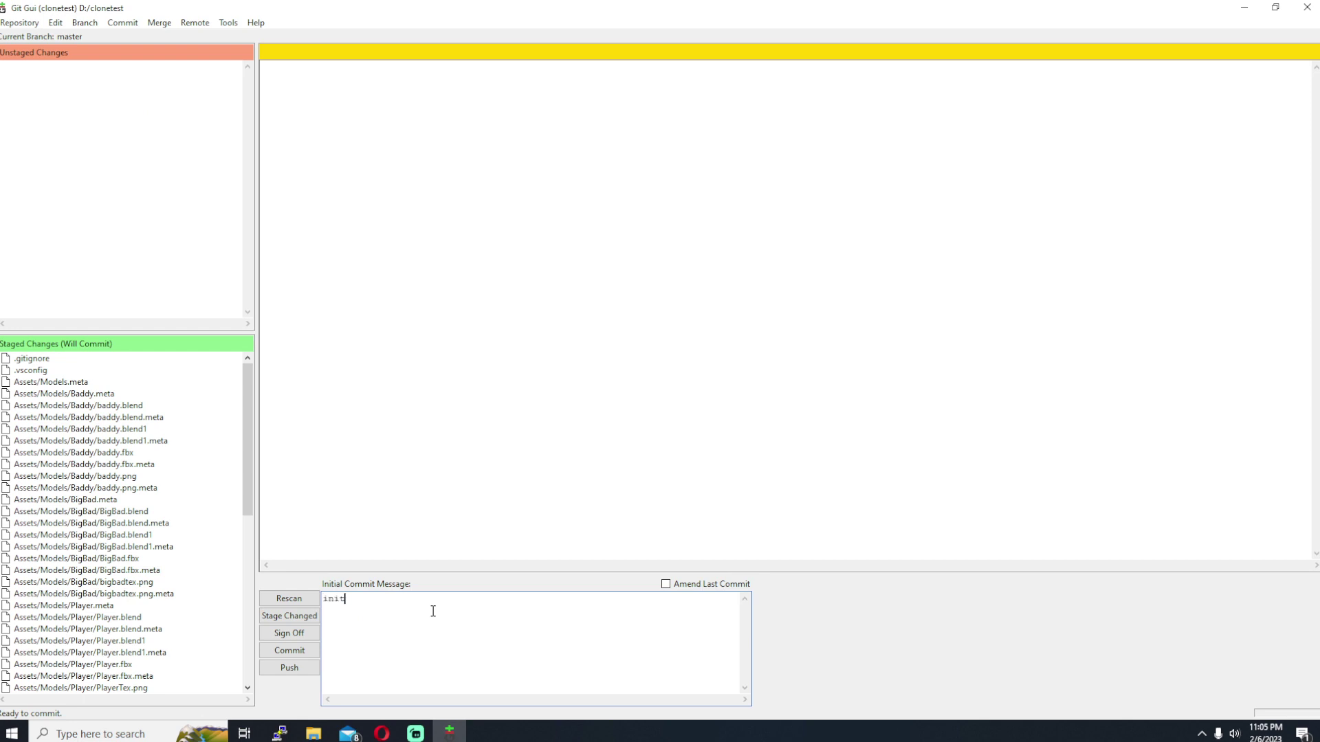
type("ial commit")
left_click(317, 655)
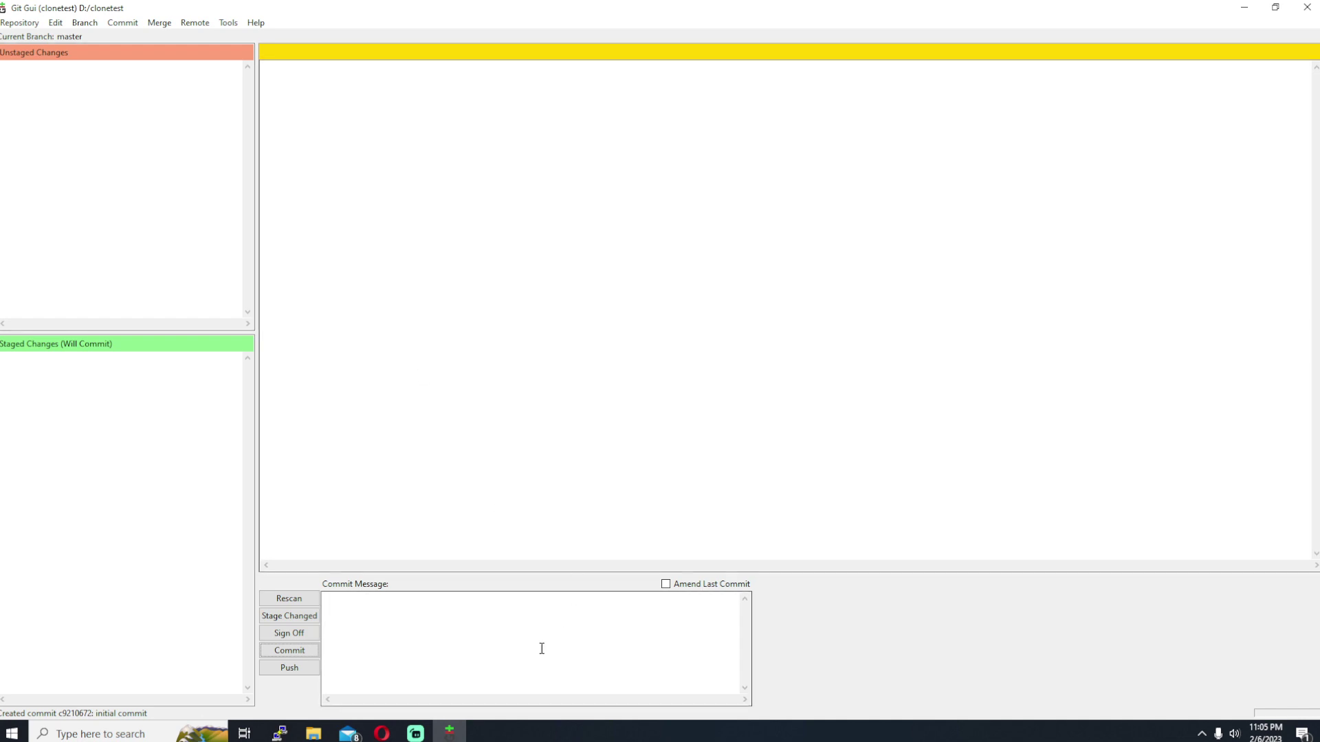
Open readme.md from the clonetest folder in Notepad++, add the line "sdadsdasadsads" followed by blank lines, and save the file
left_click(322, 734)
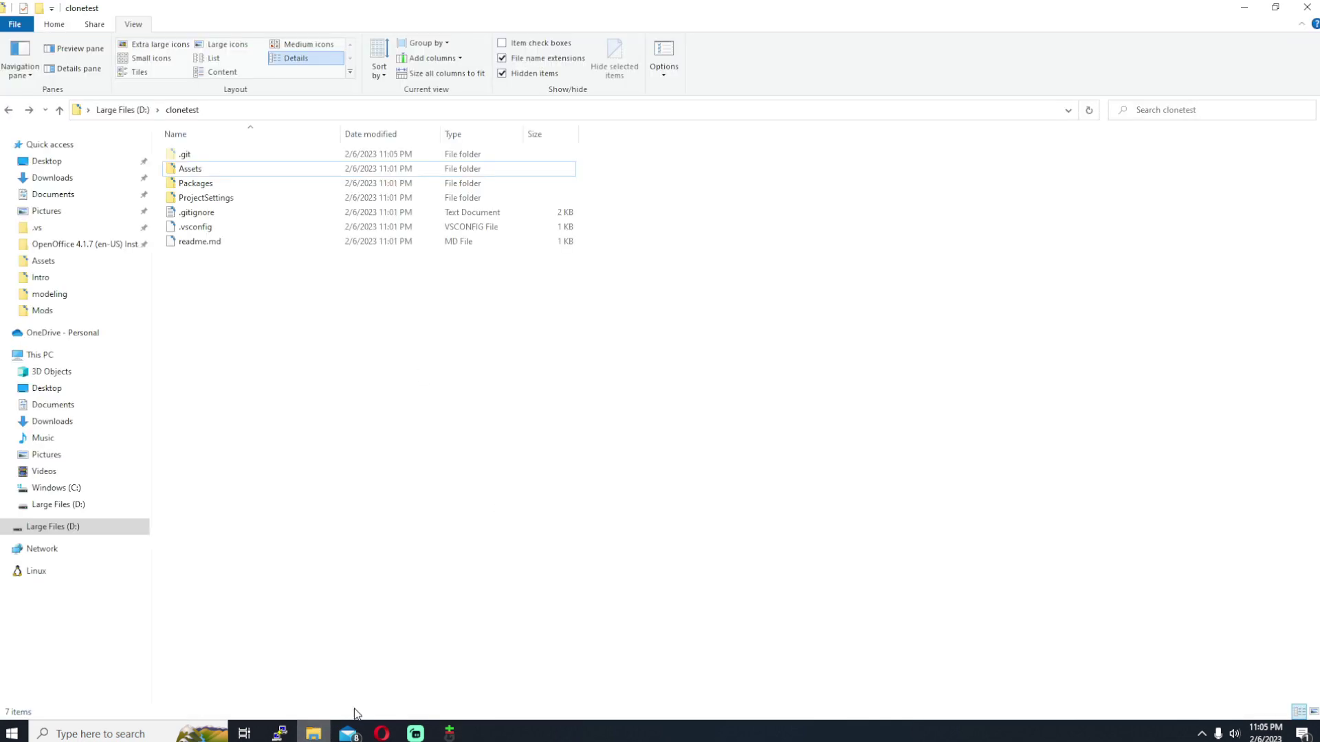
left_click(207, 242)
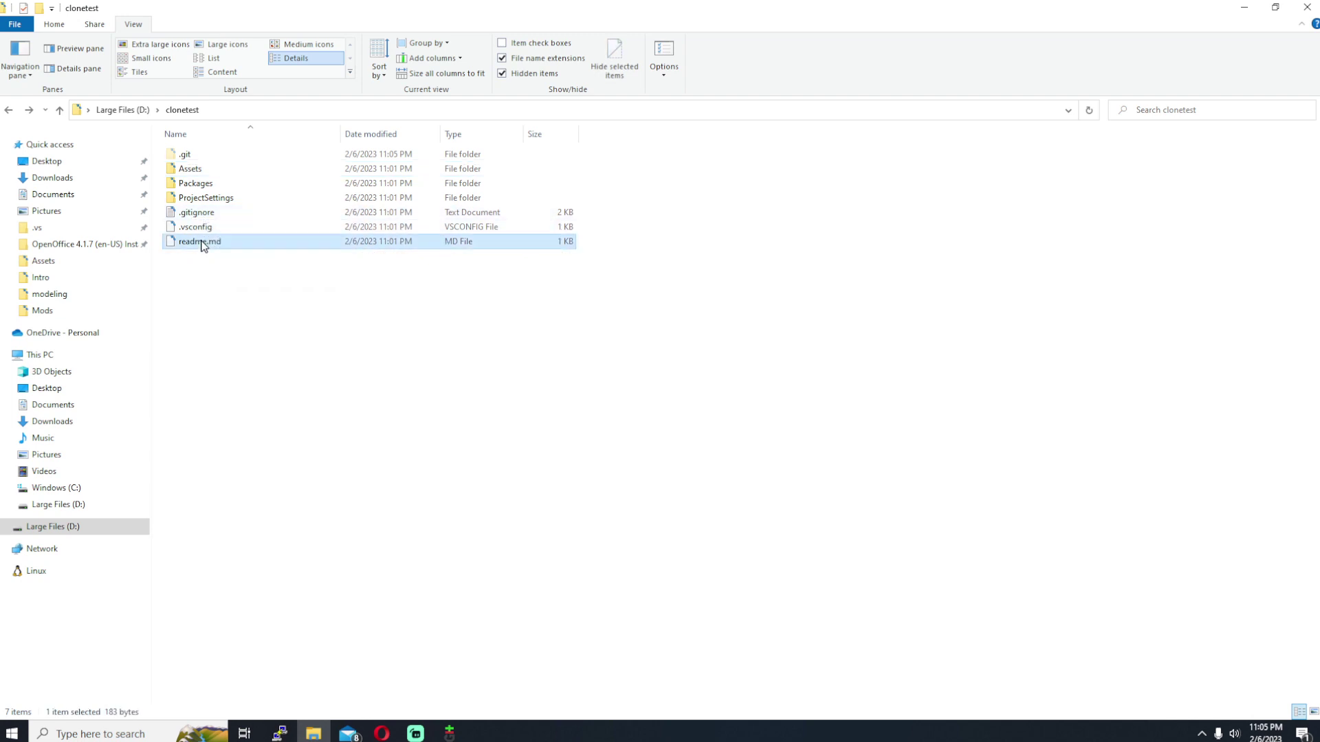
right_click(202, 240)
left_click(254, 313)
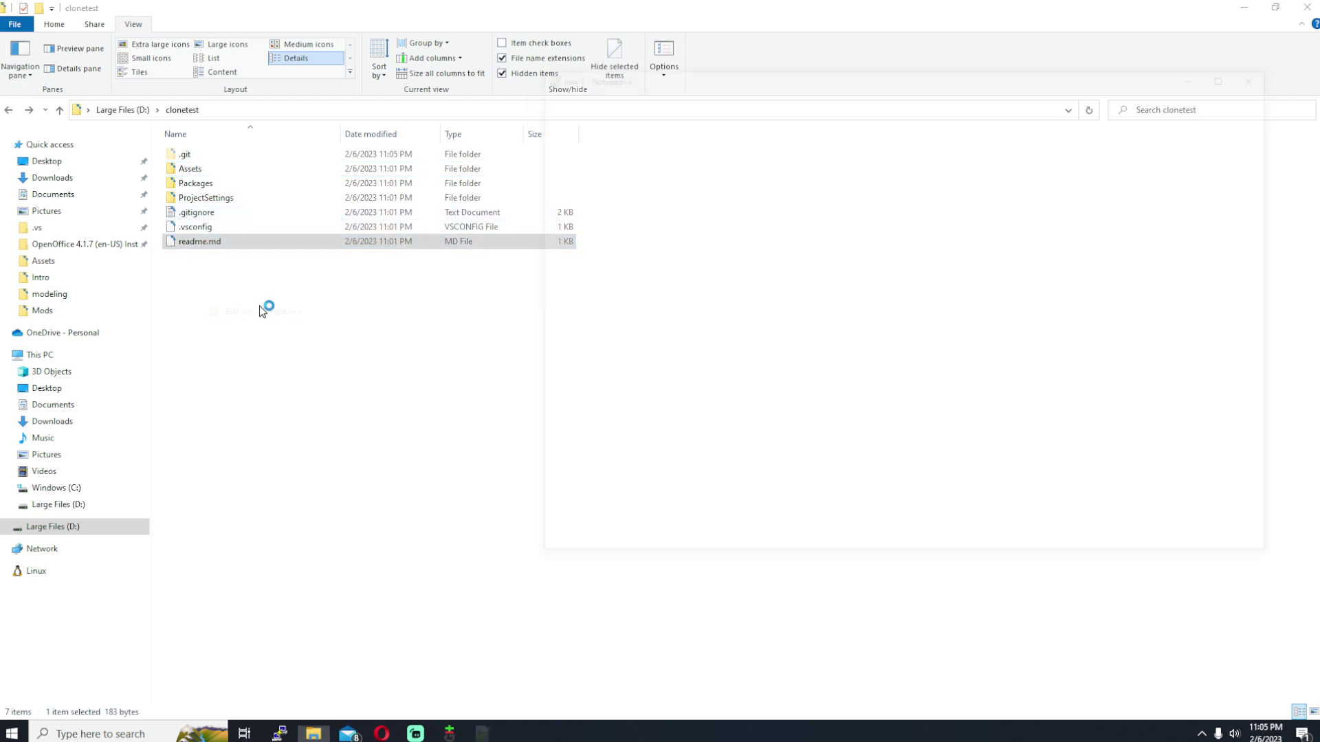
key("Return")
type("sdadsdasadsads")
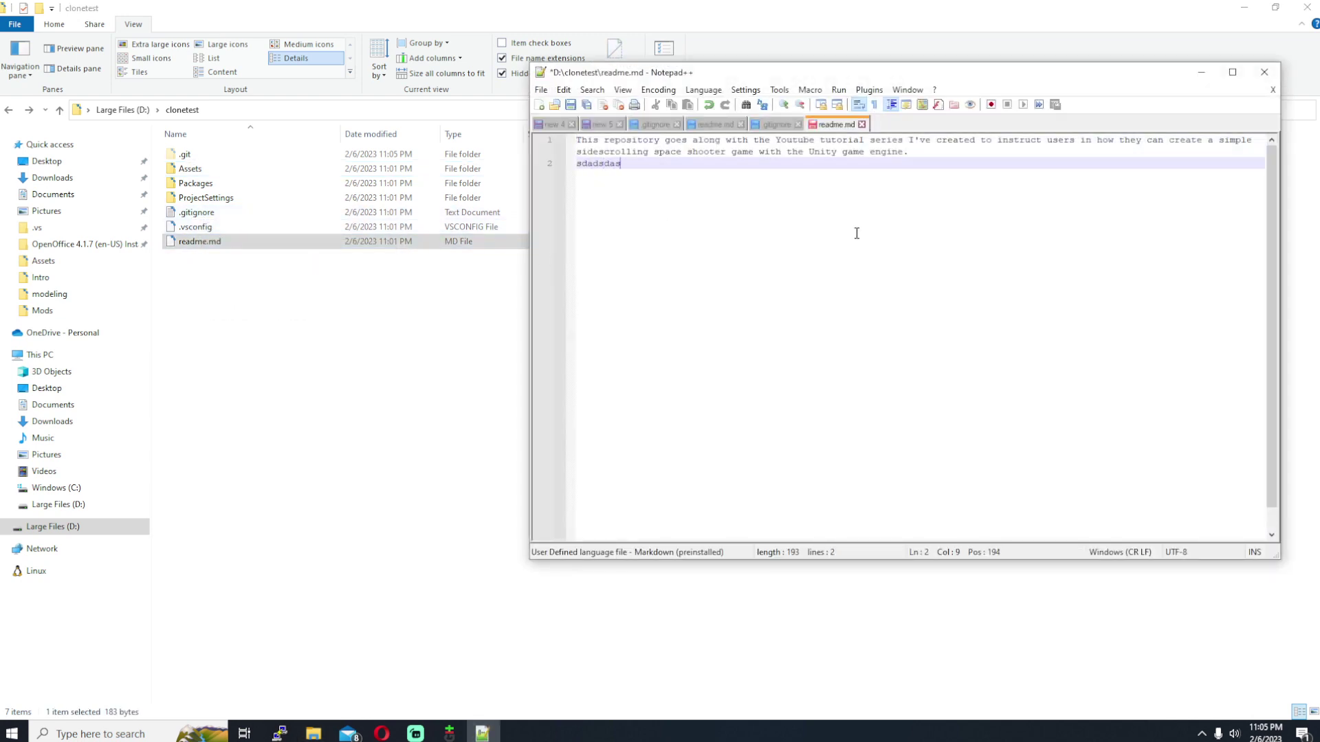
key("Return")
key("Return")
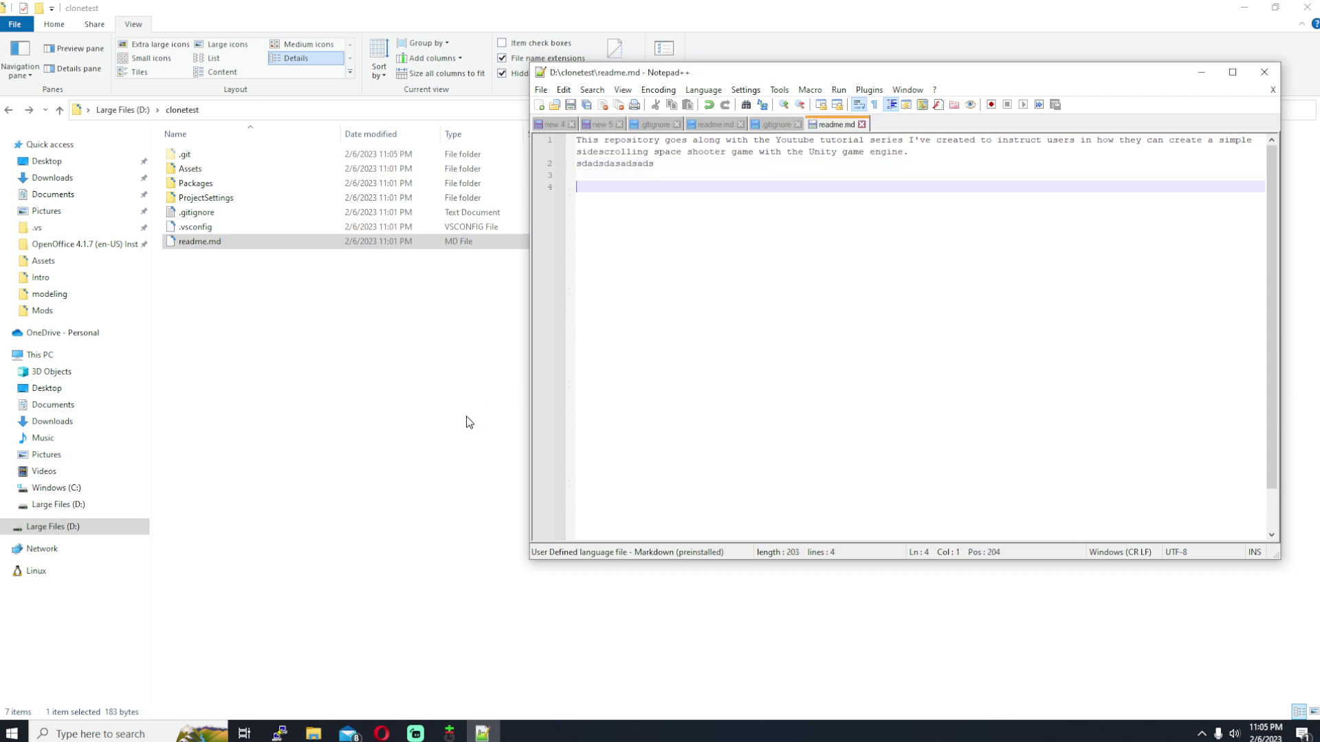
Return to Git GUI and examine the unstaged readme.md differences, including the added lines
left_click(449, 732)
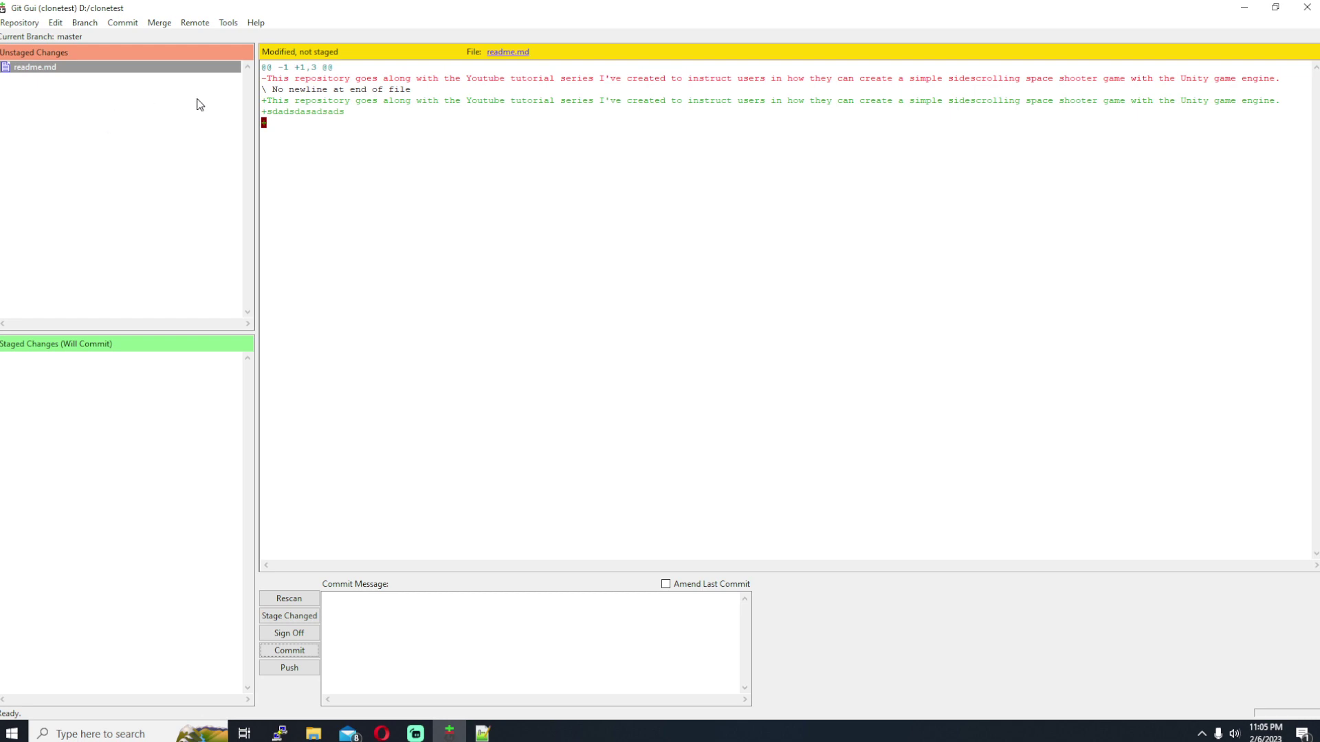
left_click(71, 68)
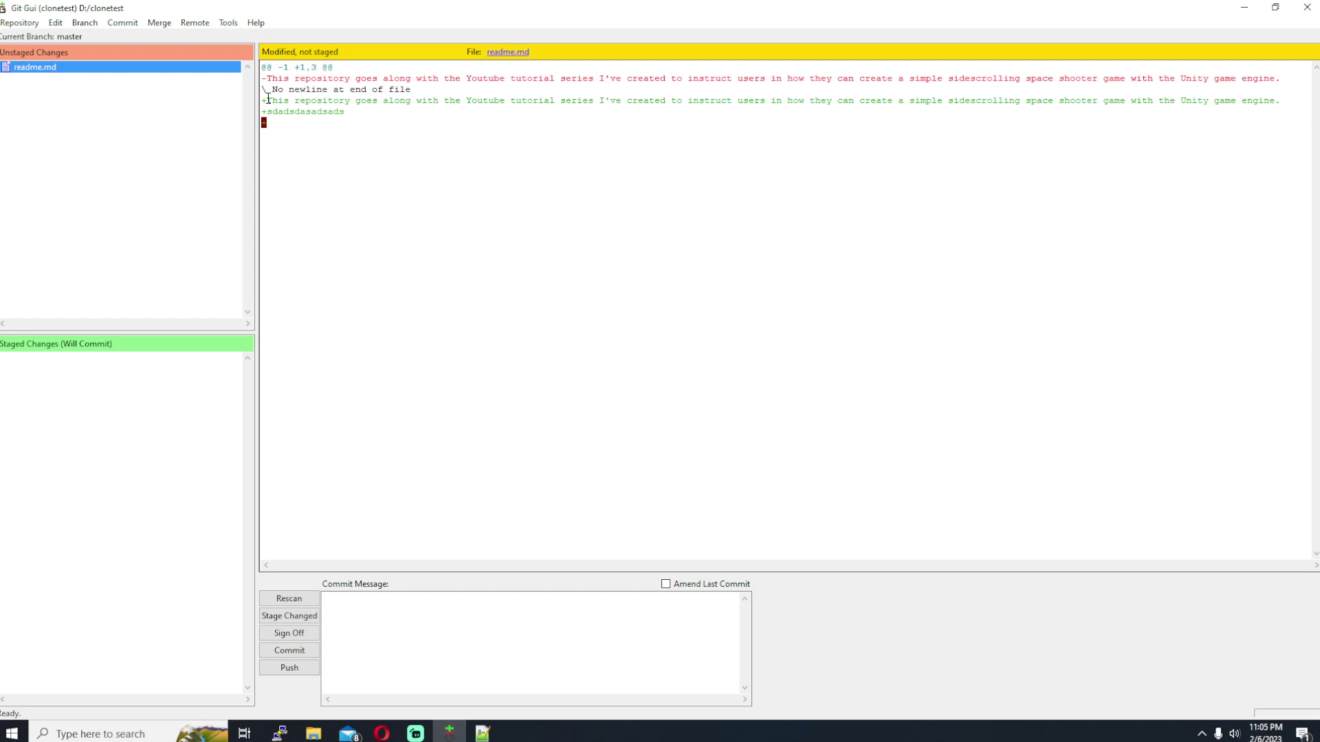
left_click_drag(268, 99, 354, 110)
left_click(380, 110)
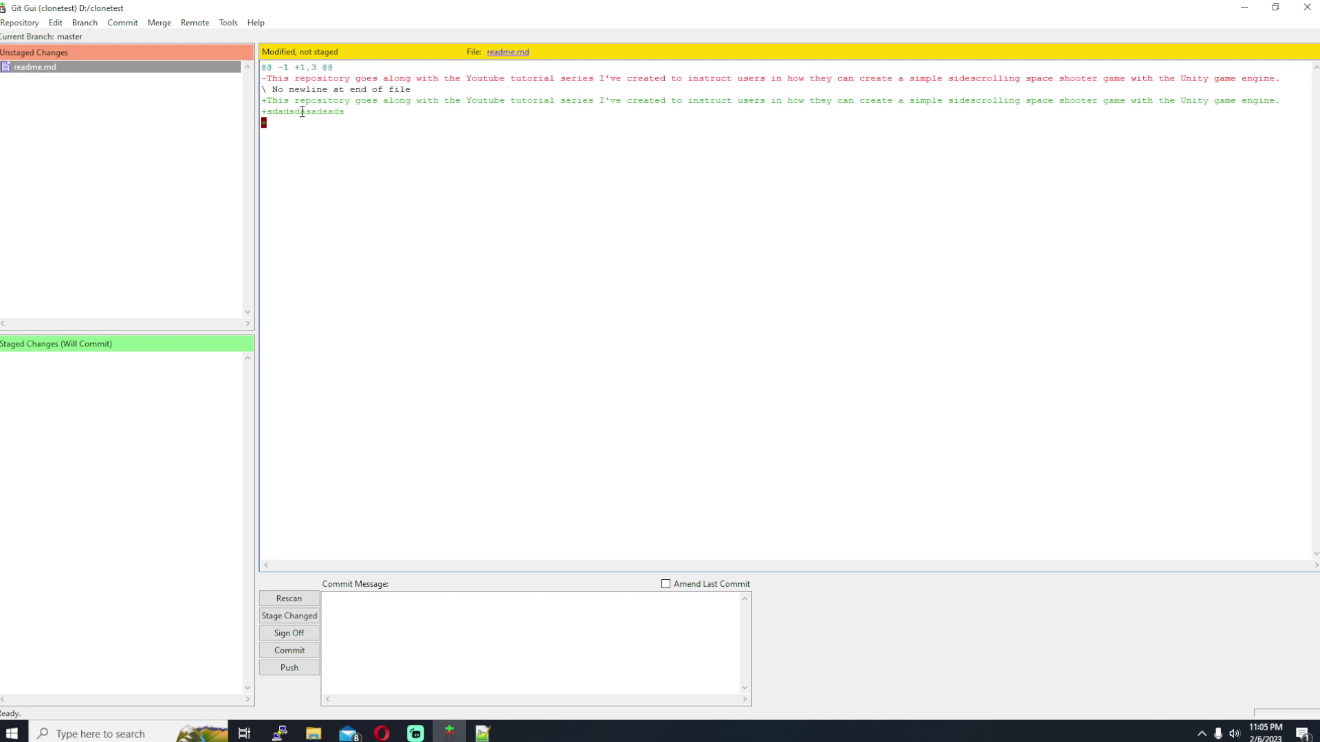
Delete the Assets, ProjectSettings and Packages folders from the clonetest folder in File Explorer
left_click(313, 734)
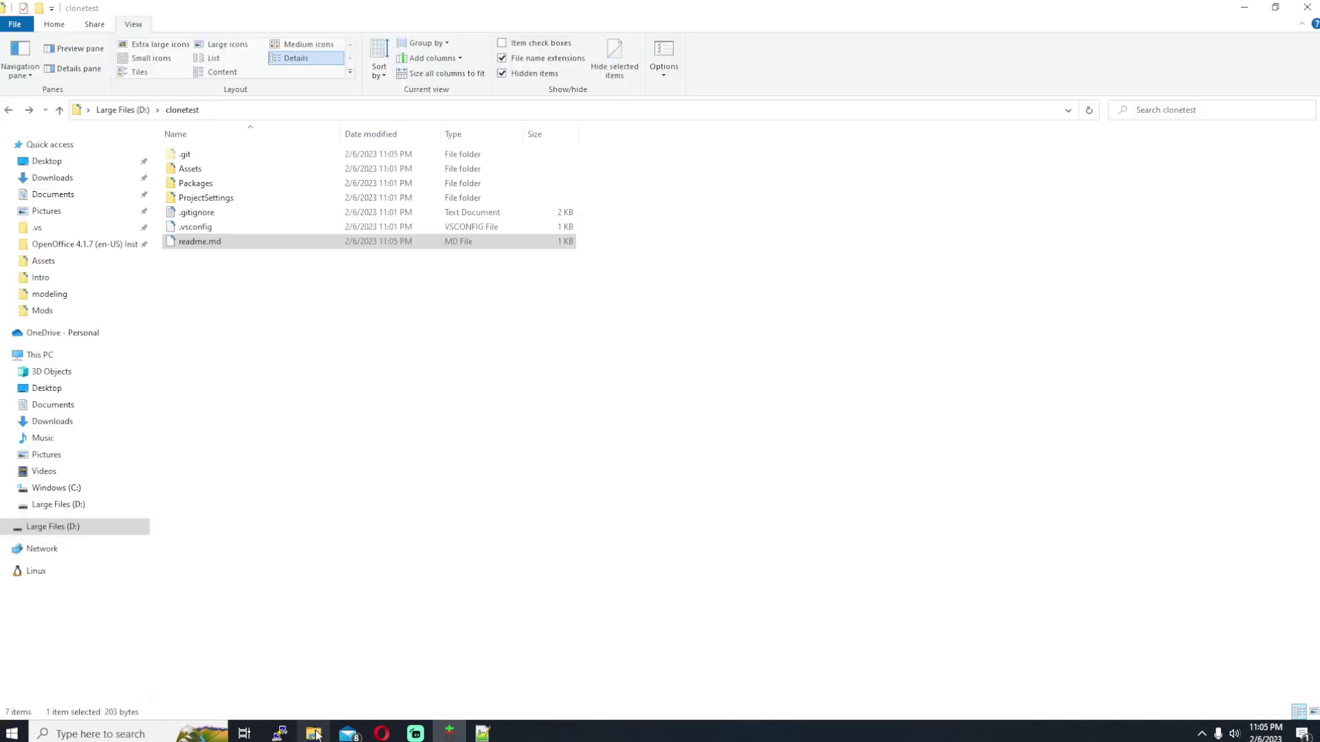
left_click(204, 171)
key("Delete")
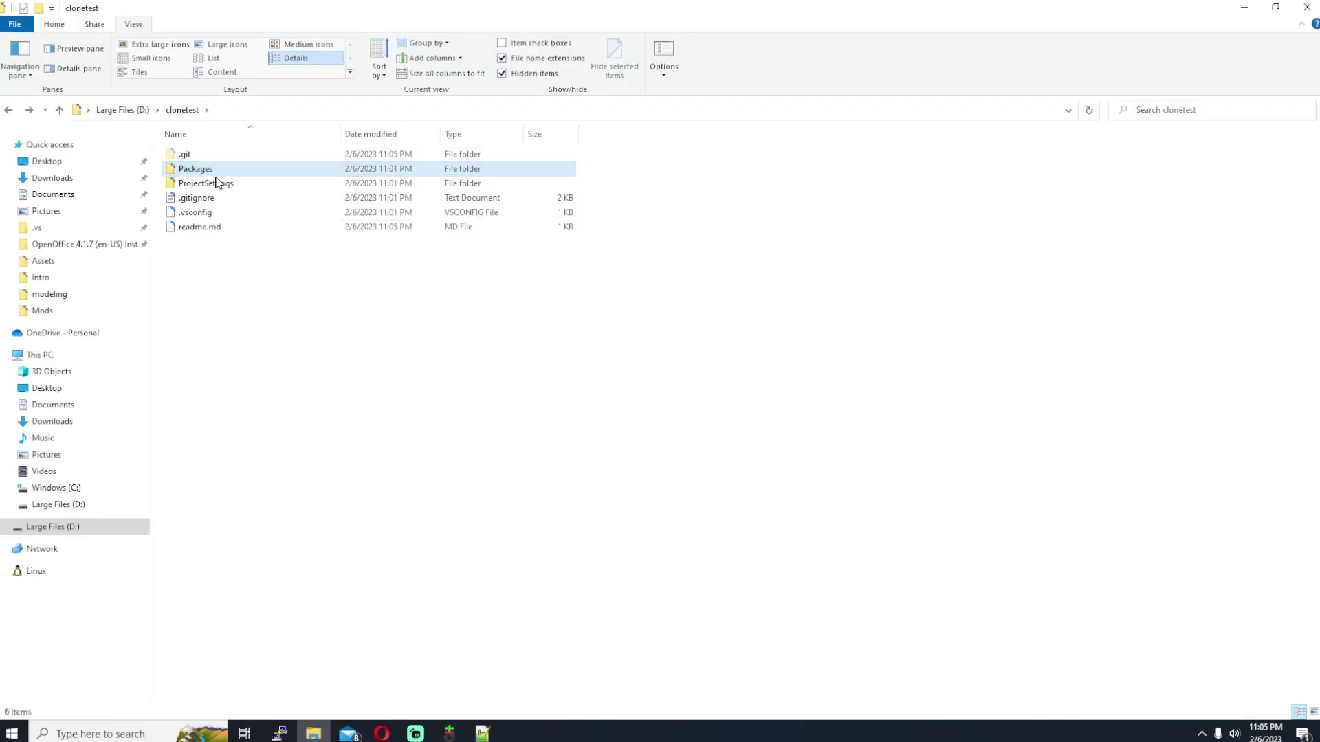
left_click(221, 183)
key("Delete")
left_click(210, 174)
key("Delete")
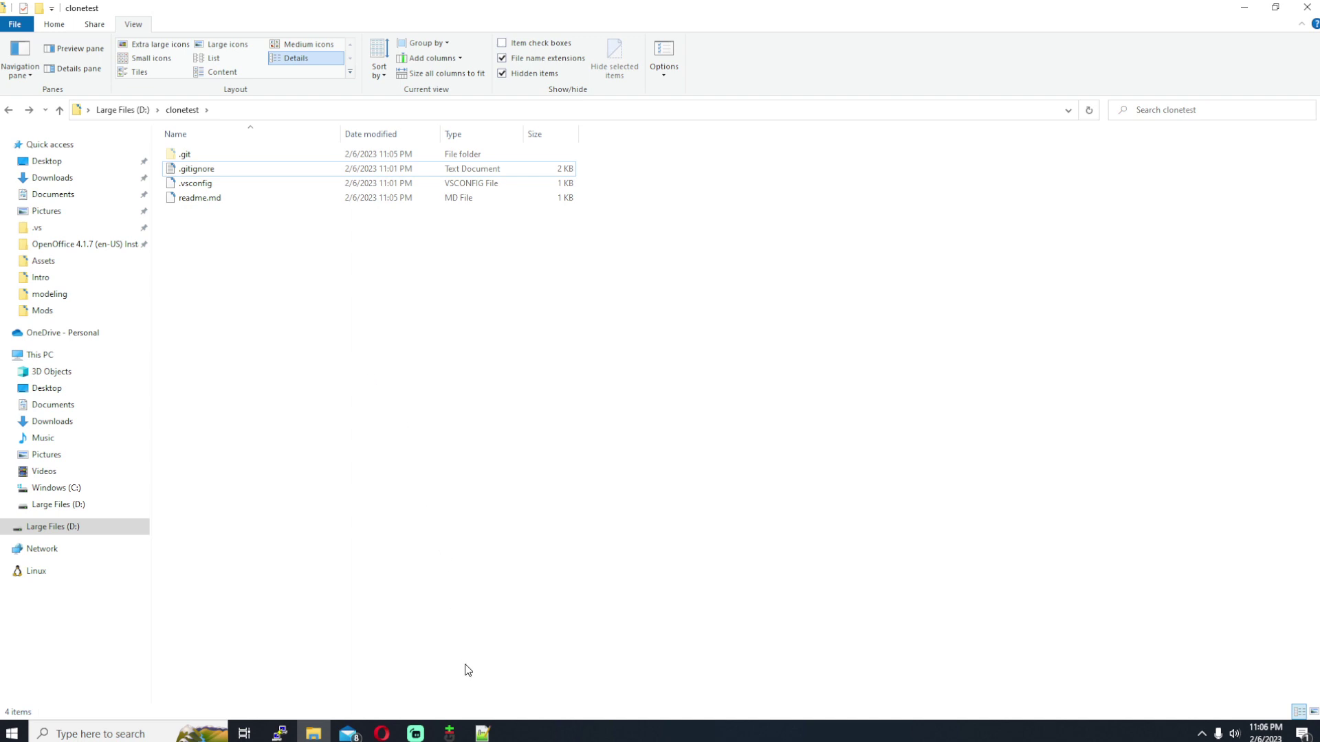
Rescan the repository in Git GUI and examine the missing files, including the Assets/Models.meta differences
left_click(455, 736)
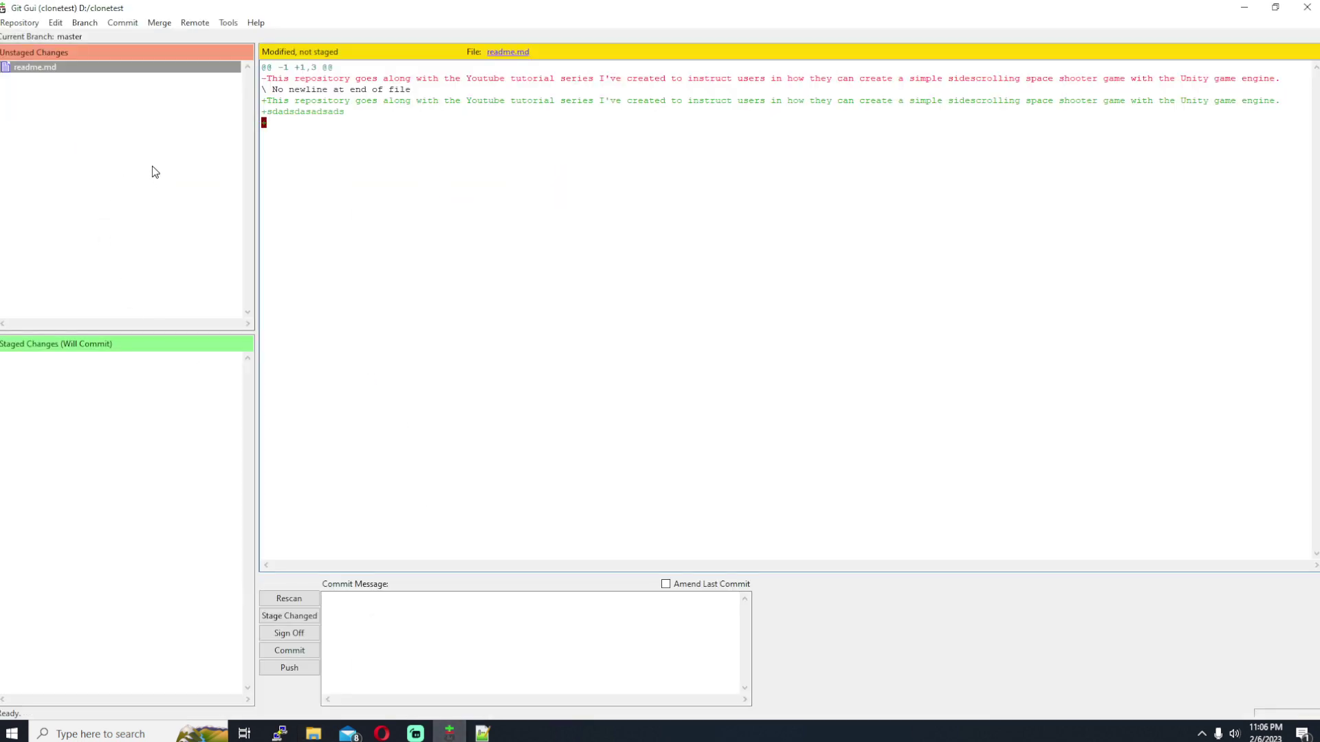
key("F5")
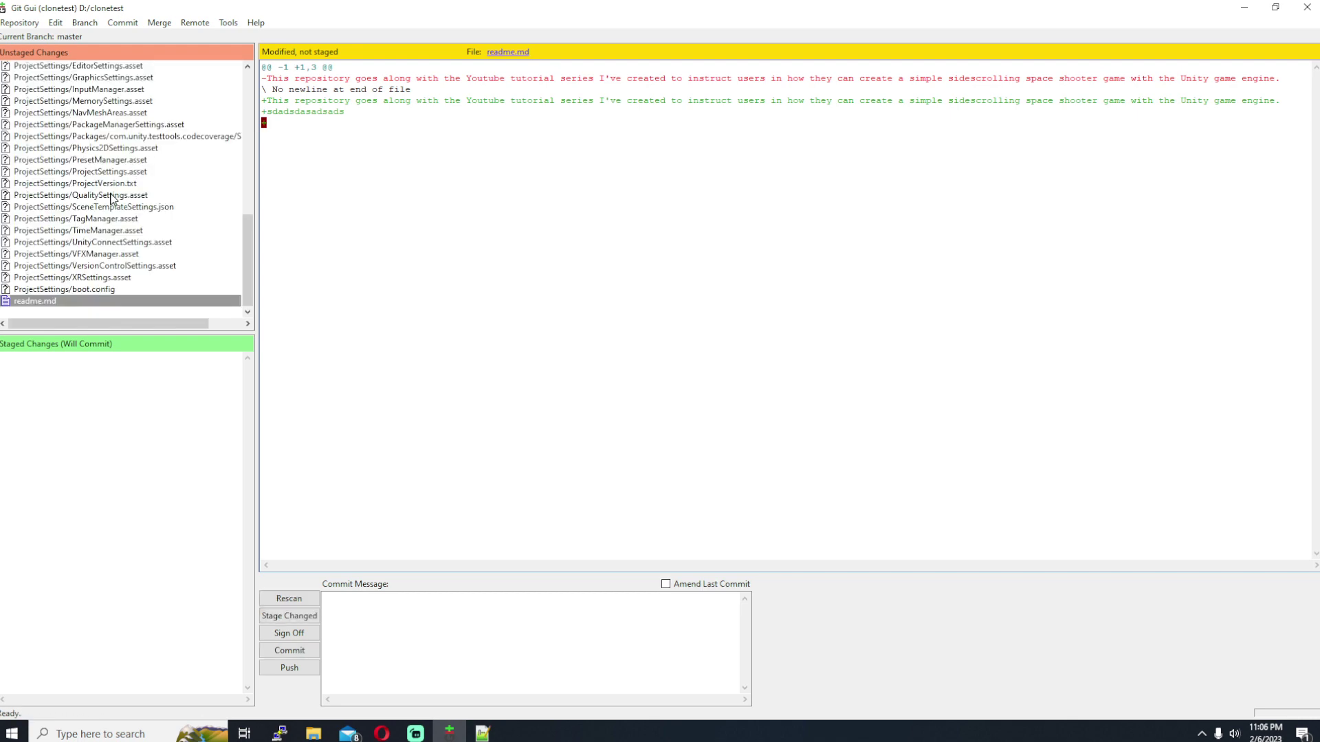
scroll(113, 206, "up", 8)
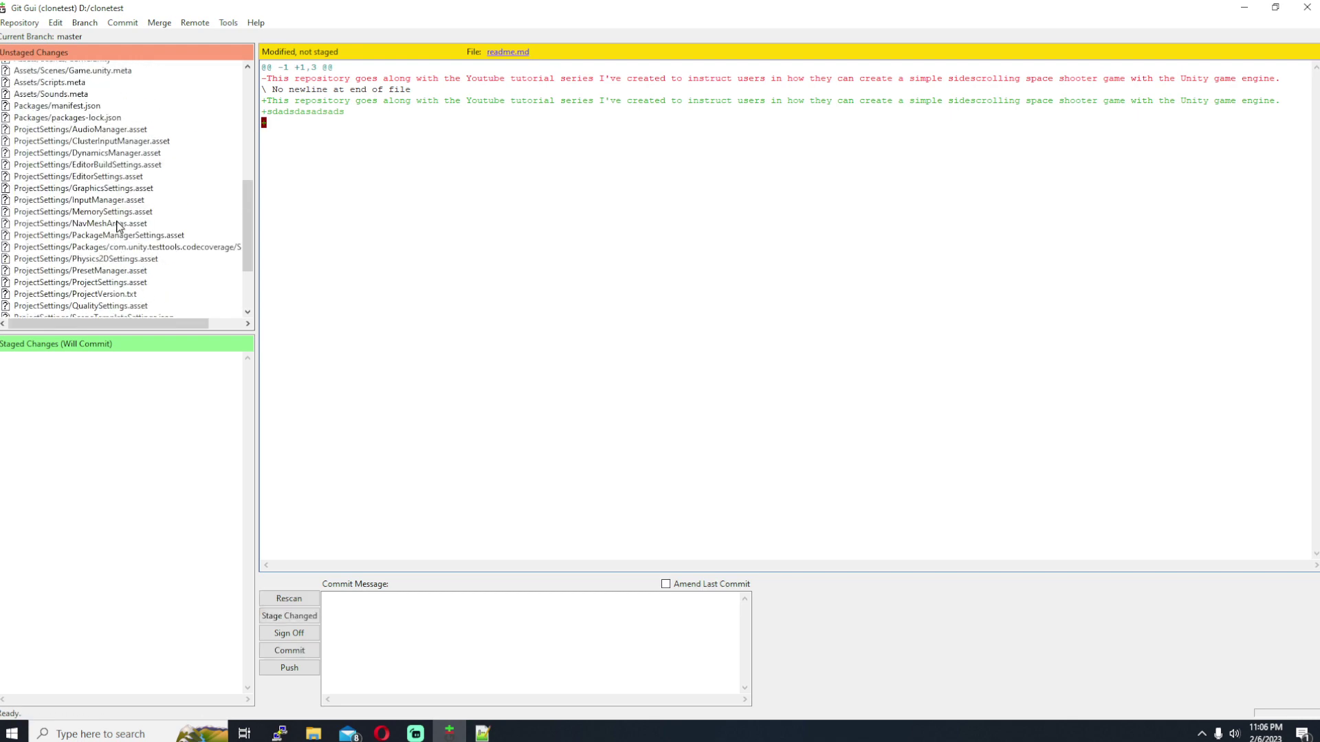
scroll(114, 209, "up", 2)
left_click(51, 69)
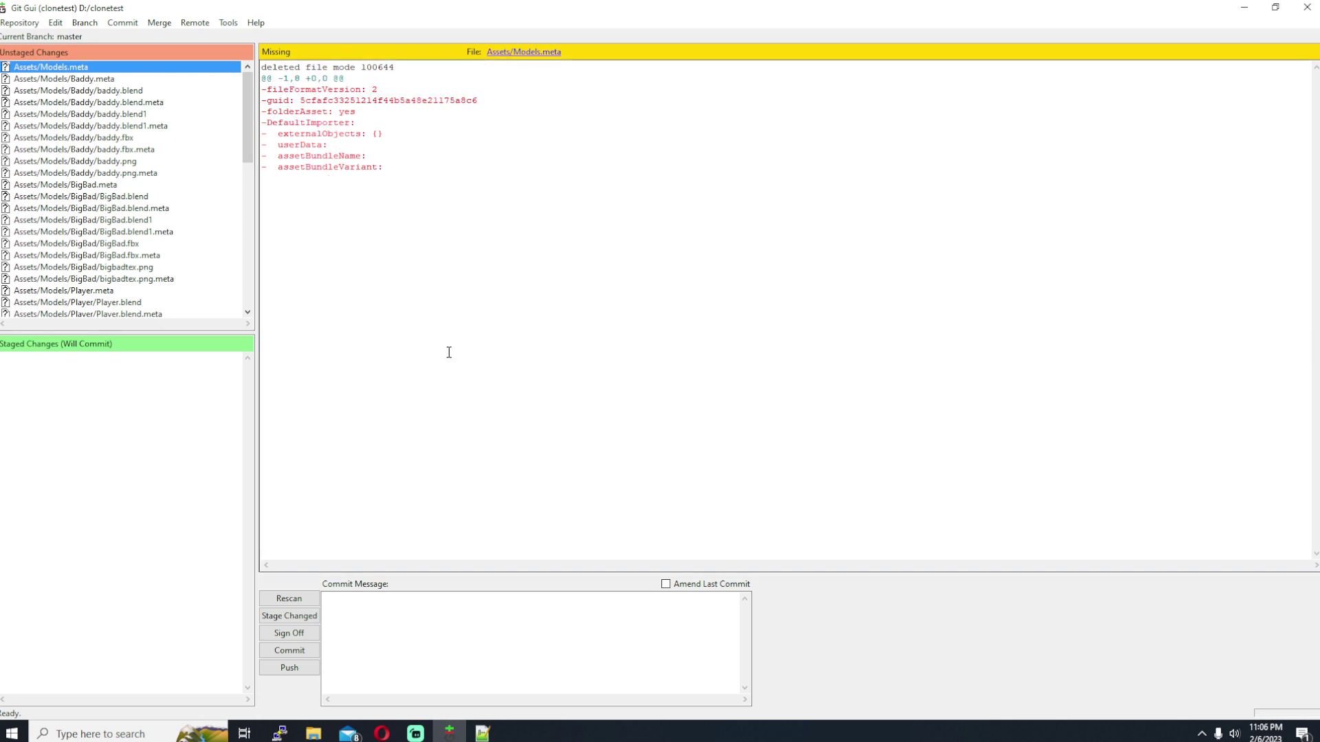
Revert the changes in all unstaged files of the clonetest repository
left_click(351, 631)
left_click(302, 617)
left_click(159, 23)
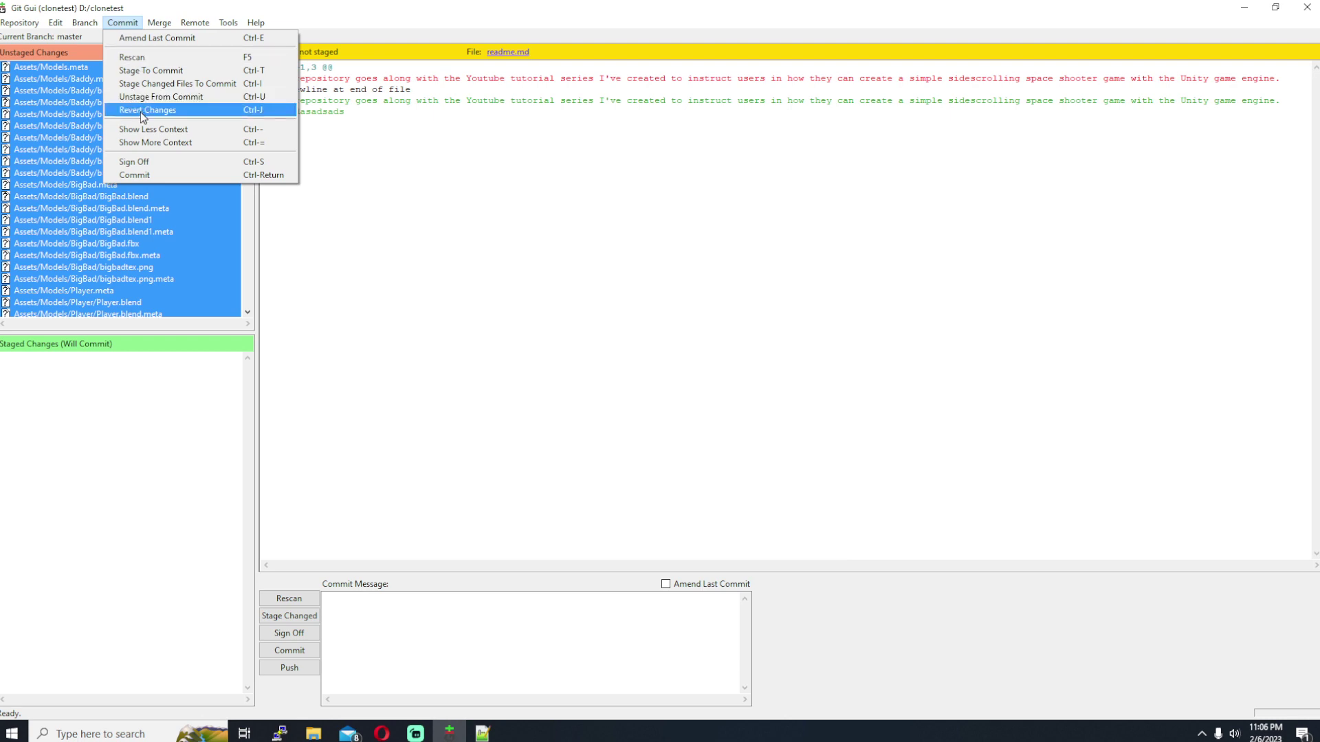
left_click(142, 110)
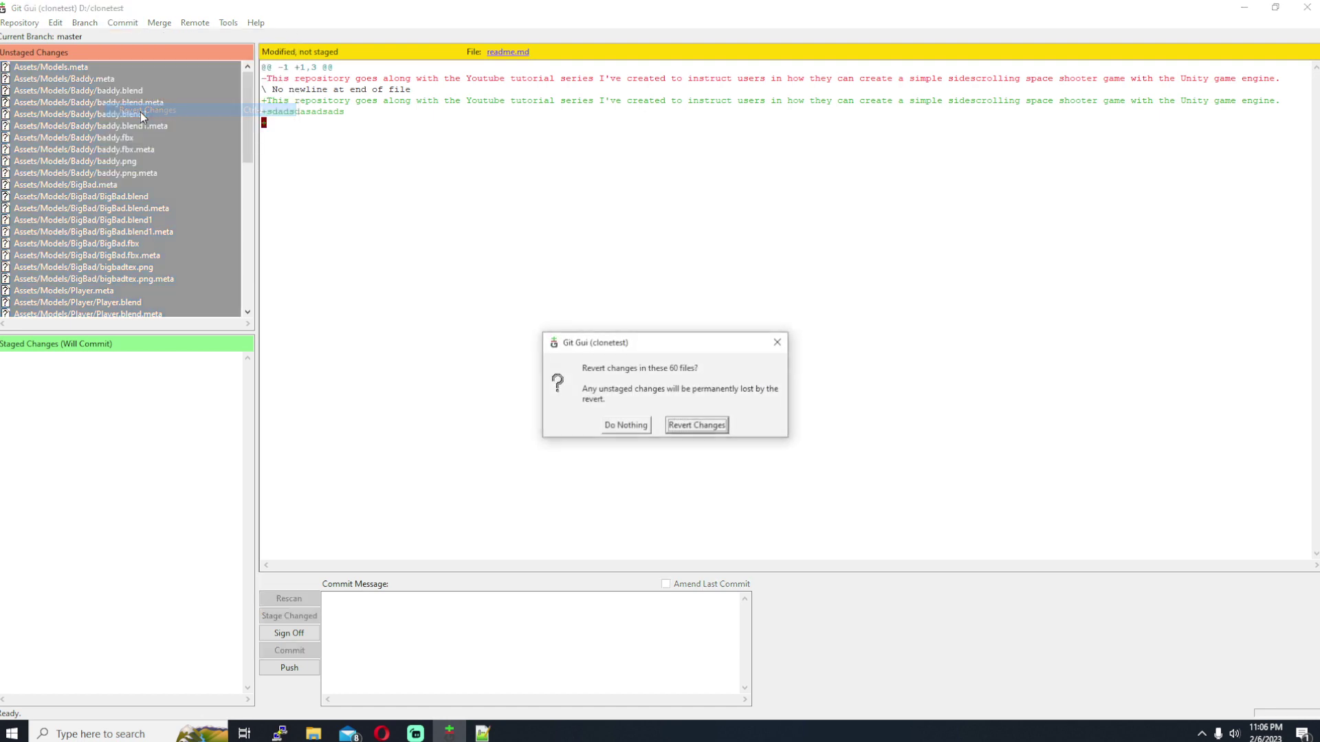
left_click(698, 426)
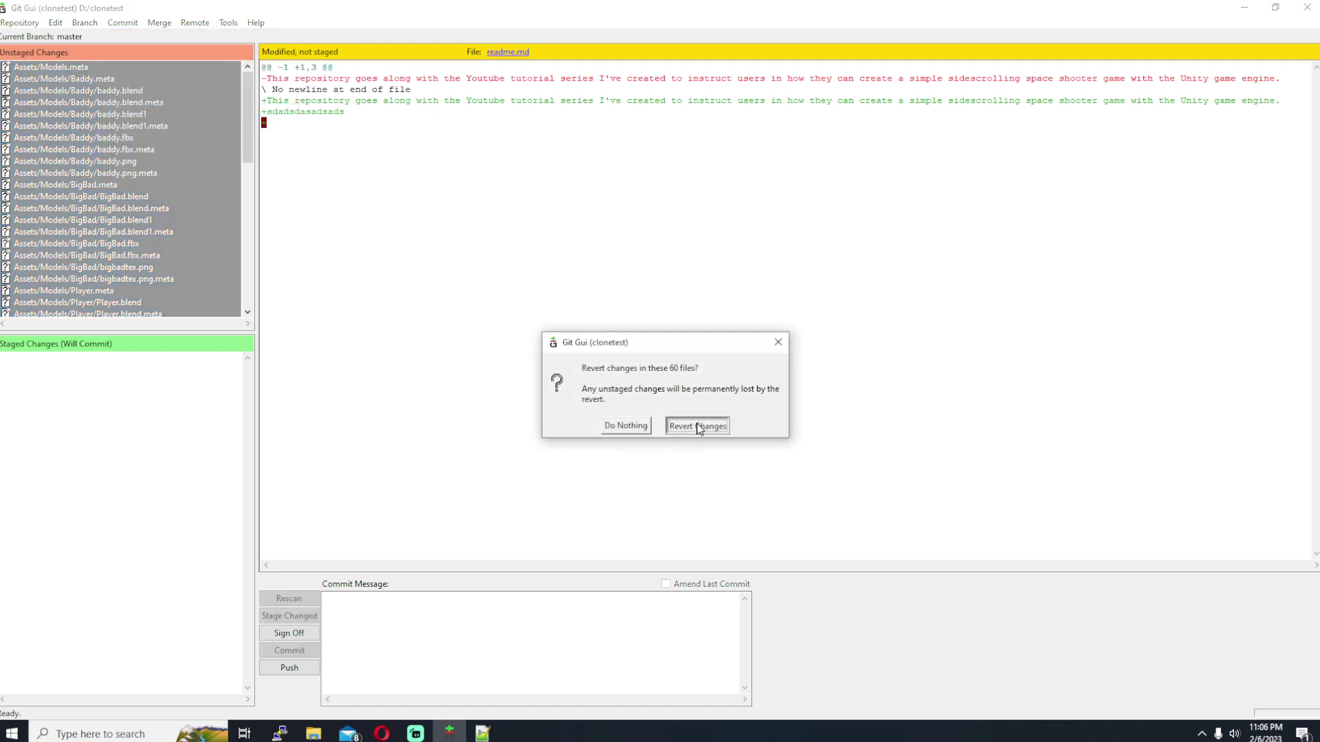
Check the clonetest folder in File Explorer for the restored project folders and return to Git GUI
left_click(313, 734)
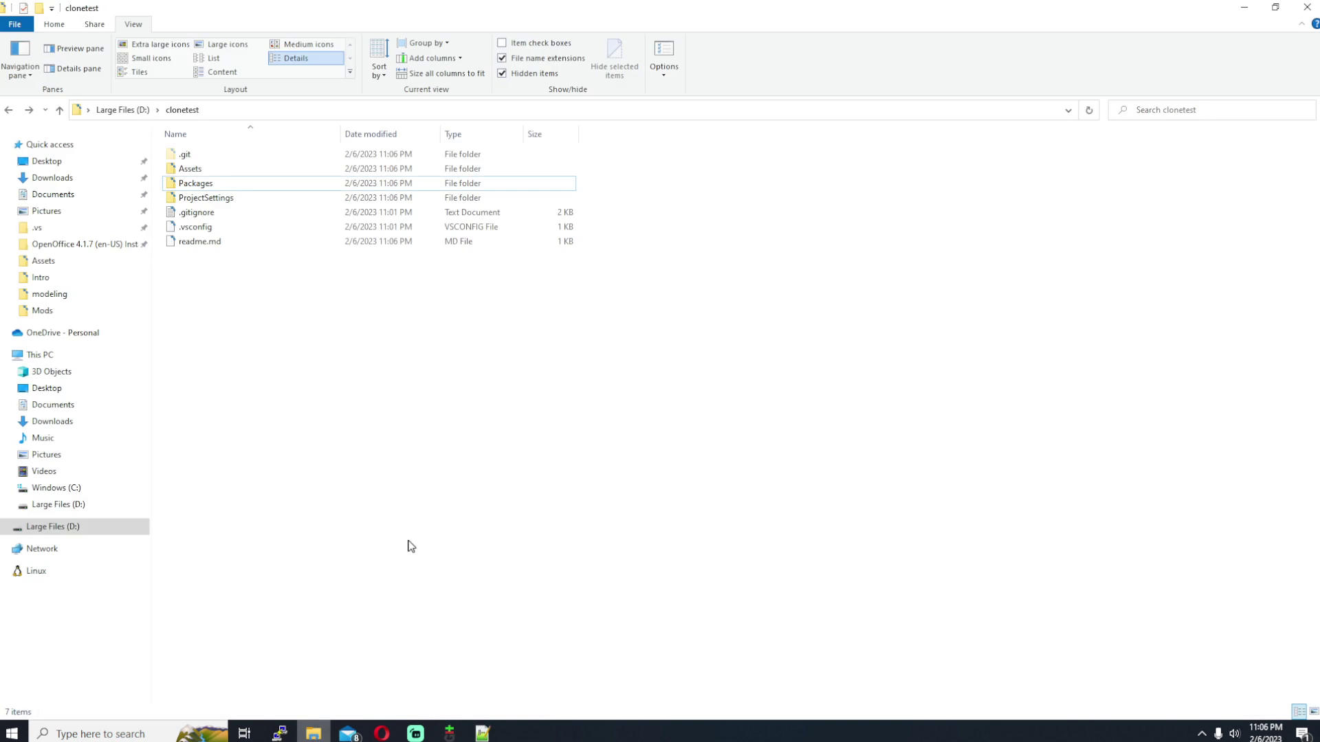
left_click(203, 182)
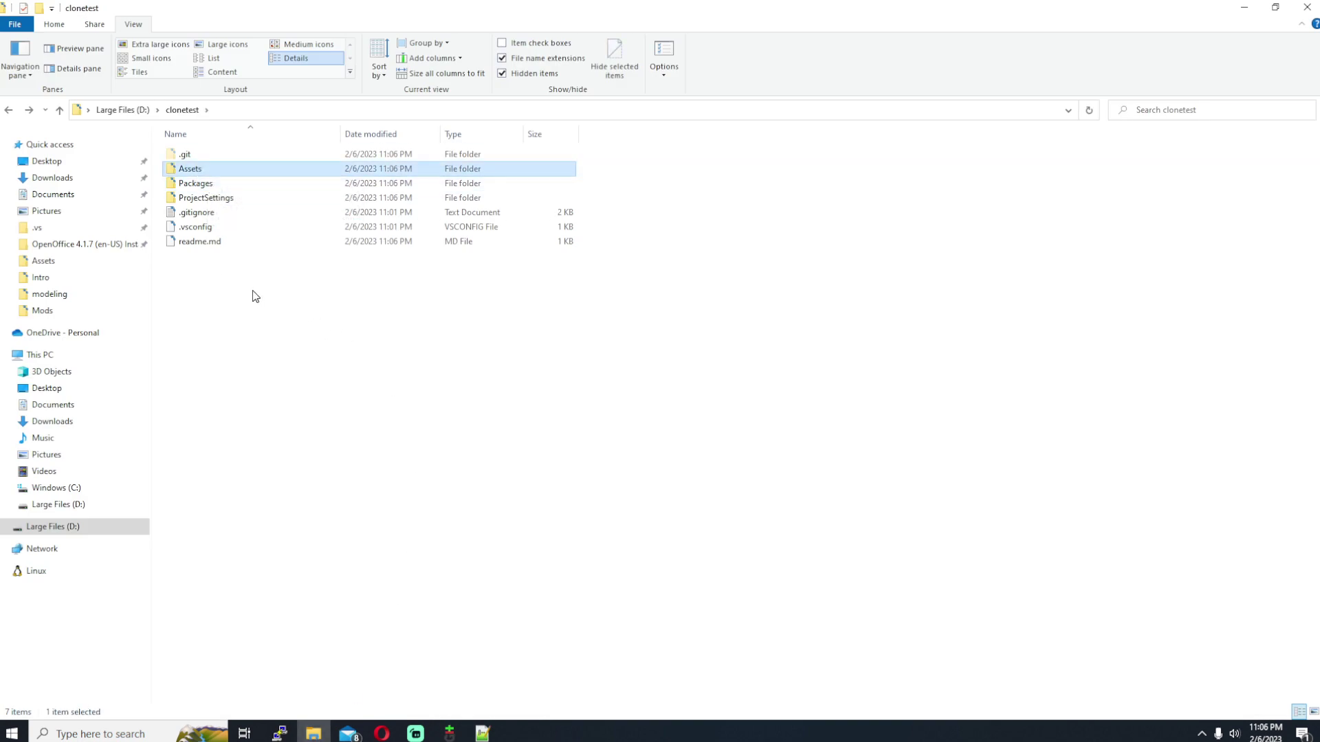
left_click(450, 734)
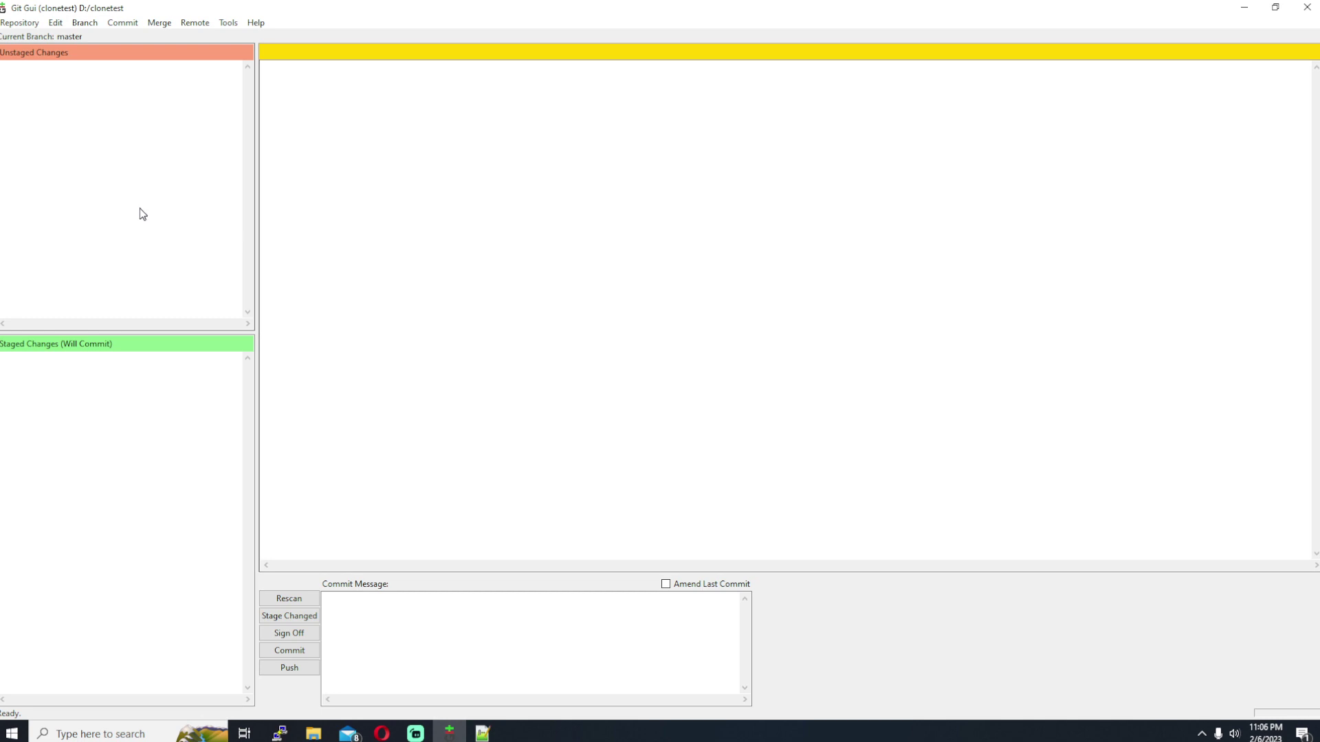